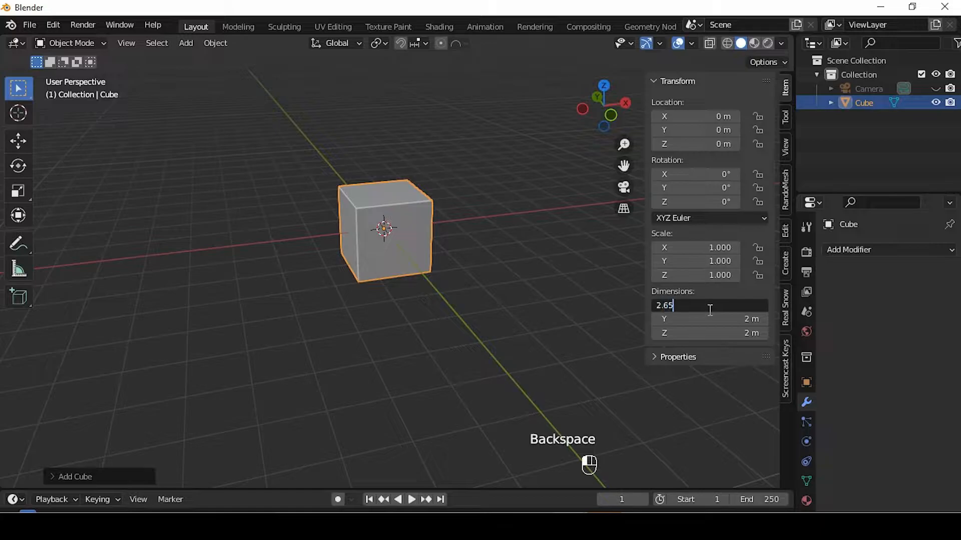
Set the cube's Y dimension to 3.04 m and its Z dimension to 3.52 m
{"action": "left_click", "coordinate": [711, 318]}
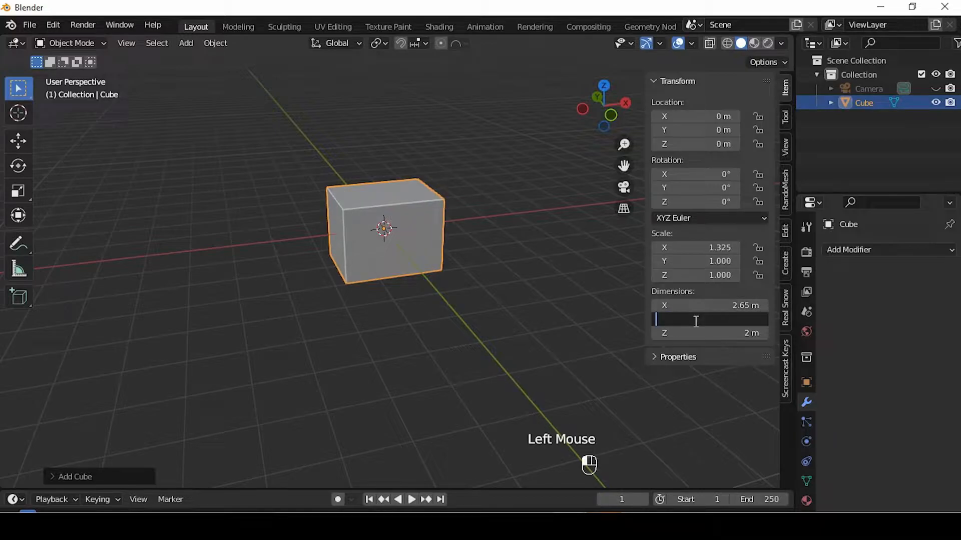
{"action": "type", "text": "3.04"}
{"action": "left_click", "coordinate": [704, 334]}
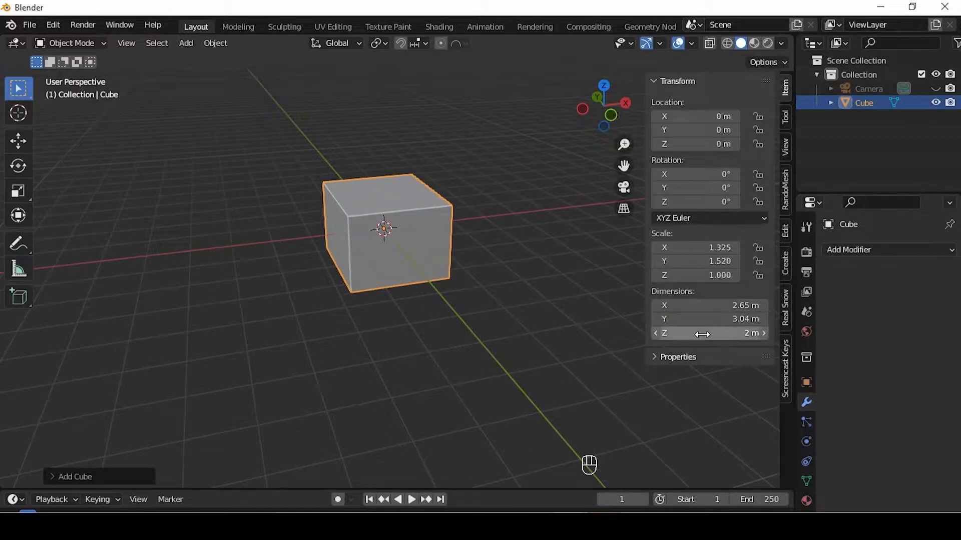
{"action": "key", "text": "BackSpace"}
{"action": "type", "text": "3.5"}
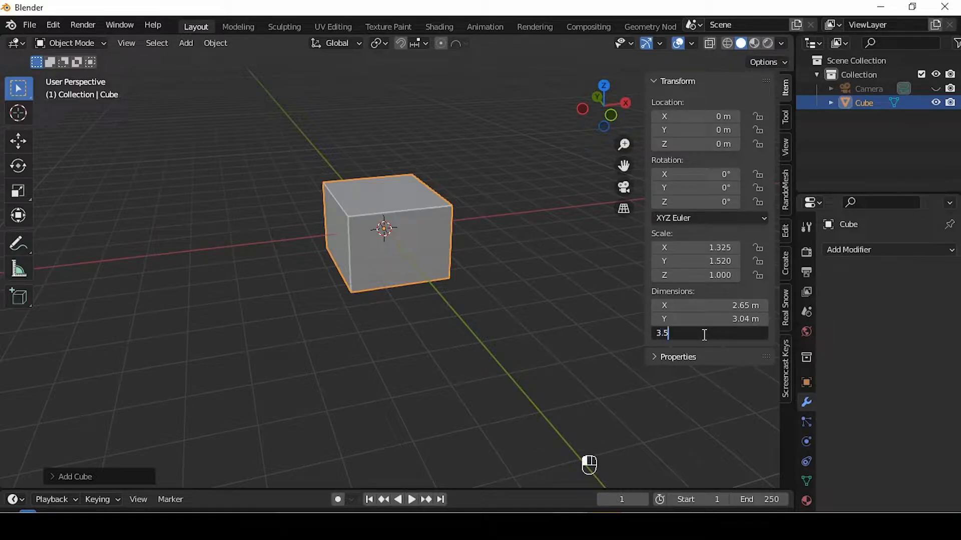
{"action": "type", "text": "2"}
{"action": "key", "text": "Return"}
{"action": "key", "text": "n"}
Add a horizontal loop cut around the cube at mid-height
{"action": "scroll", "coordinate": [416, 255], "scroll_direction": "up", "scroll_amount": 1}
{"action": "middle_click_drag", "start_coordinate": [454, 277], "coordinate": [418, 247]}
{"action": "key", "text": "Tab"}
{"action": "key", "text": "ctrl+r"}
{"action": "left_click", "coordinate": [336, 226]}
{"action": "left_click", "coordinate": [336, 226]}
Move the front mid-height edge of the cube outward along X
{"action": "left_click_drag", "start_coordinate": [305, 210], "coordinate": [351, 249]}
{"action": "middle_click_drag", "start_coordinate": [355, 249], "coordinate": [365, 246]}
{"action": "key", "text": "g"}
{"action": "key", "text": "y"}
{"action": "key", "text": "z"}
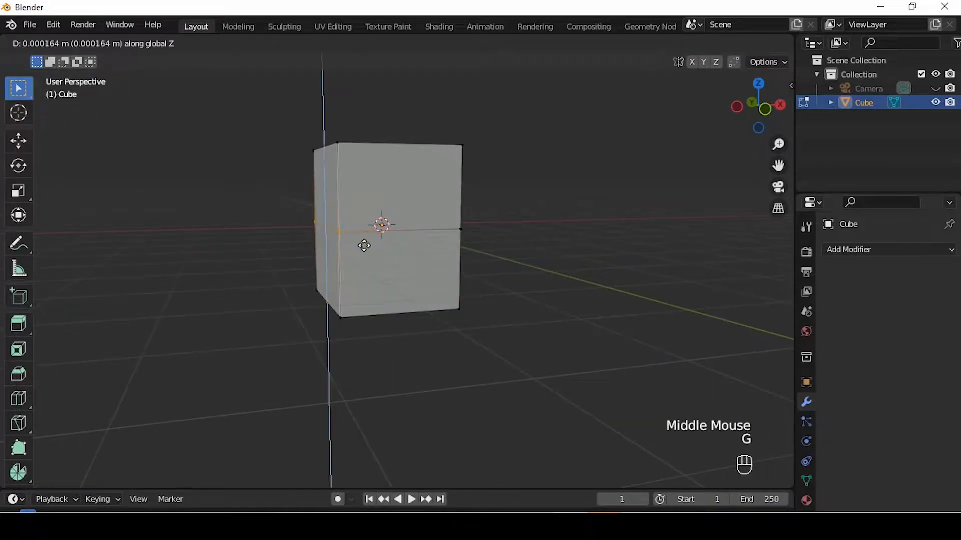
{"action": "key", "text": "x"}
{"action": "left_click", "coordinate": [351, 244]}
Add a vertical loop cut around the cube and slide it close to the back edge
{"action": "middle_click_drag", "start_coordinate": [352, 243], "coordinate": [408, 261]}
{"action": "key", "text": "ctrl+r"}
{"action": "left_click", "coordinate": [401, 145]}
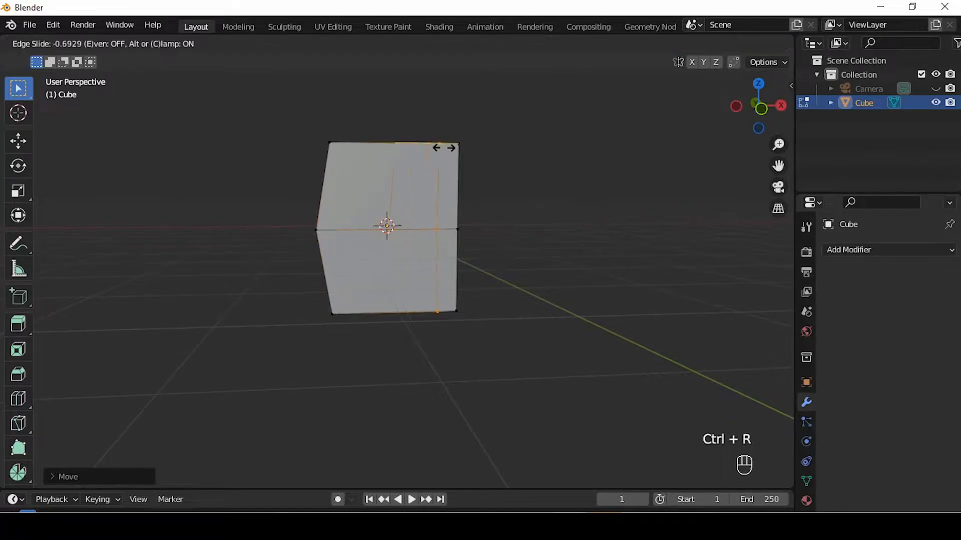
{"action": "left_click", "coordinate": [448, 148]}
Scale the new vertical edge loop along the X axis
{"action": "middle_click_drag", "start_coordinate": [448, 148], "coordinate": [542, 307]}
{"action": "key", "text": "s"}
{"action": "key", "text": "y"}
{"action": "key", "text": "x"}
{"action": "left_click", "coordinate": [545, 307]}
Add a horizontal loop cut in the cube's lower half and slide it close to the bottom edge
{"action": "middle_click_drag", "start_coordinate": [544, 306], "coordinate": [448, 287]}
{"action": "key", "text": "ctrl+r"}
{"action": "left_click", "coordinate": [448, 287]}
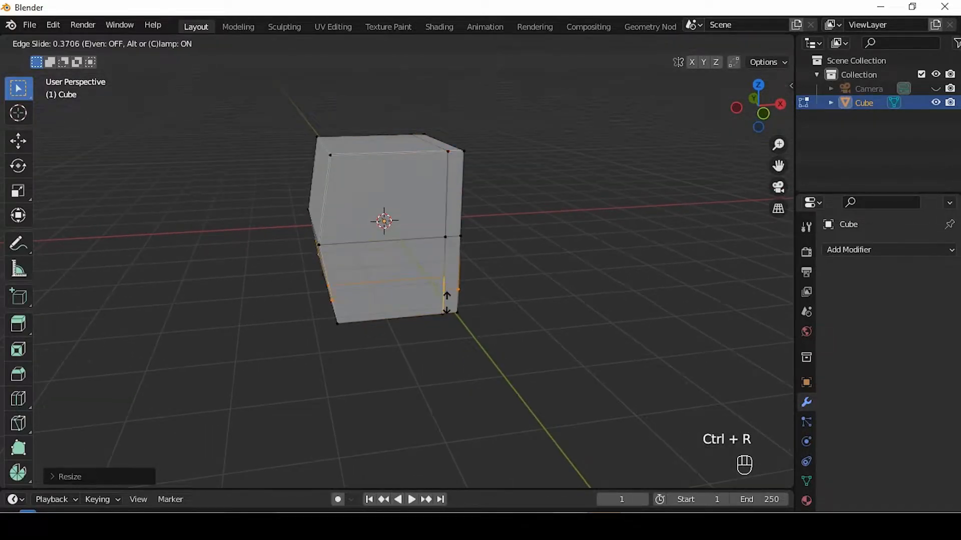
{"action": "left_click", "coordinate": [447, 304]}
Add a Subdivision modifier with 2 viewport levels to the cube and shade it smooth
{"action": "key", "text": "Tab"}
{"action": "key", "text": "ctrl+1"}
{"action": "middle_click_drag", "start_coordinate": [503, 304], "coordinate": [431, 280]}
{"action": "left_click", "coordinate": [929, 312]}
{"action": "right_click", "coordinate": [646, 218]}
{"action": "left_click", "coordinate": [646, 221]}
Select all the vertices at the bottom of the mesh, including hidden ones, and scale them inward
{"action": "middle_click_drag", "start_coordinate": [646, 220], "coordinate": [596, 248]}
{"action": "key", "text": "Tab"}
{"action": "key", "text": "shift+z"}
{"action": "left_click_drag", "start_coordinate": [247, 269], "coordinate": [483, 390]}
{"action": "key", "text": "shift+z"}
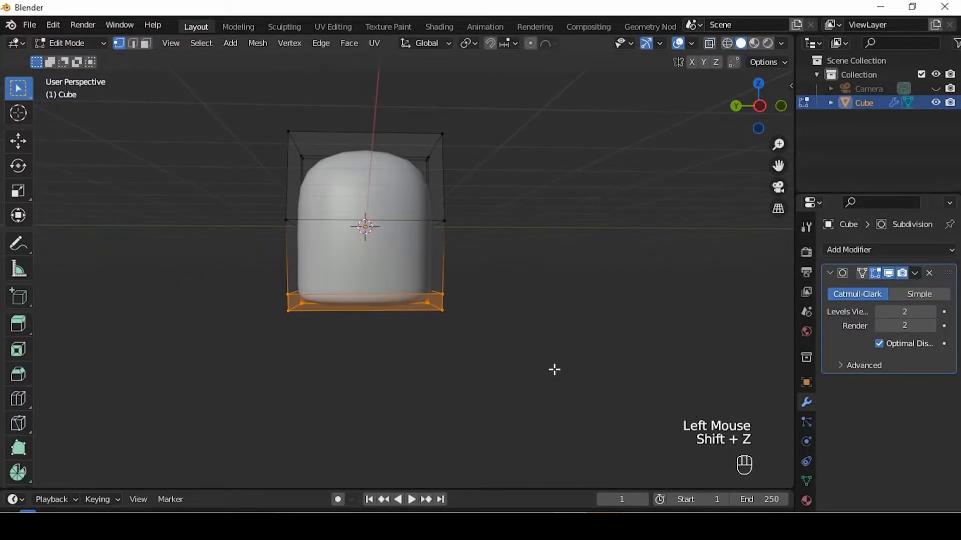
{"action": "key", "text": "s"}
{"action": "left_click", "coordinate": [536, 365]}
Enlarge the selected bottom vertices slightly by about 1.04 and apply the Subdivision modifier
{"action": "key", "text": "Tab"}
{"action": "key", "text": "Tab"}
{"action": "key", "text": "s"}
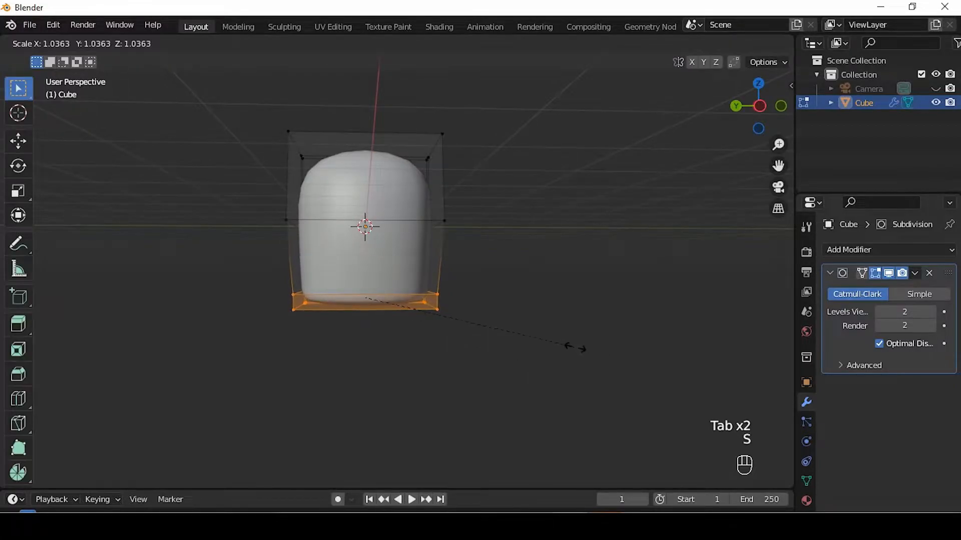
{"action": "left_click", "coordinate": [575, 348]}
{"action": "key", "text": "Tab"}
{"action": "key", "text": "ctrl+a"}
Select the rectangular patch of faces on the upper front for the visor and inset it
{"action": "key", "text": "Tab"}
{"action": "scroll", "coordinate": [425, 282], "scroll_direction": "up", "scroll_amount": 2}
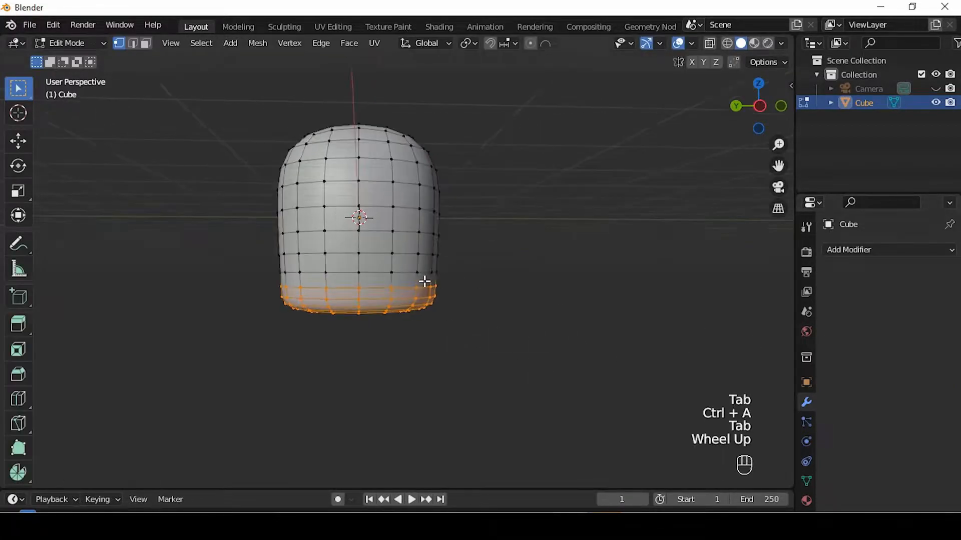
{"action": "key", "text": "3"}
{"action": "key", "text": "ctrl+KP_3"}
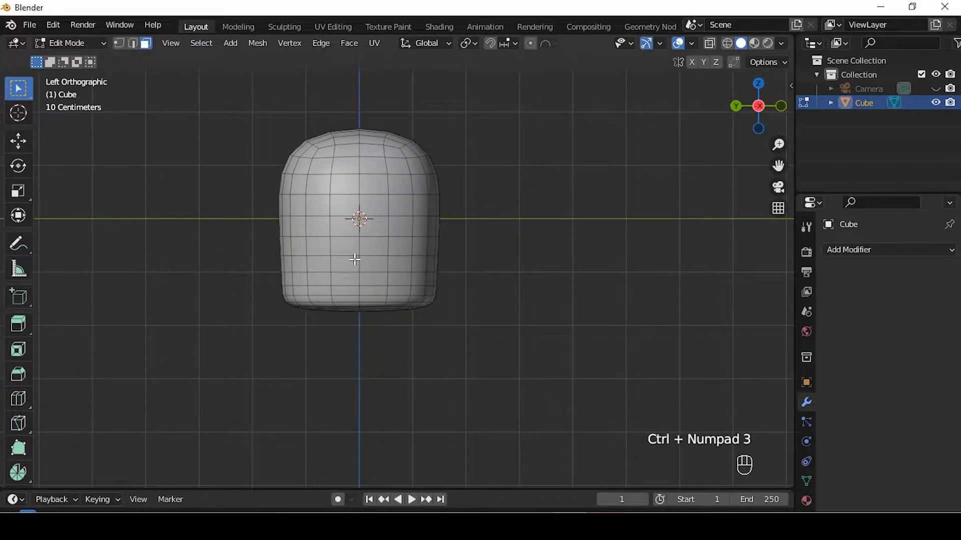
{"action": "scroll", "coordinate": [401, 270], "scroll_direction": "up", "scroll_amount": 1}
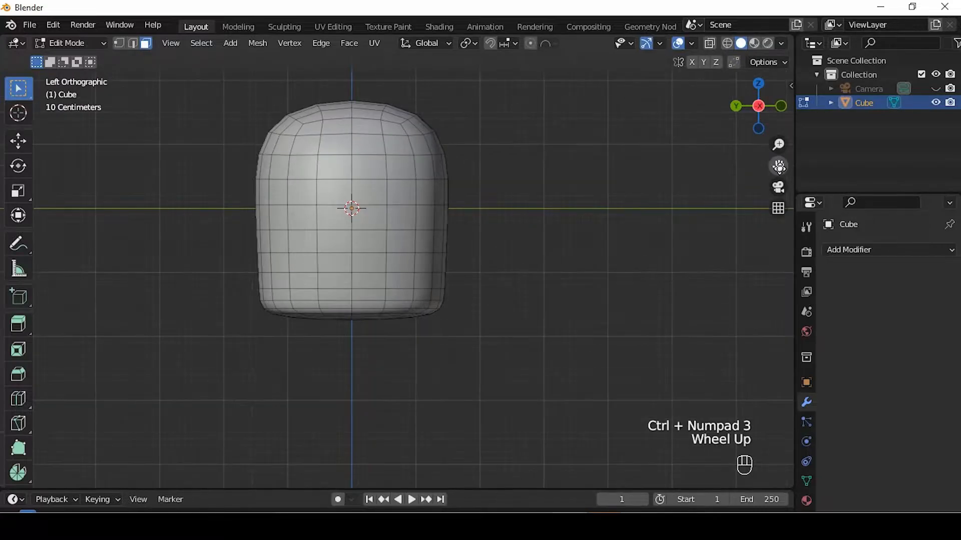
{"action": "left_click_drag", "start_coordinate": [778, 166], "coordinate": [814, 231]}
{"action": "key", "text": "3"}
{"action": "scroll", "coordinate": [349, 234], "scroll_direction": "up", "scroll_amount": 1}
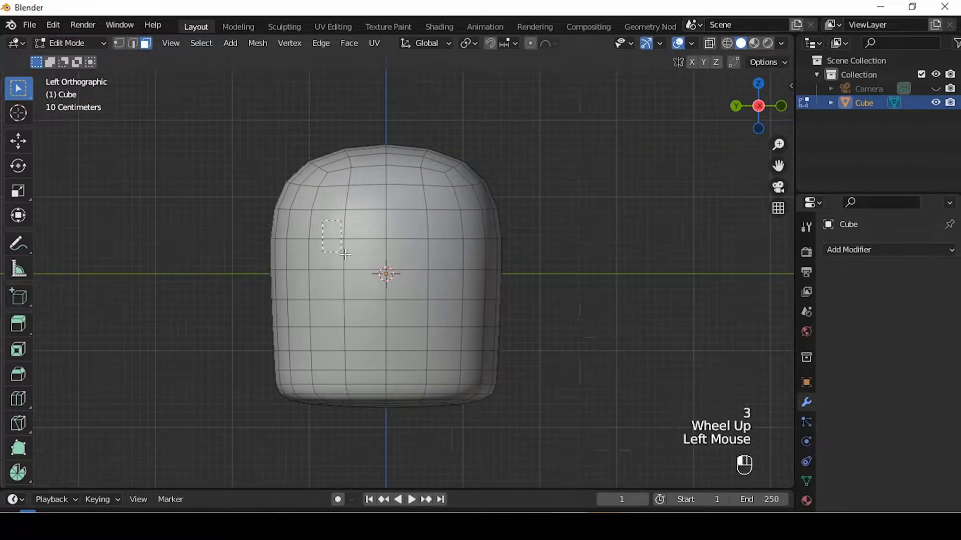
{"action": "key", "text": "i"}
{"action": "left_click", "coordinate": [565, 294]}
Extrude the visor faces inward and scale the recessed faces
{"action": "middle_click_drag", "start_coordinate": [566, 293], "coordinate": [500, 357]}
{"action": "key", "text": "e"}
{"action": "left_click", "coordinate": [480, 328]}
{"action": "key", "text": "s"}
{"action": "left_click", "coordinate": [534, 352]}
{"action": "key", "text": "Tab"}
Make the helmet shallower by scaling it along X, and narrower by scaling it to about 0.9 along Y
{"action": "scroll", "coordinate": [493, 365], "scroll_direction": "down", "scroll_amount": 1}
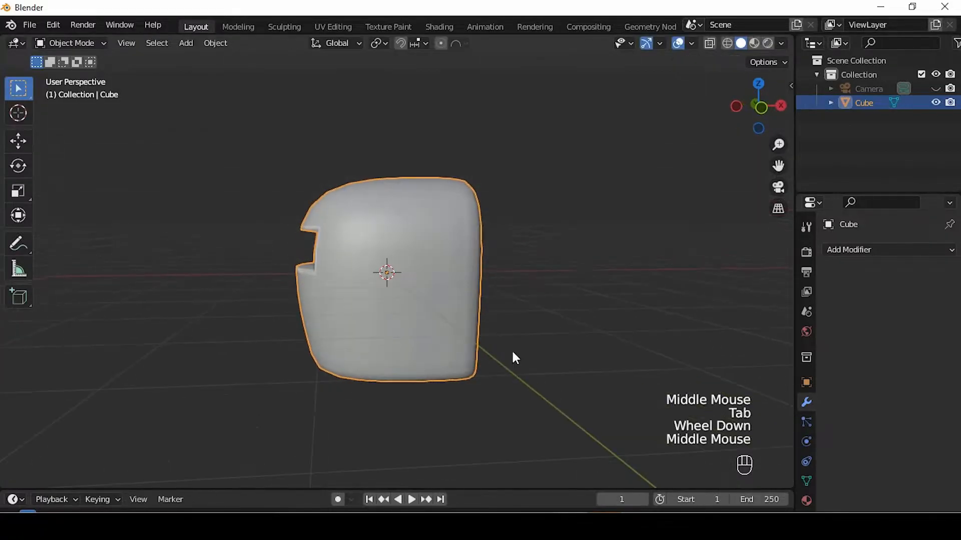
{"action": "key", "text": "s"}
{"action": "key", "text": "x"}
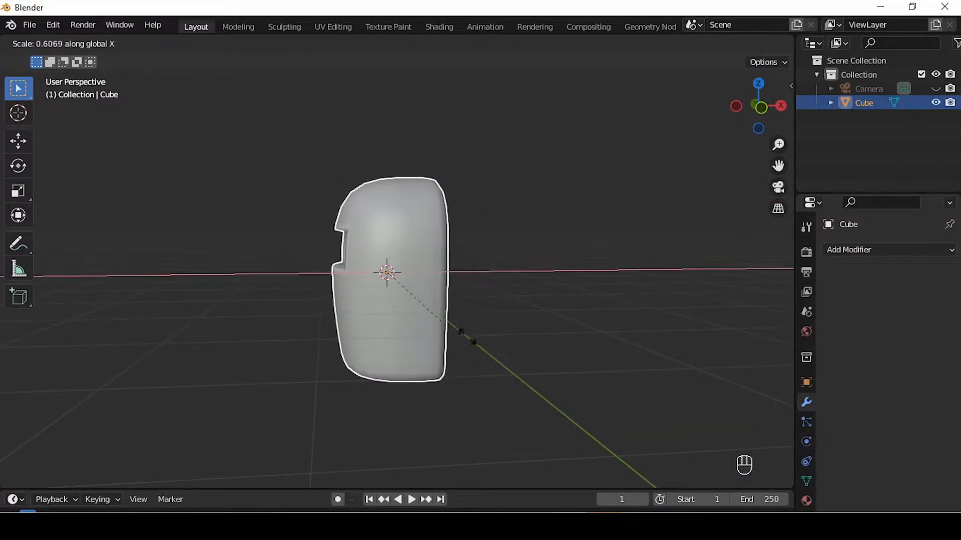
{"action": "left_click", "coordinate": [479, 335]}
{"action": "middle_click_drag", "start_coordinate": [478, 335], "coordinate": [531, 306]}
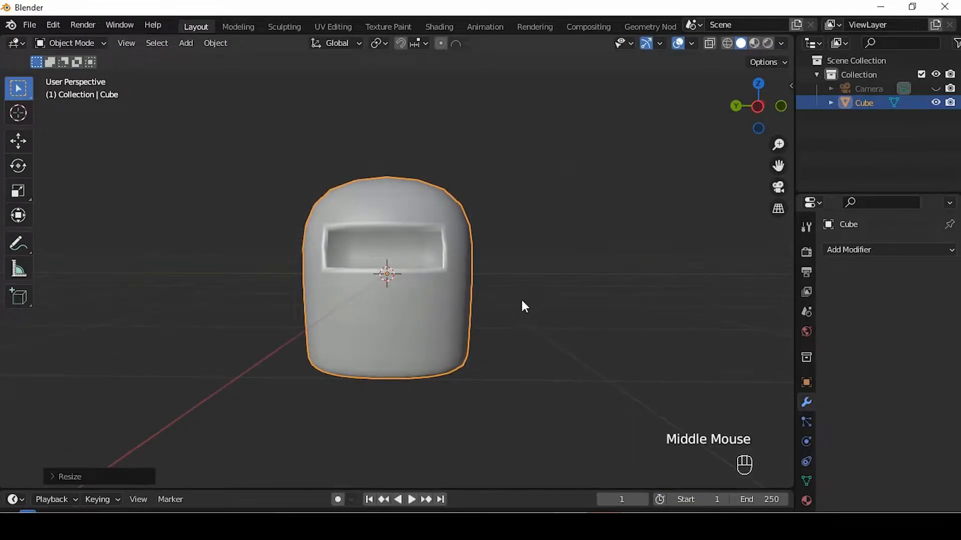
{"action": "key", "text": "s"}
{"action": "key", "text": "y"}
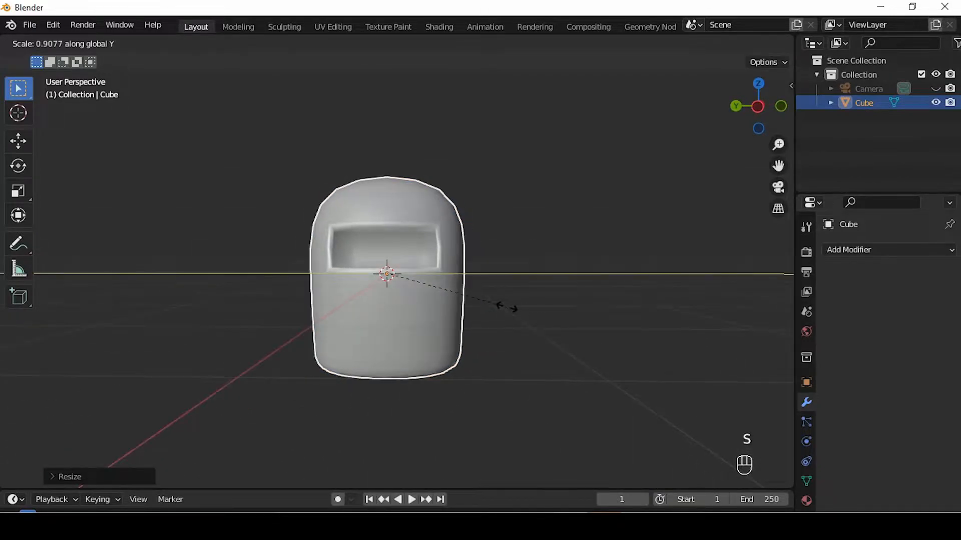
{"action": "left_click", "coordinate": [500, 307]}
Select a two-by-two patch of faces on the helmet's side and shape it into a circle with LoopTools
{"action": "middle_click_drag", "start_coordinate": [500, 308], "coordinate": [373, 337]}
{"action": "key", "text": "Tab"}
{"action": "scroll", "coordinate": [369, 336], "scroll_direction": "up", "scroll_amount": 3}
{"action": "left_click", "coordinate": [403, 328]}
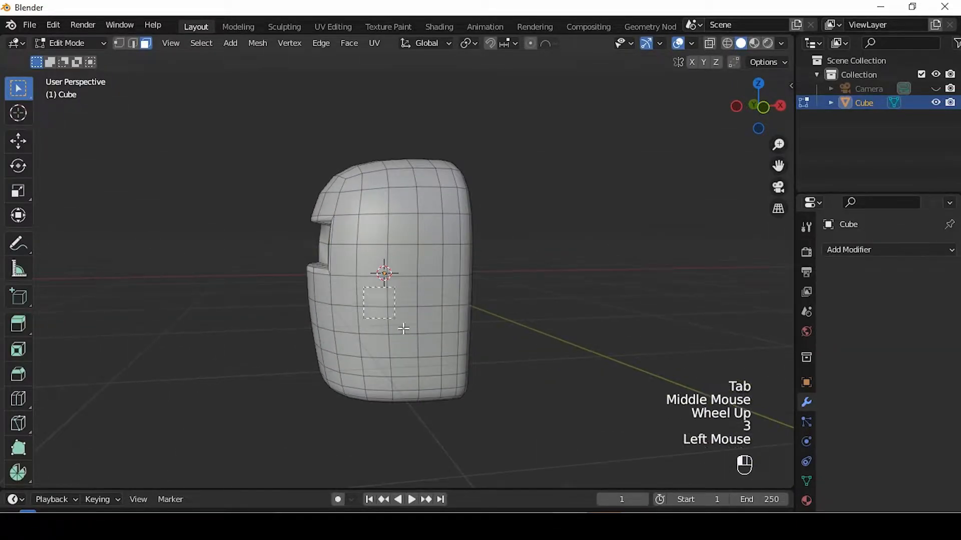
{"action": "key", "text": "Tab"}
{"action": "key", "text": "ctrl+a"}
{"action": "left_click", "coordinate": [405, 330]}
{"action": "key", "text": "ctrl+z"}
{"action": "right_click", "coordinate": [605, 290]}
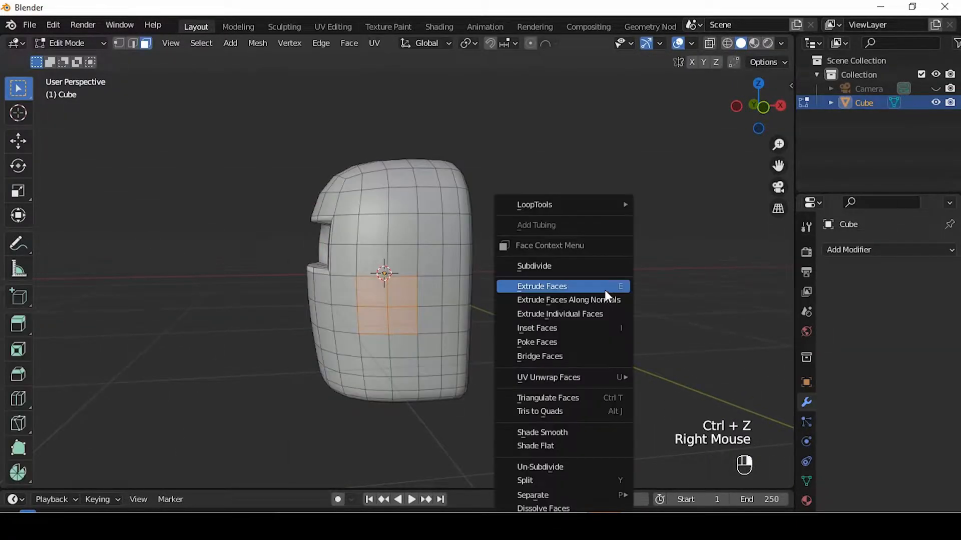
{"action": "mouse_move", "coordinate": [582, 206]}
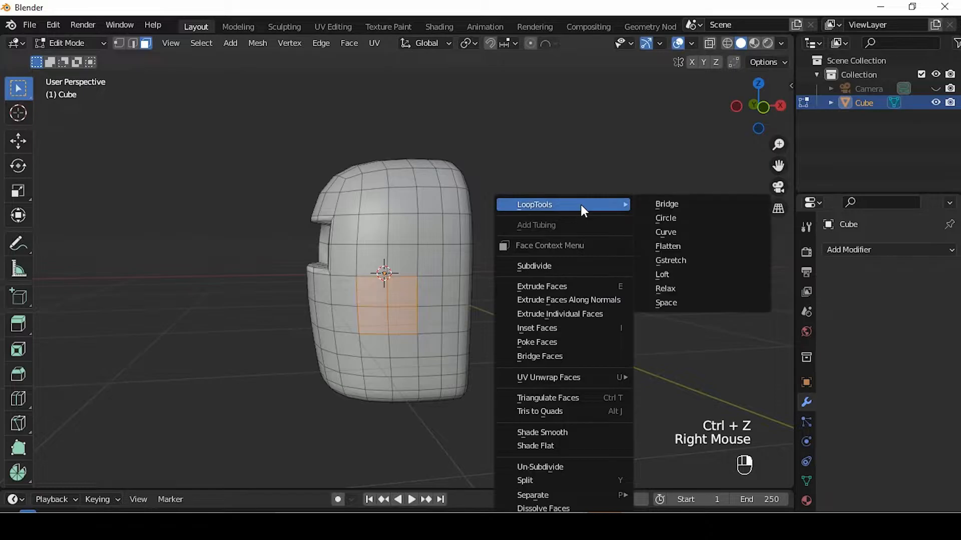
{"action": "left_click", "coordinate": [664, 219]}
Inset the circular side faces twice
{"action": "key", "text": "i"}
{"action": "left_click", "coordinate": [543, 343]}
{"action": "middle_click_drag", "start_coordinate": [543, 343], "coordinate": [559, 368]}
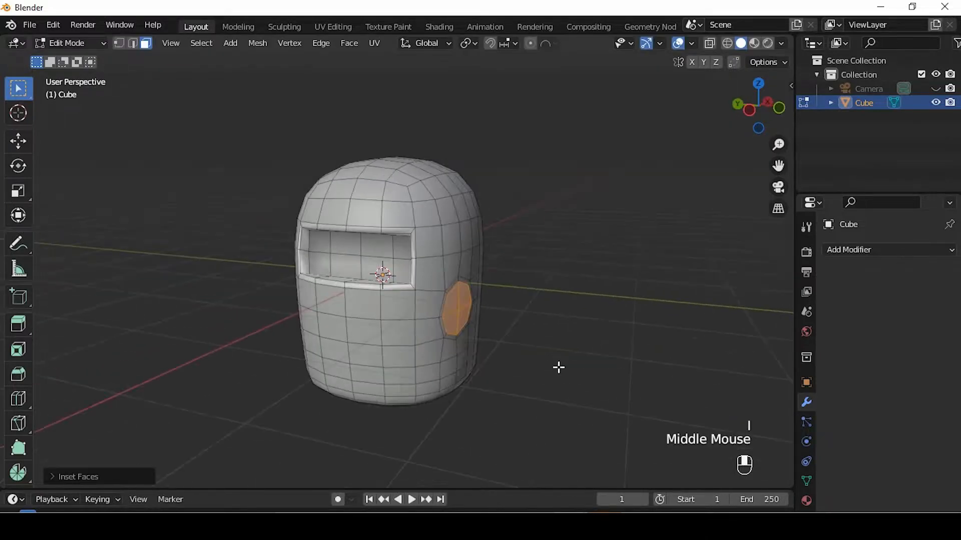
{"action": "key", "text": "i"}
{"action": "left_click", "coordinate": [540, 363]}
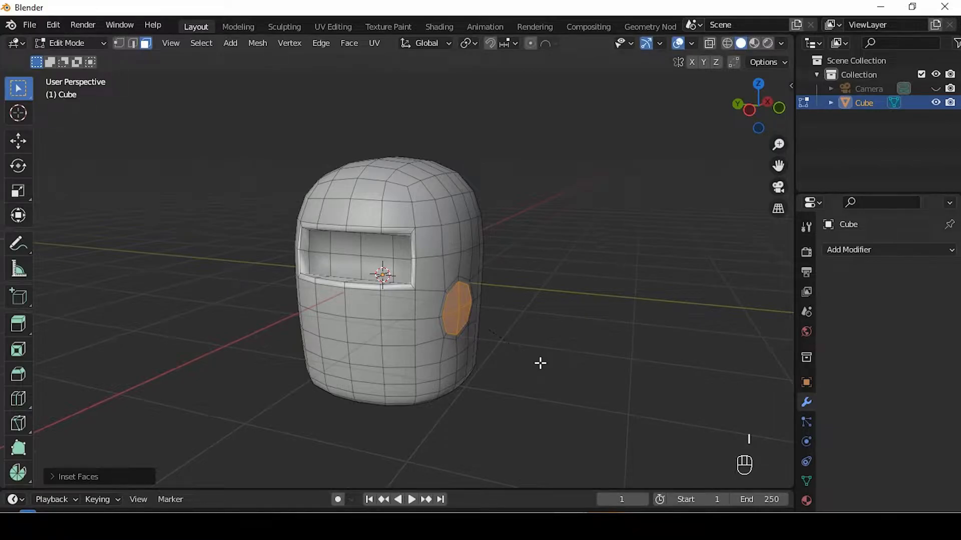
Extrude the circular side faces into the helmet and scale the recess's inner faces
{"action": "key", "text": "e"}
{"action": "left_click", "coordinate": [526, 355]}
{"action": "middle_click_drag", "start_coordinate": [526, 356], "coordinate": [474, 336]}
{"action": "key", "text": "s"}
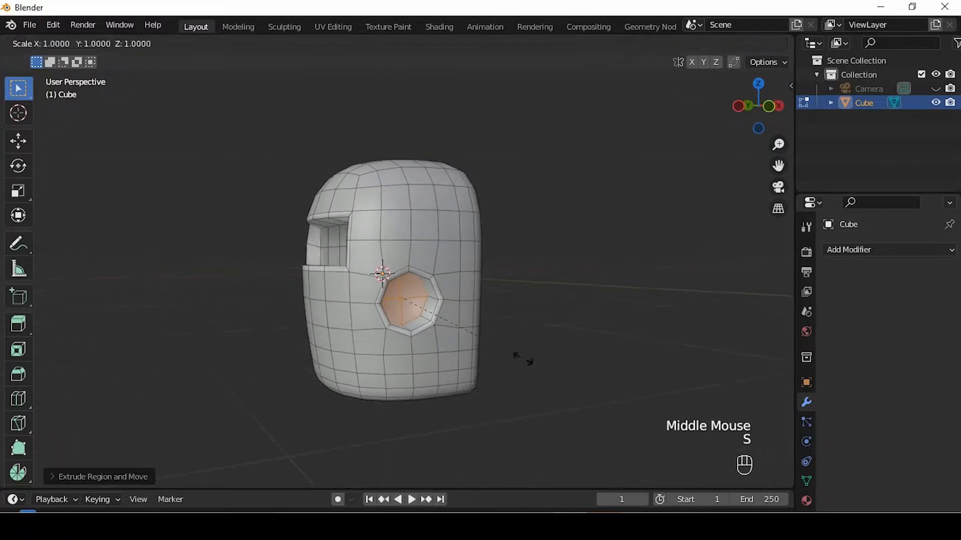
{"action": "left_click", "coordinate": [535, 352]}
Add a Subdivision modifier with 2 viewport levels to the helmet
{"action": "middle_click_drag", "start_coordinate": [535, 353], "coordinate": [558, 352]}
{"action": "key", "text": "Tab"}
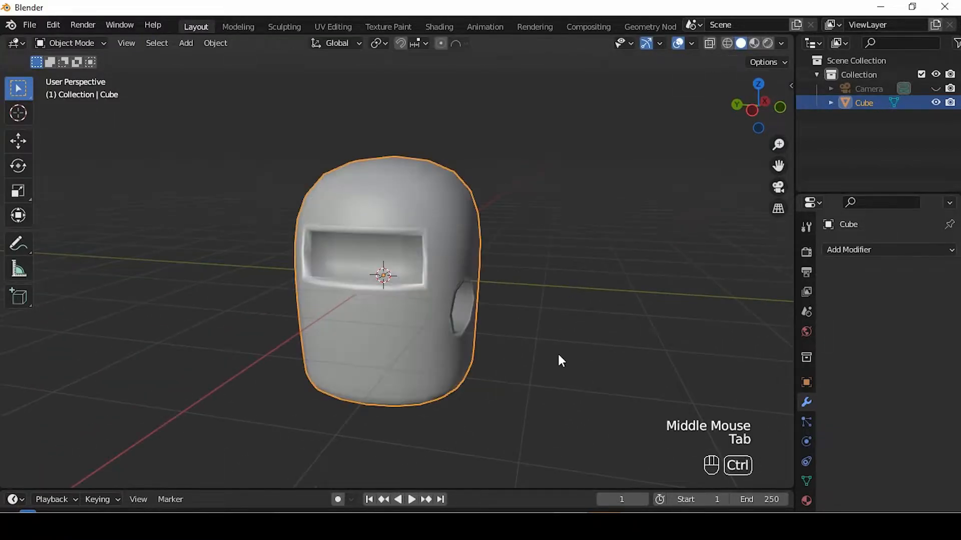
{"action": "key", "text": "ctrl+1"}
{"action": "left_click", "coordinate": [895, 315]}
{"action": "left_click_drag", "start_coordinate": [896, 319], "coordinate": [907, 319]}
{"action": "key", "text": "KP_1"}
{"action": "middle_click_drag", "start_coordinate": [564, 340], "coordinate": [511, 349]}
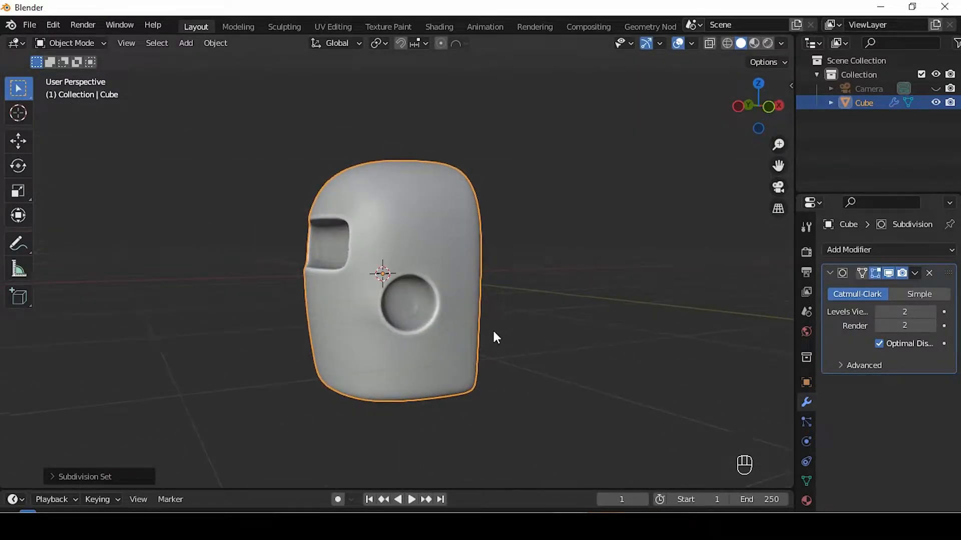
Add a mesh cylinder in the left orthographic view and change its number of vertices
{"action": "key", "text": "ctrl+KP_3"}
{"action": "key", "text": "shift+a"}
{"action": "mouse_move", "coordinate": [485, 253]}
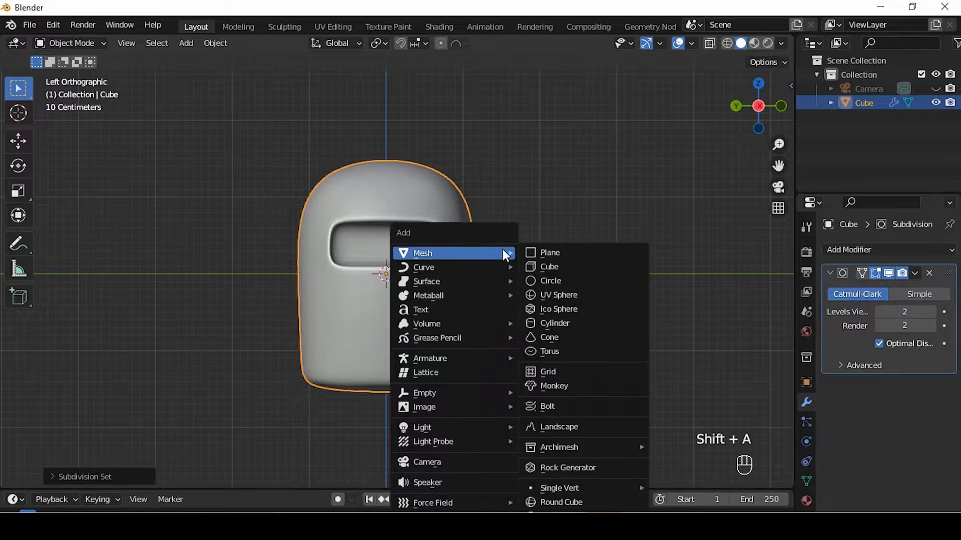
{"action": "left_click", "coordinate": [555, 323]}
{"action": "scroll", "coordinate": [496, 339], "scroll_direction": "down", "scroll_amount": 2}
{"action": "left_click", "coordinate": [61, 476]}
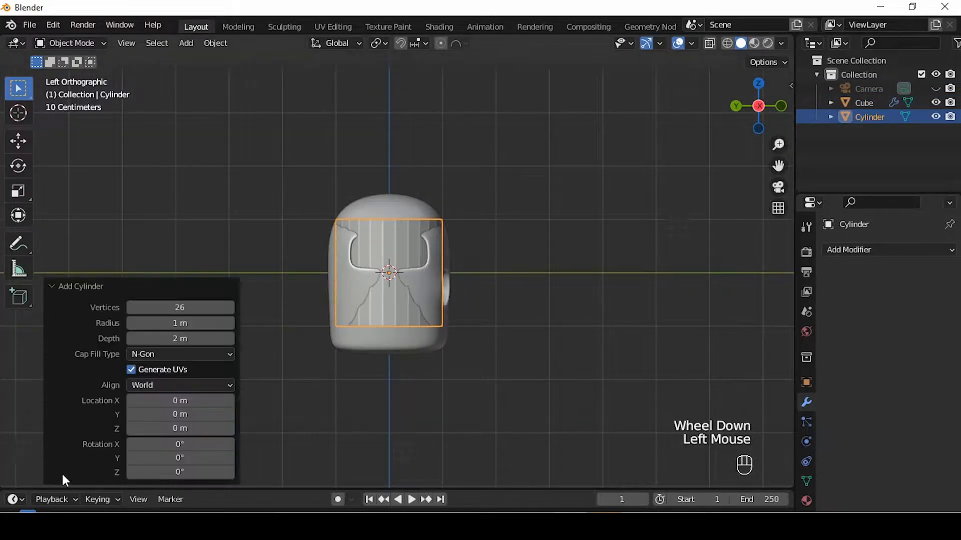
{"action": "double_click", "coordinate": [192, 307]}
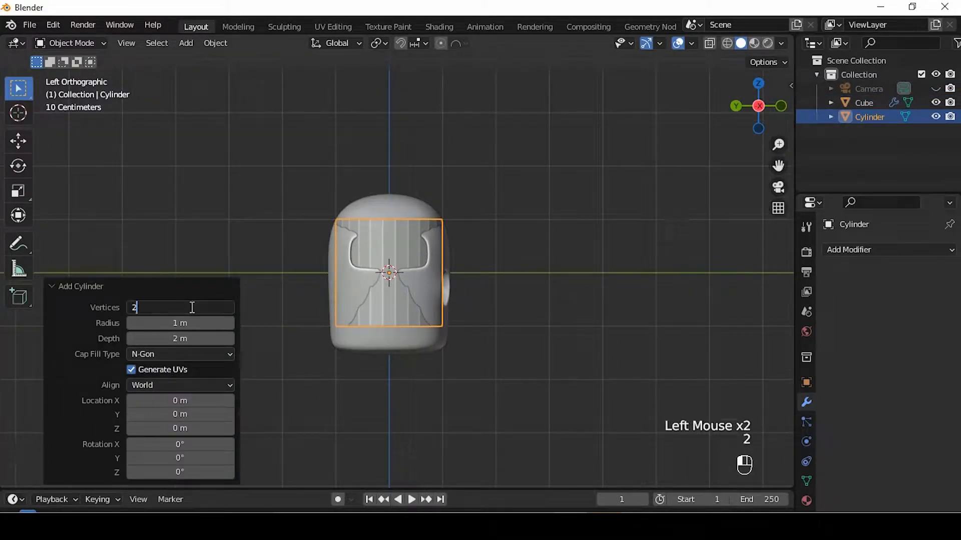
{"action": "left_click", "coordinate": [67, 286]}
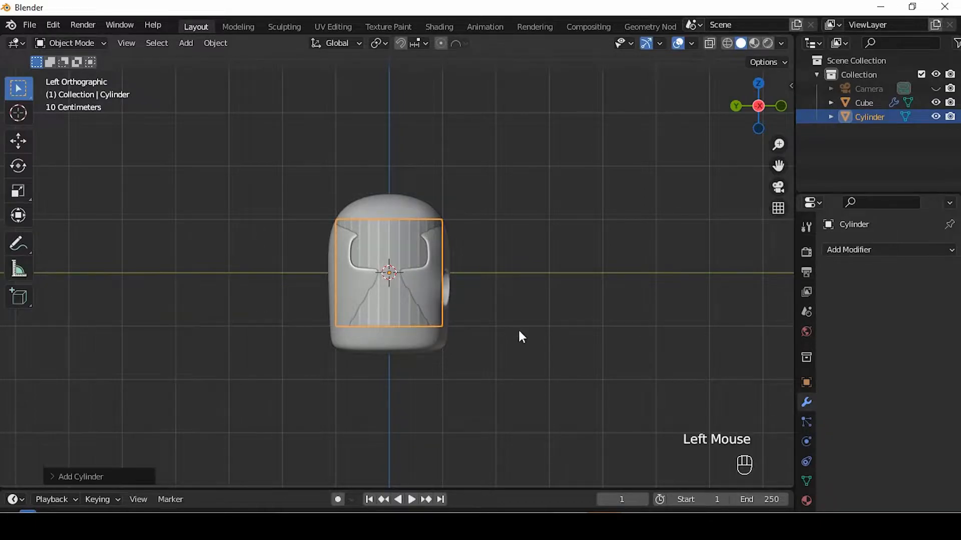
Flatten the cylinder along Z to about a third of its height and move it straight down below the helmet
{"action": "key", "text": "s"}
{"action": "key", "text": "z"}
{"action": "left_click", "coordinate": [441, 290]}
{"action": "key", "text": "g"}
{"action": "key", "text": "z"}
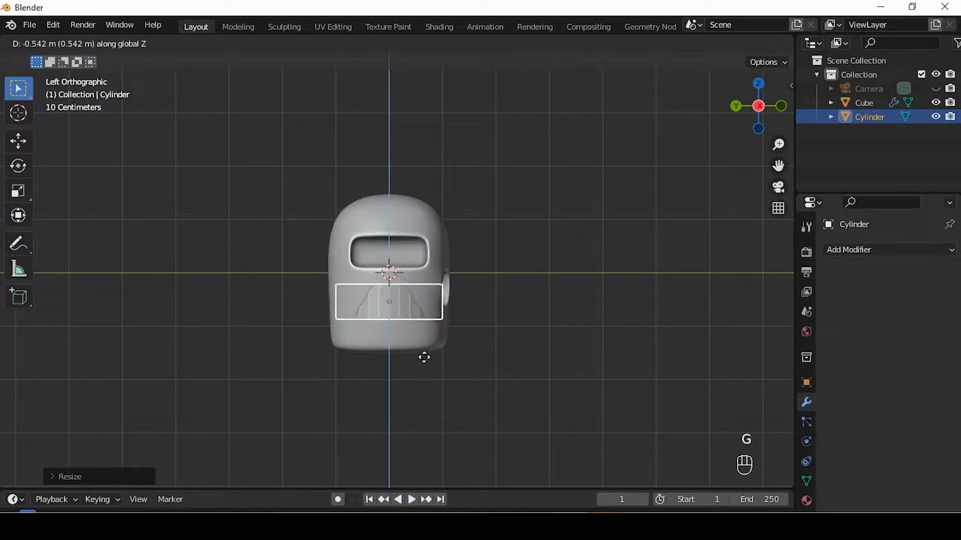
{"action": "left_click", "coordinate": [420, 395]}
Duplicate the flattened cylinder straight down along Z, leaving a small gap beneath the first one
{"action": "key", "text": "shift+d"}
{"action": "key", "text": "z"}
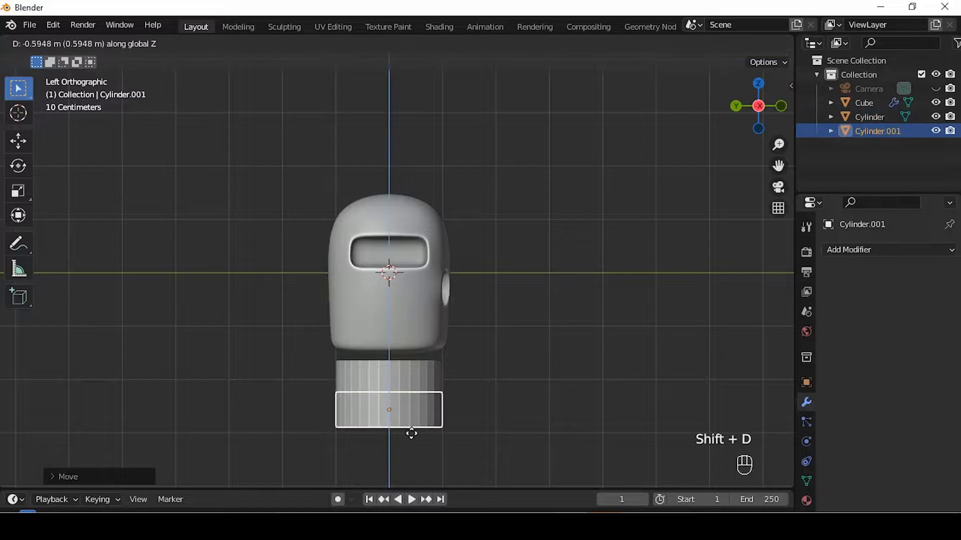
{"action": "left_click", "coordinate": [409, 425]}
Isolate the helmet in local view and delete the block of faces on its underside
{"action": "left_click", "coordinate": [409, 336]}
{"action": "key", "text": "KP_Divide"}
{"action": "middle_click_drag", "start_coordinate": [420, 349], "coordinate": [412, 203]}
{"action": "key", "text": "KP_1"}
{"action": "key", "text": "ctrl+KP_1"}
{"action": "key", "text": "ctrl+KP_3"}
{"action": "scroll", "coordinate": [408, 166], "scroll_direction": "down", "scroll_amount": 1}
{"action": "key", "text": "Tab"}
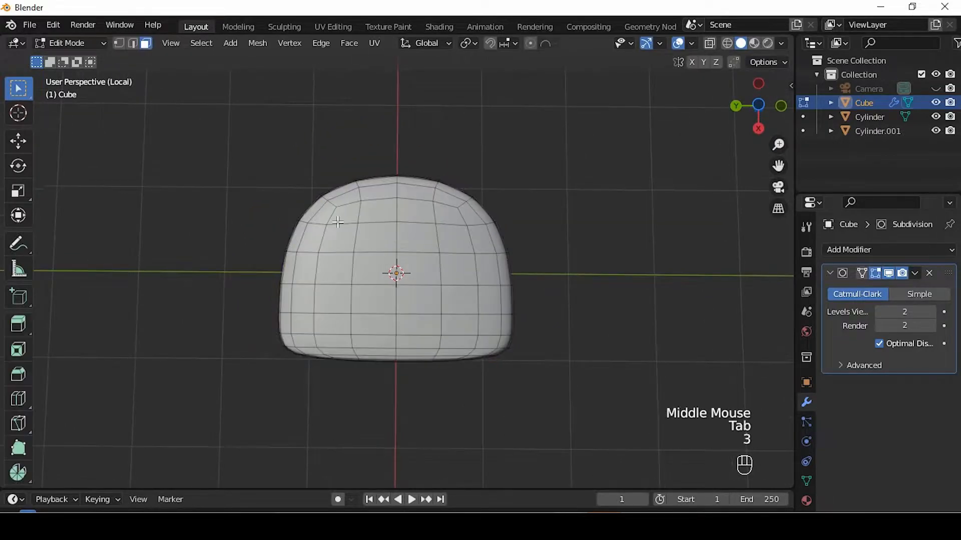
{"action": "left_click", "coordinate": [463, 340], "text": "ctrl+shift"}
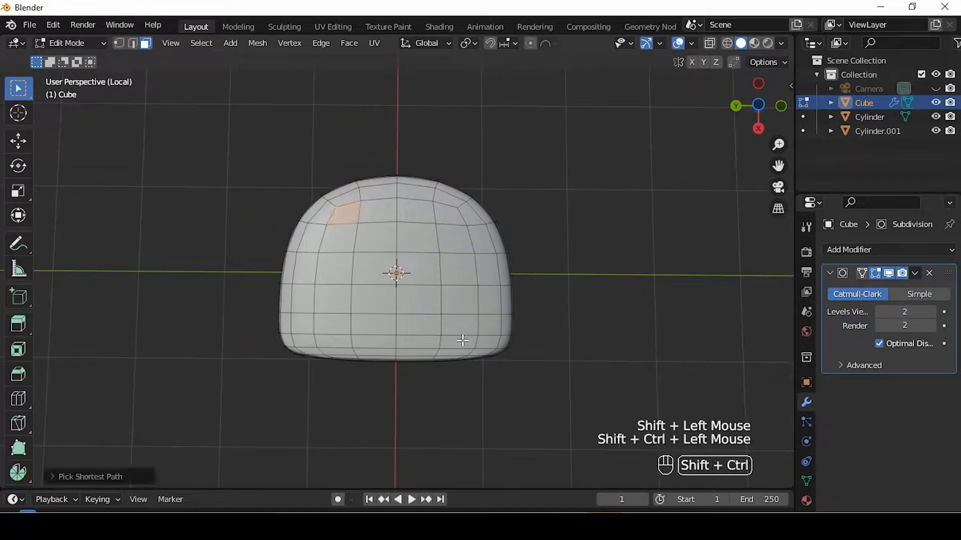
{"action": "key", "text": "x"}
{"action": "left_click", "coordinate": [595, 309]}
Extrude the border edges of the opening in the helmet's underside
{"action": "key", "text": "2"}
{"action": "middle_click_drag", "start_coordinate": [457, 208], "coordinate": [448, 400]}
{"action": "key", "text": "e"}
{"action": "left_click", "coordinate": [533, 361]}
Add two loop cuts along the extruded rim of the underside opening and leave local view
{"action": "key", "text": "ctrl+r"}
{"action": "left_click", "coordinate": [445, 406]}
{"action": "left_click", "coordinate": [444, 409]}
{"action": "key", "text": "ctrl+r"}
{"action": "left_click", "coordinate": [450, 421]}
{"action": "left_click", "coordinate": [451, 430]}
{"action": "key", "text": "Tab"}
{"action": "scroll", "coordinate": [451, 430], "scroll_direction": "down", "scroll_amount": 4}
{"action": "key", "text": "KP_Divide"}
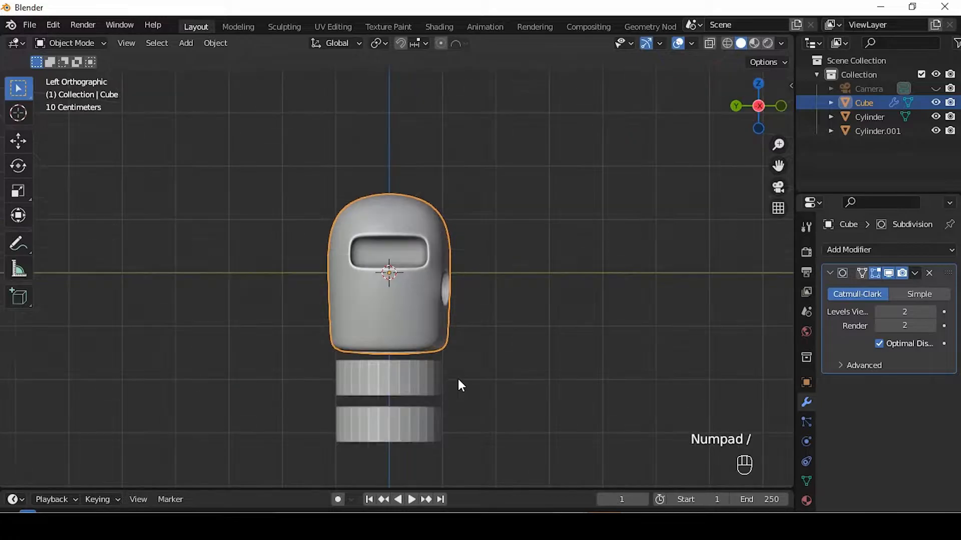
Move the upper neck cylinder up along Z toward the helmet's underside and scale it narrower in X and Y
{"action": "left_click", "coordinate": [405, 381]}
{"action": "scroll", "coordinate": [408, 395], "scroll_direction": "up", "scroll_amount": 1}
{"action": "key", "text": "g"}
{"action": "key", "text": "z"}
{"action": "left_click", "coordinate": [408, 383]}
{"action": "key", "text": "s"}
{"action": "key", "text": "shift+z"}
{"action": "left_click", "coordinate": [483, 391]}
Scale the upper cylinder's height along Z, reposition it vertically, and refine its width to fit the helmet's underside opening
{"action": "key", "text": "s"}
{"action": "key", "text": "z"}
{"action": "left_click", "coordinate": [467, 385]}
{"action": "key", "text": "g"}
{"action": "key", "text": "z"}
{"action": "left_click", "coordinate": [469, 381]}
{"action": "middle_click_drag", "start_coordinate": [470, 382], "coordinate": [476, 338]}
{"action": "key", "text": "s"}
{"action": "key", "text": "shift+z"}
{"action": "left_click", "coordinate": [479, 370]}
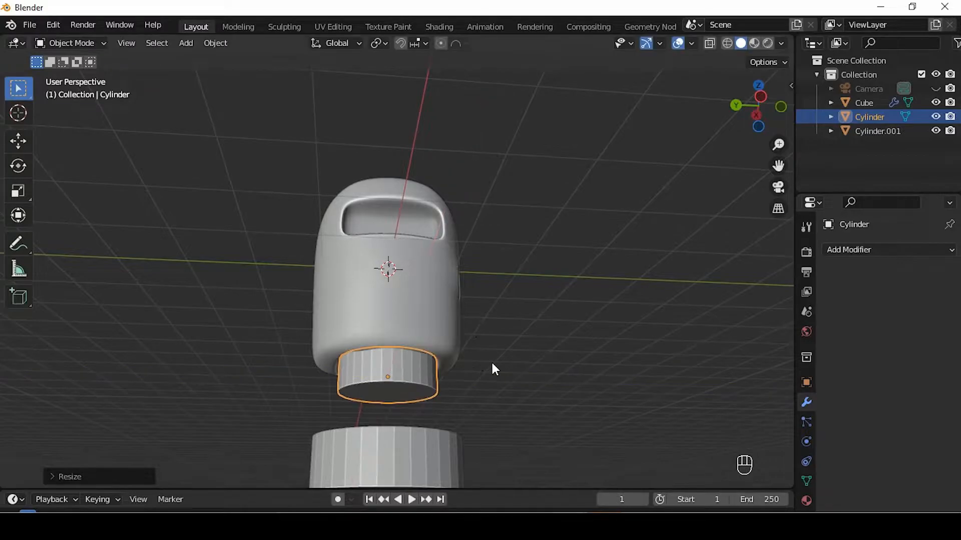
Isolate the upper neck cylinder in local view and apply all its transforms
{"action": "key", "text": "KP_Divide"}
{"action": "scroll", "coordinate": [493, 349], "scroll_direction": "down", "scroll_amount": 2}
{"action": "middle_click_drag", "start_coordinate": [493, 350], "coordinate": [472, 410]}
{"action": "key", "text": "ctrl+a"}
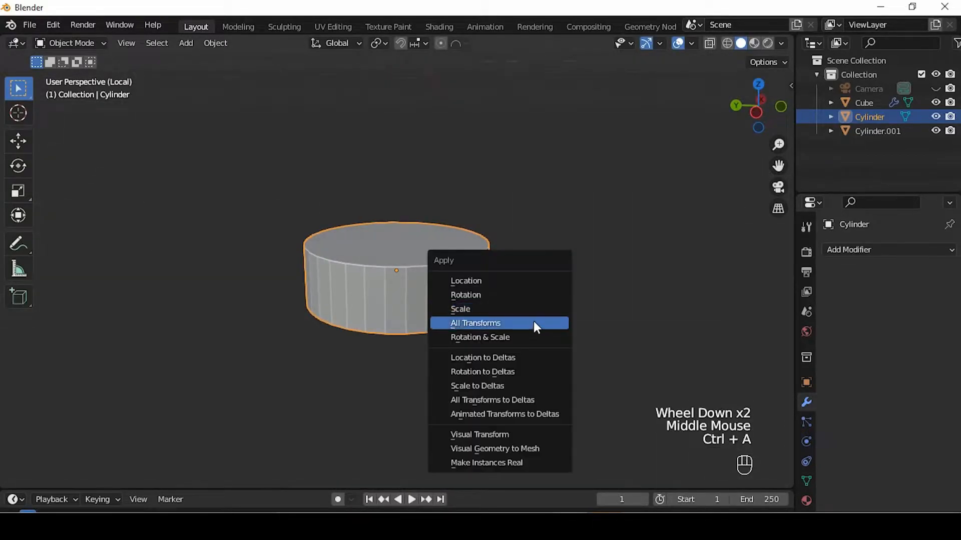
{"action": "left_click", "coordinate": [534, 321]}
{"action": "left_click", "coordinate": [808, 480]}
{"action": "scroll", "coordinate": [876, 437], "scroll_direction": "down", "scroll_amount": 2}
{"action": "left_click", "coordinate": [435, 294]}
{"action": "middle_click_drag", "start_coordinate": [435, 293], "coordinate": [440, 272]}
Add four evenly spaced horizontal loop cuts around the cylinder's side
{"action": "key", "text": "Tab"}
{"action": "scroll", "coordinate": [441, 288], "scroll_direction": "down", "scroll_amount": 1}
{"action": "scroll", "coordinate": [440, 272], "scroll_direction": "up", "scroll_amount": 2}
{"action": "key", "text": "ctrl+r"}
{"action": "left_click", "coordinate": [443, 283]}
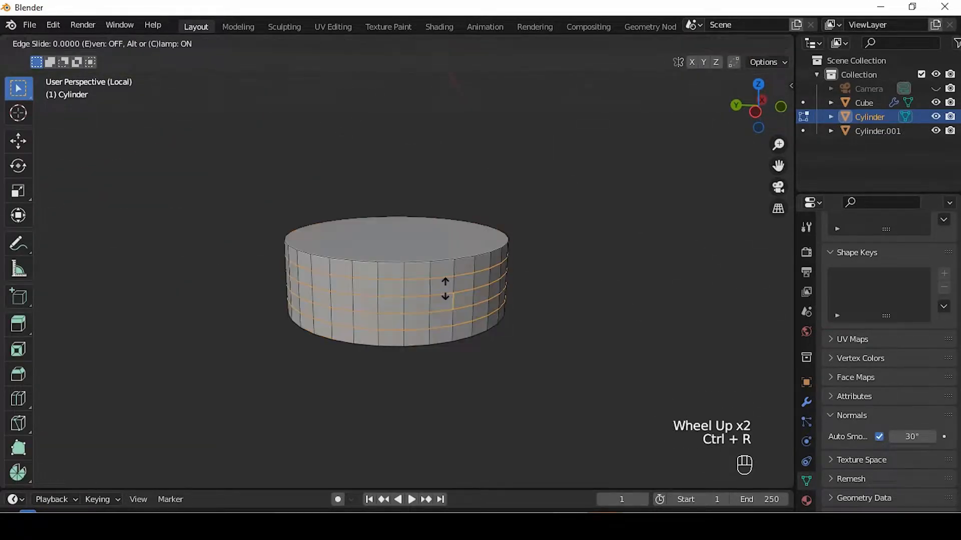
{"action": "right_click", "coordinate": [445, 288]}
Bevel the four loops into bands, then extrude and scale them inward in X and Y to form grooves
{"action": "key", "text": "ctrl+b"}
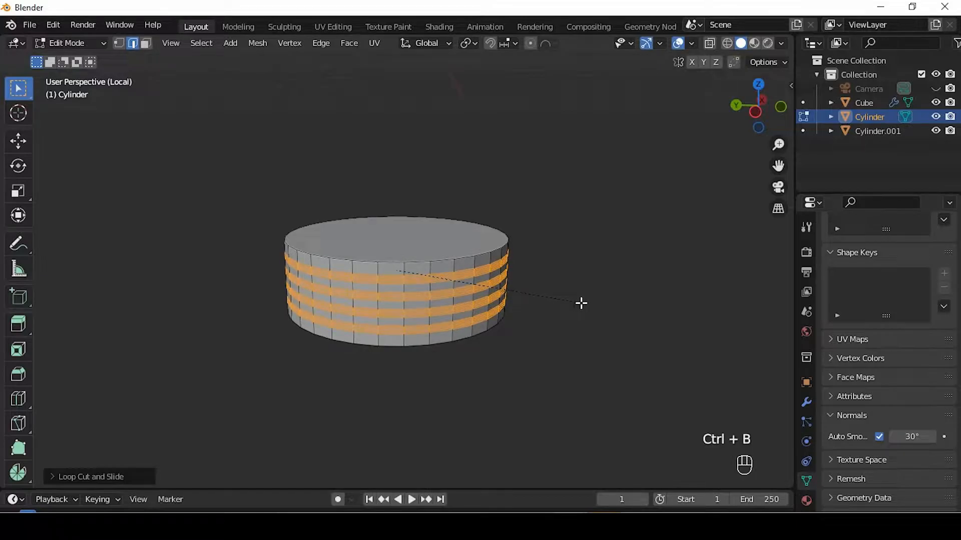
{"action": "key", "text": "e"}
{"action": "key", "text": "s"}
{"action": "key", "text": "shift+z"}
{"action": "left_click", "coordinate": [573, 306]}
{"action": "key", "text": "Tab"}
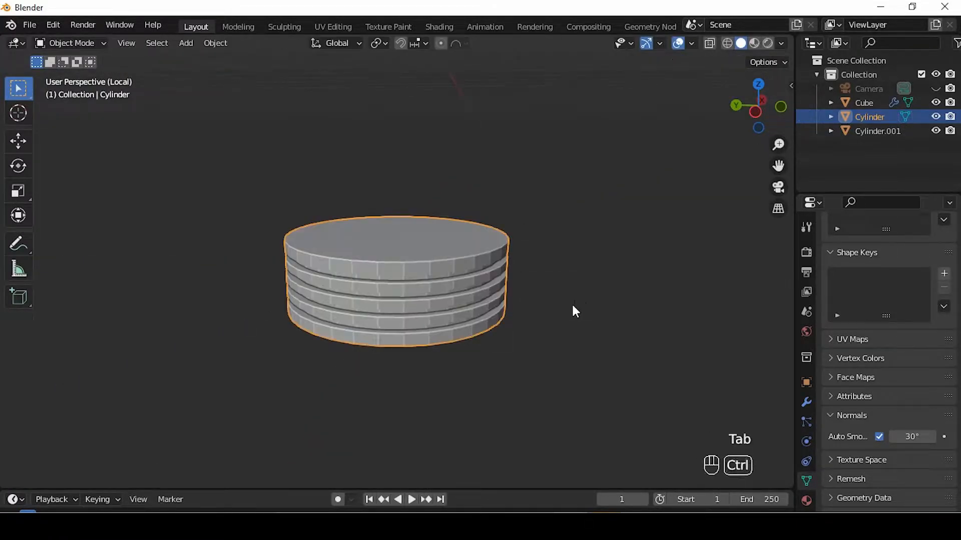
Give the grooved cylinder a level 1 subdivision with smooth shading, and turn off Auto Smooth
{"action": "key", "text": "ctrl+1"}
{"action": "right_click", "coordinate": [583, 271]}
{"action": "left_click", "coordinate": [580, 267]}
{"action": "scroll", "coordinate": [532, 291], "scroll_direction": "up", "scroll_amount": 1}
{"action": "left_click", "coordinate": [878, 437]}
Inset the top and bottom cap faces of the grooved cylinder to sharpen its rims
{"action": "key", "text": "Tab"}
{"action": "key", "text": "2"}
{"action": "double_click", "coordinate": [455, 275]}
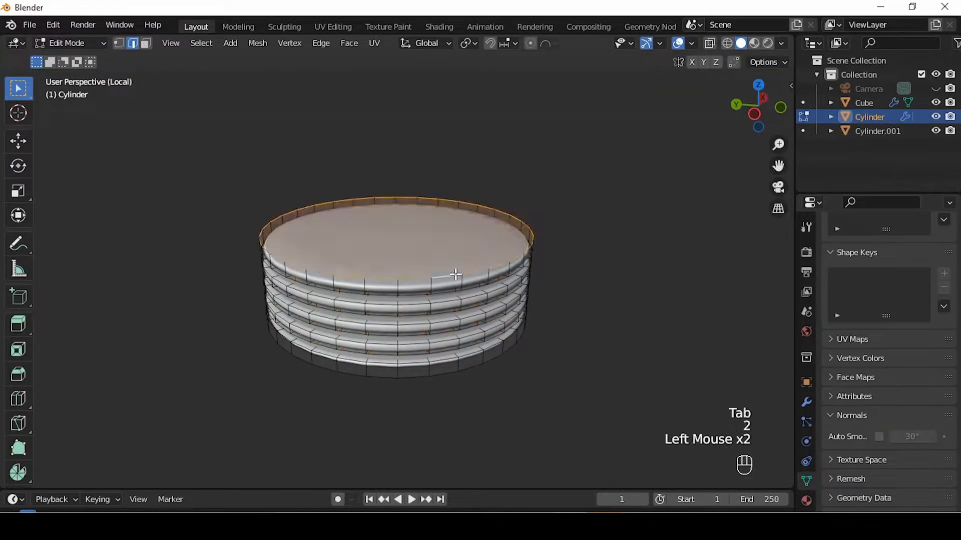
{"action": "key", "text": "i"}
{"action": "left_click", "coordinate": [596, 294]}
{"action": "middle_click_drag", "start_coordinate": [451, 328], "coordinate": [450, 300]}
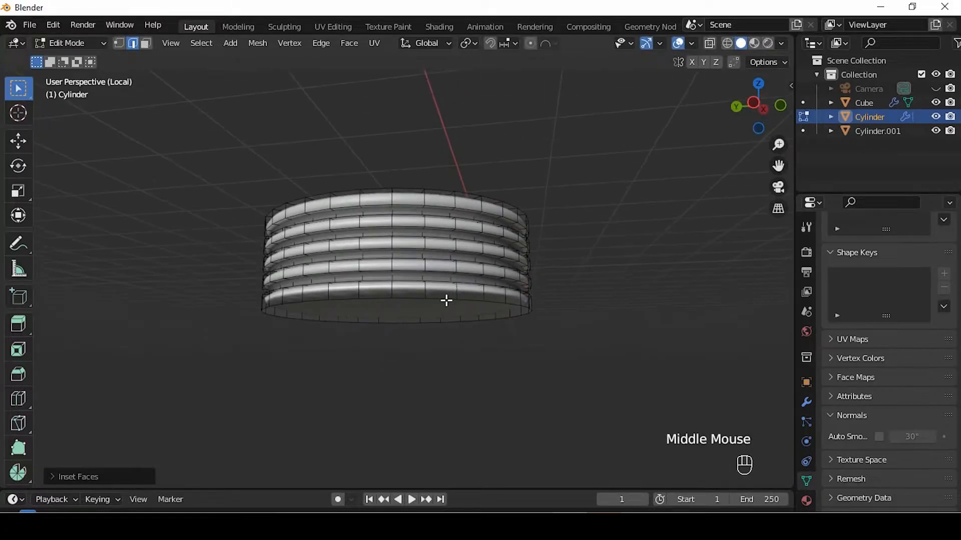
{"action": "double_click", "coordinate": [445, 299]}
{"action": "key", "text": "i"}
{"action": "left_click", "coordinate": [582, 330]}
{"action": "key", "text": "Tab"}
Leave local view and reposition the grooved cylinder along Z beneath the helmet in side view
{"action": "scroll", "coordinate": [566, 318], "scroll_direction": "down", "scroll_amount": 1}
{"action": "middle_click_drag", "start_coordinate": [566, 319], "coordinate": [476, 396]}
{"action": "key", "text": "KP_Divide"}
{"action": "key", "text": "KP_1"}
{"action": "key", "text": "ctrl+KP_3"}
{"action": "key", "text": "g"}
{"action": "key", "text": "z"}
{"action": "left_click", "coordinate": [484, 274]}
Move the lower cylinder up along Z to the grooved neck and scale it narrower in X and Y
{"action": "left_click", "coordinate": [382, 453]}
{"action": "key", "text": "g"}
{"action": "key", "text": "z"}
{"action": "left_click", "coordinate": [387, 395]}
{"action": "key", "text": "s"}
{"action": "key", "text": "shift+z"}
{"action": "left_click", "coordinate": [432, 414]}
Apply all transforms to the lower cylinder and bevel its bottom edge loop into a rounded multi-segment profile
{"action": "middle_click_drag", "start_coordinate": [432, 413], "coordinate": [388, 339]}
{"action": "scroll", "coordinate": [431, 330], "scroll_direction": "up", "scroll_amount": 1}
{"action": "key", "text": "ctrl+a"}
{"action": "key", "text": "a"}
{"action": "scroll", "coordinate": [431, 330], "scroll_direction": "up", "scroll_amount": 1}
{"action": "key", "text": "Tab"}
{"action": "double_click", "coordinate": [388, 339]}
{"action": "key", "text": "ctrl+b"}
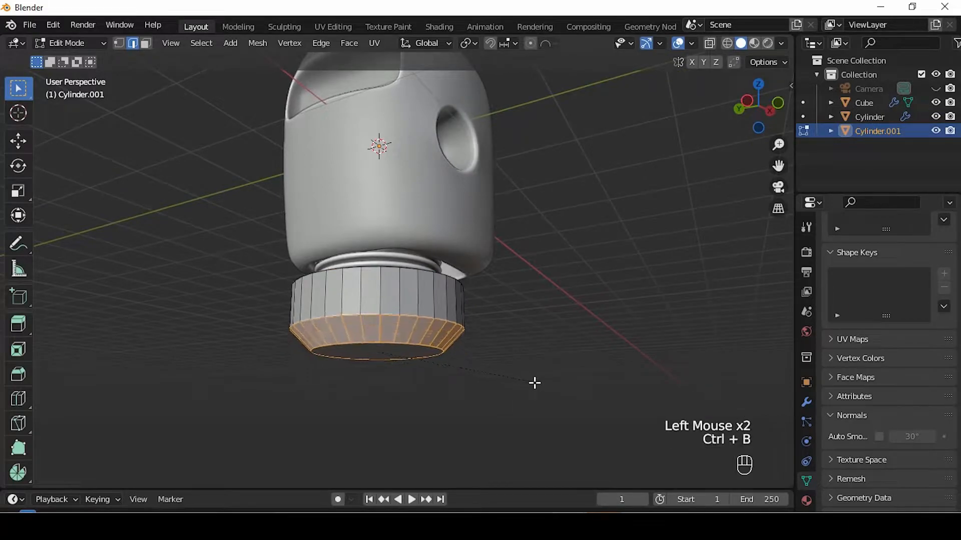
{"action": "left_click", "coordinate": [535, 377]}
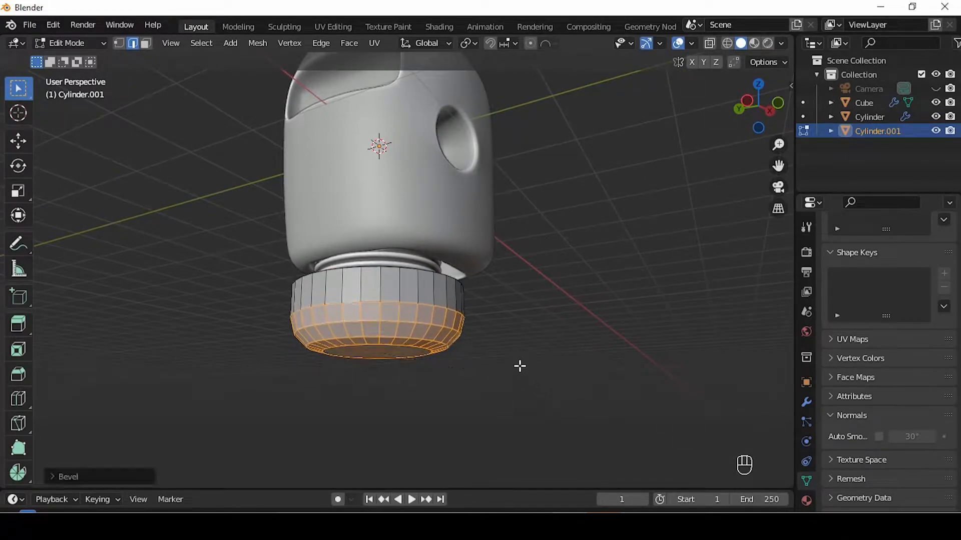
Inset the lower cylinder's top face about 0.16 m and extrude it down about 0.27 m into a recess
{"action": "middle_click_drag", "start_coordinate": [532, 371], "coordinate": [474, 435]}
{"action": "key", "text": "i"}
{"action": "right_click", "coordinate": [442, 417]}
{"action": "middle_click_drag", "start_coordinate": [433, 356], "coordinate": [427, 341]}
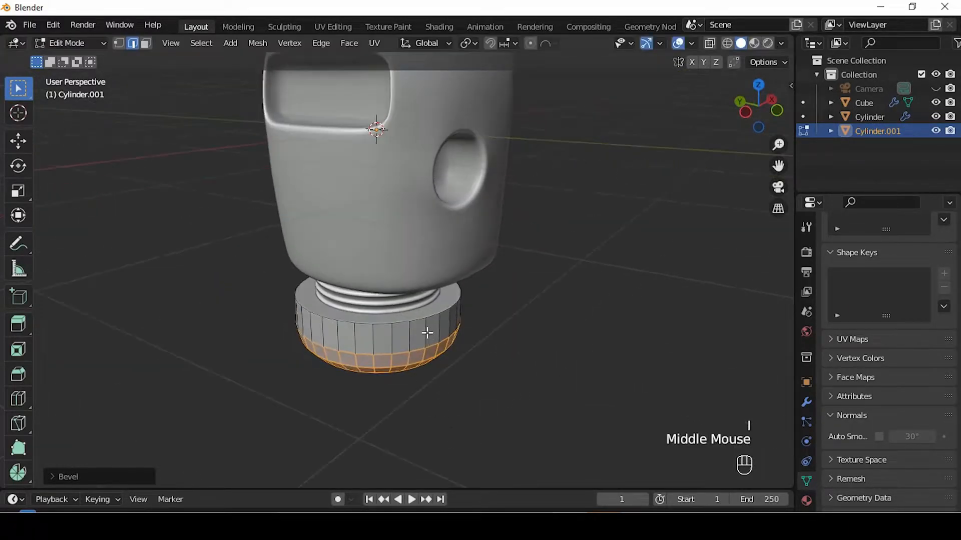
{"action": "key", "text": "3"}
{"action": "key", "text": "i"}
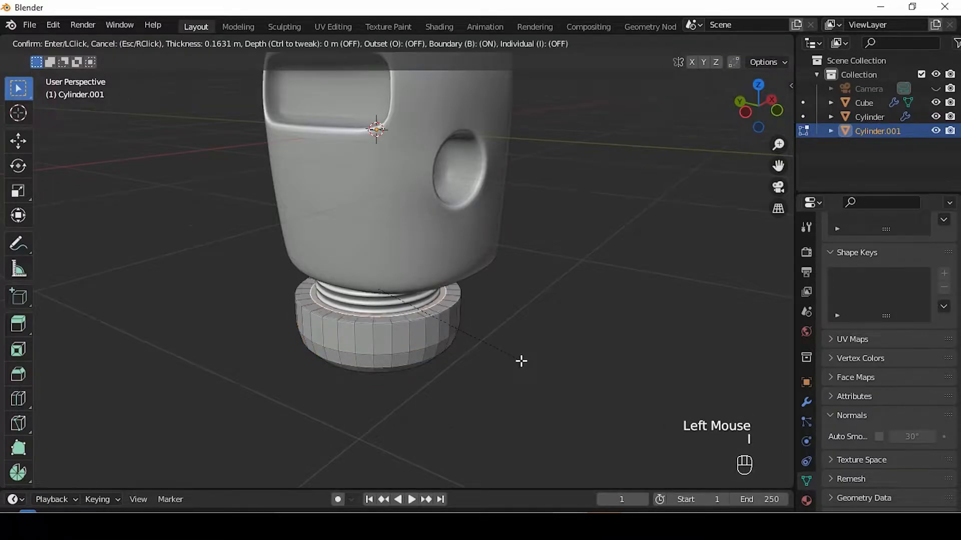
{"action": "left_click", "coordinate": [522, 359]}
{"action": "key", "text": "e"}
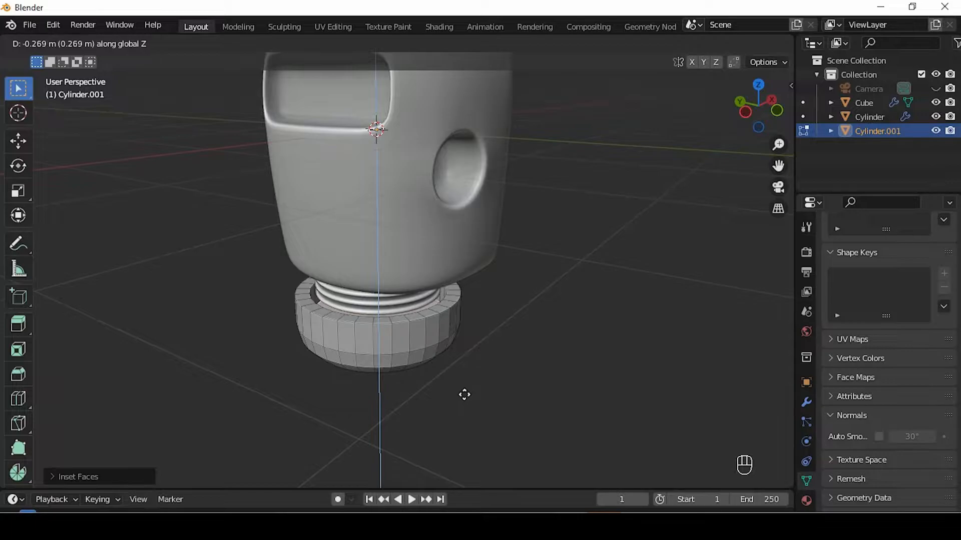
{"action": "left_click", "coordinate": [465, 395]}
Isolate the lower cylinder, inset its bottom face slightly and extrude it down about 0.3 m as a stub
{"action": "key", "text": "KP_Divide"}
{"action": "middle_click_drag", "start_coordinate": [464, 395], "coordinate": [442, 409]}
{"action": "scroll", "coordinate": [455, 366], "scroll_direction": "down", "scroll_amount": 2}
{"action": "middle_click_drag", "start_coordinate": [455, 366], "coordinate": [480, 337]}
{"action": "left_click", "coordinate": [418, 309]}
{"action": "key", "text": "i"}
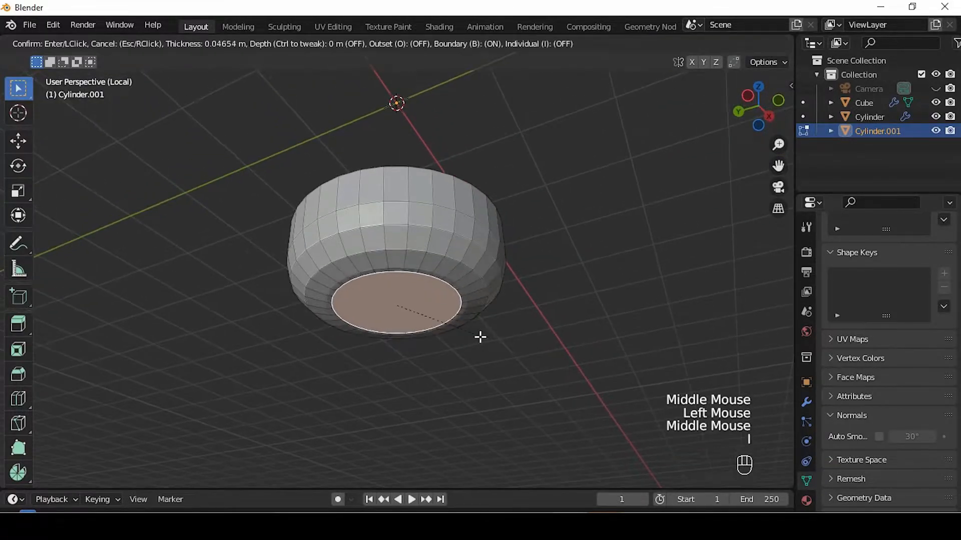
{"action": "left_click", "coordinate": [476, 337]}
{"action": "key", "text": "e"}
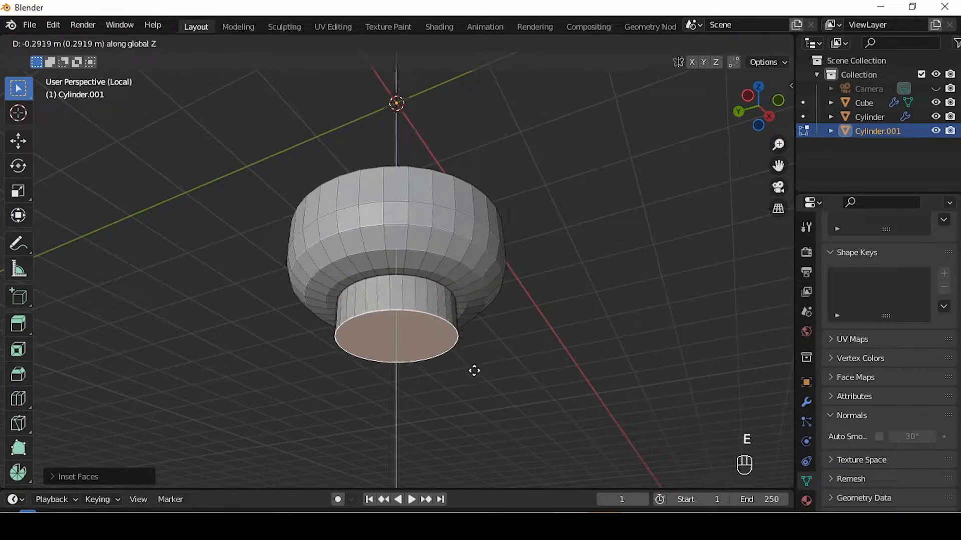
{"action": "left_click", "coordinate": [474, 375]}
Inset the stub's end face and extrude it inward to hollow the stub
{"action": "key", "text": "i"}
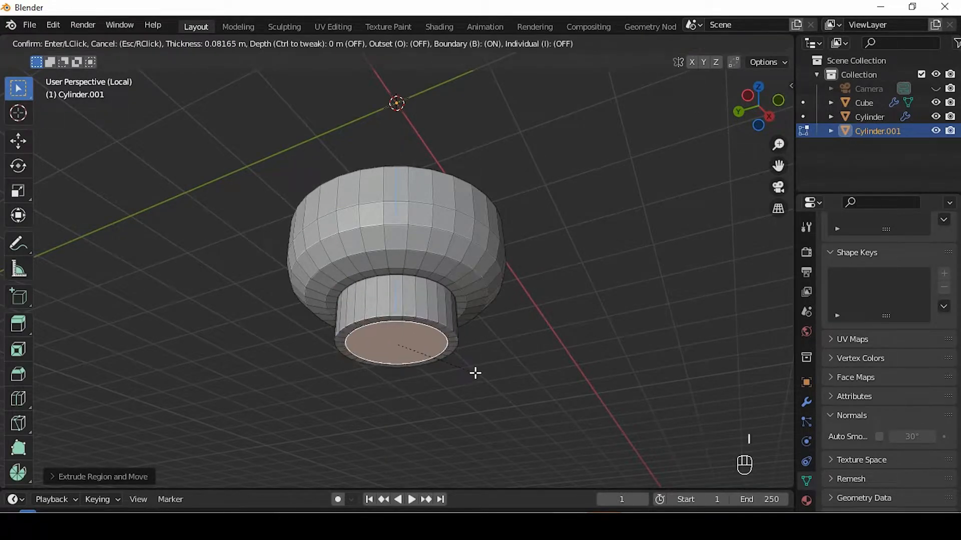
{"action": "left_click", "coordinate": [462, 389]}
{"action": "key", "text": "e"}
{"action": "left_click", "coordinate": [465, 370]}
Scale the inner and outer edge loops at the stub's open end to about 0.9 to taper it
{"action": "mouse_move", "coordinate": [444, 322]}
{"action": "middle_mouse_down"}
{"action": "mouse_move", "coordinate": [449, 305]}
{"action": "mouse_move", "coordinate": [443, 313]}
{"action": "middle_mouse_up"}
{"action": "key", "text": "2"}
{"action": "double_click", "coordinate": [425, 304]}
{"action": "scroll", "coordinate": [444, 313], "scroll_direction": "up", "scroll_amount": 1}
{"action": "double_click", "coordinate": [429, 298], "text": "shift"}
{"action": "key", "text": "s"}
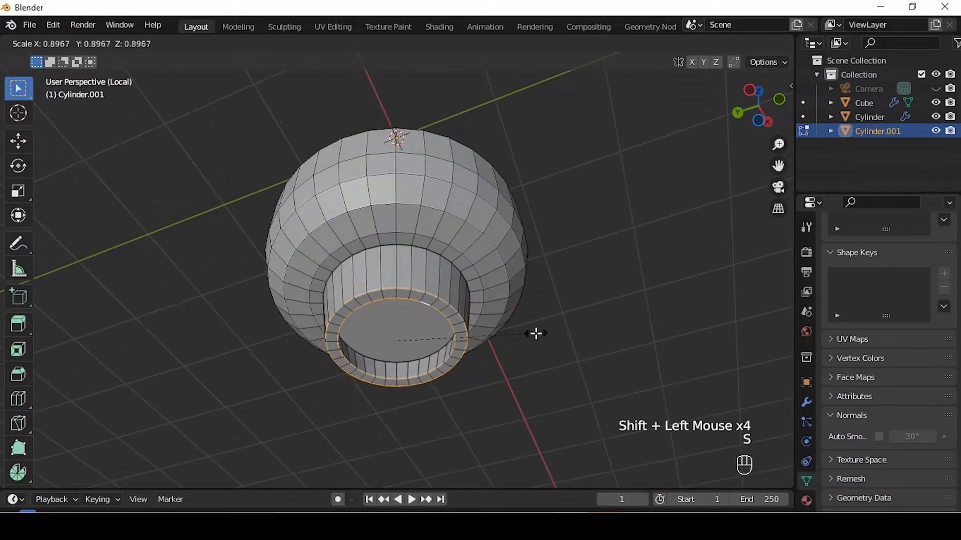
{"action": "left_click", "coordinate": [536, 332]}
Return to Object Mode, shade the lower neck piece smooth and turn on Auto Smooth
{"action": "scroll", "coordinate": [536, 332], "scroll_direction": "down", "scroll_amount": 2}
{"action": "middle_click_drag", "start_coordinate": [533, 333], "coordinate": [489, 401]}
{"action": "key", "text": "Tab"}
{"action": "middle_click_drag", "start_coordinate": [523, 314], "coordinate": [527, 330]}
{"action": "right_click", "coordinate": [529, 335]}
{"action": "left_click", "coordinate": [540, 334]}
{"action": "middle_click_drag", "start_coordinate": [568, 285], "coordinate": [589, 352]}
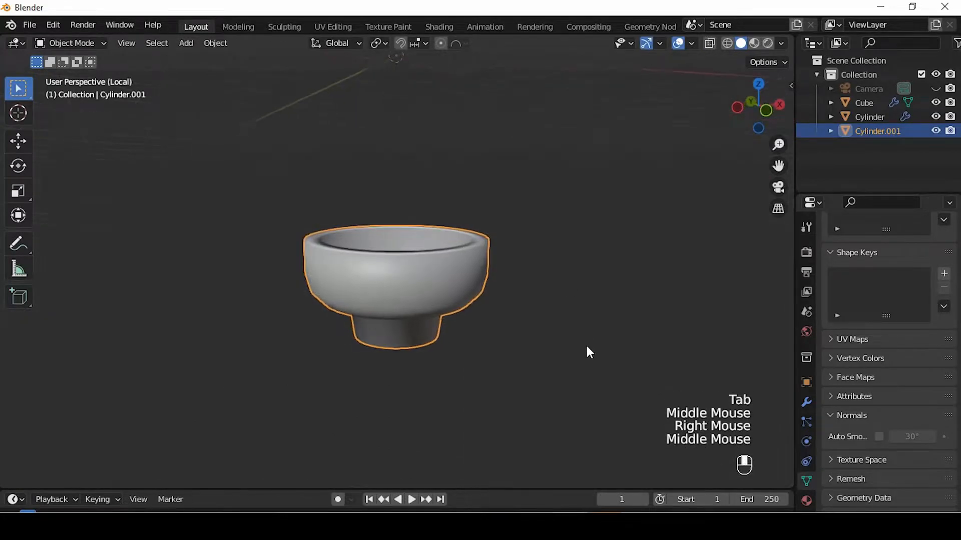
{"action": "left_click", "coordinate": [870, 441]}
Add a Bevel modifier to the lower neck piece with 4 segments and an amount of 0.11 m
{"action": "left_click", "coordinate": [806, 402]}
{"action": "left_click", "coordinate": [850, 250]}
{"action": "left_click", "coordinate": [675, 302]}
{"action": "middle_click_drag", "start_coordinate": [674, 306], "coordinate": [682, 320]}
{"action": "left_click", "coordinate": [932, 342]}
{"action": "left_click", "coordinate": [932, 342]}
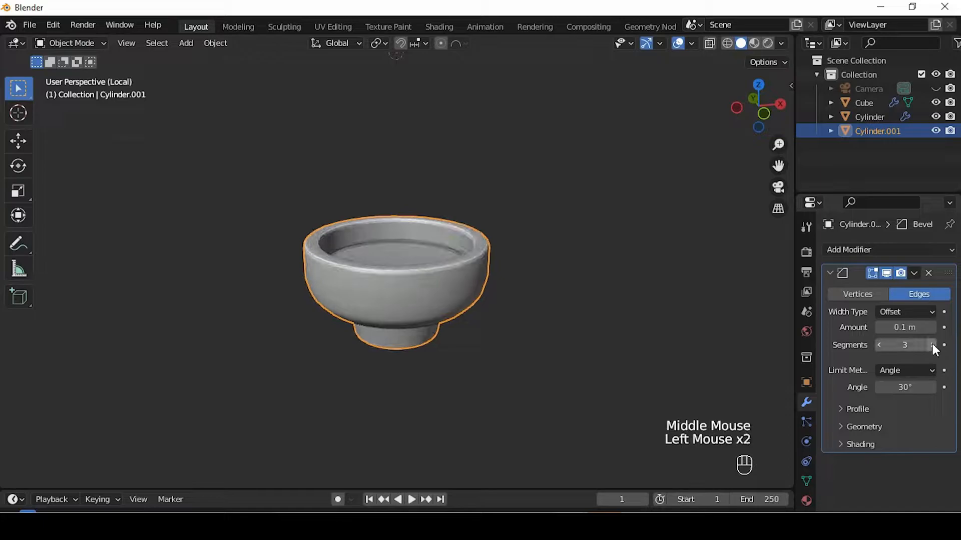
{"action": "left_click", "coordinate": [932, 342]}
{"action": "left_click_drag", "start_coordinate": [915, 328], "coordinate": [920, 328]}
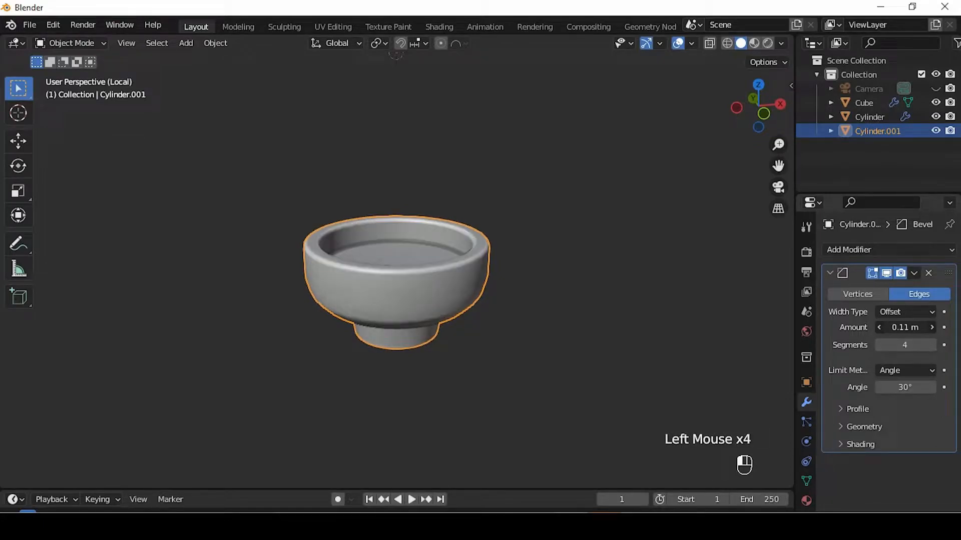
Leave local view, adjust the lower neck piece's height along Z under the helmet, and clear the selection
{"action": "key", "text": "KP_Divide"}
{"action": "scroll", "coordinate": [444, 326], "scroll_direction": "down", "scroll_amount": 2}
{"action": "middle_click_drag", "start_coordinate": [444, 326], "coordinate": [452, 307]}
{"action": "key", "text": "g"}
{"action": "key", "text": "z"}
{"action": "left_click", "coordinate": [444, 316]}
{"action": "key", "text": "alt+a"}
Scale the helmet down along Z to make it shorter
{"action": "scroll", "coordinate": [445, 313], "scroll_direction": "down", "scroll_amount": 2}
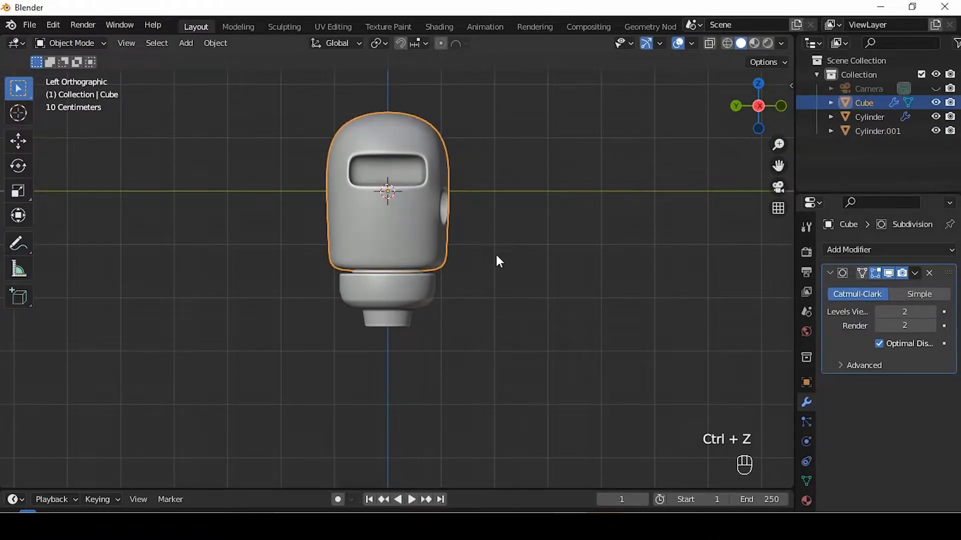
{"action": "key", "text": "s"}
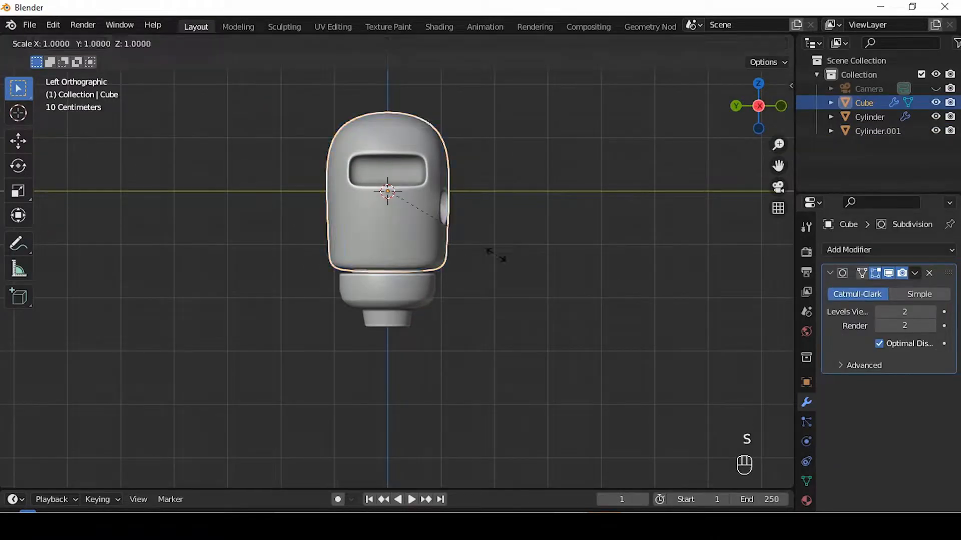
{"action": "key", "text": "z"}
{"action": "left_click", "coordinate": [461, 251]}
Move both neck pieces up about 0.2 m along Z to meet the helmet's underside, then clear the selection
{"action": "left_click_drag", "start_coordinate": [336, 268], "coordinate": [441, 328]}
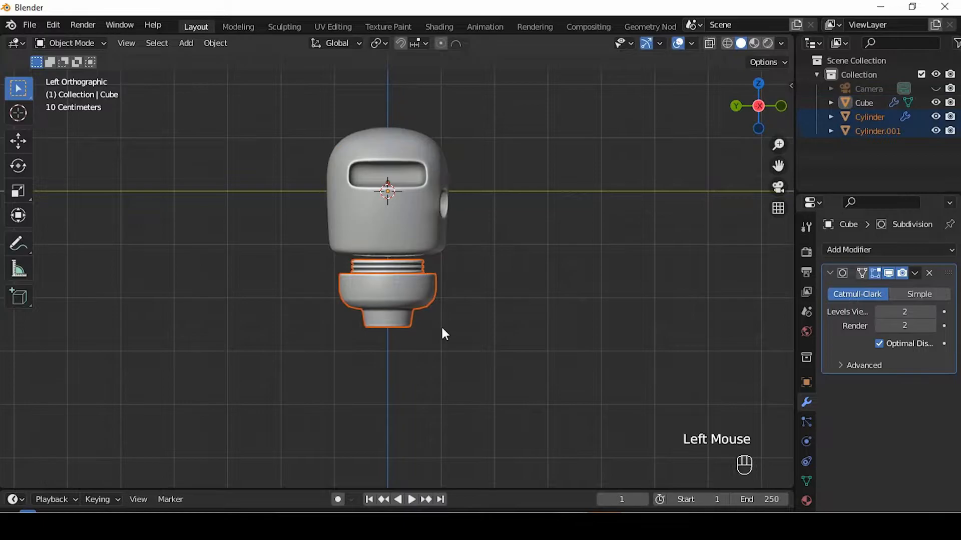
{"action": "key", "text": "g"}
{"action": "key", "text": "z"}
{"action": "key", "text": "shift"}
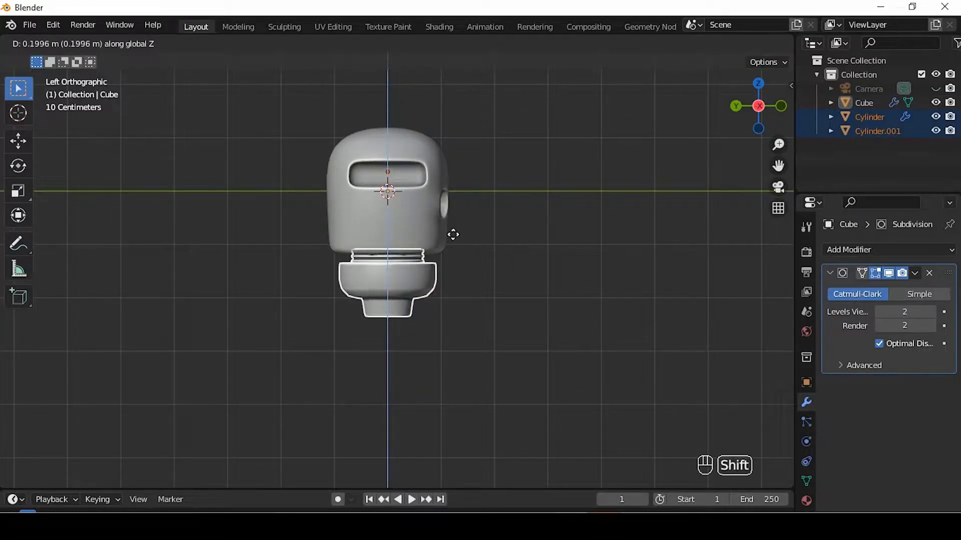
{"action": "left_click", "coordinate": [453, 235]}
{"action": "key", "text": "alt+a"}
{"action": "middle_click_drag", "start_coordinate": [482, 311], "coordinate": [451, 331]}
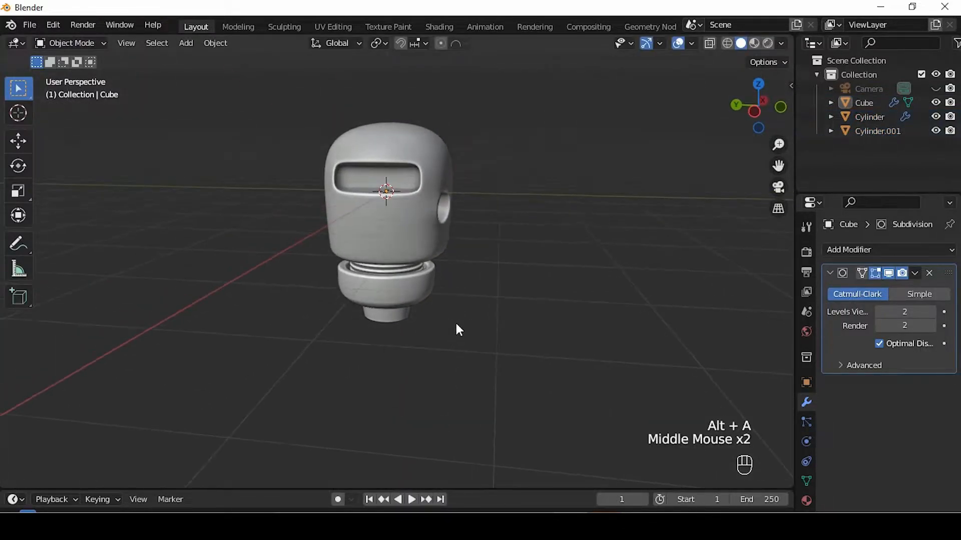
Add a UV sphere and scale it down to roughly the size of the helmet's side recess
{"action": "key", "text": "shift+a"}
{"action": "mouse_move", "coordinate": [414, 252]}
{"action": "left_click", "coordinate": [502, 294]}
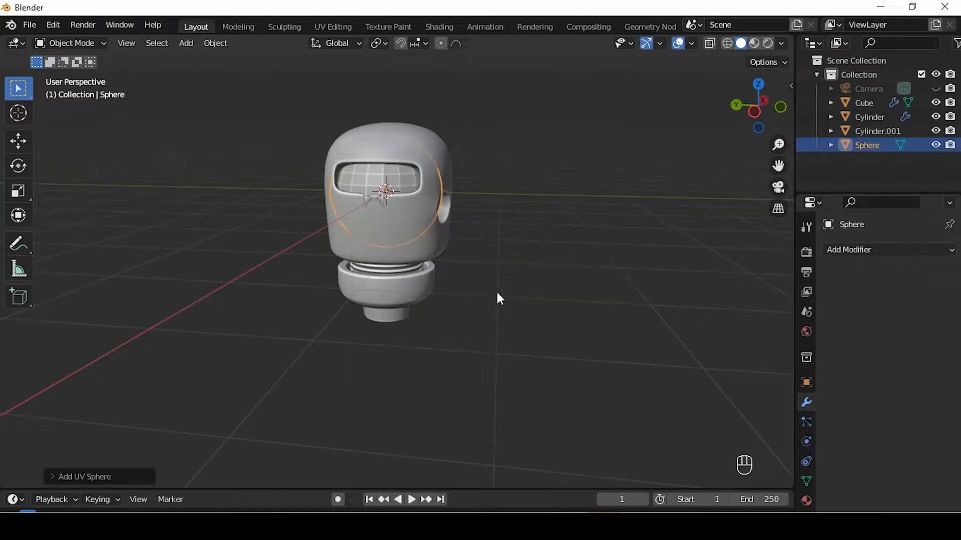
{"action": "key", "text": "s"}
{"action": "left_click", "coordinate": [429, 248]}
Move the sphere along Y beside the helmet, lower it along Z to the side recess, and shade it smooth
{"action": "key", "text": "g"}
{"action": "key", "text": "y"}
{"action": "left_click", "coordinate": [507, 273]}
{"action": "key", "text": "g"}
{"action": "key", "text": "z"}
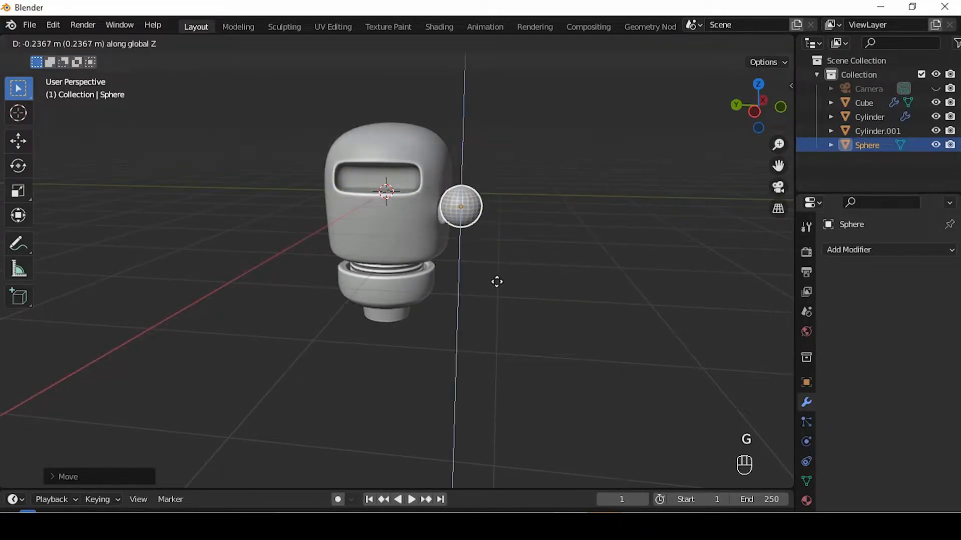
{"action": "left_click", "coordinate": [496, 281]}
{"action": "right_click", "coordinate": [511, 261]}
{"action": "left_click", "coordinate": [491, 265]}
Scale the sphere and move it along X and Z until it sits in the helmet's side recess, then clear the selection
{"action": "key", "text": "s"}
{"action": "left_click", "coordinate": [555, 271]}
{"action": "middle_click_drag", "start_coordinate": [555, 271], "coordinate": [578, 299]}
{"action": "key", "text": "g"}
{"action": "key", "text": "x"}
{"action": "left_click", "coordinate": [526, 321]}
{"action": "key", "text": "g"}
{"action": "key", "text": "z"}
{"action": "left_click", "coordinate": [452, 241]}
{"action": "key", "text": "s"}
{"action": "left_click", "coordinate": [452, 246]}
{"action": "key", "text": "g"}
{"action": "left_click", "coordinate": [455, 247]}
{"action": "key", "text": "alt+a"}
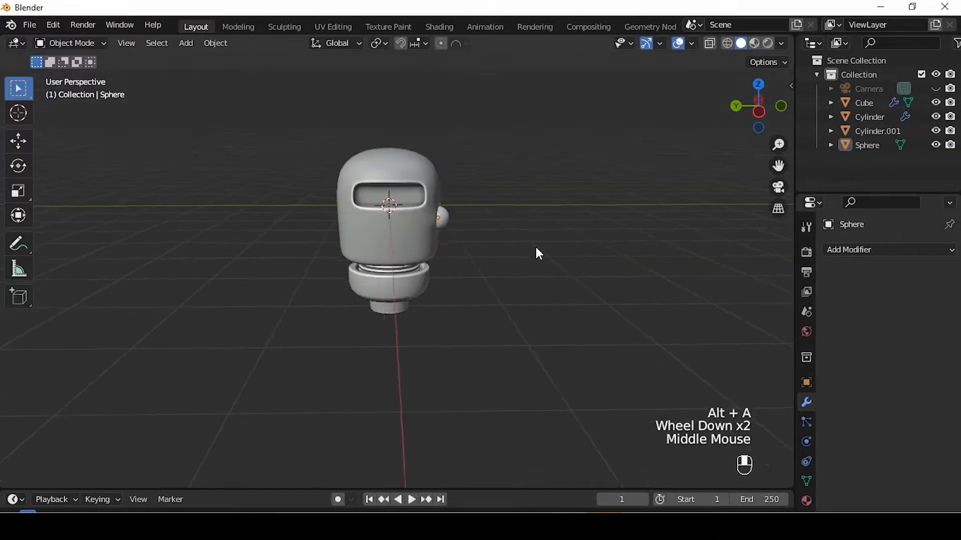
Fine-tune the sphere's position and scale along X within the side recess
{"action": "key", "text": "KP_1"}
{"action": "scroll", "coordinate": [433, 241], "scroll_direction": "up", "scroll_amount": 3}
{"action": "middle_click_drag", "start_coordinate": [434, 241], "coordinate": [415, 225]}
{"action": "left_click", "coordinate": [415, 223]}
{"action": "key", "text": "g"}
{"action": "key", "text": "x"}
{"action": "key", "text": "s"}
{"action": "key", "text": "x"}
Isolate the helmet in local view, add an edge loop inside its side recess, and slide the loop into place
{"action": "left_click", "coordinate": [439, 250], "text": "shift"}
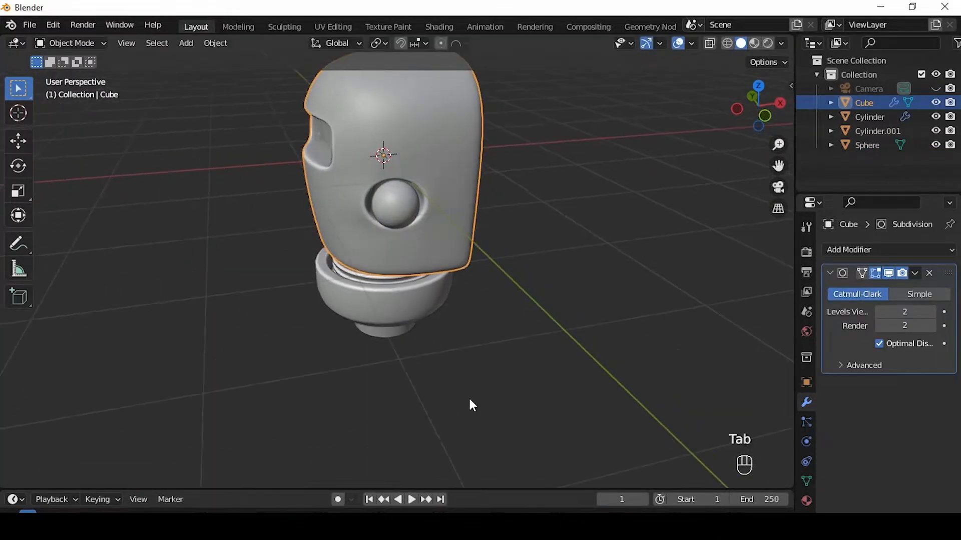
{"action": "key", "text": "KP_Divide"}
{"action": "scroll", "coordinate": [469, 396], "scroll_direction": "down", "scroll_amount": 1}
{"action": "middle_click_drag", "start_coordinate": [468, 397], "coordinate": [463, 349]}
{"action": "scroll", "coordinate": [416, 360], "scroll_direction": "up", "scroll_amount": 1}
{"action": "key", "text": "Tab"}
{"action": "key", "text": "ctrl+r"}
{"action": "left_click", "coordinate": [463, 349]}
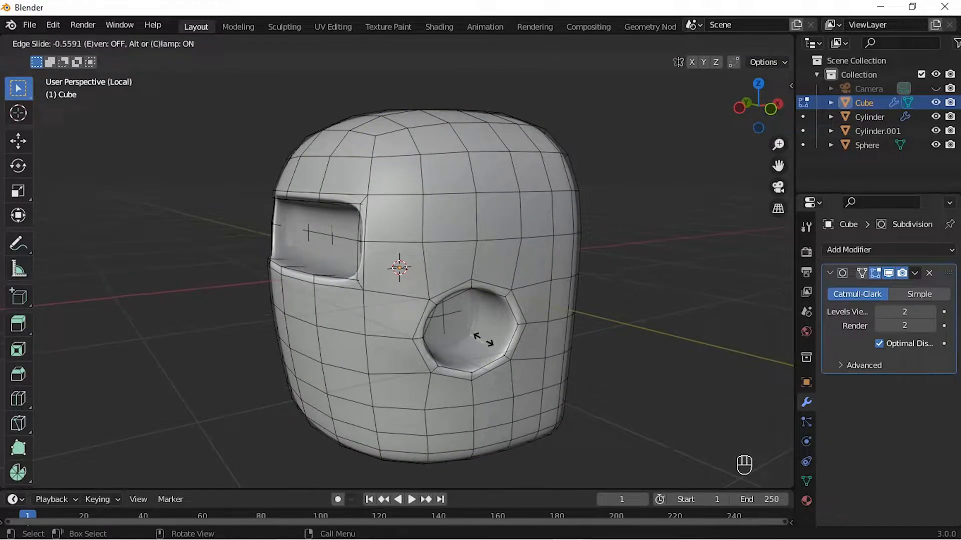
{"action": "left_click", "coordinate": [483, 339]}
{"action": "middle_click_drag", "start_coordinate": [483, 340], "coordinate": [595, 320]}
{"action": "key", "text": "g"}
{"action": "key", "text": "g"}
{"action": "left_click", "coordinate": [503, 334]}
Add three more supporting edge loops to the helmet mesh to tighten its recesses, then return to the full scene
{"action": "key", "text": "ctrl+r"}
{"action": "left_click", "coordinate": [505, 320]}
{"action": "left_click", "coordinate": [508, 323]}
{"action": "key", "text": "ctrl+r"}
{"action": "left_click", "coordinate": [511, 210]}
{"action": "left_click", "coordinate": [510, 219]}
{"action": "key", "text": "ctrl+r"}
{"action": "left_click", "coordinate": [510, 210]}
{"action": "left_click", "coordinate": [510, 209]}
{"action": "scroll", "coordinate": [508, 215], "scroll_direction": "down", "scroll_amount": 1}
{"action": "key", "text": "Tab"}
{"action": "middle_click_drag", "start_coordinate": [501, 220], "coordinate": [377, 268]}
{"action": "key", "text": "KP_Divide"}
{"action": "key", "text": "alt+a"}
Shift the neck pieces along X to align them under the helmet, then clear the selection
{"action": "scroll", "coordinate": [515, 353], "scroll_direction": "down", "scroll_amount": 2}
{"action": "middle_click_drag", "start_coordinate": [400, 300], "coordinate": [375, 272]}
{"action": "left_click_drag", "start_coordinate": [374, 272], "coordinate": [415, 320]}
{"action": "scroll", "coordinate": [403, 307], "scroll_direction": "up", "scroll_amount": 1}
{"action": "key", "text": "g"}
{"action": "key", "text": "x"}
{"action": "middle_click_drag", "start_coordinate": [415, 320], "coordinate": [510, 311]}
{"action": "left_click", "coordinate": [452, 306]}
{"action": "key", "text": "alt+a"}
{"action": "scroll", "coordinate": [510, 312], "scroll_direction": "down", "scroll_amount": 1}
{"action": "middle_click_drag", "start_coordinate": [510, 311], "coordinate": [563, 316]}
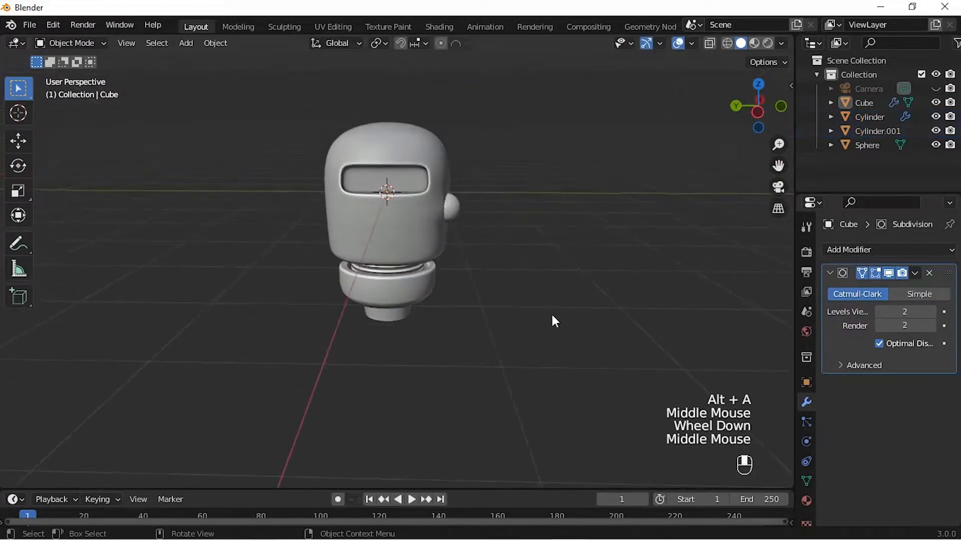
Add a cube and move it along Y away from the helmet
{"action": "key", "text": "shift+a"}
{"action": "mouse_move", "coordinate": [460, 254]}
{"action": "left_click", "coordinate": [546, 266]}
{"action": "key", "text": "g"}
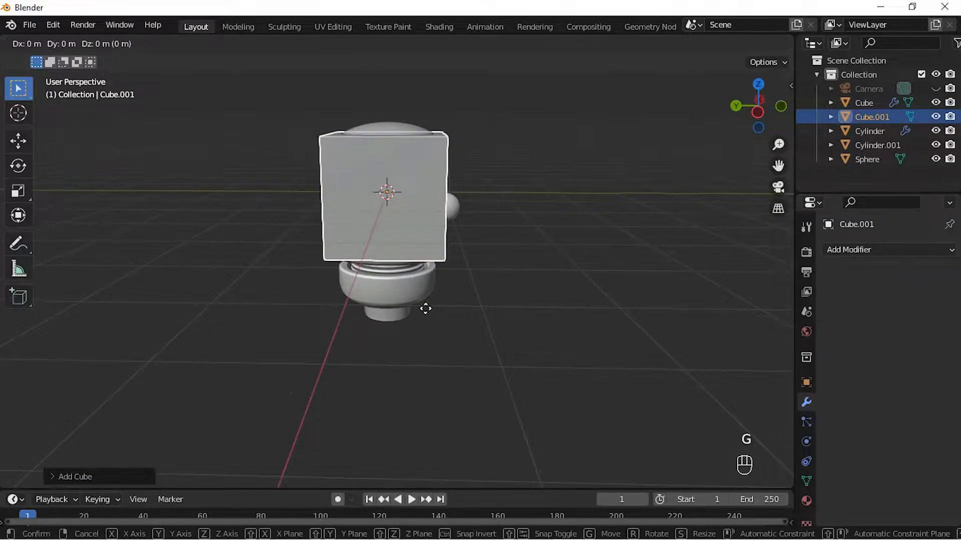
{"action": "key", "text": "x"}
{"action": "left_click", "coordinate": [576, 297]}
Isolate the new cube in local view and crease all of its top and bottom edges
{"action": "key", "text": "KP_Divide"}
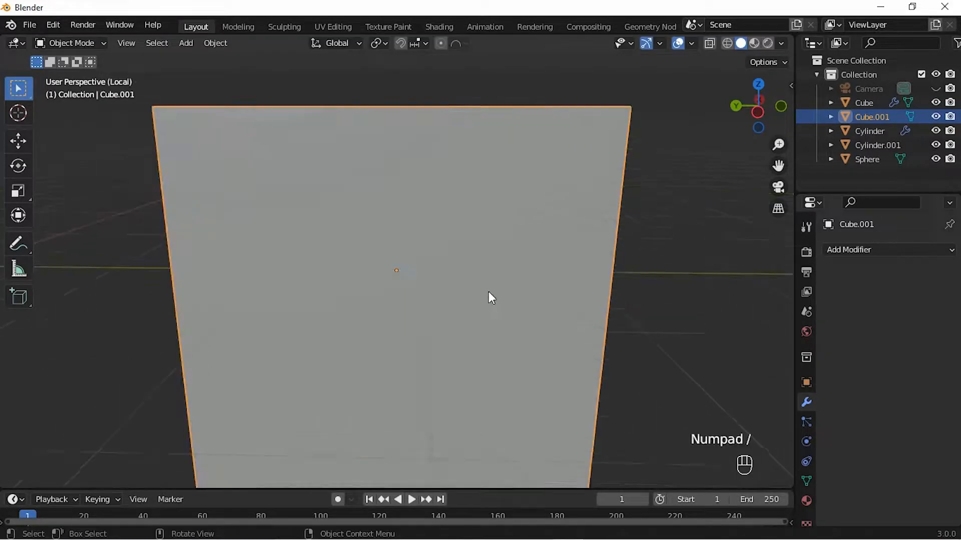
{"action": "scroll", "coordinate": [476, 297], "scroll_direction": "down", "scroll_amount": 3}
{"action": "key", "text": "Tab"}
{"action": "scroll", "coordinate": [440, 308], "scroll_direction": "down", "scroll_amount": 1}
{"action": "middle_click_drag", "start_coordinate": [466, 305], "coordinate": [433, 311]}
{"action": "left_click", "coordinate": [445, 214]}
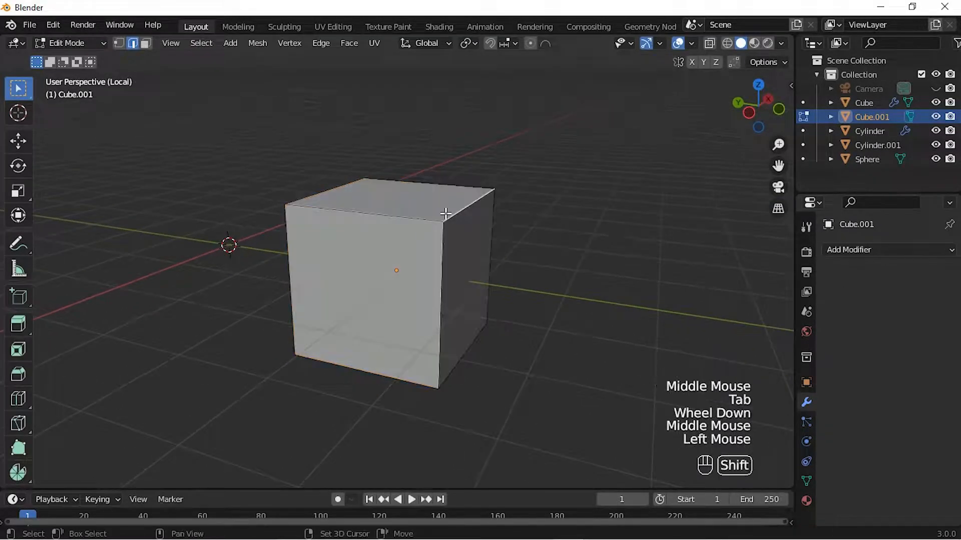
{"action": "scroll", "coordinate": [426, 232], "scroll_direction": "down", "scroll_amount": 1}
{"action": "middle_click_drag", "start_coordinate": [426, 232], "coordinate": [443, 311]}
{"action": "left_click", "coordinate": [443, 311], "text": "shift"}
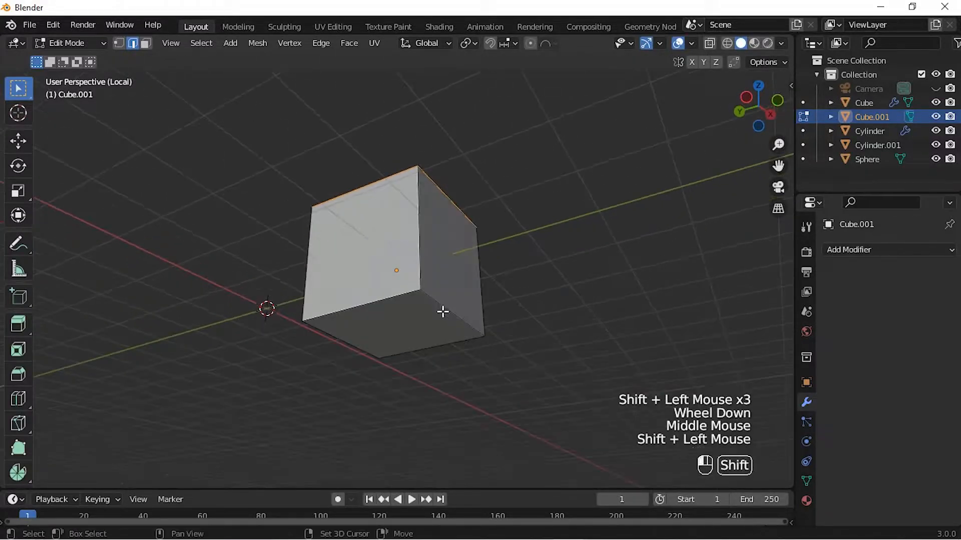
{"action": "left_click", "coordinate": [329, 328], "text": "shift"}
{"action": "scroll", "coordinate": [504, 296], "scroll_direction": "down", "scroll_amount": 1}
{"action": "middle_click_drag", "start_coordinate": [504, 295], "coordinate": [504, 318]}
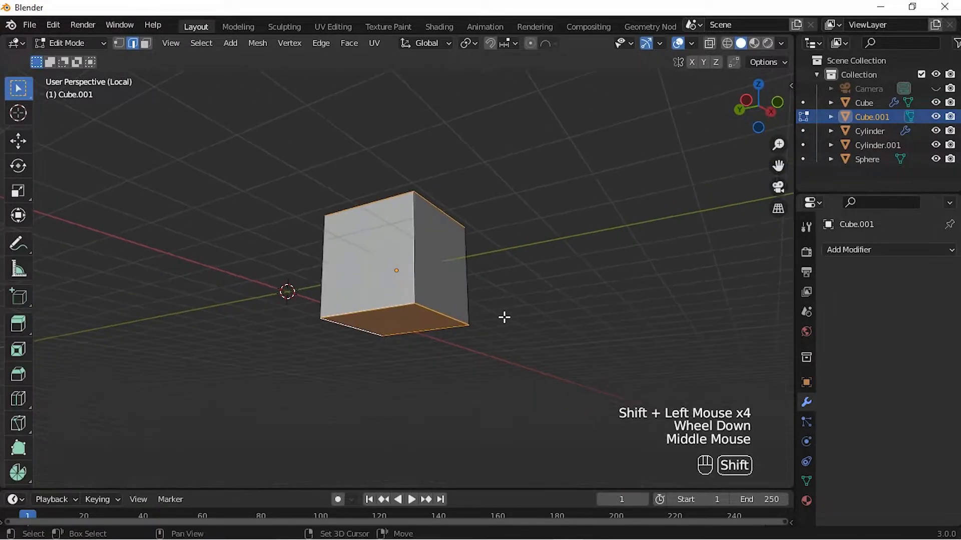
{"action": "key", "text": "shift+e"}
{"action": "left_click", "coordinate": [455, 265]}
{"action": "middle_click_drag", "start_coordinate": [455, 266], "coordinate": [488, 282]}
{"action": "key", "text": "Tab"}
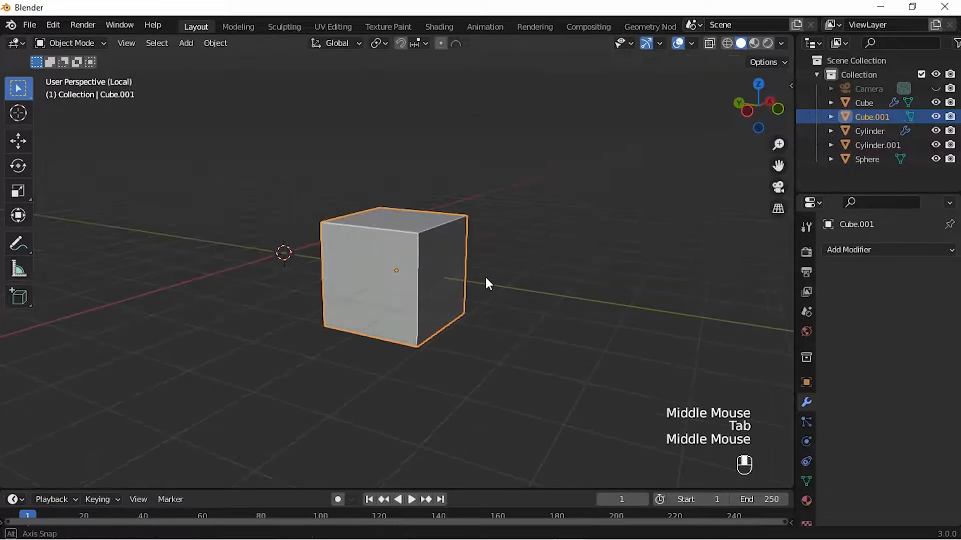
Add a Subdivision modifier with viewport level 2 to the cube and shade it smooth
{"action": "key", "text": "ctrl+1"}
{"action": "scroll", "coordinate": [487, 283], "scroll_direction": "up", "scroll_amount": 1}
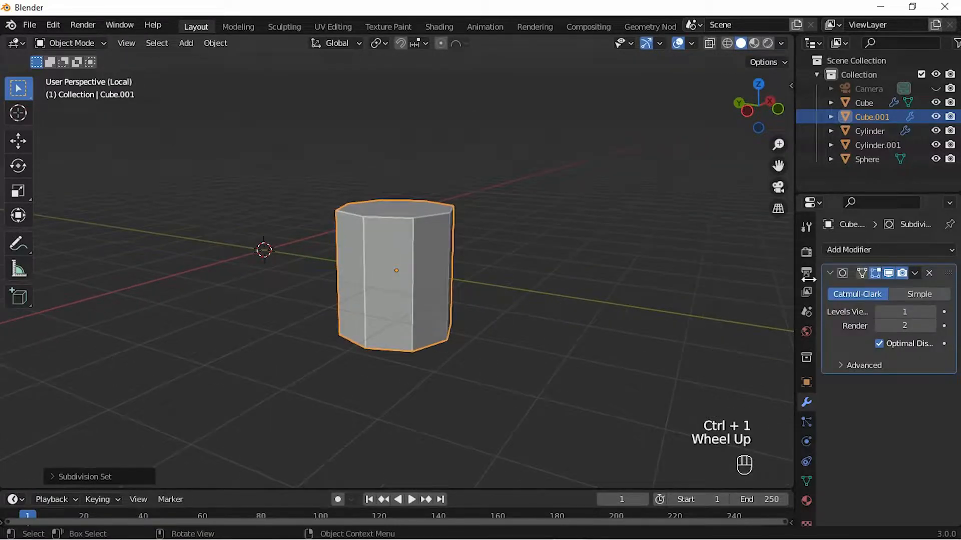
{"action": "left_click", "coordinate": [933, 312]}
{"action": "right_click", "coordinate": [480, 289]}
{"action": "left_click", "coordinate": [437, 284]}
{"action": "scroll", "coordinate": [437, 284], "scroll_direction": "down", "scroll_amount": 1}
{"action": "middle_click_drag", "start_coordinate": [437, 284], "coordinate": [461, 283]}
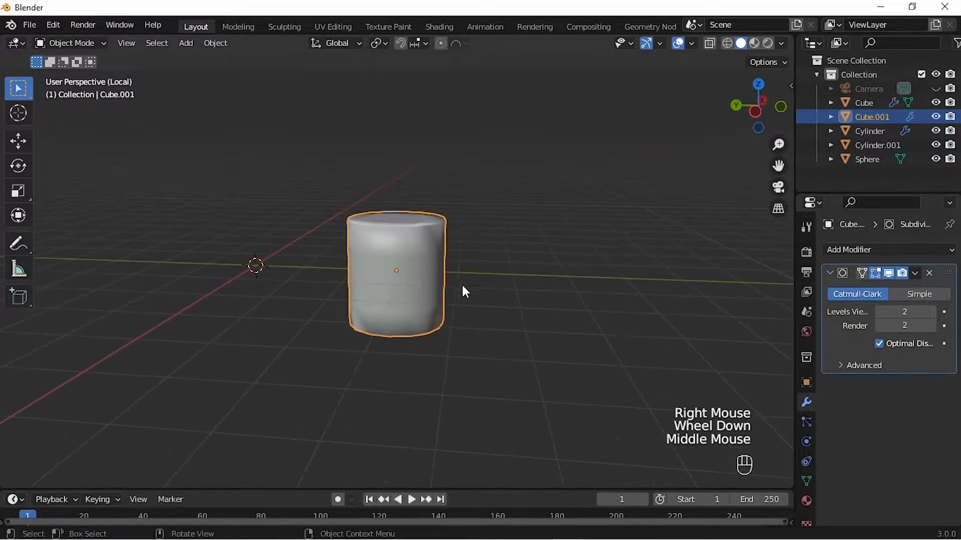
Enable Auto Smooth at 30° for the cylinder-shaped piece and return to its modifier settings
{"action": "left_click", "coordinate": [807, 479]}
{"action": "scroll", "coordinate": [839, 484], "scroll_direction": "down", "scroll_amount": 3}
{"action": "left_click", "coordinate": [878, 457]}
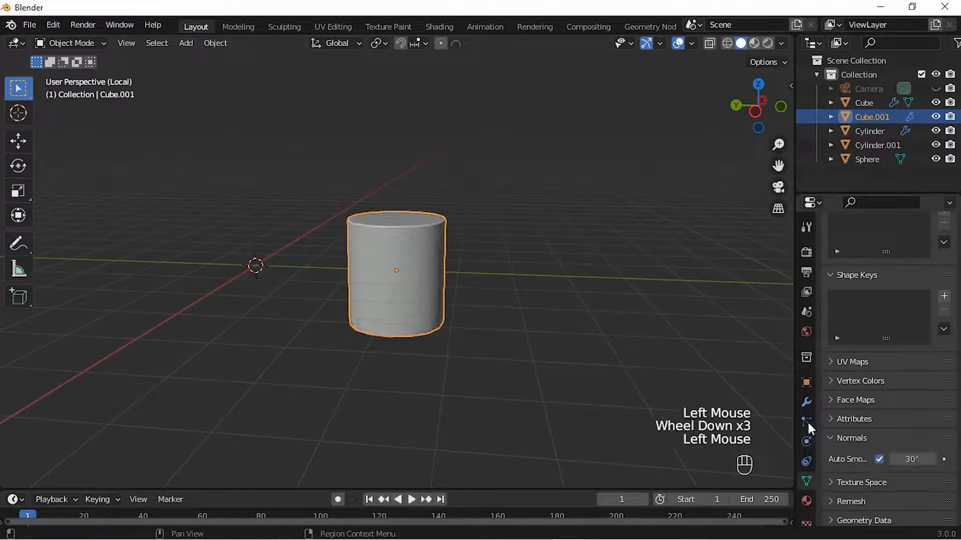
{"action": "left_click", "coordinate": [806, 403]}
{"action": "middle_click_drag", "start_coordinate": [569, 367], "coordinate": [481, 370]}
{"action": "scroll", "coordinate": [482, 370], "scroll_direction": "up", "scroll_amount": 1}
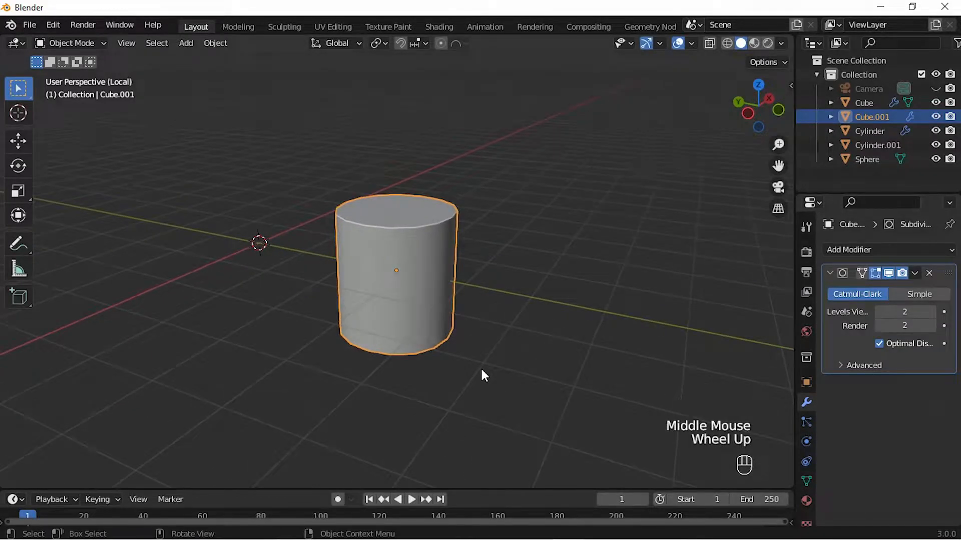
Return to the full scene in the left orthographic view and scale the piece to about 0.39 with Z locked
{"action": "key", "text": "KP_Divide"}
{"action": "key", "text": "KP_1"}
{"action": "key", "text": "ctrl+KP_3"}
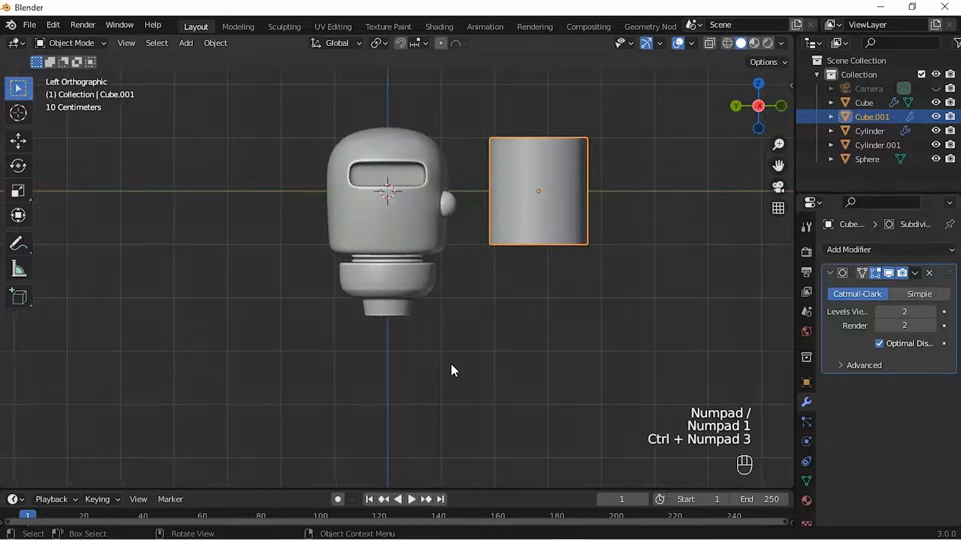
{"action": "key", "text": "s"}
{"action": "right_click", "coordinate": [584, 291]}
{"action": "key", "text": "s"}
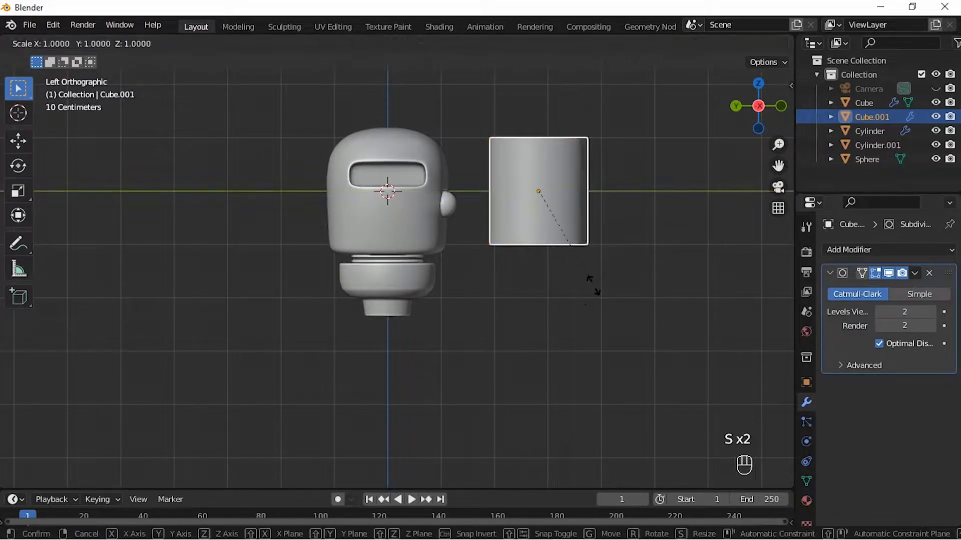
{"action": "key", "text": "shift+z"}
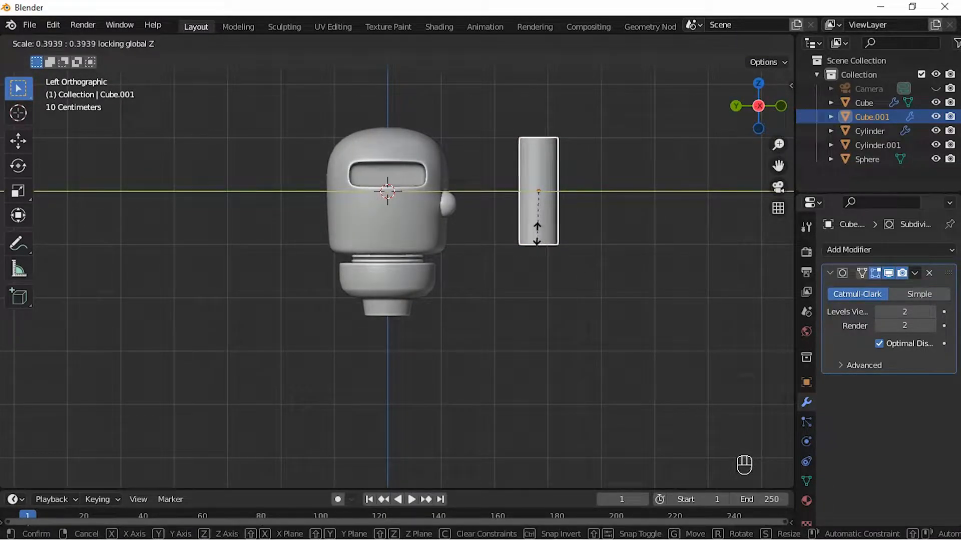
{"action": "left_click", "coordinate": [537, 234]}
Move the narrow cylinder down along Z and along Y next to the helmet, then shorten it along Z
{"action": "key", "text": "g"}
{"action": "key", "text": "z"}
{"action": "left_click", "coordinate": [566, 306]}
{"action": "key", "text": "g"}
{"action": "key", "text": "y"}
{"action": "left_click", "coordinate": [564, 305]}
{"action": "key", "text": "s"}
{"action": "key", "text": "z"}
{"action": "left_click", "coordinate": [544, 289]}
{"action": "scroll", "coordinate": [521, 304], "scroll_direction": "up", "scroll_amount": 1}
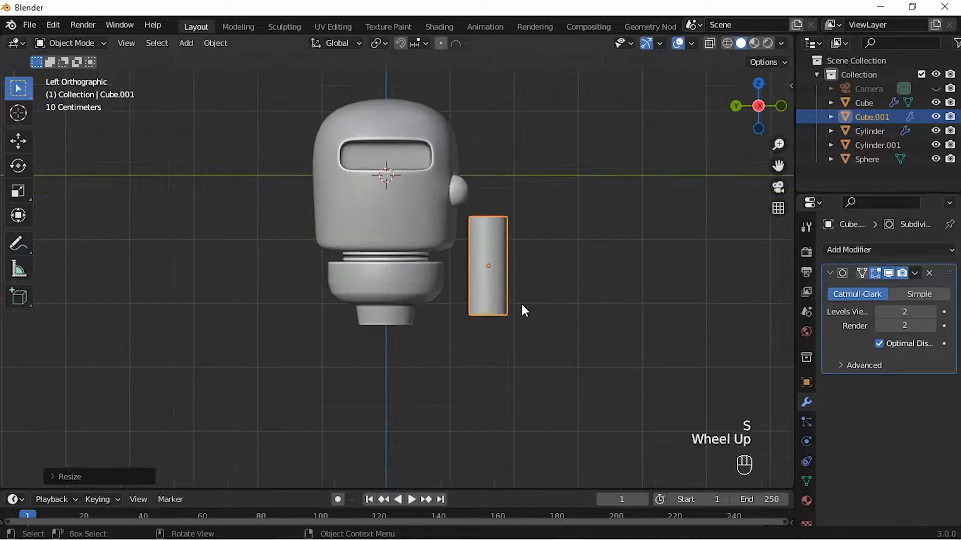
Scale the cylinder's bottom edges up to about 1.3 and bevel them with 3 segments
{"action": "key", "text": "Tab"}
{"action": "scroll", "coordinate": [488, 309], "scroll_direction": "up", "scroll_amount": 1}
{"action": "key", "text": "shift+z"}
{"action": "left_click_drag", "start_coordinate": [468, 294], "coordinate": [550, 350]}
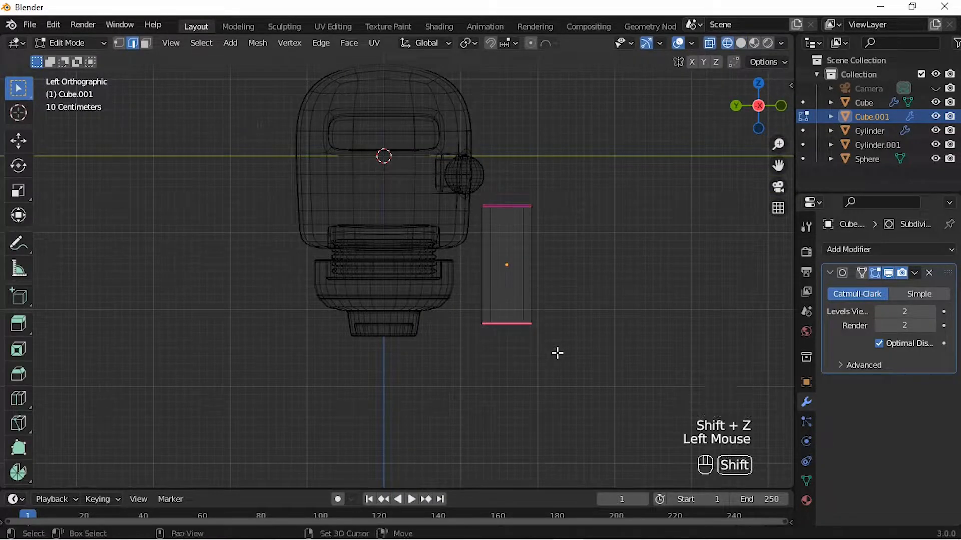
{"action": "key", "text": "shift+z"}
{"action": "key", "text": "s"}
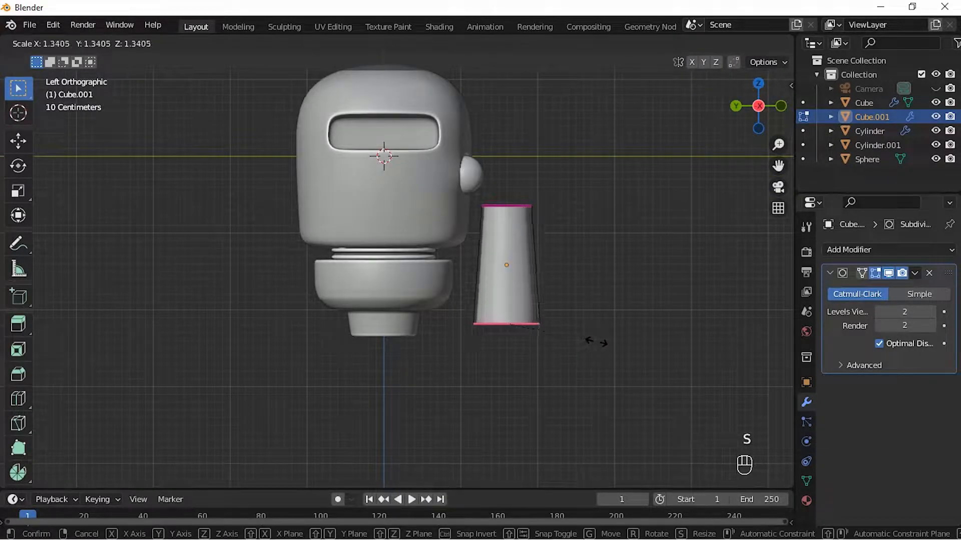
{"action": "left_click", "coordinate": [592, 342]}
{"action": "key", "text": "ctrl+b"}
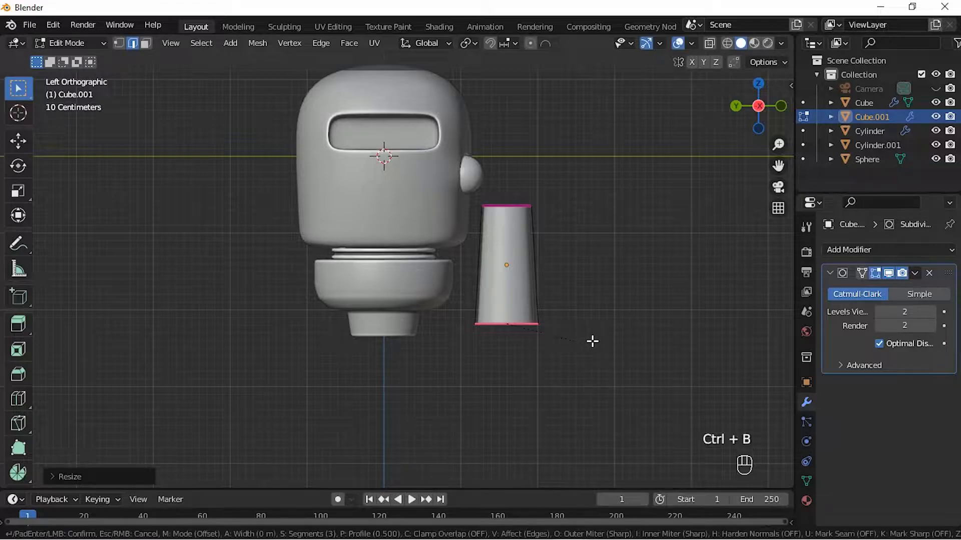
{"action": "left_click", "coordinate": [606, 340]}
{"action": "scroll", "coordinate": [559, 285], "scroll_direction": "down", "scroll_amount": 1}
Rotate the cylinder's top edges about X so the upper end slants toward the helmet, then leave mesh editing
{"action": "middle_click_drag", "start_coordinate": [560, 284], "coordinate": [543, 365]}
{"action": "left_click_drag", "start_coordinate": [467, 211], "coordinate": [546, 260]}
{"action": "middle_click_drag", "start_coordinate": [530, 272], "coordinate": [518, 238]}
{"action": "scroll", "coordinate": [518, 238], "scroll_direction": "up", "scroll_amount": 1}
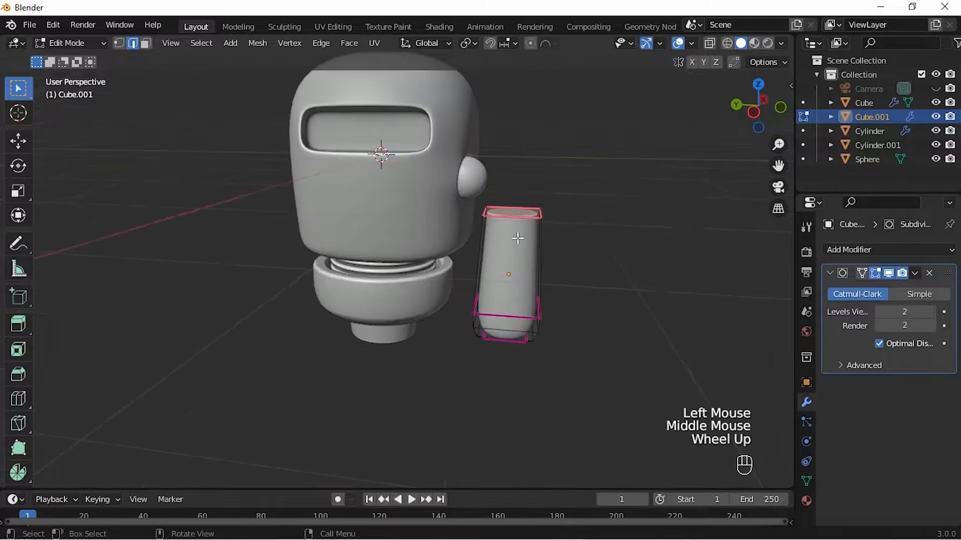
{"action": "key", "text": "r"}
{"action": "key", "text": "x"}
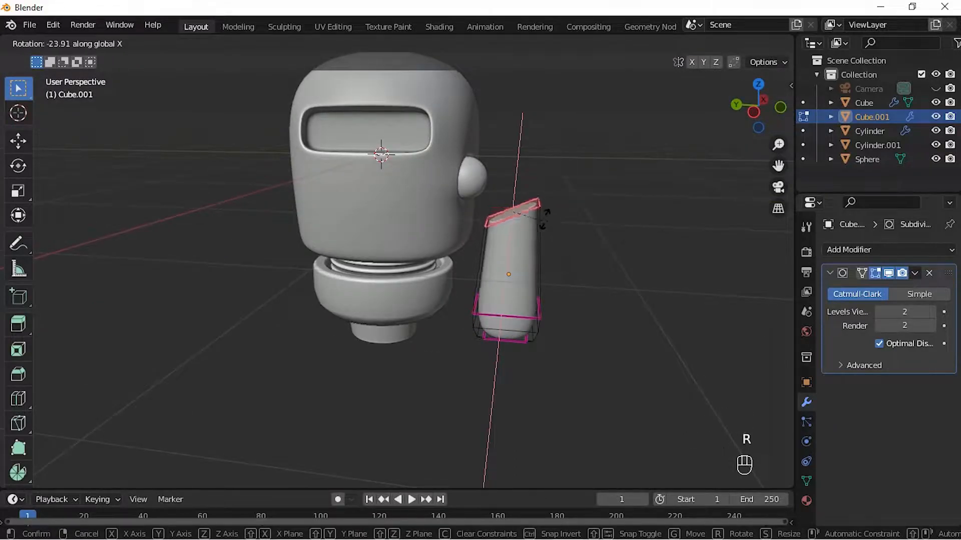
{"action": "left_click", "coordinate": [533, 213]}
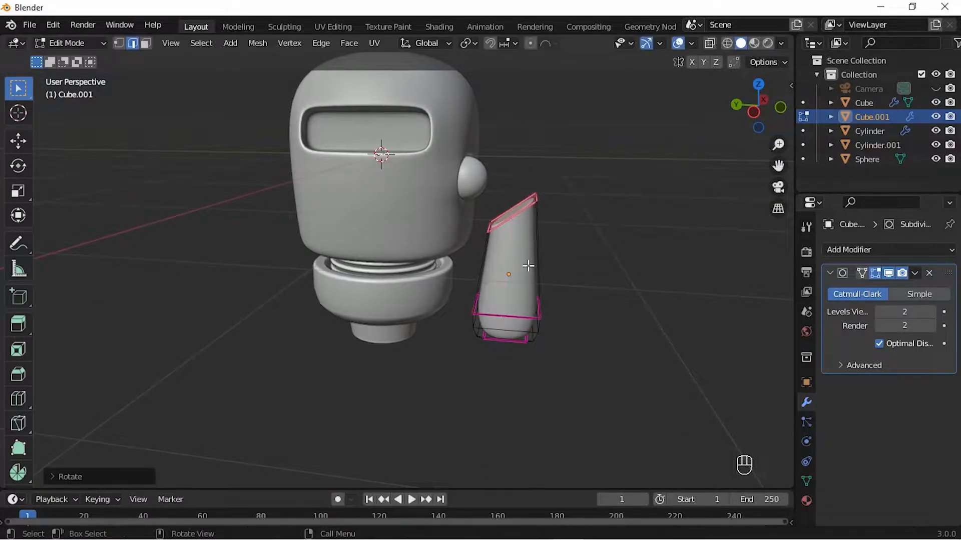
{"action": "key", "text": "Tab"}
Move the slanted piece along Y and X toward the side of the helmet and neck
{"action": "scroll", "coordinate": [523, 262], "scroll_direction": "down", "scroll_amount": 1}
{"action": "mouse_move", "coordinate": [523, 263]}
{"action": "middle_mouse_down"}
{"action": "mouse_move", "coordinate": [529, 249]}
{"action": "mouse_move", "coordinate": [526, 314]}
{"action": "mouse_move", "coordinate": [497, 236]}
{"action": "mouse_move", "coordinate": [512, 270]}
{"action": "middle_mouse_up"}
{"action": "key", "text": "g"}
{"action": "key", "text": "x"}
{"action": "key", "text": "y"}
{"action": "left_click", "coordinate": [509, 252]}
{"action": "scroll", "coordinate": [510, 251], "scroll_direction": "down", "scroll_amount": 1}
{"action": "key", "text": "g"}
{"action": "key", "text": "x"}
{"action": "left_click", "coordinate": [532, 248]}
Refine the slanted piece's position along X and Y beside the collar below the sphere, then open its mesh for editing
{"action": "scroll", "coordinate": [532, 247], "scroll_direction": "down", "scroll_amount": 1}
{"action": "key", "text": "g"}
{"action": "key", "text": "x"}
{"action": "left_click", "coordinate": [528, 308]}
{"action": "key", "text": "g"}
{"action": "key", "text": "y"}
{"action": "left_click", "coordinate": [531, 307]}
{"action": "scroll", "coordinate": [496, 239], "scroll_direction": "up", "scroll_amount": 2}
{"action": "key", "text": "Tab"}
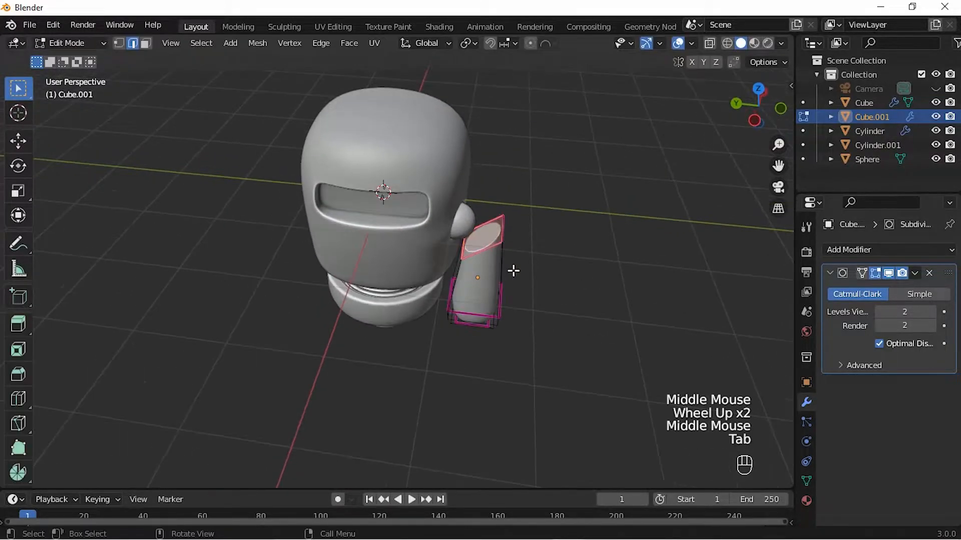
Inset the slanted piece's top face and extrude it inward to form a recess, then leave mesh editing
{"action": "scroll", "coordinate": [539, 264], "scroll_direction": "up", "scroll_amount": 1}
{"action": "key", "text": "i"}
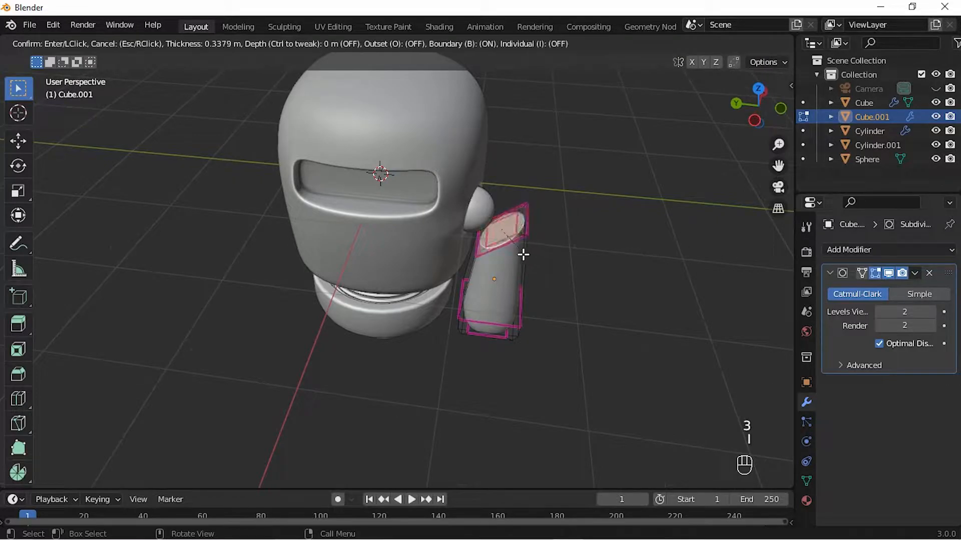
{"action": "left_click", "coordinate": [518, 252]}
{"action": "middle_click_drag", "start_coordinate": [519, 252], "coordinate": [510, 239]}
{"action": "key", "text": "e"}
{"action": "left_click", "coordinate": [508, 237]}
{"action": "key", "text": "e"}
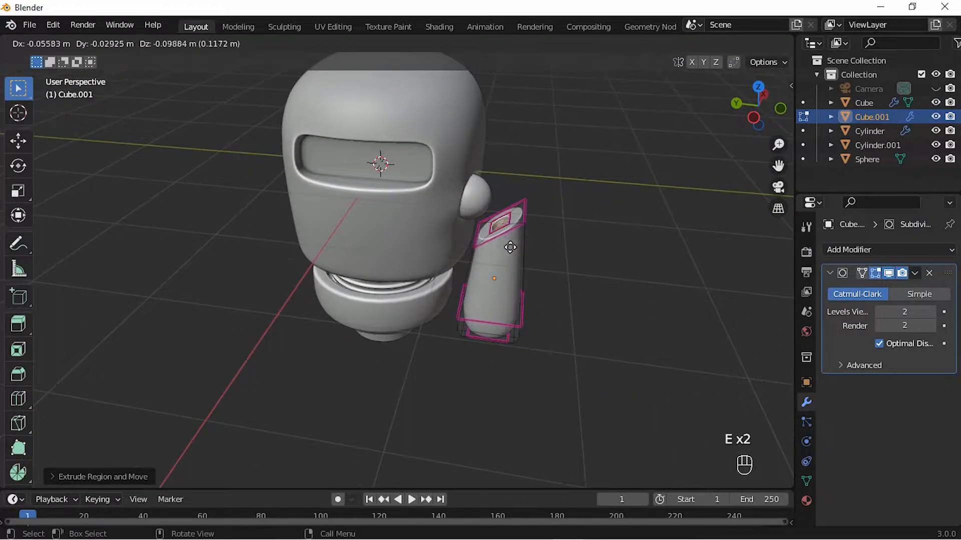
{"action": "key", "text": "Tab"}
{"action": "mouse_move", "coordinate": [511, 250]}
{"action": "middle_mouse_down"}
{"action": "mouse_move", "coordinate": [503, 271]}
{"action": "mouse_move", "coordinate": [513, 235]}
{"action": "middle_mouse_up"}
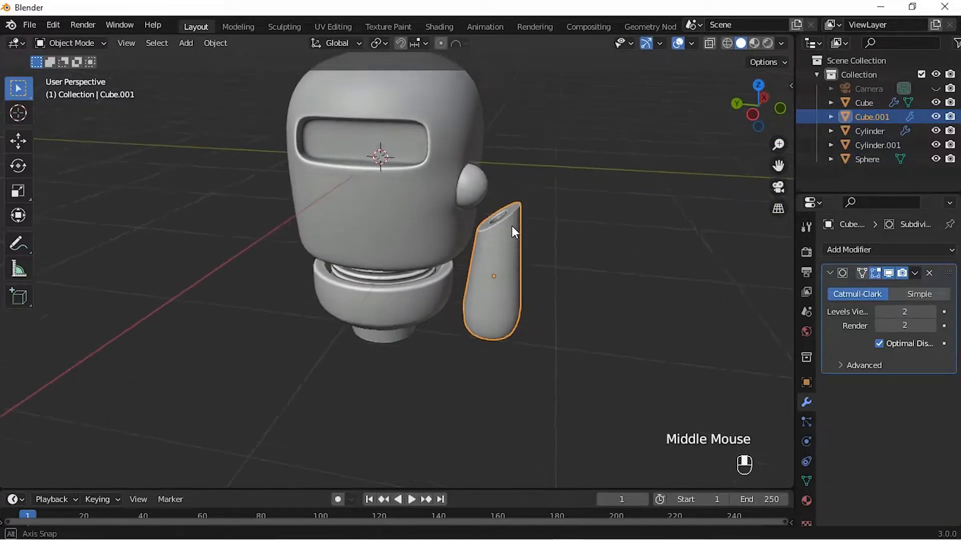
Shorten the slanted piece along Z and adjust its height beside the collar
{"action": "scroll", "coordinate": [514, 217], "scroll_direction": "down", "scroll_amount": 4}
{"action": "key", "text": "s"}
{"action": "key", "text": "z"}
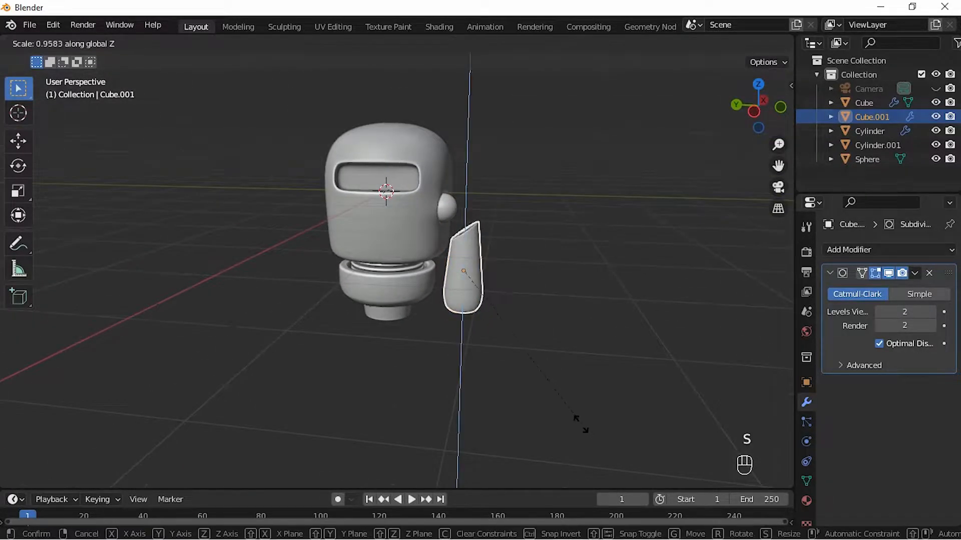
{"action": "left_click", "coordinate": [566, 414]}
{"action": "middle_click_drag", "start_coordinate": [505, 335], "coordinate": [536, 333]}
{"action": "key", "text": "s"}
{"action": "key", "text": "z"}
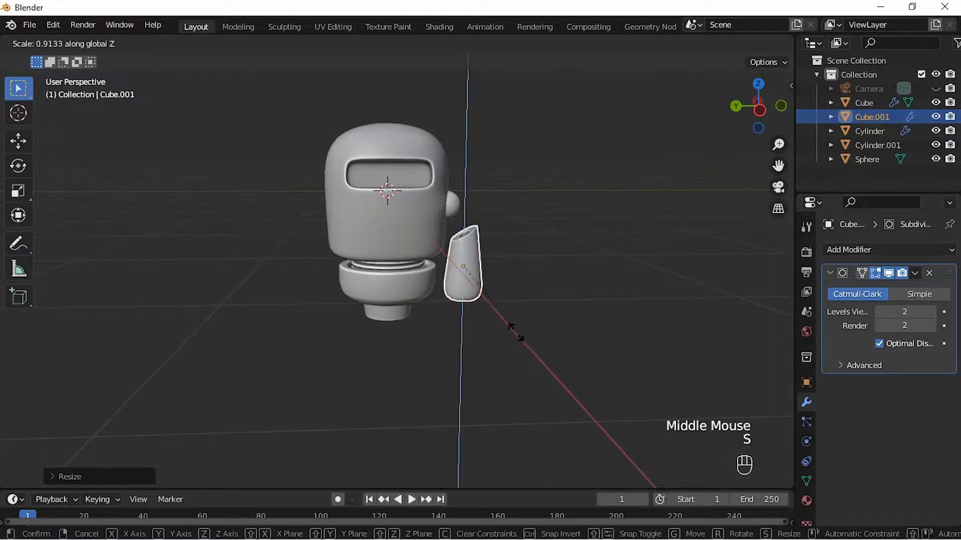
{"action": "key", "text": "g"}
{"action": "key", "text": "z"}
{"action": "left_click", "coordinate": [522, 316]}
Shift the slanted piece along the X axis beneath the side sphere and adjust its overall scale
{"action": "middle_click_drag", "start_coordinate": [525, 315], "coordinate": [465, 416]}
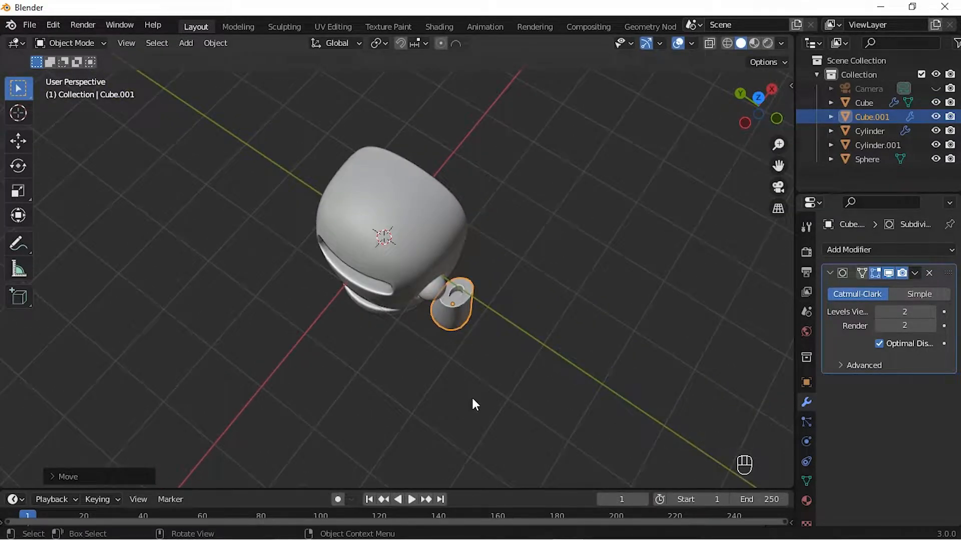
{"action": "key", "text": "g"}
{"action": "key", "text": "y"}
{"action": "key", "text": "x"}
{"action": "left_click", "coordinate": [465, 405]}
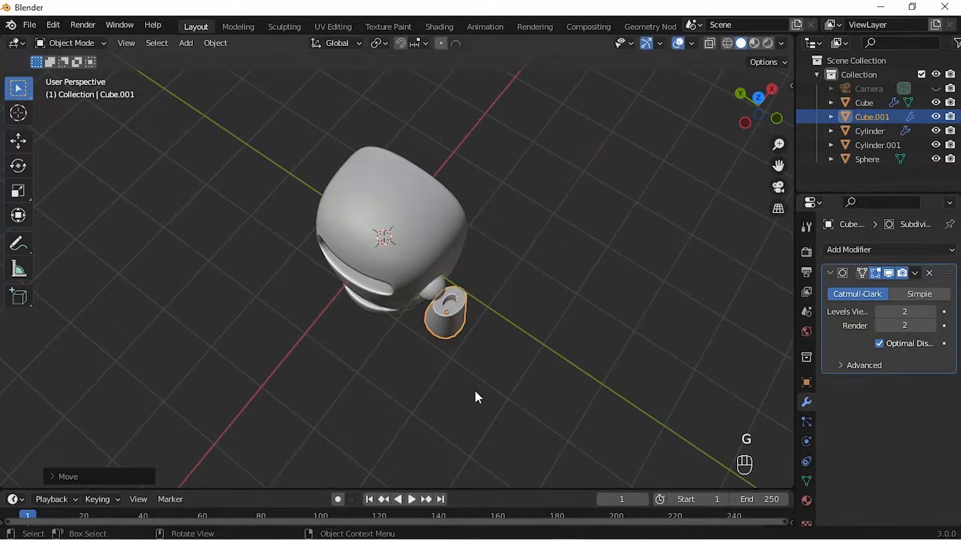
{"action": "middle_click_drag", "start_coordinate": [485, 399], "coordinate": [389, 376]}
{"action": "scroll", "coordinate": [389, 377], "scroll_direction": "up", "scroll_amount": 3}
{"action": "key", "text": "s"}
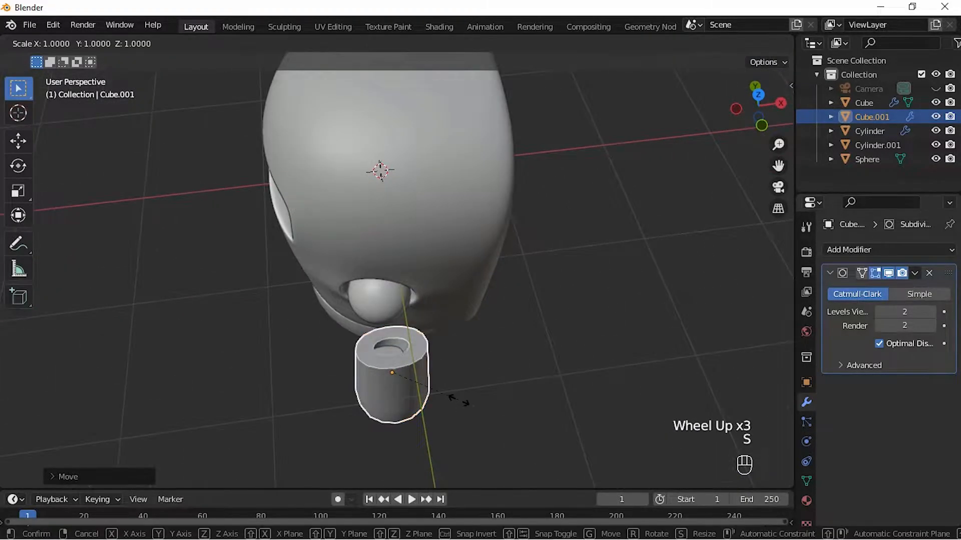
{"action": "left_click", "coordinate": [468, 402]}
Stretch the helmet taller and raise it about 0.25 m along Z so it stays seated above the collar
{"action": "middle_click_drag", "start_coordinate": [468, 402], "coordinate": [510, 330]}
{"action": "left_click", "coordinate": [420, 210]}
{"action": "key", "text": "ctrl+z"}
{"action": "key", "text": "ctrl+z"}
{"action": "scroll", "coordinate": [541, 308], "scroll_direction": "down", "scroll_amount": 3}
{"action": "key", "text": "s"}
{"action": "left_click", "coordinate": [605, 248]}
{"action": "key", "text": "g"}
{"action": "key", "text": "z"}
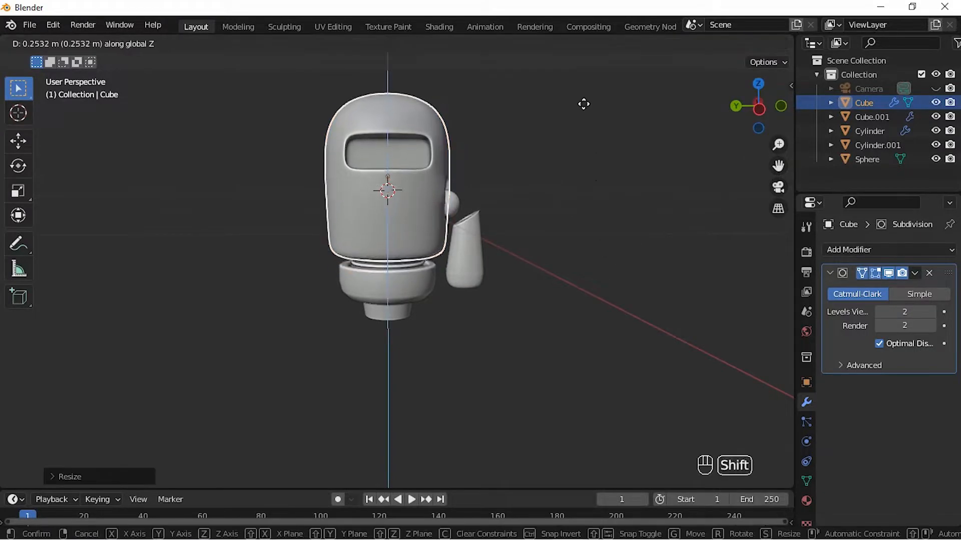
{"action": "left_click", "coordinate": [583, 102]}
{"action": "key", "text": "ctrl+z"}
Raise the side sphere and the slanted piece along Z to match the taller helmet
{"action": "left_click", "coordinate": [453, 203], "text": "shift"}
{"action": "key", "text": "g"}
{"action": "key", "text": "z"}
{"action": "left_click", "coordinate": [532, 186]}
{"action": "left_click", "coordinate": [476, 248]}
{"action": "key", "text": "g"}
{"action": "key", "text": "z"}
{"action": "left_click", "coordinate": [475, 236]}
Duplicate the side sphere and isolate the copy together with the slanted piece in local view
{"action": "mouse_move", "coordinate": [393, 235]}
{"action": "middle_mouse_down"}
{"action": "mouse_move", "coordinate": [476, 241]}
{"action": "mouse_move", "coordinate": [488, 265]}
{"action": "middle_mouse_up"}
{"action": "left_click", "coordinate": [470, 182]}
{"action": "key", "text": "shift+d"}
{"action": "key", "text": "x"}
{"action": "left_click", "coordinate": [525, 215]}
{"action": "left_click", "coordinate": [495, 250], "text": "shift"}
{"action": "key", "text": "KP_Divide"}
Scale down the duplicated sphere and place it in the recess of the piece's slanted top
{"action": "key", "text": "s"}
{"action": "left_click", "coordinate": [401, 195]}
{"action": "key", "text": "s"}
{"action": "left_click", "coordinate": [466, 261]}
{"action": "key", "text": "g"}
{"action": "left_click", "coordinate": [484, 299]}
{"action": "mouse_move", "coordinate": [485, 300]}
{"action": "middle_mouse_down"}
{"action": "mouse_move", "coordinate": [575, 386]}
{"action": "mouse_move", "coordinate": [404, 312]}
{"action": "middle_mouse_up"}
{"action": "key", "text": "g"}
{"action": "key", "text": "s"}
{"action": "left_click", "coordinate": [558, 368]}
{"action": "key", "text": "alt+a"}
Remove the edge crease from the loop near the slanted piece's lower end and check the smoother shape
{"action": "scroll", "coordinate": [404, 312], "scroll_direction": "up", "scroll_amount": 1}
{"action": "left_click", "coordinate": [404, 312]}
{"action": "key", "text": "Tab"}
{"action": "key", "text": "2"}
{"action": "double_click", "coordinate": [401, 387]}
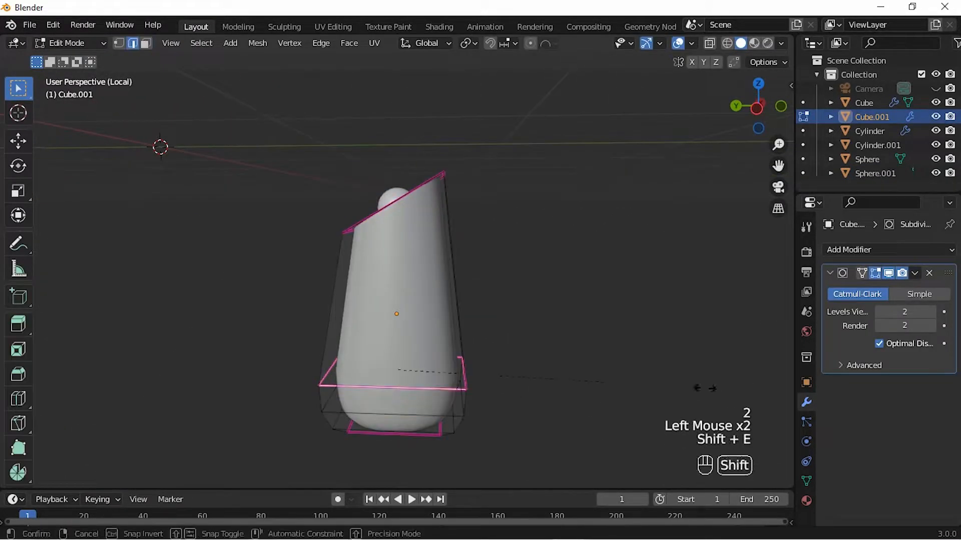
{"action": "key", "text": "shift+e"}
{"action": "left_click", "coordinate": [439, 365]}
{"action": "key", "text": "Tab"}
{"action": "key", "text": "Tab"}
Select the outer edge loop of the slanted top, adjust its crease, and set the piece's viewport subdivision level to 3
{"action": "middle_click_drag", "start_coordinate": [440, 364], "coordinate": [450, 406]}
{"action": "double_click", "coordinate": [394, 240]}
{"action": "key", "text": "e"}
{"action": "key", "text": "Escape"}
{"action": "key", "text": "shift+e"}
{"action": "left_click", "coordinate": [601, 292]}
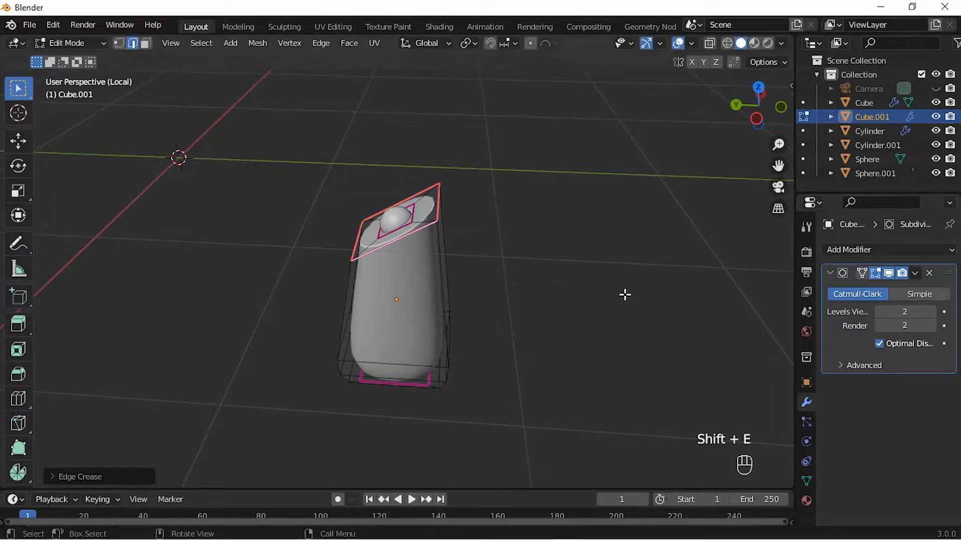
{"action": "left_click", "coordinate": [880, 311]}
{"action": "left_click", "coordinate": [931, 313]}
Remove the crease from the slanted top's outer loop, then leave mesh editing and return to the full scene
{"action": "key", "text": "shift+e"}
{"action": "left_click", "coordinate": [582, 270]}
{"action": "key", "text": "shift+e"}
{"action": "left_click", "coordinate": [433, 241]}
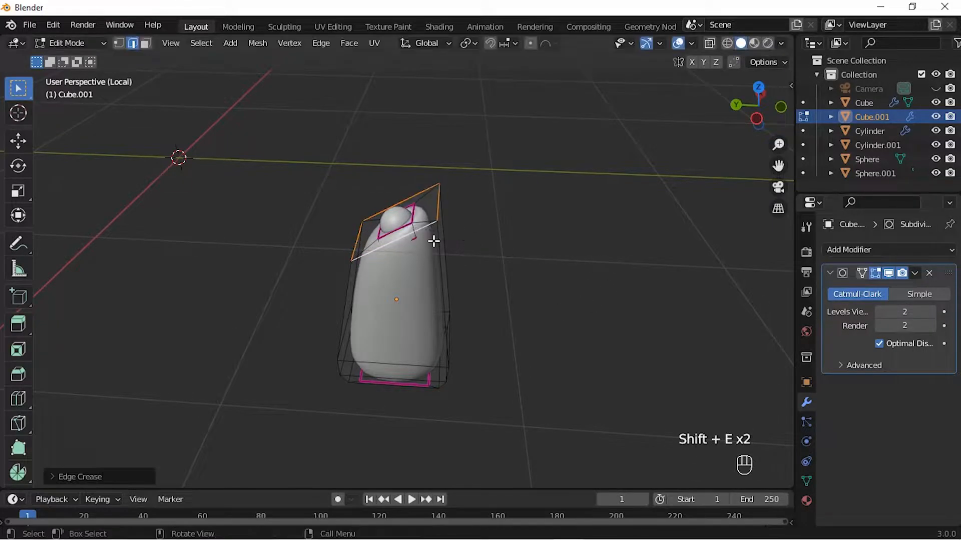
{"action": "key", "text": "Tab"}
{"action": "key", "text": "KP_Divide"}
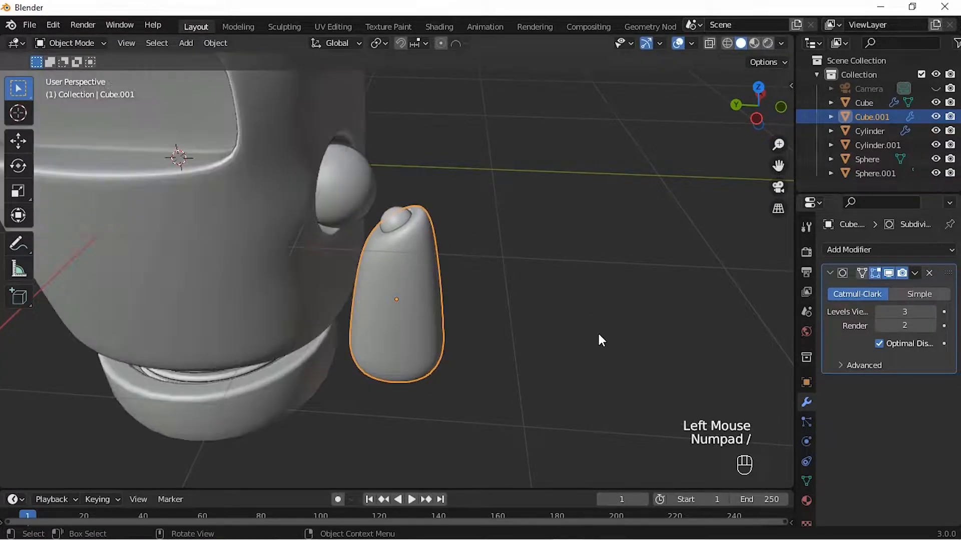
Rescale the side sphere to fill the helmet's side recess, then deselect it
{"action": "middle_click_drag", "start_coordinate": [543, 299], "coordinate": [582, 241]}
{"action": "key", "text": "alt+a"}
{"action": "left_click", "coordinate": [483, 184]}
{"action": "scroll", "coordinate": [566, 275], "scroll_direction": "down", "scroll_amount": 2}
{"action": "key", "text": "s"}
{"action": "left_click", "coordinate": [560, 245]}
{"action": "middle_click_drag", "start_coordinate": [518, 291], "coordinate": [486, 256]}
{"action": "key", "text": "alt+a"}
{"action": "key", "text": "s"}
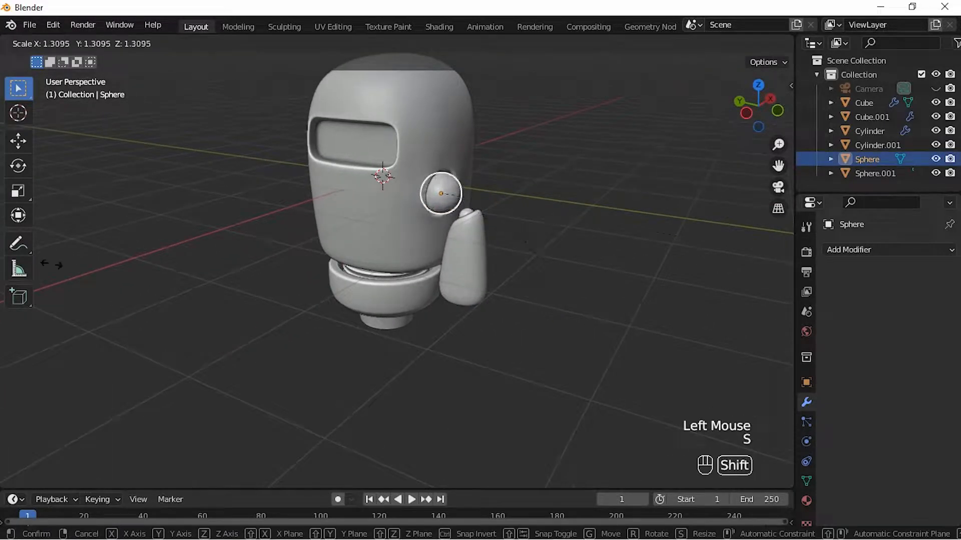
{"action": "left_click", "coordinate": [135, 252]}
{"action": "key", "text": "alt+a"}
Duplicate the side sphere about 2.7 m down along Z and center the copy beneath the neck base
{"action": "scroll", "coordinate": [404, 235], "scroll_direction": "down", "scroll_amount": 2}
{"action": "middle_click_drag", "start_coordinate": [404, 236], "coordinate": [359, 220]}
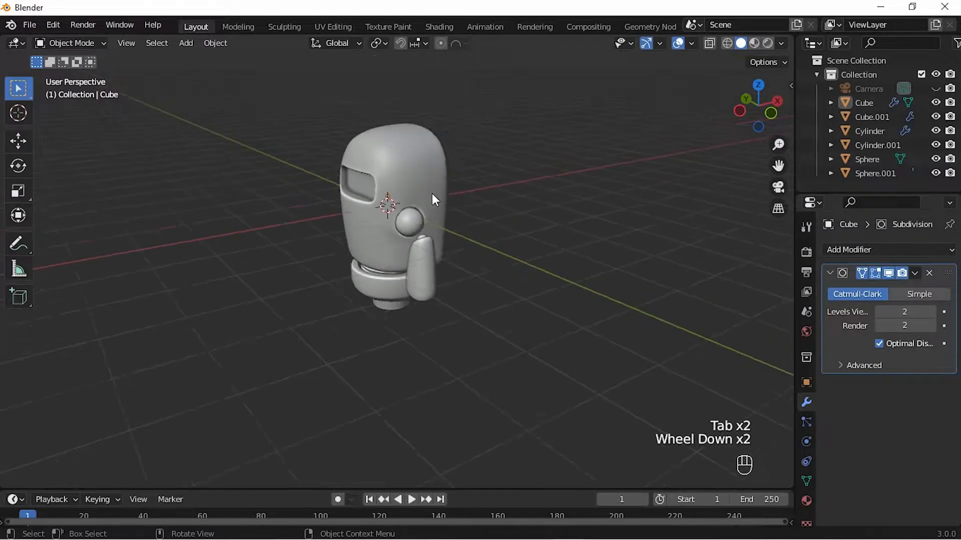
{"action": "middle_click_drag", "start_coordinate": [432, 193], "coordinate": [511, 171]}
{"action": "left_click", "coordinate": [445, 202]}
{"action": "key", "text": "shift+d"}
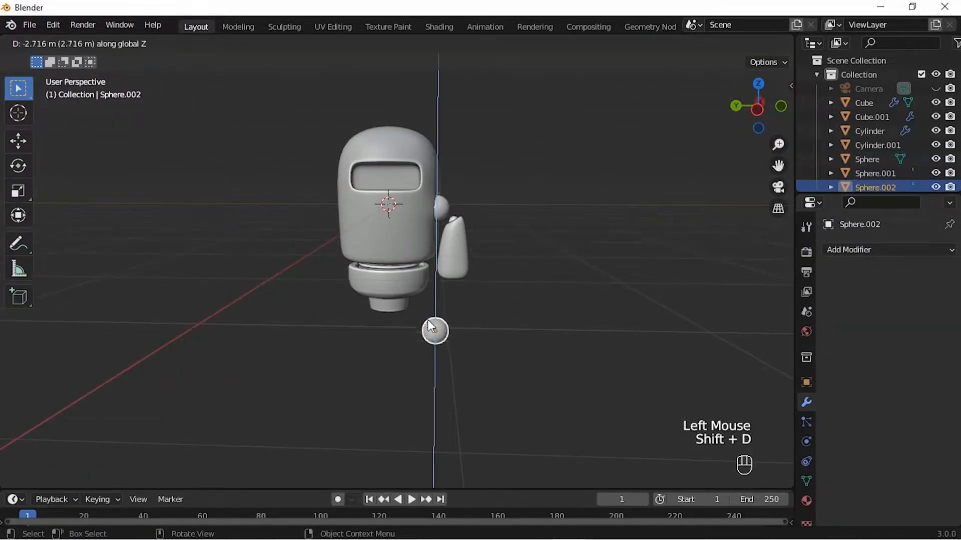
{"action": "left_click", "coordinate": [431, 328]}
{"action": "key", "text": "g"}
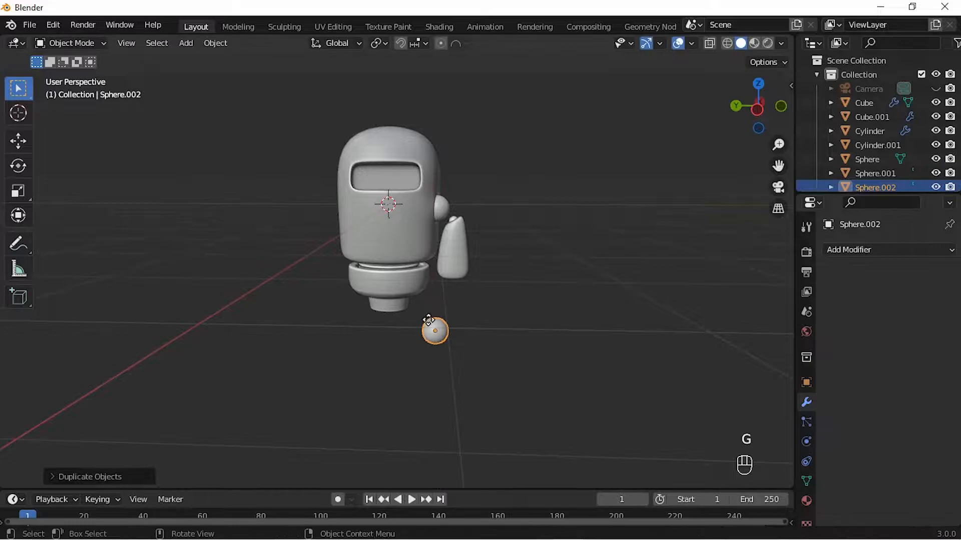
{"action": "key", "text": "g"}
{"action": "left_click", "coordinate": [380, 313]}
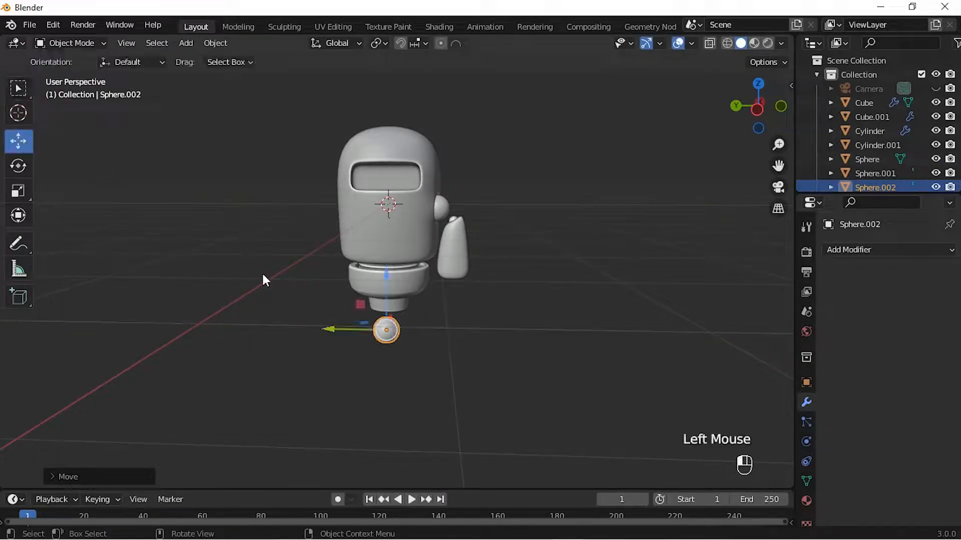
Enlarge the copied sphere, raise it against the neck base, and align it with the neck along X
{"action": "key", "text": "s"}
{"action": "left_click", "coordinate": [484, 354]}
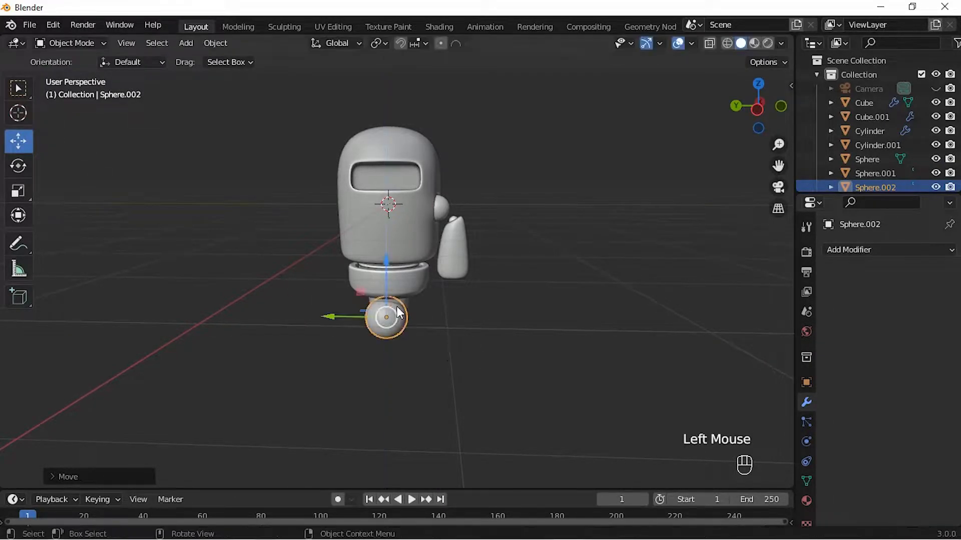
{"action": "scroll", "coordinate": [383, 275], "scroll_direction": "down", "scroll_amount": 1}
{"action": "middle_click_drag", "start_coordinate": [383, 275], "coordinate": [205, 280]}
{"action": "scroll", "coordinate": [418, 329], "scroll_direction": "up", "scroll_amount": 2}
{"action": "left_click_drag", "start_coordinate": [425, 326], "coordinate": [456, 329]}
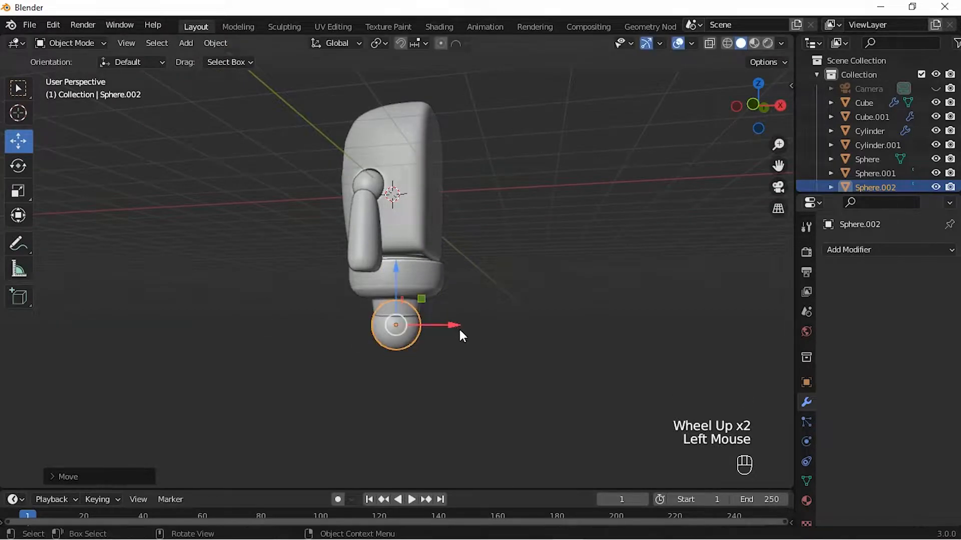
Shrink the bottom sphere to fit inside the neck's lower end and fine-tune its position
{"action": "key", "text": "s"}
{"action": "left_click", "coordinate": [428, 332]}
{"action": "middle_click_drag", "start_coordinate": [427, 328], "coordinate": [433, 281]}
{"action": "scroll", "coordinate": [439, 316], "scroll_direction": "up", "scroll_amount": 3}
{"action": "mouse_move", "coordinate": [444, 351]}
{"action": "left_mouse_down"}
{"action": "mouse_move", "coordinate": [398, 310]}
{"action": "mouse_move", "coordinate": [445, 342]}
{"action": "left_mouse_up"}
{"action": "scroll", "coordinate": [444, 345], "scroll_direction": "down", "scroll_amount": 2}
{"action": "middle_click_drag", "start_coordinate": [341, 340], "coordinate": [380, 314]}
{"action": "key", "text": "alt+a"}
{"action": "middle_click_drag", "start_coordinate": [320, 311], "coordinate": [394, 320]}
Refine the bottom sphere's scale and its centering under the neck from an aligned view, then deselect it
{"action": "left_click", "coordinate": [394, 320]}
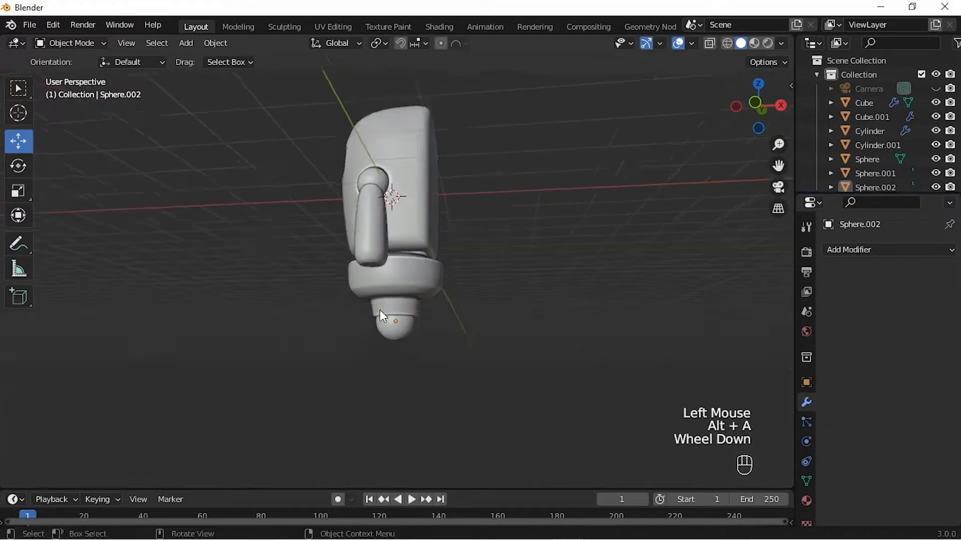
{"action": "left_click", "coordinate": [387, 325]}
{"action": "key", "text": "ctrl+KP_3"}
{"action": "left_click_drag", "start_coordinate": [327, 322], "coordinate": [337, 317], "text": "shift"}
{"action": "middle_click_drag", "start_coordinate": [337, 317], "coordinate": [400, 261]}
{"action": "scroll", "coordinate": [425, 300], "scroll_direction": "up", "scroll_amount": 4}
{"action": "middle_click_drag", "start_coordinate": [441, 331], "coordinate": [456, 315]}
{"action": "scroll", "coordinate": [455, 318], "scroll_direction": "up", "scroll_amount": 1}
{"action": "key", "text": "s"}
{"action": "left_click", "coordinate": [443, 318]}
{"action": "left_click_drag", "start_coordinate": [309, 312], "coordinate": [315, 313]}
{"action": "left_click", "coordinate": [425, 277]}
{"action": "scroll", "coordinate": [425, 280], "scroll_direction": "down", "scroll_amount": 3}
{"action": "scroll", "coordinate": [496, 321], "scroll_direction": "down", "scroll_amount": 1}
{"action": "middle_click_drag", "start_coordinate": [425, 280], "coordinate": [450, 310]}
{"action": "scroll", "coordinate": [496, 320], "scroll_direction": "up", "scroll_amount": 4}
{"action": "key", "text": "alt+a"}
Add a Mirror modifier to the helmet on the Y axis only, with Bisect Y and Flip Y enabled
{"action": "middle_click_drag", "start_coordinate": [451, 310], "coordinate": [450, 340]}
{"action": "scroll", "coordinate": [450, 341], "scroll_direction": "down", "scroll_amount": 1}
{"action": "left_click", "coordinate": [420, 240]}
{"action": "middle_click_drag", "start_coordinate": [420, 240], "coordinate": [492, 270]}
{"action": "scroll", "coordinate": [493, 270], "scroll_direction": "up", "scroll_amount": 2}
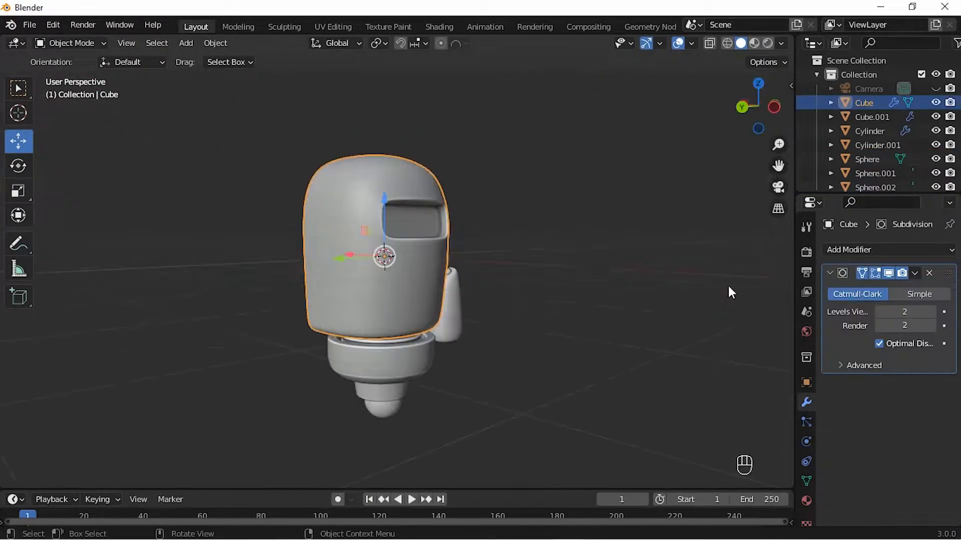
{"action": "left_click", "coordinate": [835, 249]}
{"action": "left_click", "coordinate": [733, 414]}
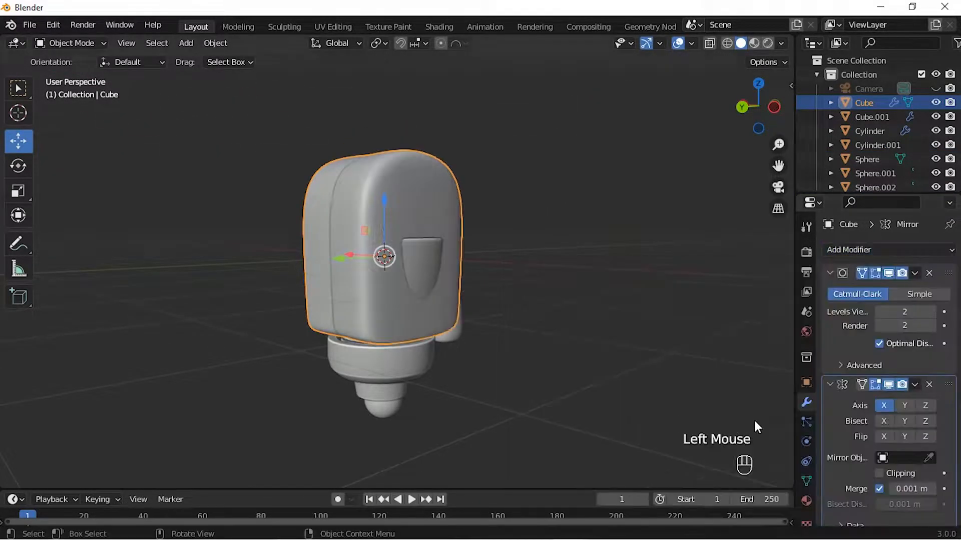
{"action": "left_click", "coordinate": [903, 406]}
{"action": "left_click", "coordinate": [887, 404]}
{"action": "left_click", "coordinate": [905, 436]}
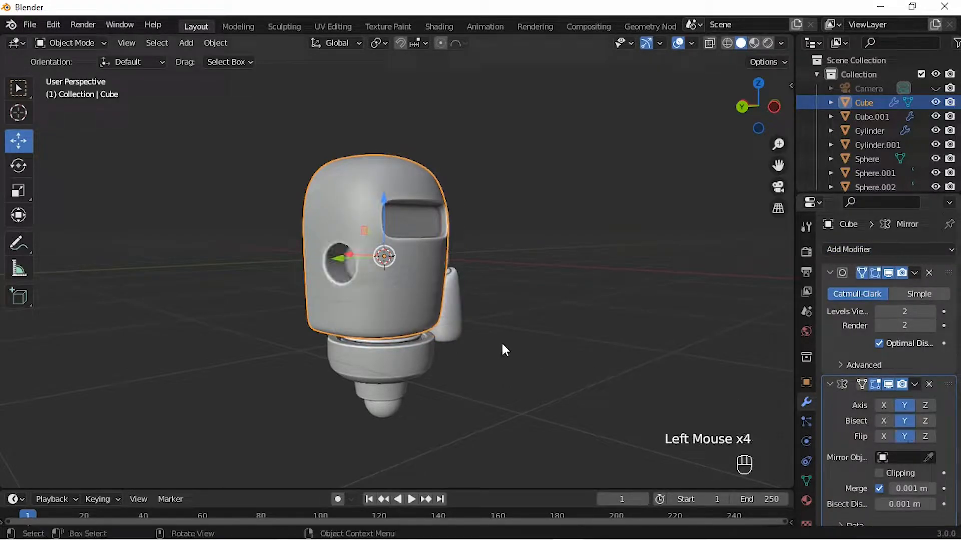
{"action": "key", "text": "alt+a"}
Mirror the side sphere across the Y axis only, using the helmet (Cube) as the mirror object
{"action": "scroll", "coordinate": [493, 327], "scroll_direction": "down", "scroll_amount": 1}
{"action": "middle_click_drag", "start_coordinate": [493, 328], "coordinate": [410, 325]}
{"action": "left_click", "coordinate": [443, 264]}
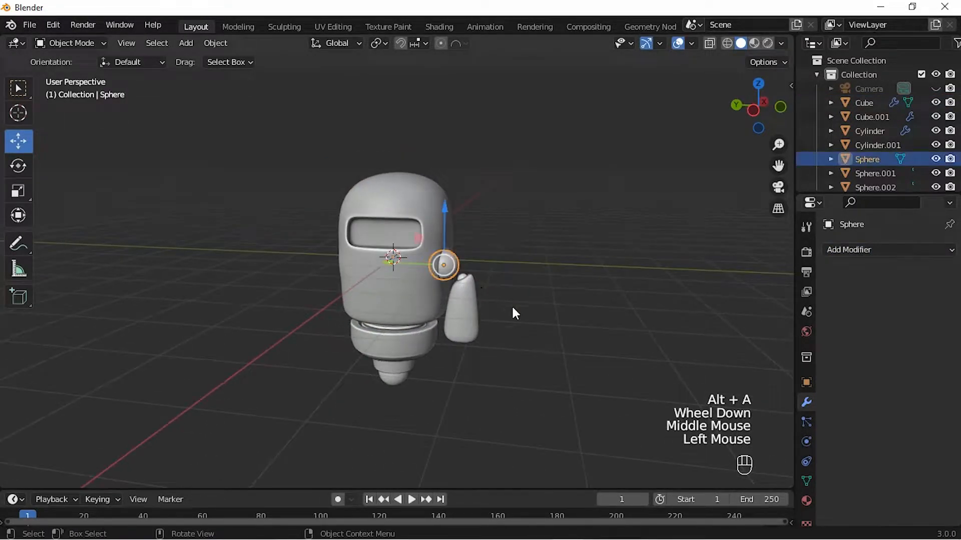
{"action": "left_click", "coordinate": [838, 246]}
{"action": "left_click", "coordinate": [661, 397]}
{"action": "middle_click_drag", "start_coordinate": [524, 334], "coordinate": [561, 334]}
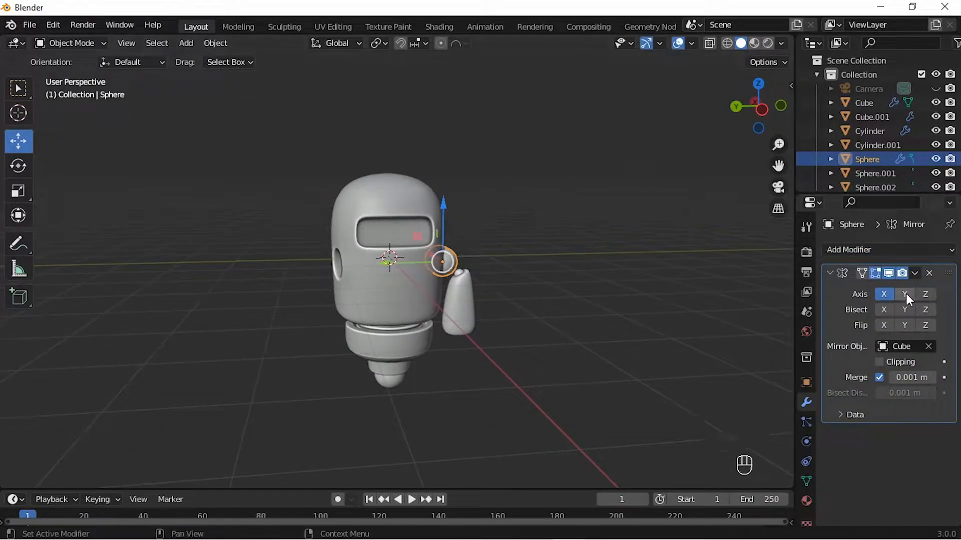
{"action": "middle_click_drag", "start_coordinate": [500, 293], "coordinate": [434, 282]}
Add a Mirror modifier to the arm, mirroring it across the Y axis only with the helmet as mirror object
{"action": "left_click", "coordinate": [467, 292]}
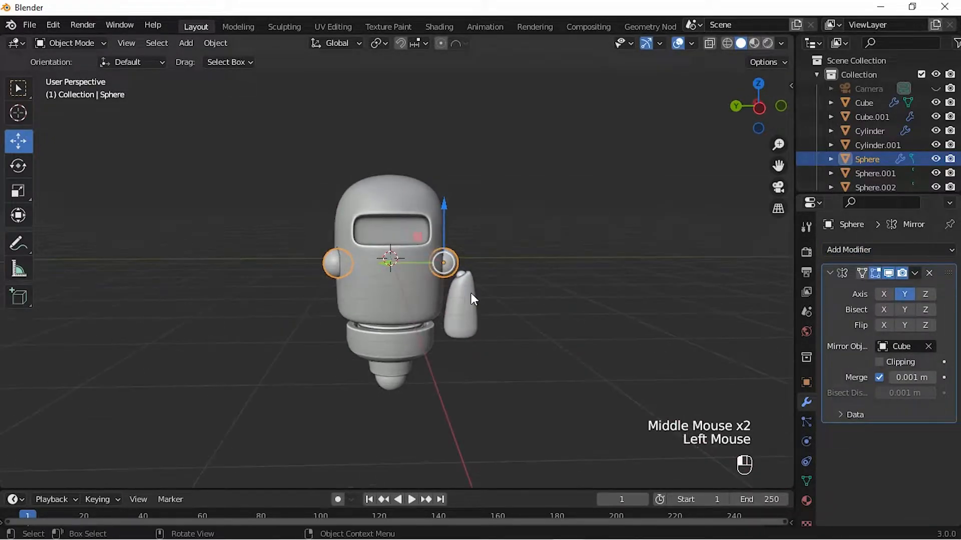
{"action": "left_click", "coordinate": [838, 251]}
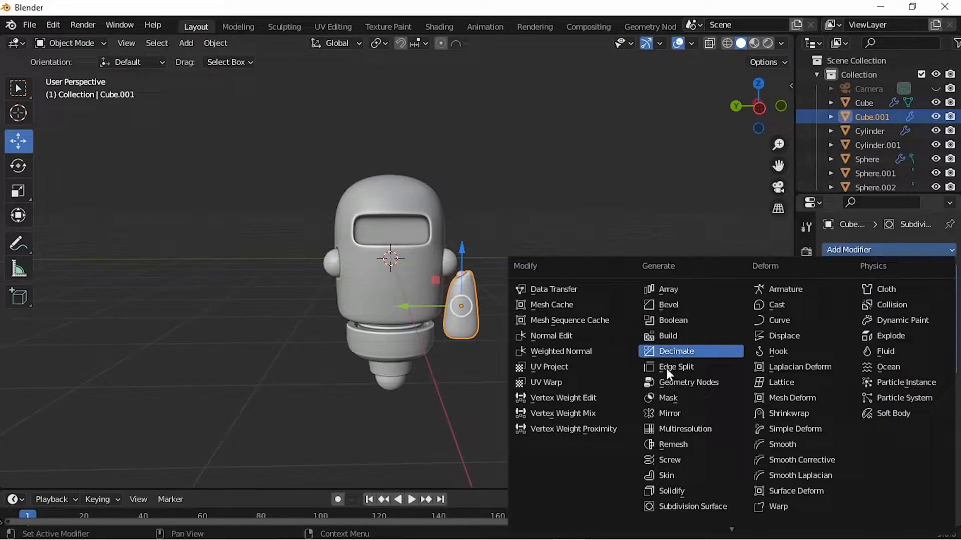
{"action": "left_click", "coordinate": [671, 414]}
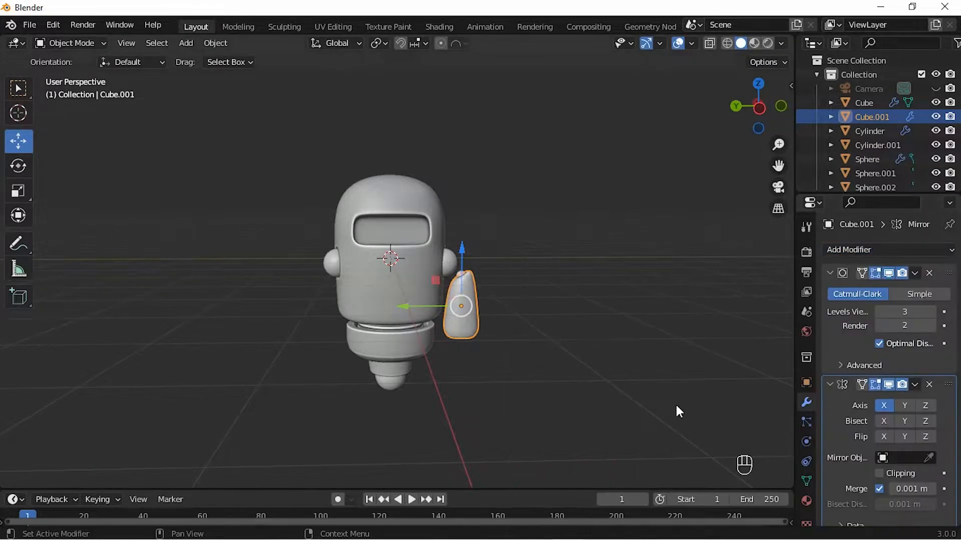
{"action": "left_click", "coordinate": [392, 263]}
Mirror the small joint sphere atop the arm across the Y axis only, using the helmet as mirror object, and deselect it
{"action": "left_click", "coordinate": [459, 271]}
{"action": "left_click", "coordinate": [461, 272]}
{"action": "middle_click_drag", "start_coordinate": [461, 272], "coordinate": [461, 301]}
{"action": "scroll", "coordinate": [461, 301], "scroll_direction": "up", "scroll_amount": 3}
{"action": "left_click", "coordinate": [514, 273]}
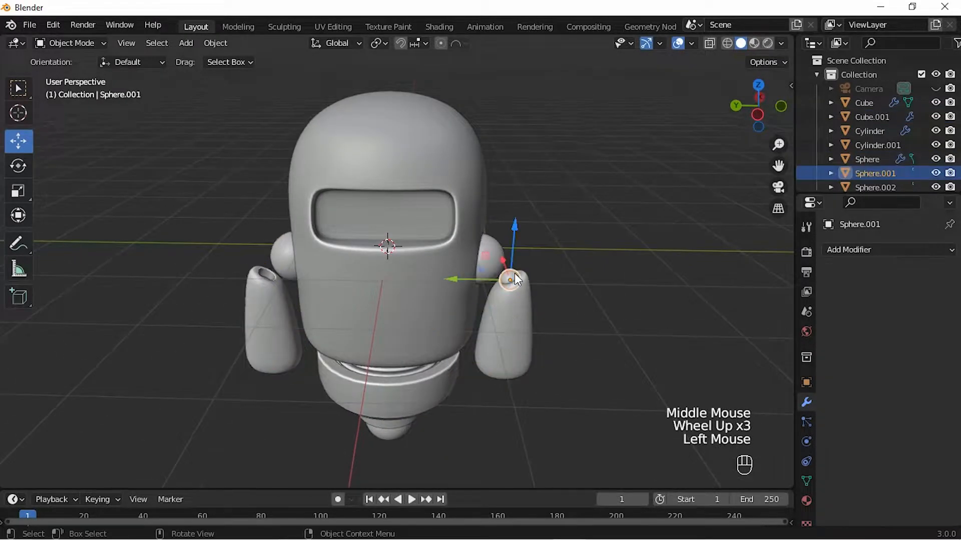
{"action": "left_click", "coordinate": [866, 249]}
{"action": "left_click", "coordinate": [673, 413]}
{"action": "scroll", "coordinate": [666, 323], "scroll_direction": "down", "scroll_amount": 1}
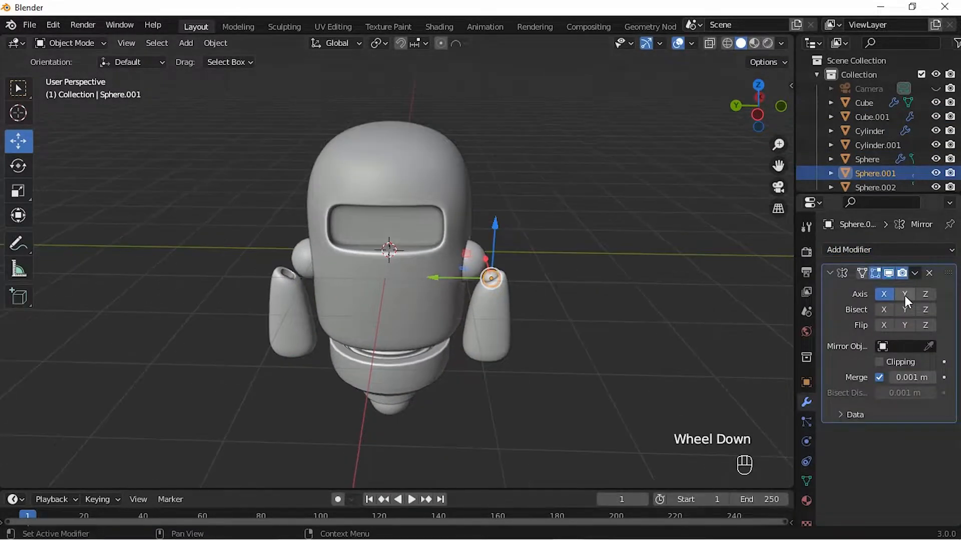
{"action": "left_click", "coordinate": [403, 277]}
{"action": "scroll", "coordinate": [400, 276], "scroll_direction": "down", "scroll_amount": 1}
{"action": "middle_click_drag", "start_coordinate": [395, 275], "coordinate": [405, 254]}
{"action": "key", "text": "alt+a"}
Slim the arm's lower end by moving its inner bottom vertices about 0.29 m outward along Y
{"action": "left_click", "coordinate": [679, 43]}
{"action": "scroll", "coordinate": [493, 228], "scroll_direction": "down", "scroll_amount": 1}
{"action": "middle_click_drag", "start_coordinate": [493, 227], "coordinate": [450, 226]}
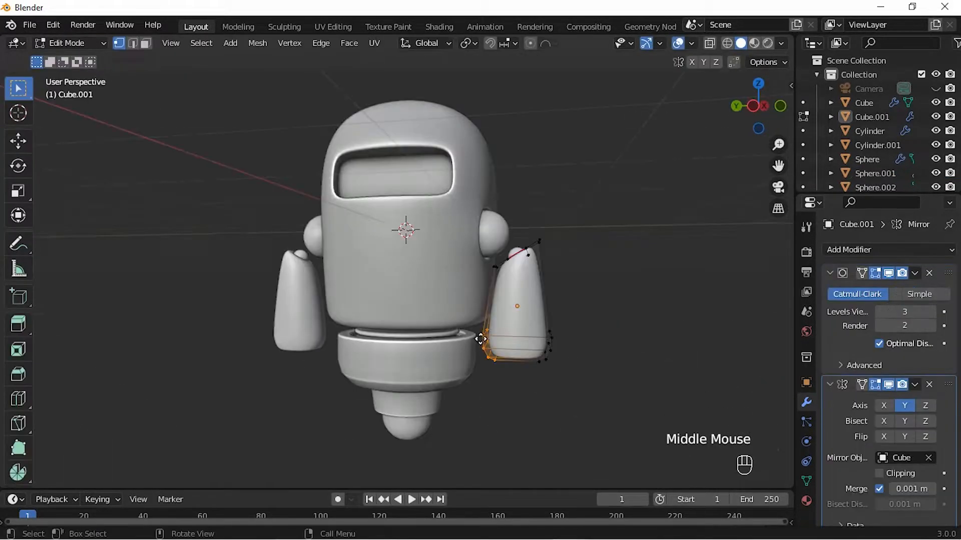
{"action": "key", "text": "g"}
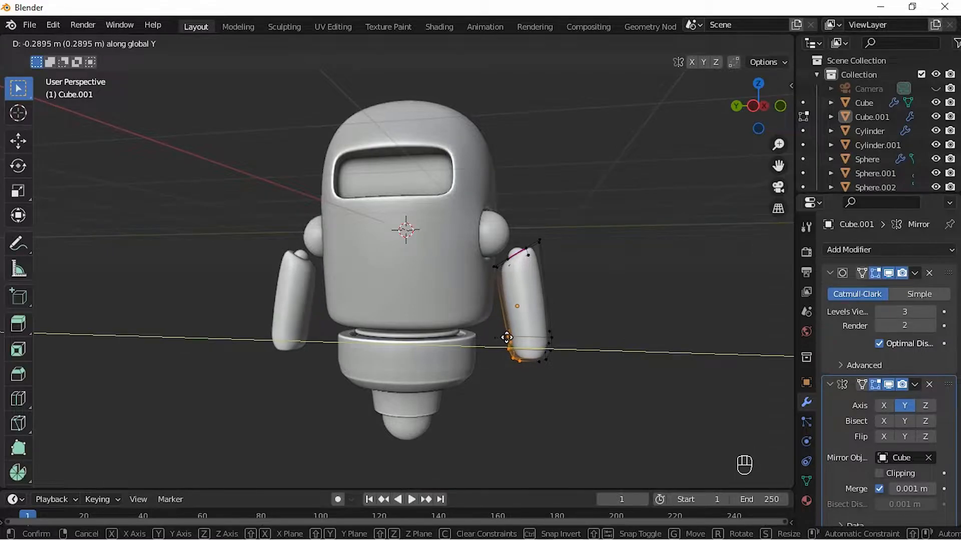
{"action": "left_click", "coordinate": [508, 337]}
Scale down the bottom end face of the arm to taper its tip, and return to Object Mode
{"action": "middle_click_drag", "start_coordinate": [509, 338], "coordinate": [605, 285]}
{"action": "scroll", "coordinate": [485, 322], "scroll_direction": "up", "scroll_amount": 1}
{"action": "left_click", "coordinate": [535, 259]}
{"action": "key", "text": "s"}
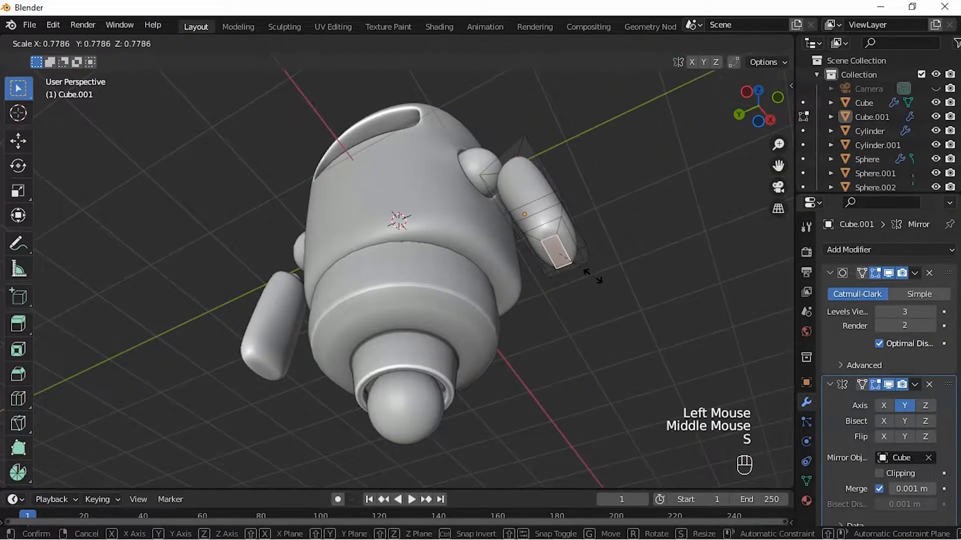
{"action": "left_click", "coordinate": [581, 267]}
{"action": "key", "text": "Tab"}
{"action": "scroll", "coordinate": [515, 268], "scroll_direction": "down", "scroll_amount": 1}
{"action": "middle_click_drag", "start_coordinate": [514, 268], "coordinate": [519, 316]}
{"action": "scroll", "coordinate": [536, 345], "scroll_direction": "down", "scroll_amount": 1}
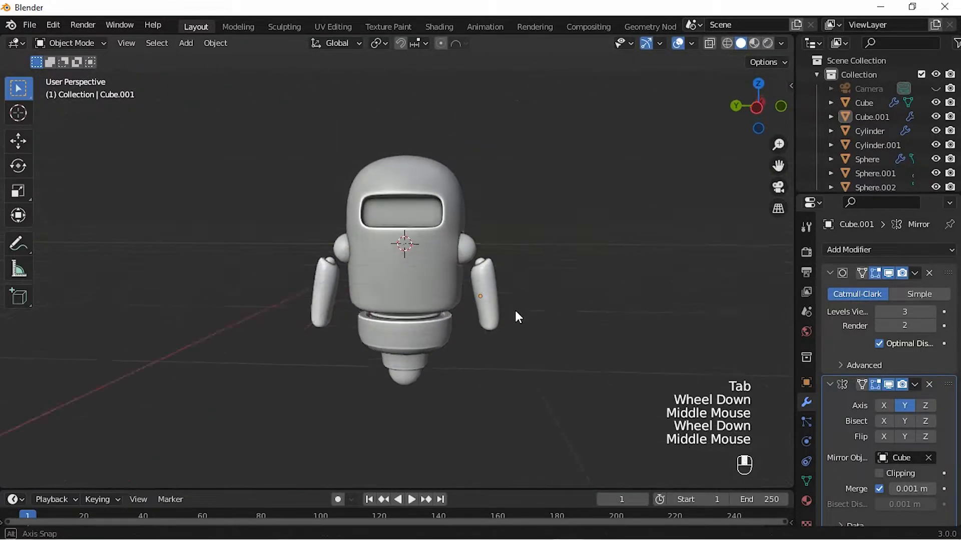
Select the block of helmet front faces below the visor, leaving out the two middle faces of its upper row
{"action": "left_click", "coordinate": [410, 294]}
{"action": "mouse_move", "coordinate": [409, 294]}
{"action": "middle_mouse_down"}
{"action": "mouse_move", "coordinate": [460, 296]}
{"action": "mouse_move", "coordinate": [411, 290]}
{"action": "middle_mouse_up"}
{"action": "key", "text": "Tab"}
{"action": "scroll", "coordinate": [460, 297], "scroll_direction": "up", "scroll_amount": 1}
{"action": "key", "text": "ctrl+KP_3"}
{"action": "scroll", "coordinate": [400, 281], "scroll_direction": "up", "scroll_amount": 1}
{"action": "left_click_drag", "start_coordinate": [357, 239], "coordinate": [400, 317]}
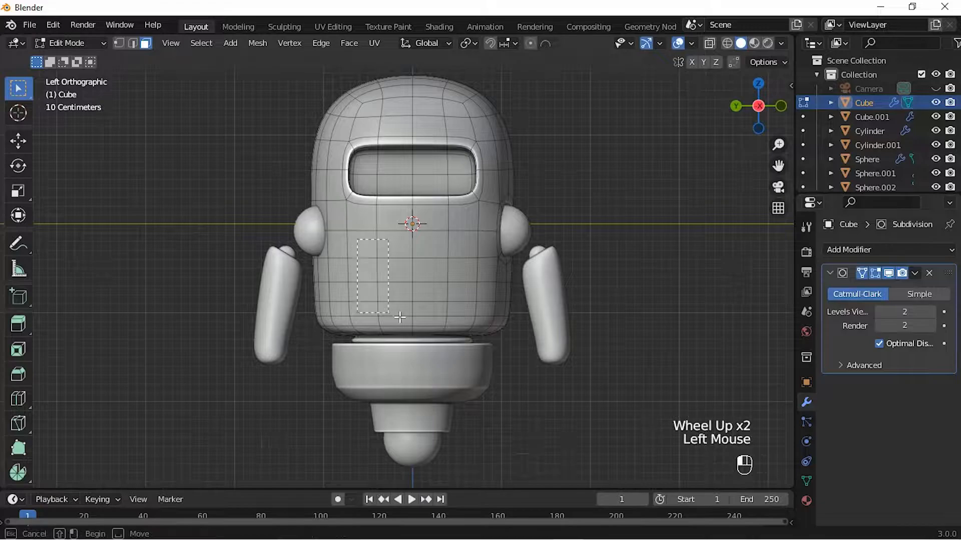
{"action": "left_click_drag", "start_coordinate": [469, 312], "coordinate": [469, 312]}
{"action": "scroll", "coordinate": [422, 276], "scroll_direction": "up", "scroll_amount": 1}
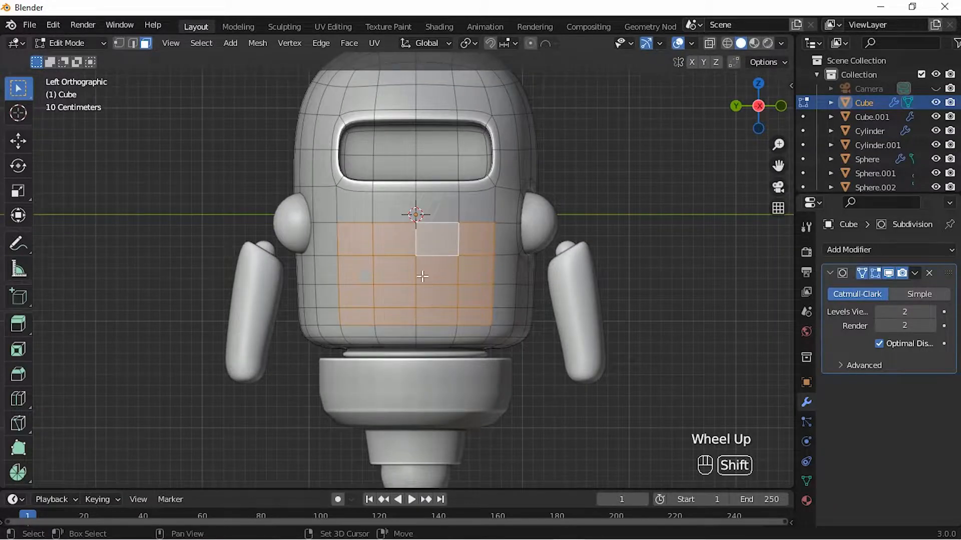
{"action": "left_click", "coordinate": [427, 246], "text": "shift"}
Duplicate the selected faces out in front of the helmet and extrude the copy slightly into a thick chest panel
{"action": "scroll", "coordinate": [465, 276], "scroll_direction": "down", "scroll_amount": 2, "text": "shift"}
{"action": "middle_click_drag", "start_coordinate": [465, 277], "coordinate": [476, 279]}
{"action": "scroll", "coordinate": [475, 279], "scroll_direction": "down", "scroll_amount": 2}
{"action": "middle_click_drag", "start_coordinate": [475, 279], "coordinate": [506, 290]}
{"action": "key", "text": "shift+d"}
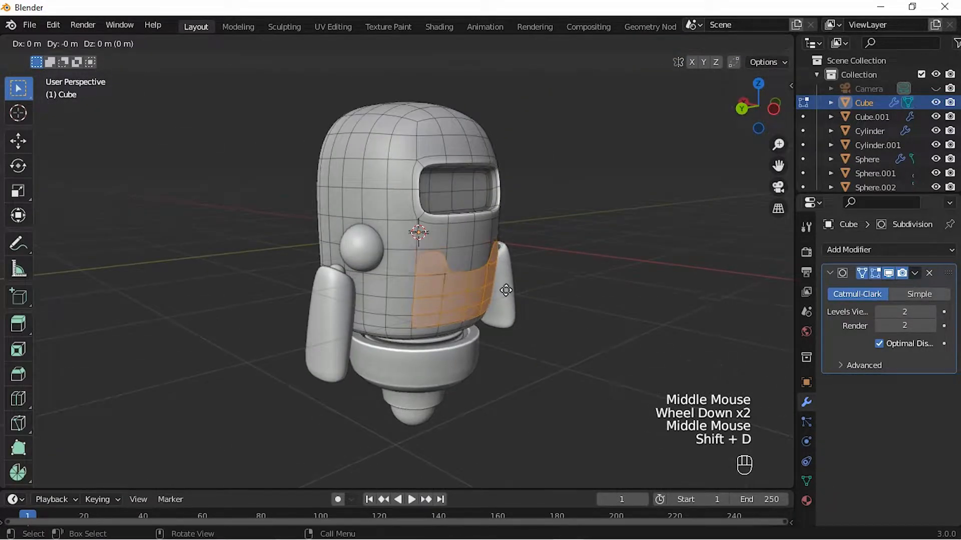
{"action": "left_click", "coordinate": [532, 315]}
{"action": "middle_click_drag", "start_coordinate": [532, 316], "coordinate": [546, 316]}
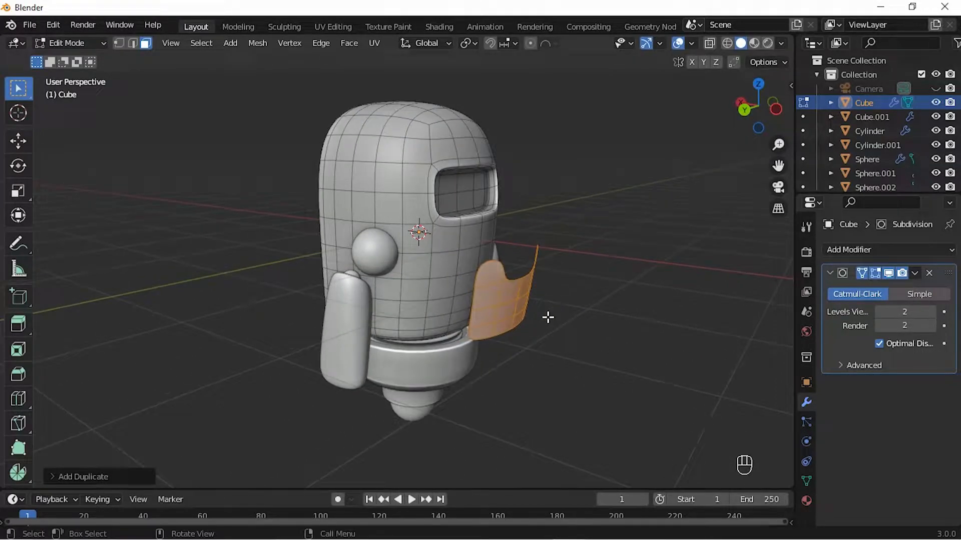
{"action": "key", "text": "e"}
{"action": "left_click", "coordinate": [555, 318]}
Separate the chest panel into its own object and move it along X until it sits on the helmet's front
{"action": "middle_click_drag", "start_coordinate": [555, 317], "coordinate": [587, 316]}
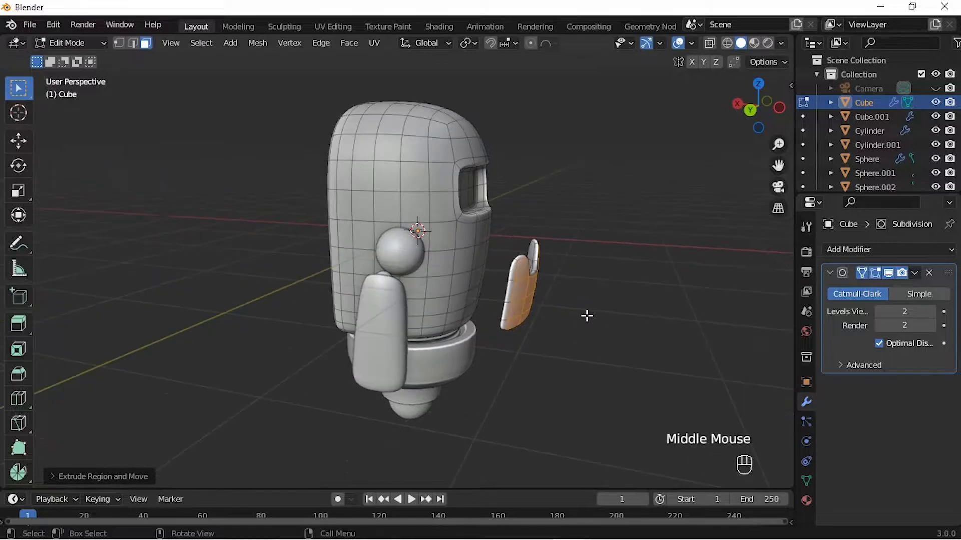
{"action": "key", "text": "a"}
{"action": "key", "text": "p"}
{"action": "left_click", "coordinate": [585, 315]}
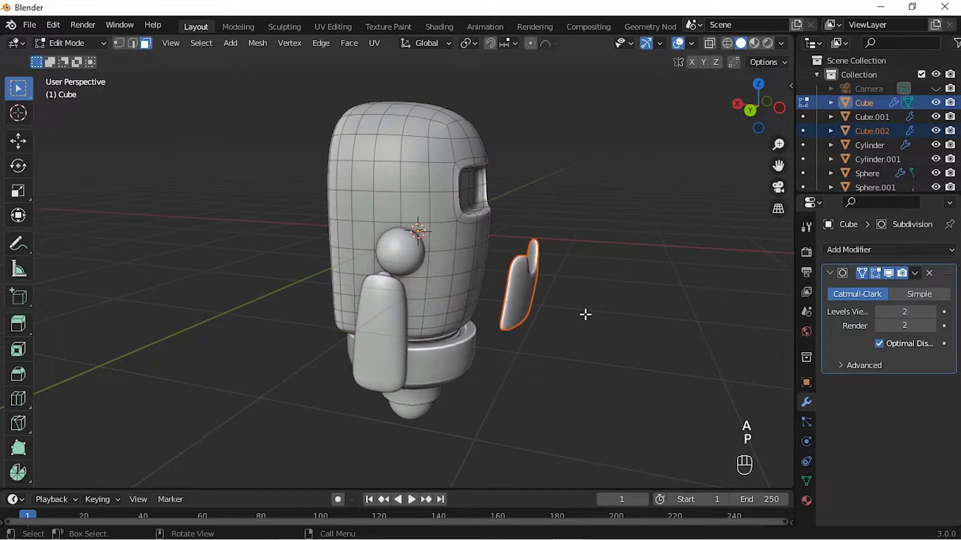
{"action": "key", "text": "Tab"}
{"action": "left_click", "coordinate": [526, 298]}
{"action": "middle_click_drag", "start_coordinate": [553, 315], "coordinate": [484, 343]}
{"action": "key", "text": "g"}
{"action": "key", "text": "x"}
{"action": "left_click", "coordinate": [473, 309]}
Duplicate the helmet's top faces, raised above the surface, and separate them as their own object
{"action": "scroll", "coordinate": [484, 343], "scroll_direction": "up", "scroll_amount": 2}
{"action": "left_click", "coordinate": [425, 200]}
{"action": "key", "text": "Tab"}
{"action": "middle_click_drag", "start_coordinate": [426, 201], "coordinate": [409, 248]}
{"action": "left_click_drag", "start_coordinate": [370, 189], "coordinate": [456, 257]}
{"action": "middle_click_drag", "start_coordinate": [520, 280], "coordinate": [472, 233]}
{"action": "middle_click_drag", "start_coordinate": [471, 229], "coordinate": [450, 175]}
{"action": "key", "text": "Tab"}
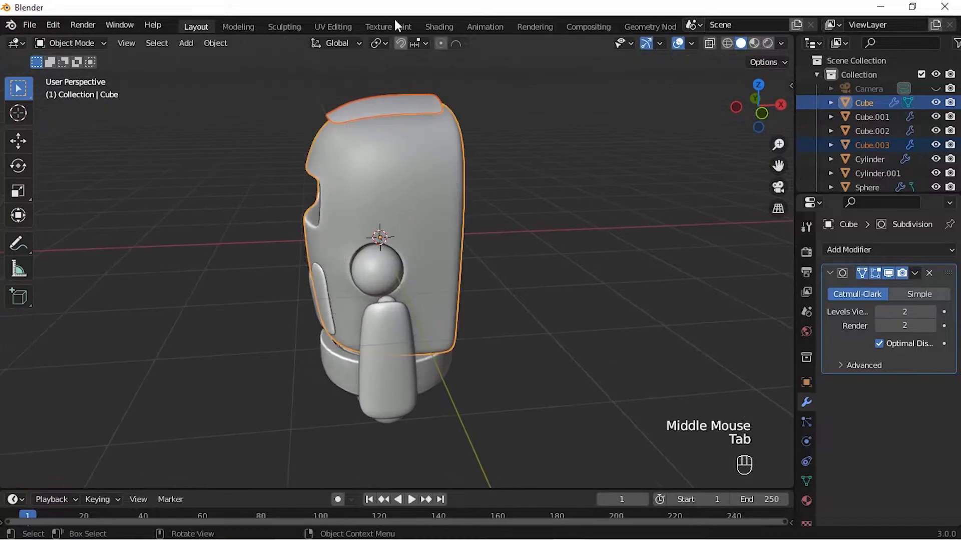
Extrude all faces of the separated top panel slightly to give it thickness
{"action": "left_click", "coordinate": [419, 113]}
{"action": "key", "text": "Tab"}
{"action": "key", "text": "a"}
{"action": "key", "text": "e"}
{"action": "left_click", "coordinate": [415, 96]}
{"action": "key", "text": "Tab"}
Lower the top panel along Z until it sits on the helmet, and deselect it
{"action": "middle_click_drag", "start_coordinate": [415, 95], "coordinate": [493, 145]}
{"action": "key", "text": "g"}
{"action": "key", "text": "z"}
{"action": "left_click", "coordinate": [482, 250]}
{"action": "key", "text": "alt+a"}
{"action": "scroll", "coordinate": [482, 245], "scroll_direction": "down", "scroll_amount": 2}
{"action": "middle_click_drag", "start_coordinate": [441, 233], "coordinate": [388, 253]}
Add a cube and move it along X to behind the helmet
{"action": "key", "text": "shift+a"}
{"action": "left_click", "coordinate": [443, 267]}
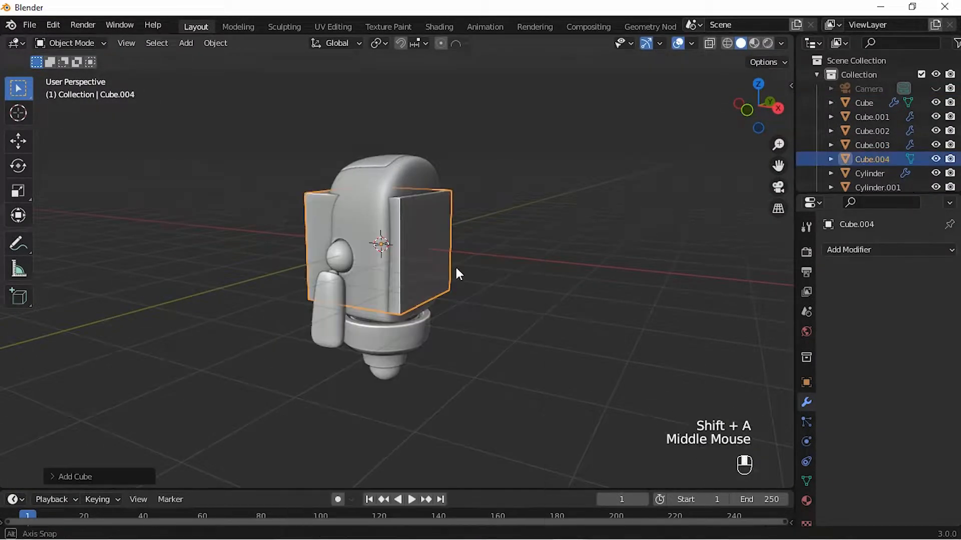
{"action": "middle_click_drag", "start_coordinate": [448, 265], "coordinate": [463, 265]}
{"action": "key", "text": "g"}
{"action": "key", "text": "x"}
{"action": "left_click", "coordinate": [578, 266]}
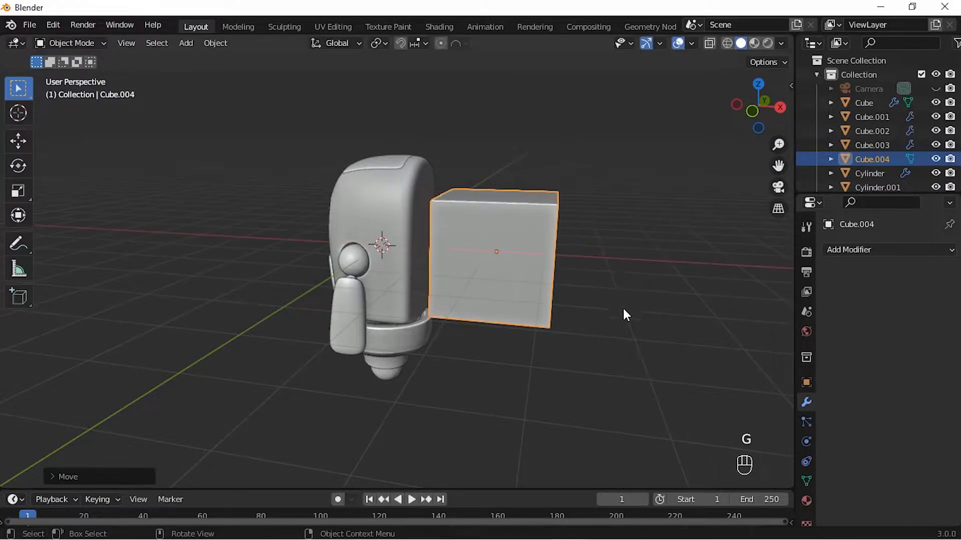
Shrink the cube to roughly half size, move it closer to the helmet's back, and flatten it along X
{"action": "key", "text": "s"}
{"action": "left_click", "coordinate": [571, 283]}
{"action": "key", "text": "g"}
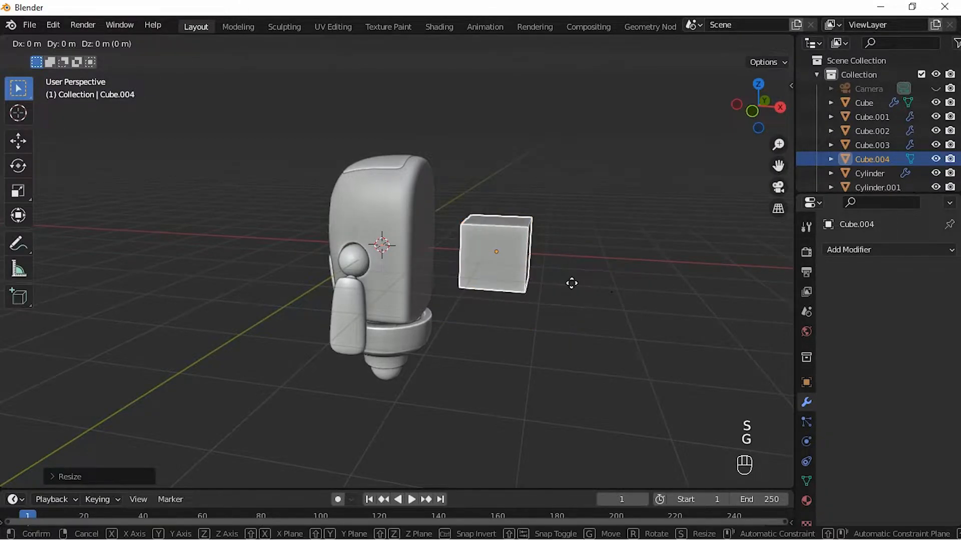
{"action": "key", "text": "x"}
{"action": "left_click", "coordinate": [539, 279]}
{"action": "key", "text": "s"}
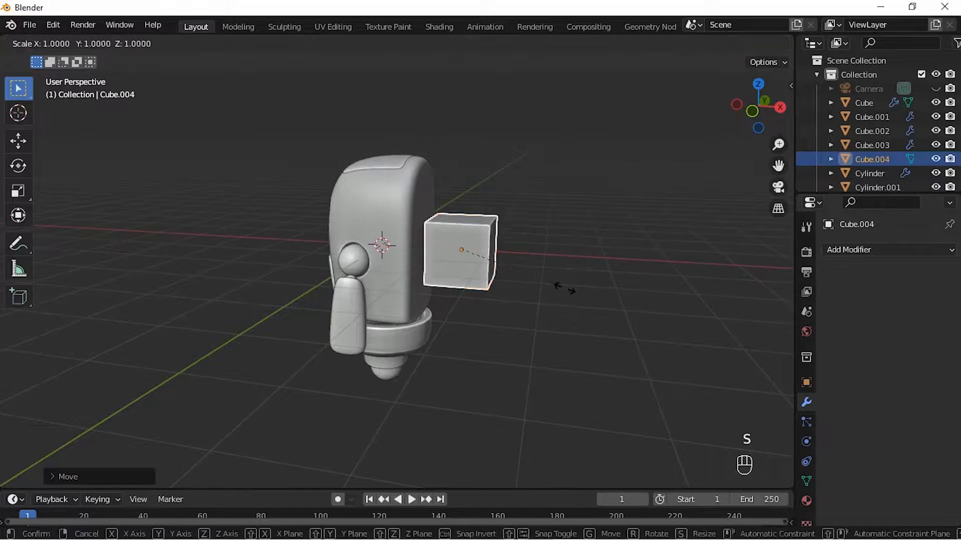
{"action": "key", "text": "x"}
{"action": "left_click", "coordinate": [515, 266]}
Stretch the backpack block taller along Z from an aligned back view, and adjust its scale along X
{"action": "middle_click_drag", "start_coordinate": [428, 255], "coordinate": [389, 249]}
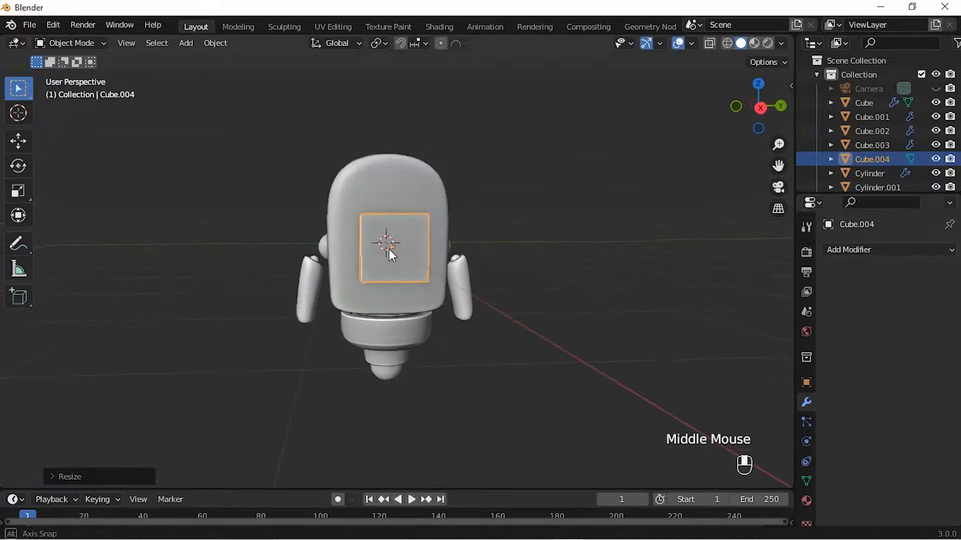
{"action": "key", "text": "KP_3"}
{"action": "scroll", "coordinate": [406, 255], "scroll_direction": "up", "scroll_amount": 1}
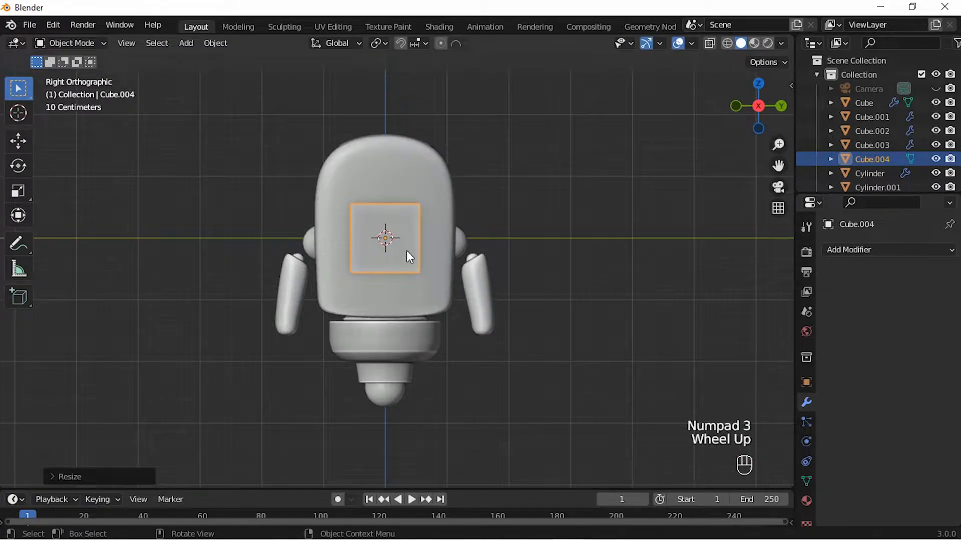
{"action": "key", "text": "s"}
{"action": "key", "text": "z"}
{"action": "left_click", "coordinate": [425, 261]}
{"action": "key", "text": "s"}
{"action": "key", "text": "x"}
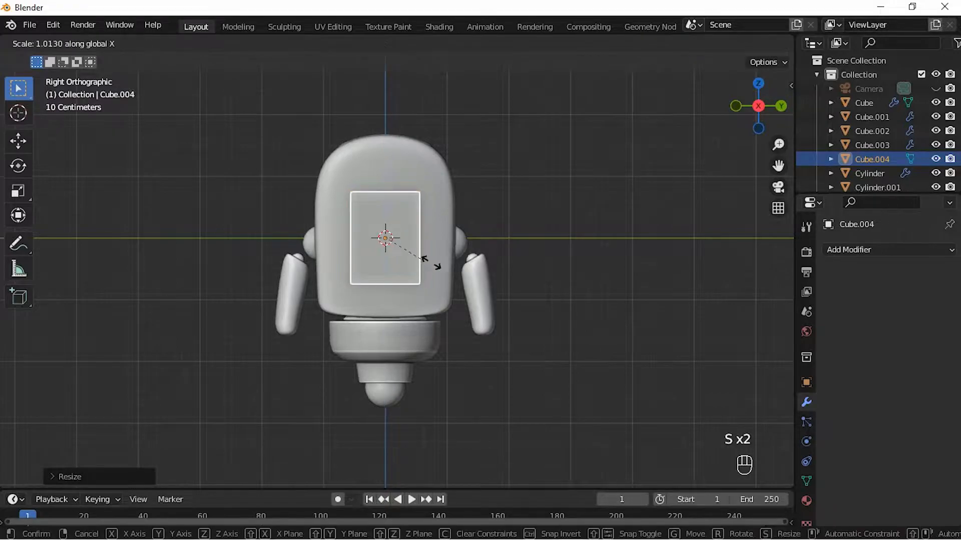
{"action": "left_click", "coordinate": [435, 260]}
Reposition the backpack block along X so it sits against the helmet's back
{"action": "middle_click_drag", "start_coordinate": [400, 247], "coordinate": [524, 282]}
{"action": "scroll", "coordinate": [455, 284], "scroll_direction": "up", "scroll_amount": 1}
{"action": "key", "text": "alt+a"}
{"action": "left_click", "coordinate": [465, 278]}
{"action": "key", "text": "g"}
{"action": "key", "text": "x"}
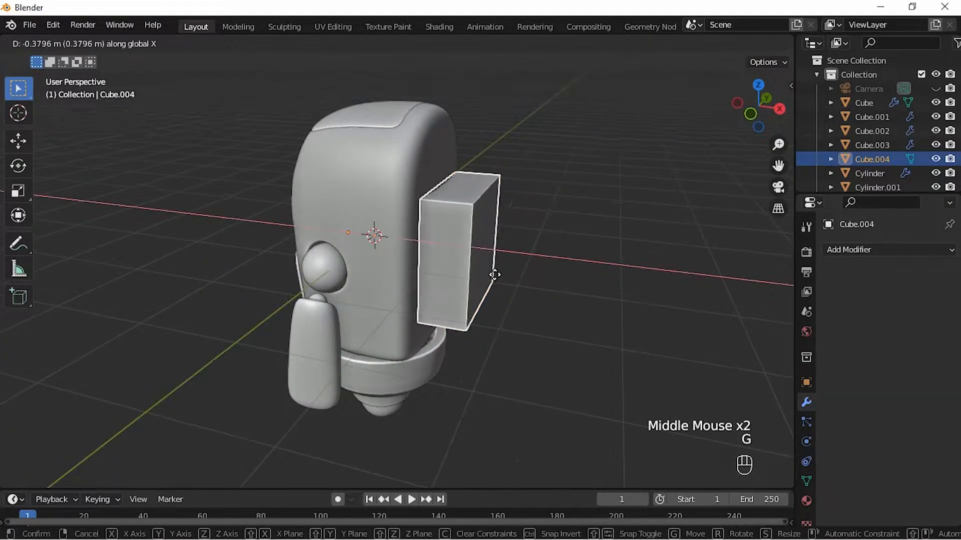
{"action": "key", "text": "shift"}
{"action": "left_click", "coordinate": [547, 282]}
Add a level 1 Subdivision Surface to the backpack block and slide a loop cut close to its helmet-facing side
{"action": "middle_click_drag", "start_coordinate": [540, 282], "coordinate": [479, 254]}
{"action": "key", "text": "ctrl+1"}
{"action": "key", "text": "Tab"}
{"action": "scroll", "coordinate": [479, 254], "scroll_direction": "up", "scroll_amount": 1}
{"action": "key", "text": "ctrl+r"}
{"action": "left_click", "coordinate": [478, 253]}
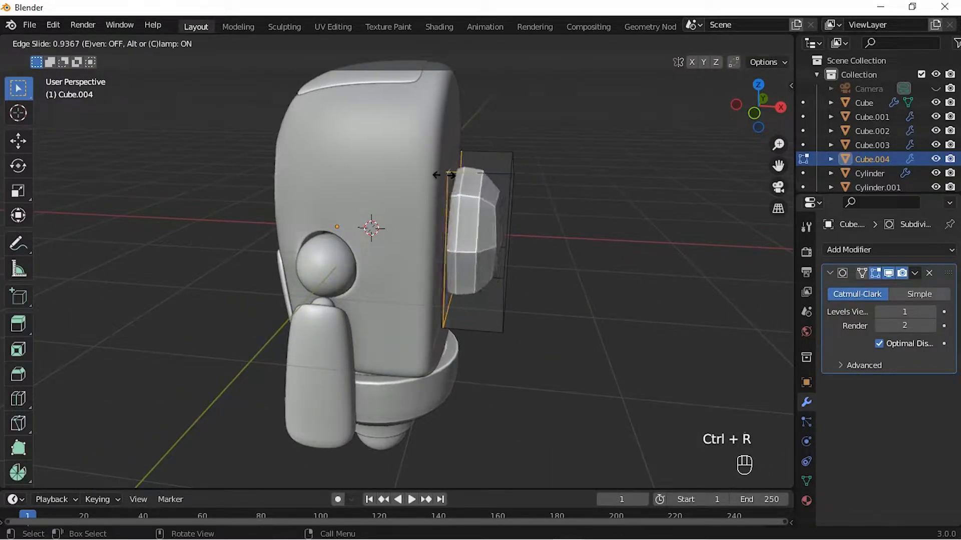
{"action": "left_click", "coordinate": [448, 175]}
Add loop cuts close to the backpack block's upper and lower ends to sharpen them
{"action": "left_click", "coordinate": [498, 228]}
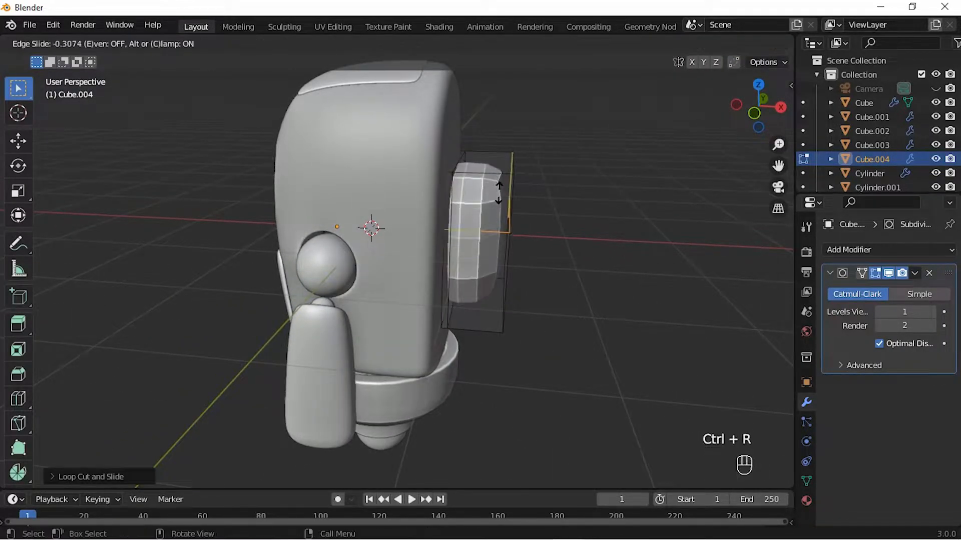
{"action": "left_click", "coordinate": [504, 203]}
{"action": "key", "text": "ctrl+r"}
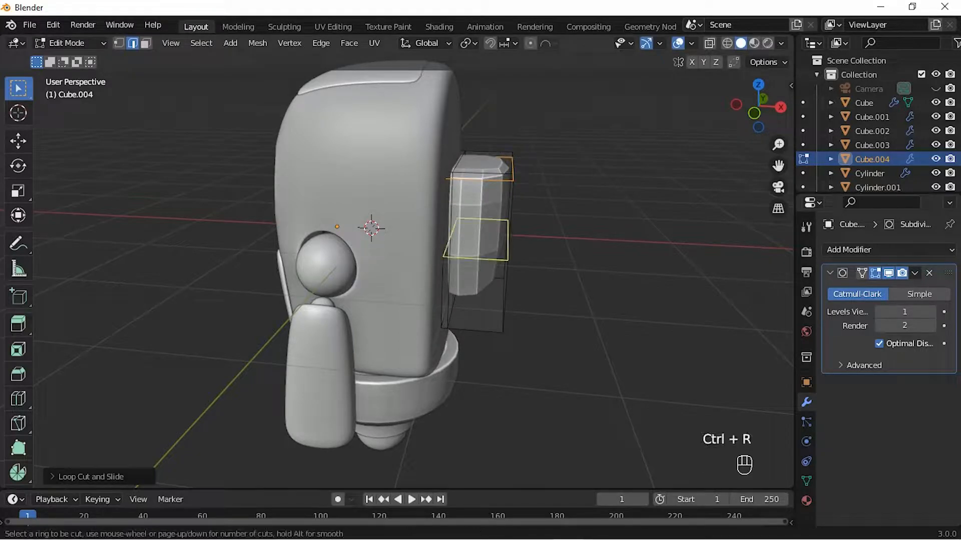
{"action": "left_click", "coordinate": [490, 258]}
{"action": "left_click", "coordinate": [523, 300]}
Shade the backpack smooth, set its Subdivision viewport level to 3, and deselect it
{"action": "key", "text": "Tab"}
{"action": "right_click", "coordinate": [559, 246]}
{"action": "left_click", "coordinate": [561, 243]}
{"action": "middle_click_drag", "start_coordinate": [539, 264], "coordinate": [374, 261]}
{"action": "left_click", "coordinate": [900, 312]}
{"action": "scroll", "coordinate": [578, 289], "scroll_direction": "down", "scroll_amount": 2}
{"action": "key", "text": "alt+a"}
Duplicate the helmet's back faces above the backpack, offset them outward, and separate them into their own object
{"action": "left_click", "coordinate": [394, 132]}
{"action": "middle_click_drag", "start_coordinate": [394, 132], "coordinate": [375, 148]}
{"action": "key", "text": "Tab"}
{"action": "left_click_drag", "start_coordinate": [373, 146], "coordinate": [450, 165]}
{"action": "left_click", "coordinate": [447, 139], "text": "shift"}
{"action": "middle_click_drag", "start_coordinate": [446, 139], "coordinate": [516, 180]}
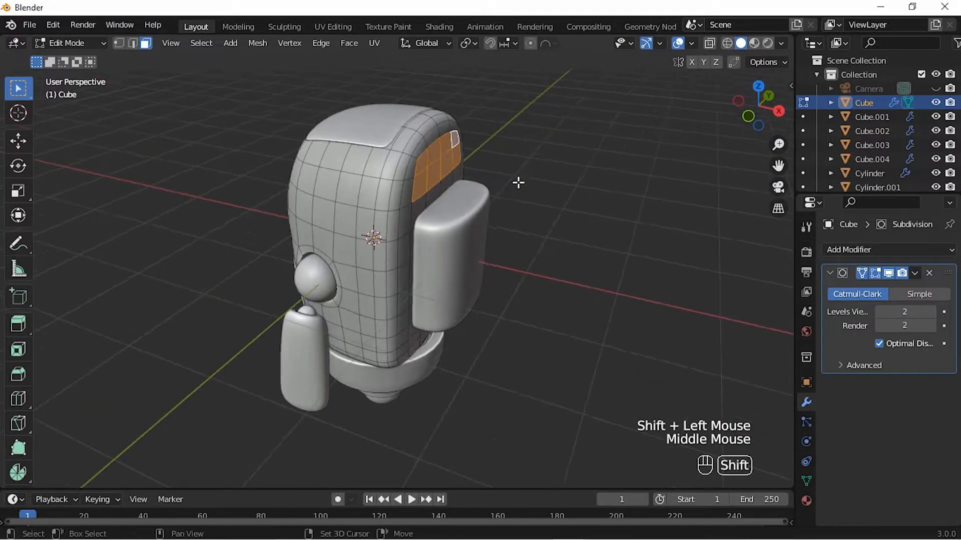
{"action": "key", "text": "shift+d"}
{"action": "left_click", "coordinate": [542, 198]}
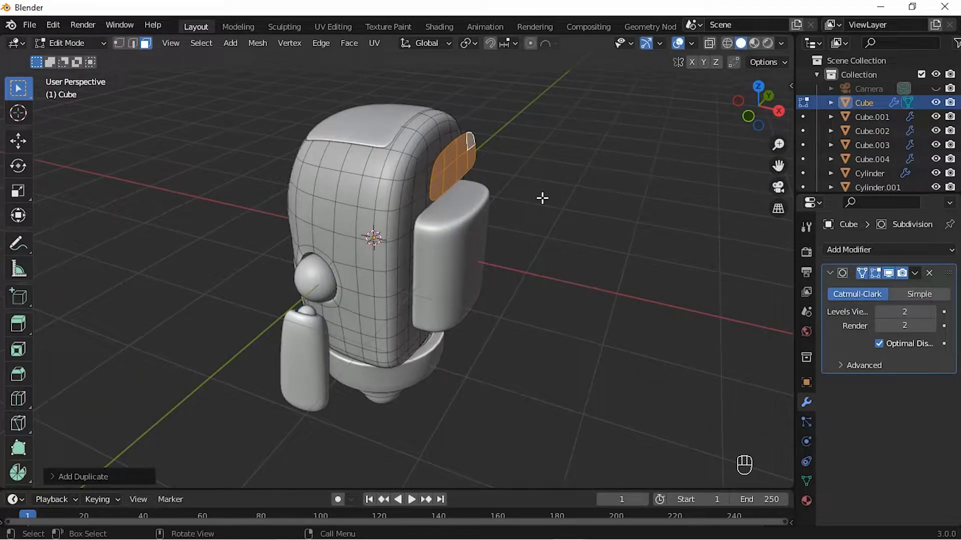
{"action": "key", "text": "p"}
{"action": "left_click", "coordinate": [542, 198]}
{"action": "key", "text": "Tab"}
Extrude all faces of the separated back panel slightly to give it thickness
{"action": "left_click", "coordinate": [460, 179]}
{"action": "key", "text": "Tab"}
{"action": "key", "text": "a"}
{"action": "key", "text": "e"}
{"action": "left_click", "coordinate": [493, 185]}
{"action": "key", "text": "Tab"}
Move the back panel along X until it sits on the helmet's back, and deselect it
{"action": "key", "text": "g"}
{"action": "key", "text": "x"}
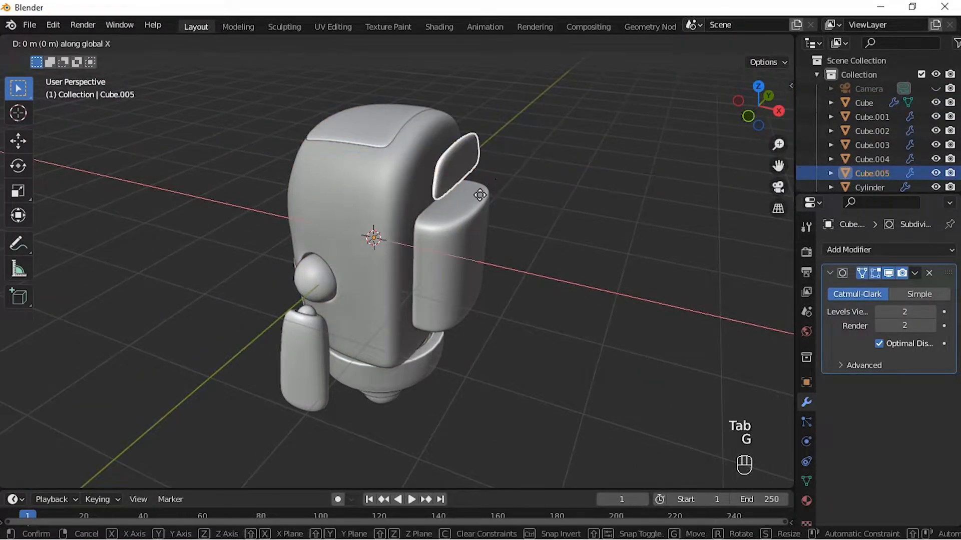
{"action": "left_click", "coordinate": [439, 182]}
{"action": "key", "text": "alt+a"}
{"action": "scroll", "coordinate": [439, 182], "scroll_direction": "down", "scroll_amount": 2}
{"action": "middle_click_drag", "start_coordinate": [439, 182], "coordinate": [431, 223]}
{"action": "scroll", "coordinate": [430, 223], "scroll_direction": "up", "scroll_amount": 1}
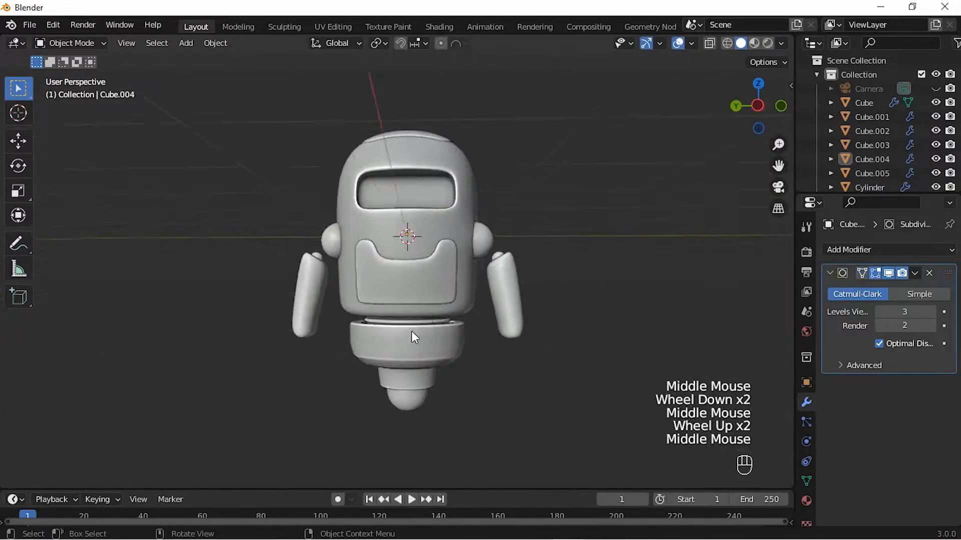
Isolate the base cylinder, duplicate the faces on its front upper side, offset them along X, and separate them into their own object
{"action": "left_click", "coordinate": [412, 331]}
{"action": "key", "text": "KP_Divide"}
{"action": "scroll", "coordinate": [392, 357], "scroll_direction": "down", "scroll_amount": 1}
{"action": "key", "text": "Tab"}
{"action": "key", "text": "3"}
{"action": "left_click_drag", "start_coordinate": [332, 220], "coordinate": [451, 237]}
{"action": "middle_click_drag", "start_coordinate": [450, 238], "coordinate": [430, 265]}
{"action": "key", "text": "shift+d"}
{"action": "key", "text": "x"}
{"action": "left_click", "coordinate": [331, 256]}
{"action": "key", "text": "a"}
{"action": "key", "text": "p"}
{"action": "left_click", "coordinate": [332, 284]}
Set the separated front panel's origin to its own geometry
{"action": "key", "text": "Tab"}
{"action": "left_click", "coordinate": [274, 257]}
{"action": "key", "text": "s"}
{"action": "right_click", "coordinate": [478, 261]}
{"action": "left_click", "coordinate": [426, 252]}
{"action": "right_click", "coordinate": [475, 261]}
{"action": "left_click", "coordinate": [563, 278]}
Scale the front panel down along Z and remove its inherited modifier
{"action": "key", "text": "s"}
{"action": "key", "text": "z"}
{"action": "left_click", "coordinate": [495, 247]}
{"action": "scroll", "coordinate": [431, 265], "scroll_direction": "up", "scroll_amount": 1}
{"action": "left_click", "coordinate": [928, 273]}
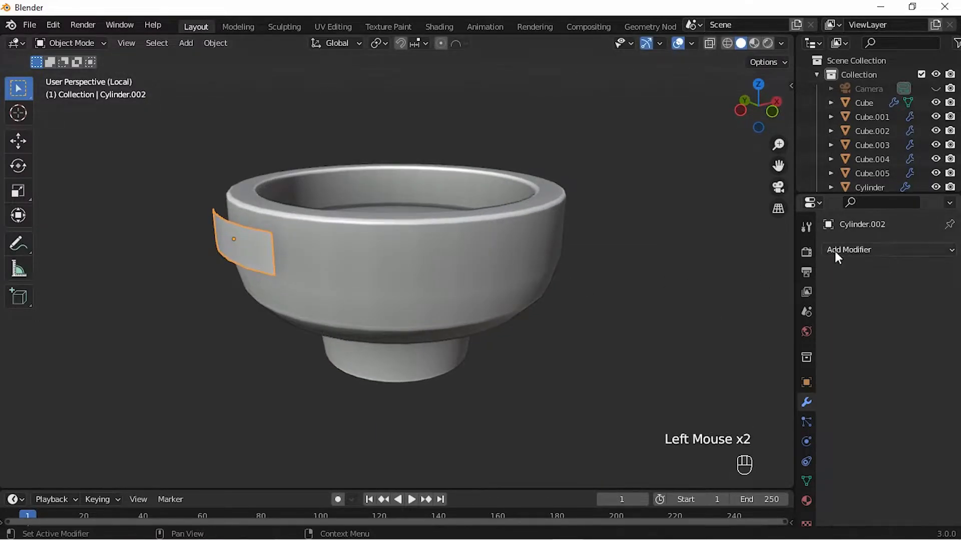
Extrude all faces of the front panel by about 0.027 m to give it thickness
{"action": "key", "text": "Tab"}
{"action": "key", "text": "a"}
{"action": "key", "text": "e"}
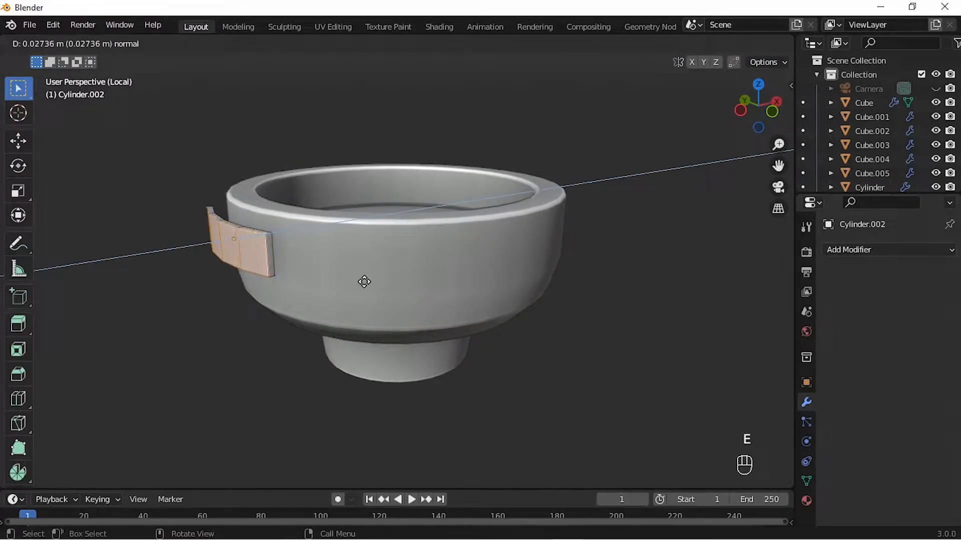
{"action": "left_click", "coordinate": [364, 281]}
{"action": "key", "text": "Tab"}
{"action": "scroll", "coordinate": [386, 278], "scroll_direction": "up", "scroll_amount": 1}
Apply the panel's scale and give it a Bevel modifier with an amount of 0.007 m and 3 segments
{"action": "left_click", "coordinate": [857, 249]}
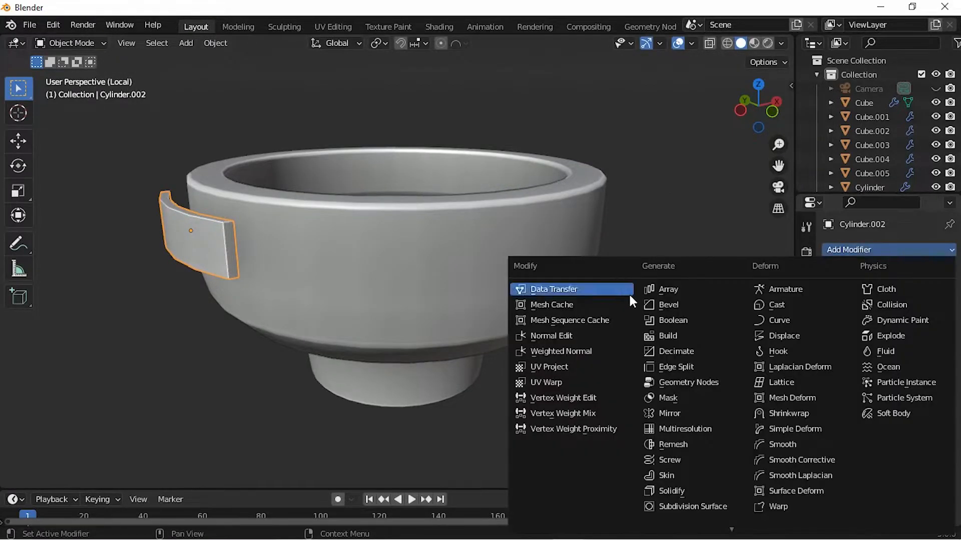
{"action": "left_click", "coordinate": [649, 306]}
{"action": "left_click_drag", "start_coordinate": [896, 327], "coordinate": [915, 328]}
{"action": "key", "text": "ctrl+a"}
{"action": "left_click", "coordinate": [442, 295]}
{"action": "middle_click_drag", "start_coordinate": [471, 292], "coordinate": [459, 291]}
{"action": "left_click", "coordinate": [865, 426]}
{"action": "scroll", "coordinate": [869, 453], "scroll_direction": "down", "scroll_amount": 2}
{"action": "left_click", "coordinate": [864, 396]}
{"action": "left_click_drag", "start_coordinate": [904, 327], "coordinate": [870, 327]}
Move the panel along X against the base cylinder's surface, deselect it, and show the whole robot again
{"action": "key", "text": "alt+a"}
{"action": "left_click", "coordinate": [181, 225]}
{"action": "key", "text": "g"}
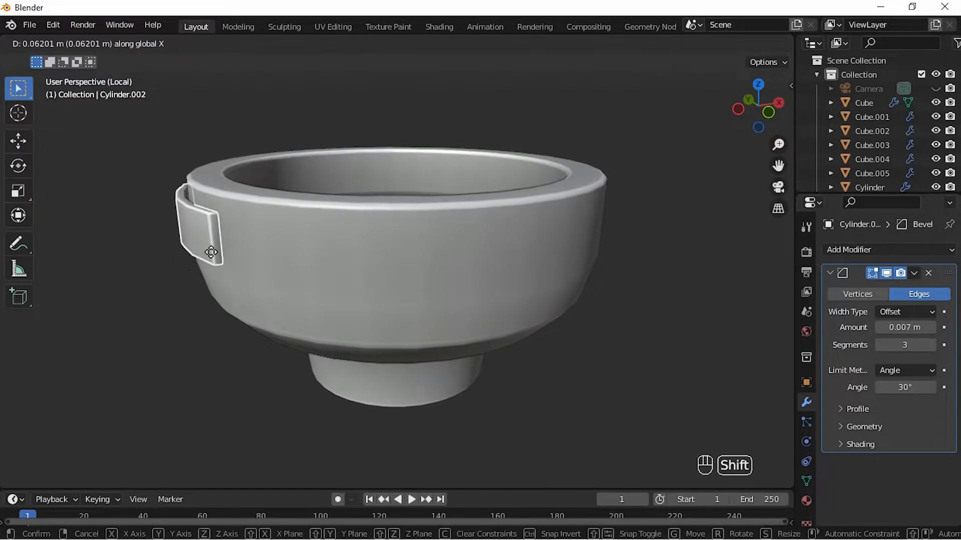
{"action": "key", "text": "a"}
{"action": "key", "text": "alt+a"}
{"action": "scroll", "coordinate": [352, 248], "scroll_direction": "down", "scroll_amount": 2}
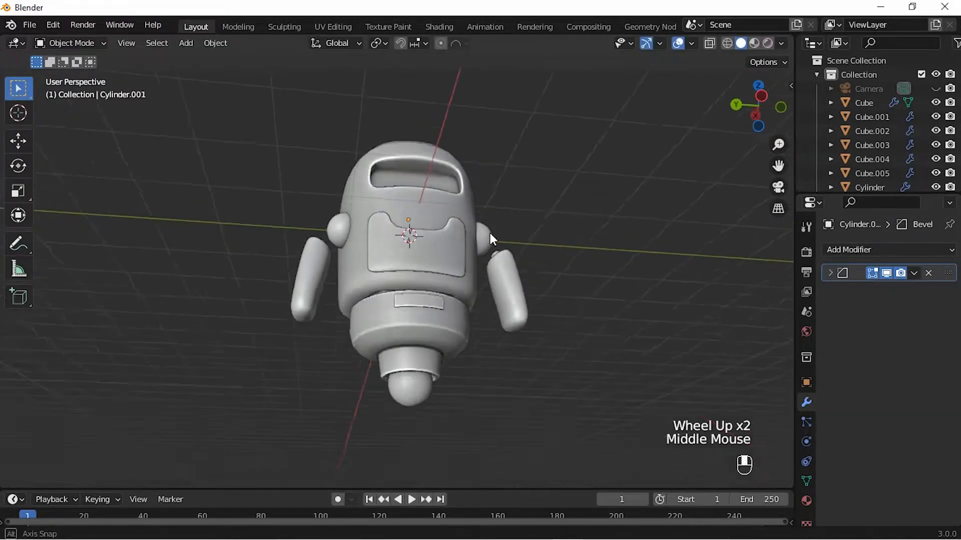
{"action": "scroll", "coordinate": [410, 365], "scroll_direction": "up", "scroll_amount": 1}
Select the bottom rim loops of the base cylinder's lower collar and scale them up to widen its opening
{"action": "left_click", "coordinate": [410, 364]}
{"action": "middle_click_drag", "start_coordinate": [409, 364], "coordinate": [436, 345]}
{"action": "scroll", "coordinate": [420, 341], "scroll_direction": "up", "scroll_amount": 1}
{"action": "key", "text": "Tab"}
{"action": "left_click", "coordinate": [429, 353]}
{"action": "scroll", "coordinate": [439, 340], "scroll_direction": "up", "scroll_amount": 1}
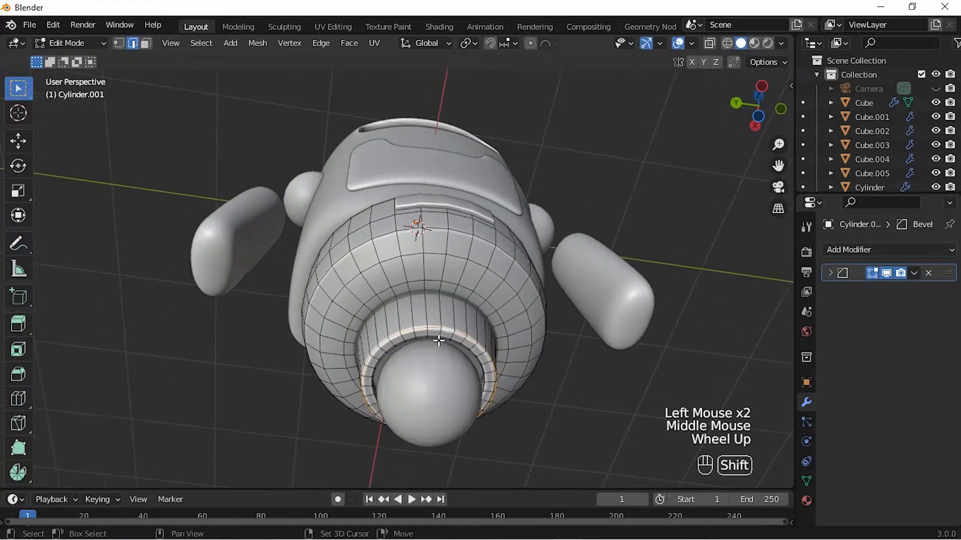
{"action": "key", "text": "s"}
{"action": "left_click", "coordinate": [476, 366]}
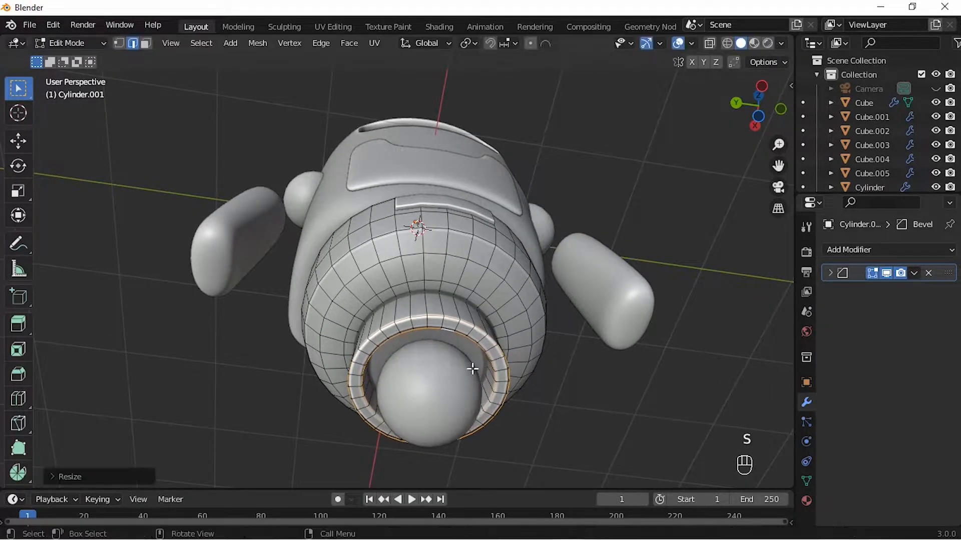
{"action": "key", "text": "Tab"}
Scale the sphere under the lower collar up to about 1.29 times its size and deselect it
{"action": "left_click", "coordinate": [452, 387]}
{"action": "key", "text": "s"}
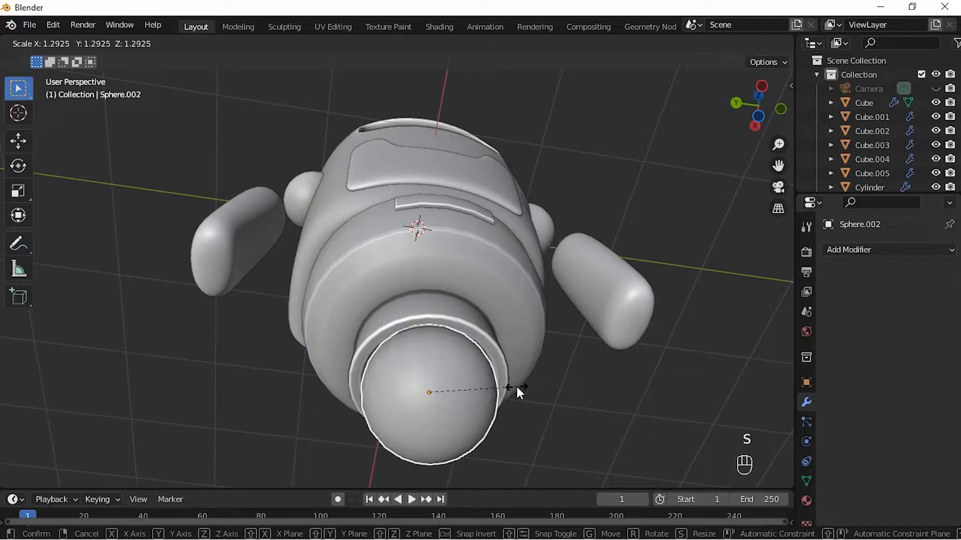
{"action": "left_click", "coordinate": [515, 389]}
{"action": "key", "text": "alt+a"}
Select the faces at the lower end of the arm and delete them
{"action": "left_click", "coordinate": [575, 369]}
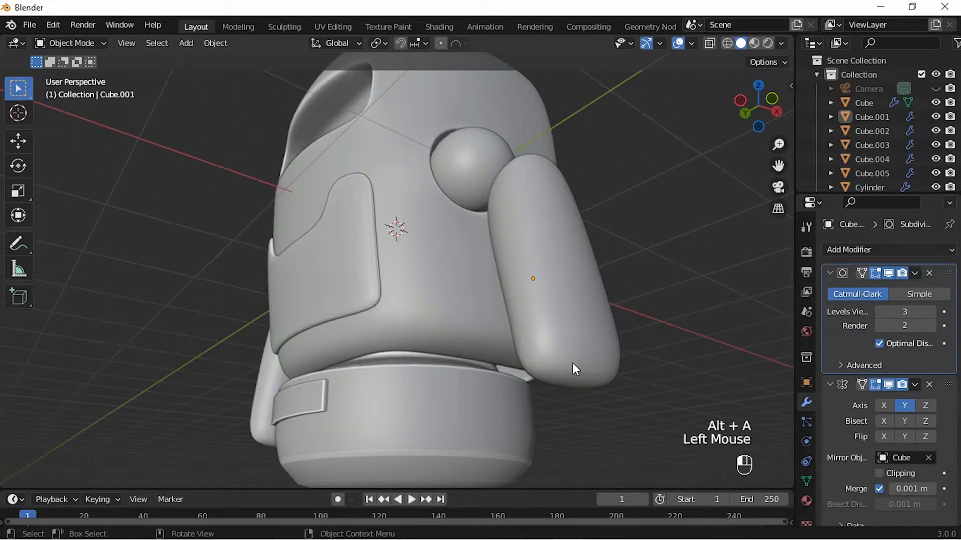
{"action": "key", "text": "Tab"}
{"action": "middle_click_drag", "start_coordinate": [572, 367], "coordinate": [554, 343]}
{"action": "key", "text": "3"}
{"action": "left_click", "coordinate": [503, 237]}
{"action": "left_click", "coordinate": [542, 256], "text": "shift"}
{"action": "left_click", "coordinate": [553, 263], "text": "shift"}
{"action": "left_click", "coordinate": [575, 271], "text": "shift"}
{"action": "left_click", "coordinate": [567, 282], "text": "shift"}
{"action": "key", "text": "x"}
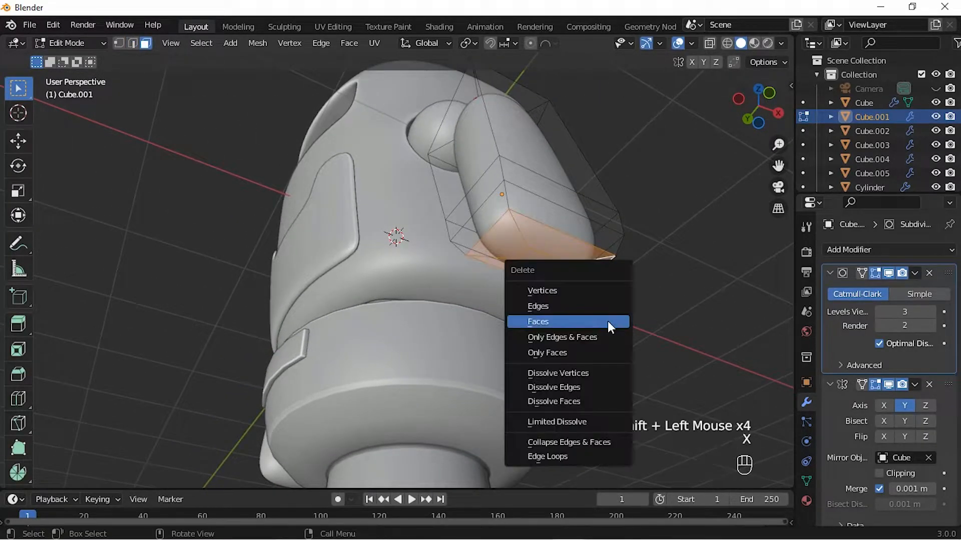
{"action": "left_click", "coordinate": [608, 321]}
Extrude the arm's open rim inward and up into the arm, and fill the remaining hole with a face
{"action": "middle_click_drag", "start_coordinate": [583, 295], "coordinate": [581, 293]}
{"action": "key", "text": "e"}
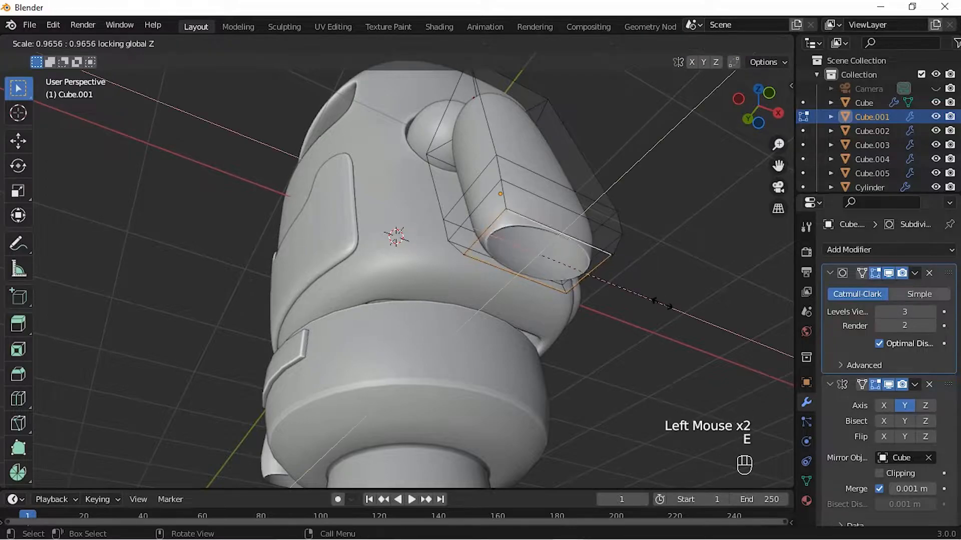
{"action": "left_click", "coordinate": [645, 292]}
{"action": "middle_click_drag", "start_coordinate": [583, 280], "coordinate": [593, 282]}
{"action": "key", "text": "e"}
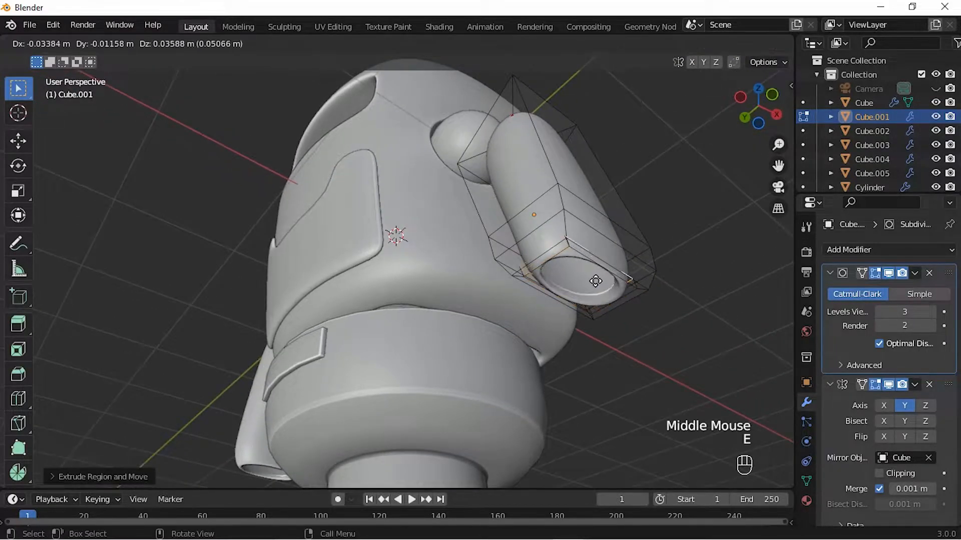
{"action": "left_click", "coordinate": [591, 283]}
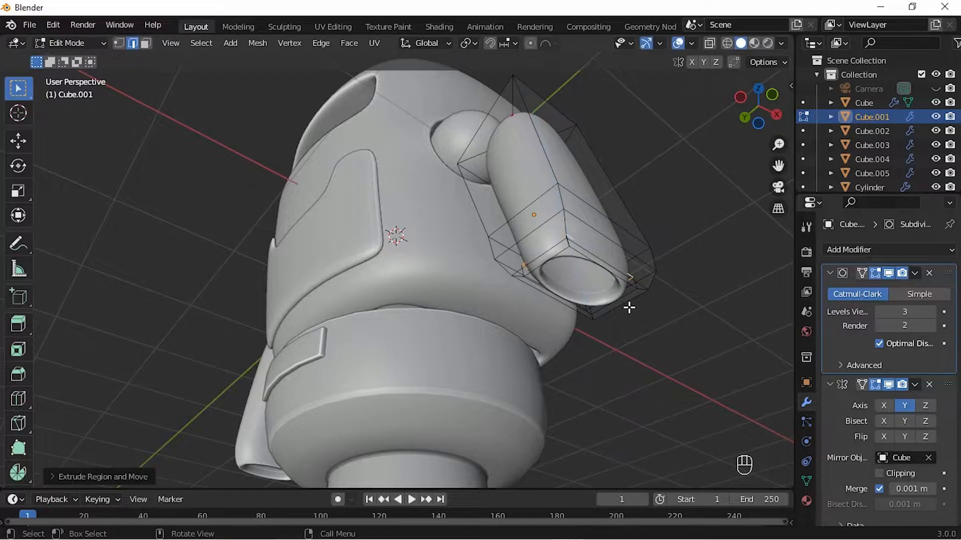
{"action": "key", "text": "f"}
{"action": "key", "text": "Tab"}
{"action": "key", "text": "alt+a"}
Add a cube mesh at the 3D cursor and isolate it
{"action": "scroll", "coordinate": [594, 315], "scroll_direction": "down", "scroll_amount": 2}
{"action": "middle_click_drag", "start_coordinate": [594, 320], "coordinate": [520, 329]}
{"action": "key", "text": "shift+a"}
{"action": "mouse_move", "coordinate": [685, 251]}
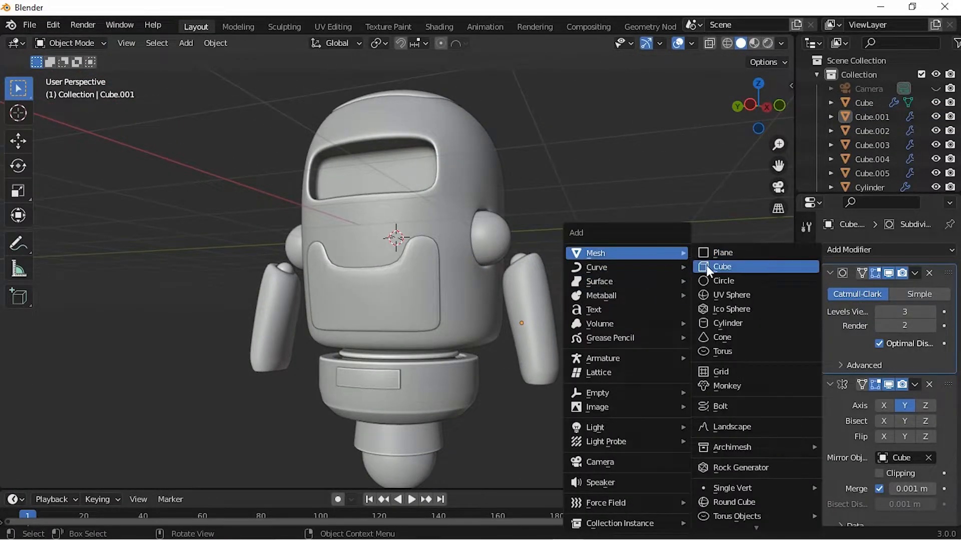
{"action": "left_click", "coordinate": [706, 265]}
{"action": "scroll", "coordinate": [554, 280], "scroll_direction": "down", "scroll_amount": 1}
{"action": "middle_click_drag", "start_coordinate": [554, 280], "coordinate": [489, 309]}
{"action": "key", "text": "KP_Divide"}
{"action": "scroll", "coordinate": [550, 298], "scroll_direction": "down", "scroll_amount": 4}
Crease the edges around the cube's top and bottom faces
{"action": "key", "text": "Tab"}
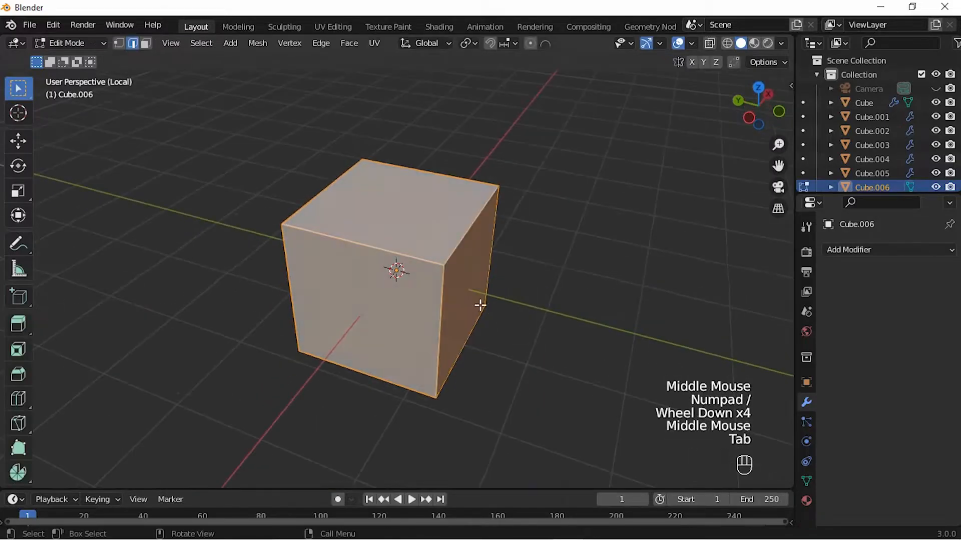
{"action": "left_click_drag", "start_coordinate": [272, 128], "coordinate": [495, 260]}
{"action": "middle_click_drag", "start_coordinate": [495, 260], "coordinate": [255, 159]}
{"action": "left_click_drag", "start_coordinate": [255, 159], "coordinate": [526, 241]}
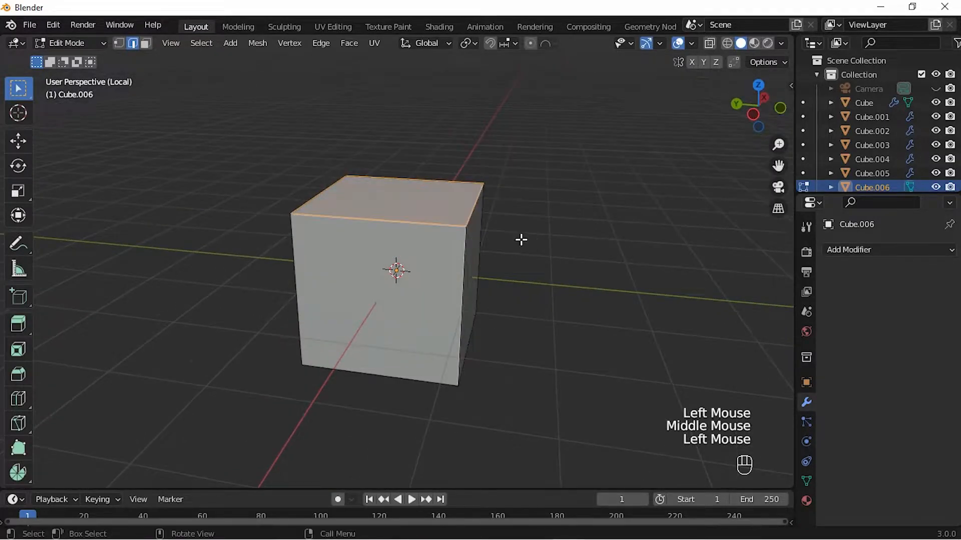
{"action": "key", "text": "shift+e"}
{"action": "left_click", "coordinate": [385, 433]}
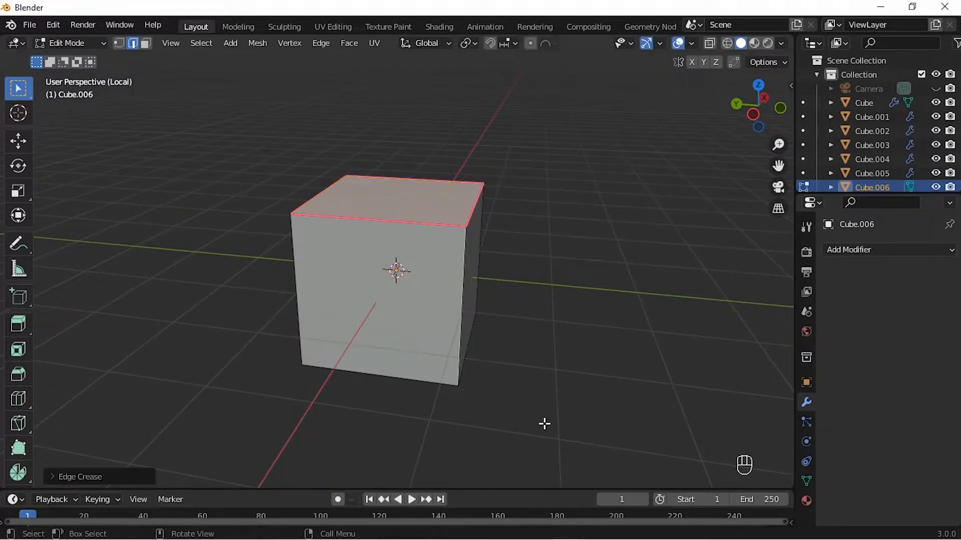
{"action": "middle_click_drag", "start_coordinate": [544, 424], "coordinate": [536, 350]}
{"action": "left_click_drag", "start_coordinate": [242, 310], "coordinate": [558, 388]}
{"action": "key", "text": "shift+e"}
{"action": "left_click", "coordinate": [508, 296]}
Add a Subdivision modifier with viewport level 2 to the cube and shade it smooth
{"action": "key", "text": "Tab"}
{"action": "key", "text": "ctrl+1"}
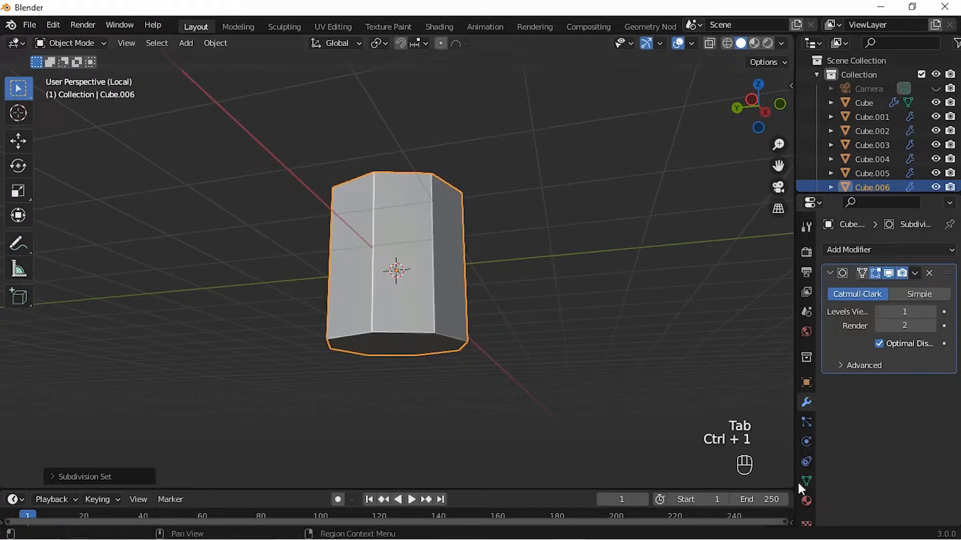
{"action": "left_click", "coordinate": [806, 481]}
{"action": "scroll", "coordinate": [877, 438], "scroll_direction": "down", "scroll_amount": 3}
{"action": "left_click", "coordinate": [806, 403]}
{"action": "left_click", "coordinate": [930, 312]}
{"action": "middle_click_drag", "start_coordinate": [550, 253], "coordinate": [547, 281]}
{"action": "right_click", "coordinate": [549, 266]}
{"action": "left_click", "coordinate": [500, 268]}
Add a horizontal loop cut around the middle of the cube and move it sideways to bend the shape
{"action": "key", "text": "Tab"}
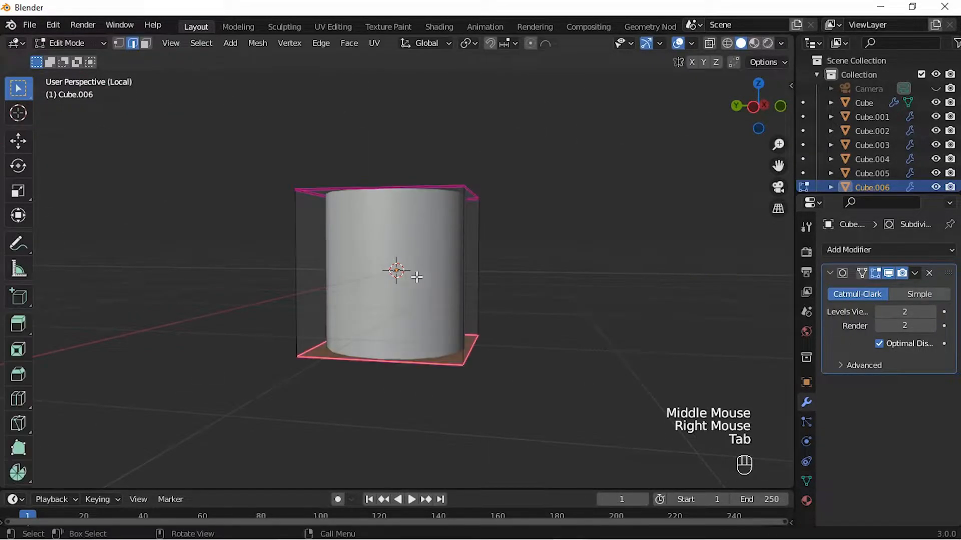
{"action": "key", "text": "ctrl+r"}
{"action": "left_click", "coordinate": [434, 280]}
{"action": "middle_click_drag", "start_coordinate": [436, 281], "coordinate": [467, 334]}
{"action": "key", "text": "g"}
{"action": "left_click", "coordinate": [491, 292]}
Reposition the bent shape's bottom face and bevel its edges
{"action": "left_click_drag", "start_coordinate": [257, 328], "coordinate": [510, 378]}
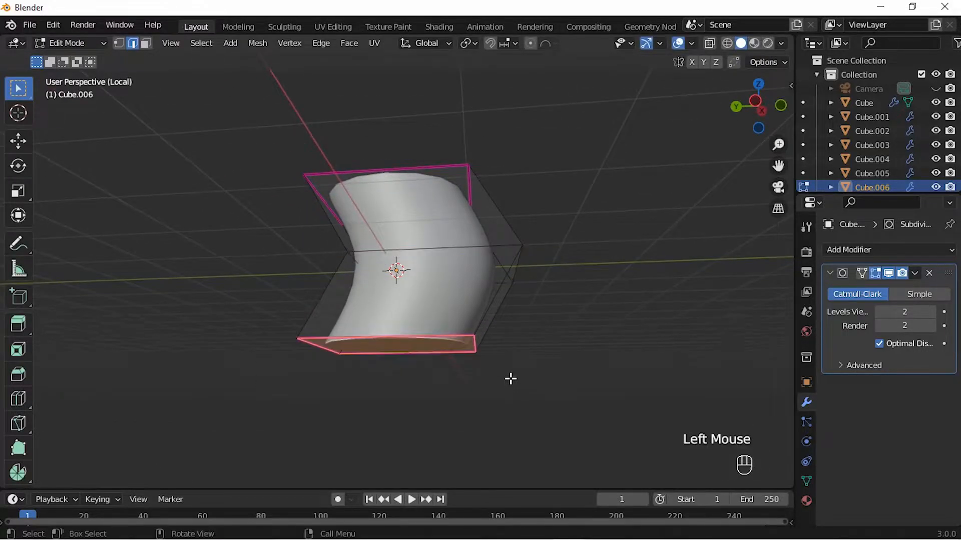
{"action": "key", "text": "g"}
{"action": "left_click", "coordinate": [509, 400]}
{"action": "key", "text": "ctrl+b"}
{"action": "left_click", "coordinate": [530, 366]}
Remove the crease from the upper edge loop of the beveled bottom
{"action": "left_click", "coordinate": [432, 328]}
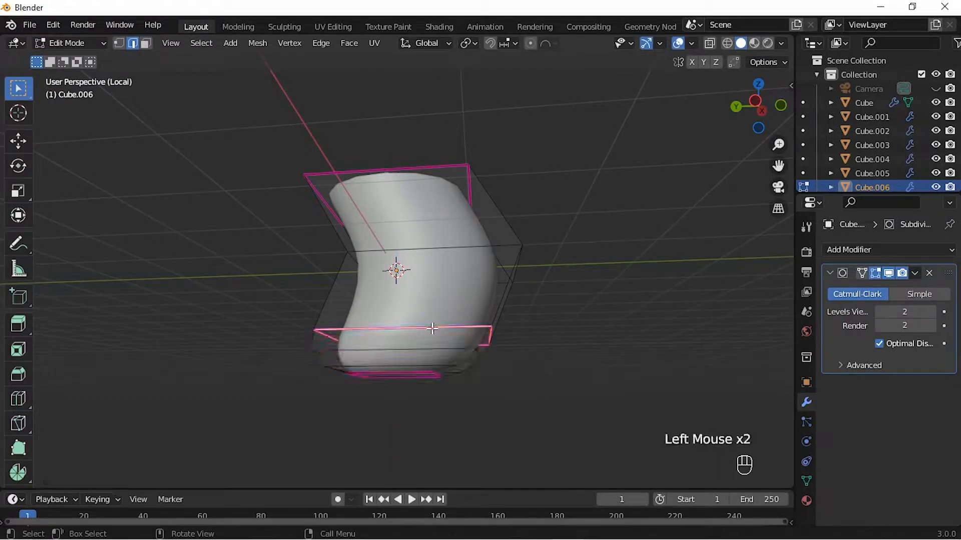
{"action": "key", "text": "shift+r"}
{"action": "right_click", "coordinate": [664, 359]}
{"action": "key", "text": "ctrl+z"}
{"action": "key", "text": "shift+e"}
{"action": "left_click", "coordinate": [596, 341]}
{"action": "key", "text": "shift+e"}
{"action": "left_click", "coordinate": [651, 335]}
{"action": "key", "text": "shift+e"}
{"action": "left_click", "coordinate": [542, 336]}
{"action": "scroll", "coordinate": [526, 328], "scroll_direction": "down", "scroll_amount": 1}
{"action": "key", "text": "Tab"}
{"action": "middle_click_drag", "start_coordinate": [508, 322], "coordinate": [497, 343]}
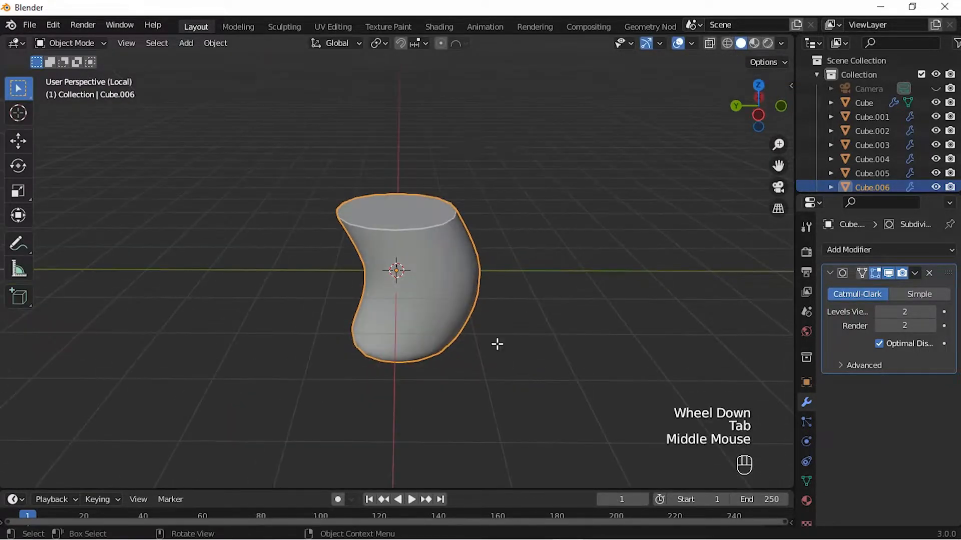
Move the side edge of the bent shape's creased top face slightly inward and deselect the object
{"action": "key", "text": "Tab"}
{"action": "key", "text": "g"}
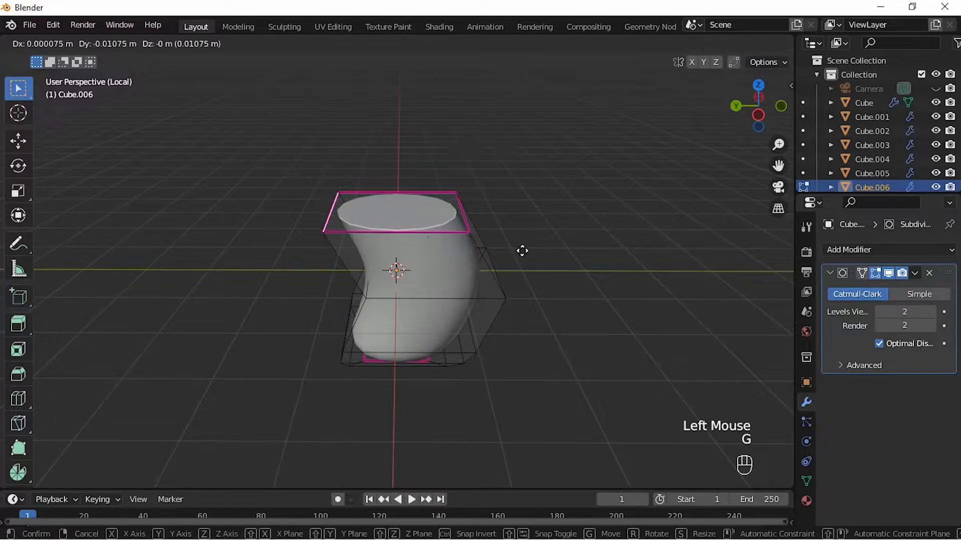
{"action": "left_click", "coordinate": [530, 251]}
{"action": "key", "text": "Tab"}
{"action": "key", "text": "alt+a"}
{"action": "scroll", "coordinate": [490, 300], "scroll_direction": "down", "scroll_amount": 2}
{"action": "middle_click_drag", "start_coordinate": [490, 299], "coordinate": [481, 255]}
Enable proportional editing and move the vertices at the bent shape's lower inner side to refine its curve
{"action": "scroll", "coordinate": [482, 255], "scroll_direction": "up", "scroll_amount": 1}
{"action": "key", "text": "Tab"}
{"action": "left_click", "coordinate": [353, 333]}
{"action": "mouse_move", "coordinate": [328, 356]}
{"action": "middle_mouse_down"}
{"action": "mouse_move", "coordinate": [325, 335]}
{"action": "mouse_move", "coordinate": [324, 352]}
{"action": "middle_mouse_up"}
{"action": "key", "text": "1"}
{"action": "scroll", "coordinate": [323, 351], "scroll_direction": "up", "scroll_amount": 1}
{"action": "key", "text": "g"}
{"action": "right_click", "coordinate": [350, 355]}
{"action": "left_click", "coordinate": [531, 43]}
{"action": "key", "text": "g"}
{"action": "left_click", "coordinate": [324, 316]}
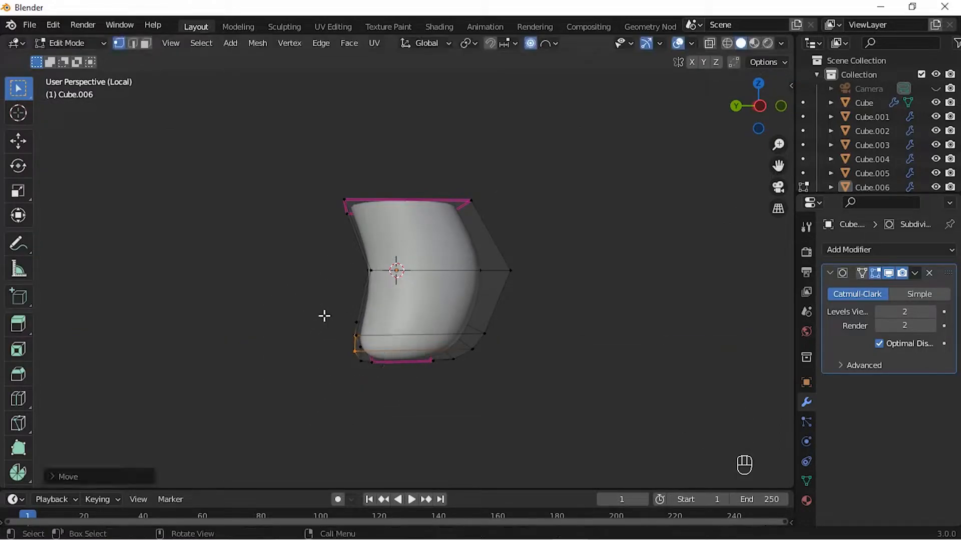
Show the whole robot again and scale the bent shape far down in the left orthographic view
{"action": "key", "text": "Tab"}
{"action": "left_click", "coordinate": [403, 313]}
{"action": "key", "text": "KP_Divide"}
{"action": "middle_click_drag", "start_coordinate": [427, 311], "coordinate": [467, 299]}
{"action": "key", "text": "KP_1"}
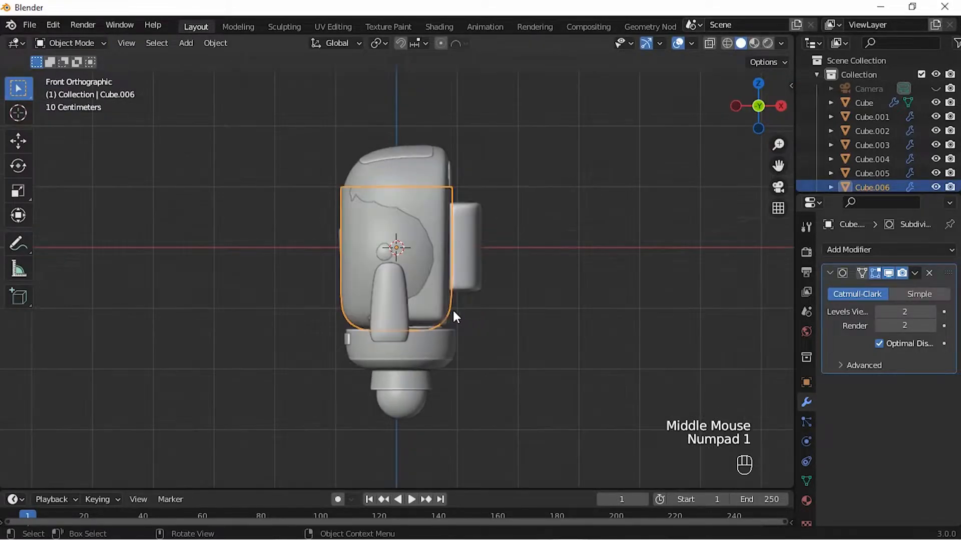
{"action": "key", "text": "ctrl+KP_3"}
{"action": "key", "text": "s"}
{"action": "left_click", "coordinate": [461, 274]}
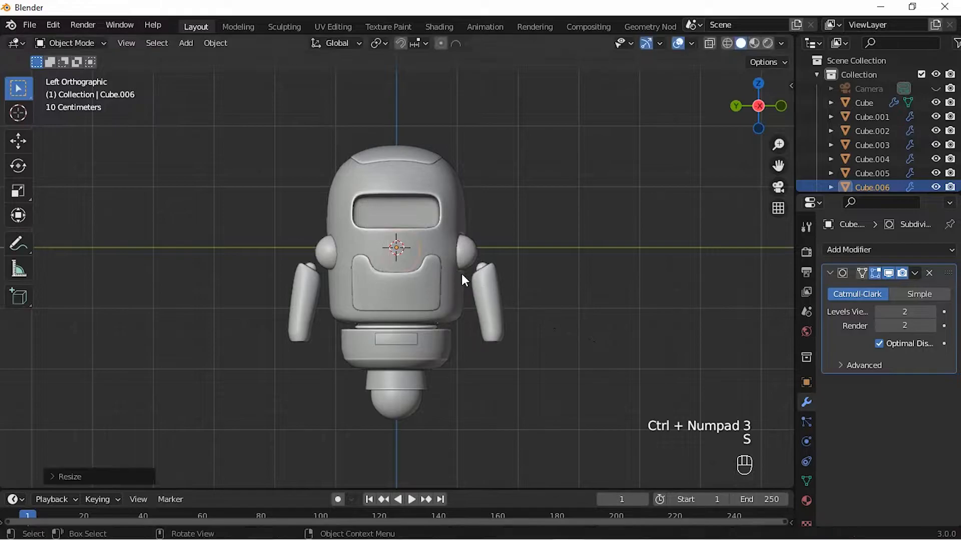
Place the bent finger shape beneath the robot's right-hand arm, scaling it down and adjusting its height along Z
{"action": "key", "text": "g"}
{"action": "left_click", "coordinate": [556, 389]}
{"action": "key", "text": "s"}
{"action": "left_click", "coordinate": [533, 358]}
{"action": "middle_click_drag", "start_coordinate": [533, 358], "coordinate": [537, 376]}
{"action": "scroll", "coordinate": [538, 377], "scroll_direction": "up", "scroll_amount": 1}
{"action": "key", "text": "s"}
{"action": "key", "text": "z"}
{"action": "left_click", "coordinate": [544, 377]}
{"action": "key", "text": "g"}
{"action": "left_click", "coordinate": [475, 344]}
Scale the finger narrower on X and Y only, and duplicate it along the X axis
{"action": "middle_click_drag", "start_coordinate": [474, 344], "coordinate": [444, 371]}
{"action": "key", "text": "s"}
{"action": "key", "text": "shift+z"}
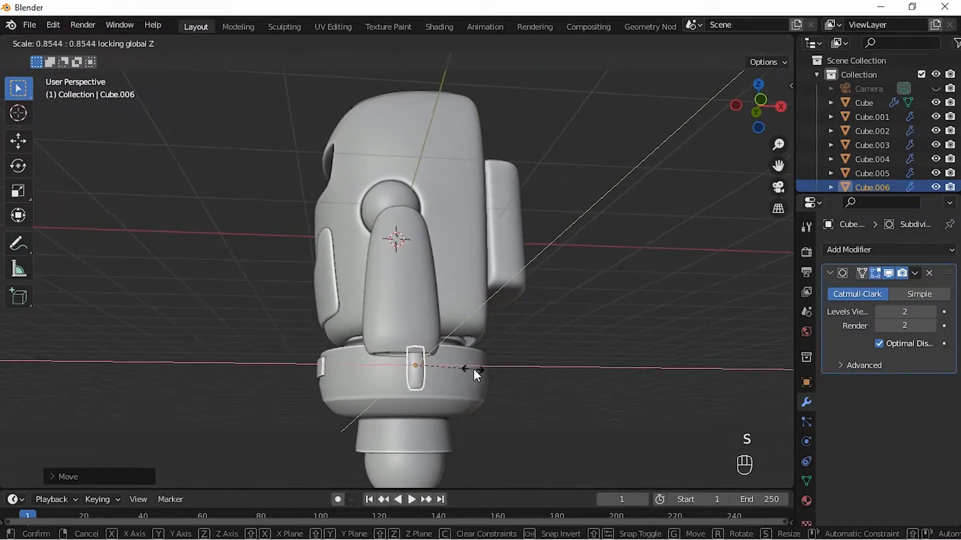
{"action": "left_click", "coordinate": [475, 369]}
{"action": "key", "text": "s"}
{"action": "key", "text": "shift+d"}
{"action": "key", "text": "x"}
{"action": "left_click", "coordinate": [457, 372]}
Adjust the spacing of the two fingers along the X axis beneath the arm
{"action": "left_click", "coordinate": [416, 367]}
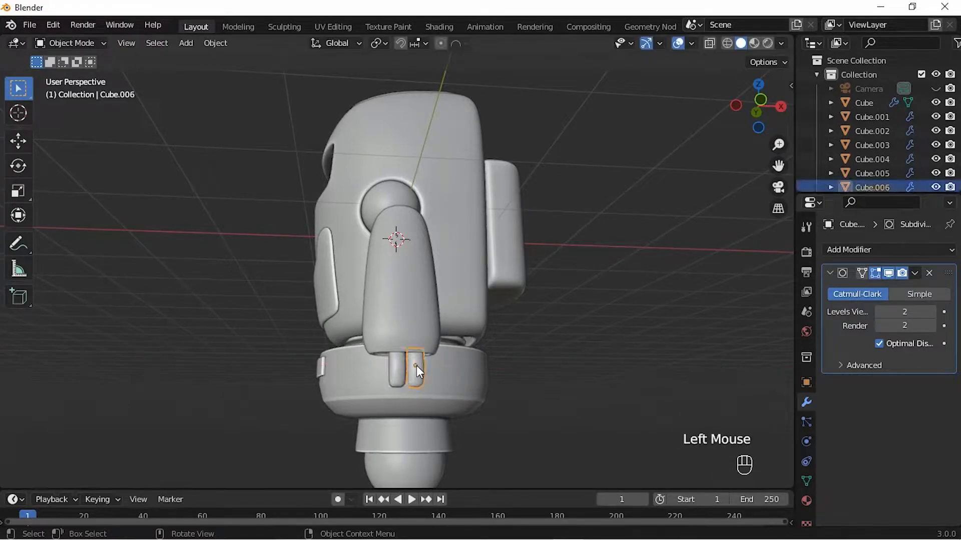
{"action": "key", "text": "ctrl+z"}
{"action": "key", "text": "g"}
{"action": "key", "text": "x"}
{"action": "left_click", "coordinate": [443, 364]}
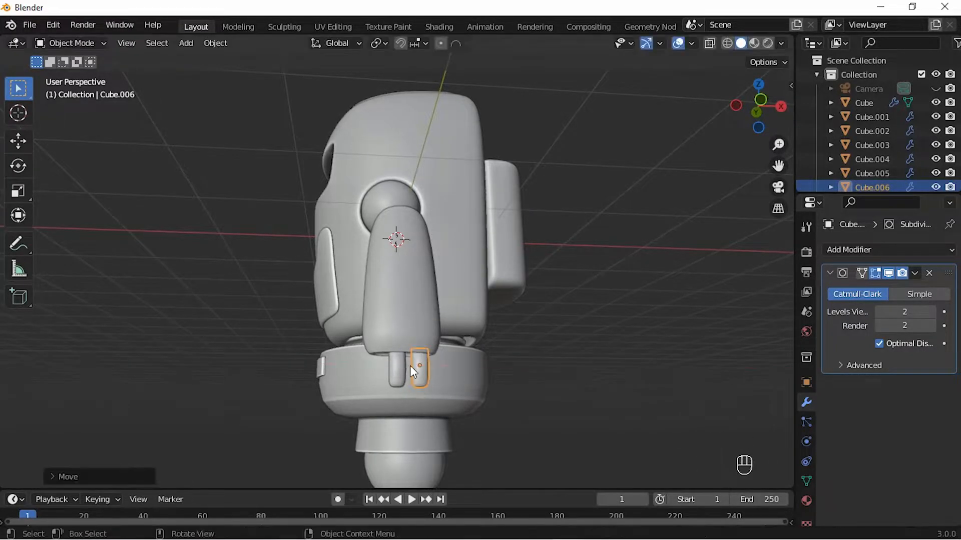
{"action": "left_click", "coordinate": [399, 369]}
{"action": "key", "text": "g"}
{"action": "key", "text": "x"}
{"action": "left_click", "coordinate": [446, 368]}
Duplicate the last moved finger along the X axis as a third finger and deselect it
{"action": "key", "text": "shift+d"}
{"action": "key", "text": "x"}
{"action": "left_click", "coordinate": [425, 368]}
{"action": "key", "text": "alt+a"}
Duplicate the front finger as a thumb and position it at the front of the arm's lower end
{"action": "middle_click_drag", "start_coordinate": [426, 368], "coordinate": [493, 386]}
{"action": "left_click", "coordinate": [485, 386]}
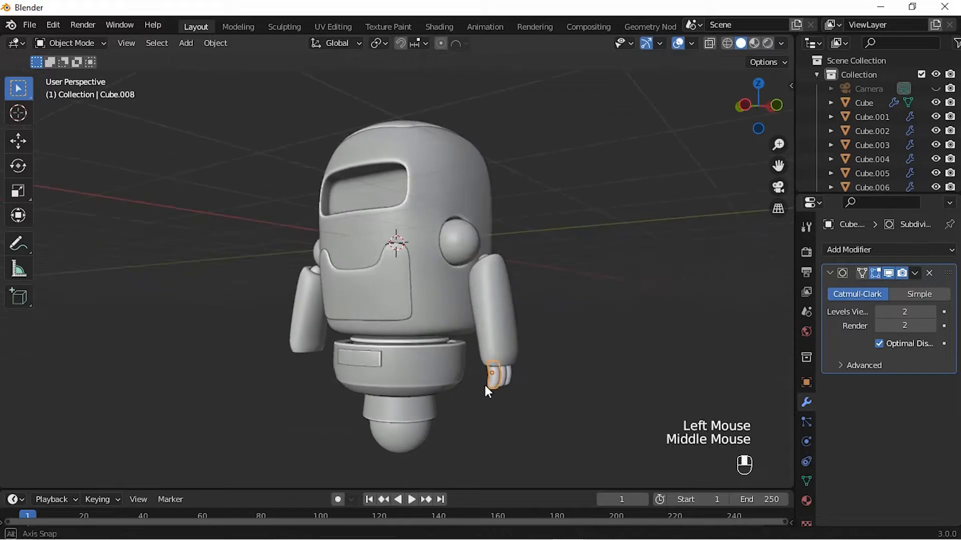
{"action": "scroll", "coordinate": [485, 385], "scroll_direction": "up", "scroll_amount": 1}
{"action": "key", "text": "shift+d"}
{"action": "left_click", "coordinate": [500, 367]}
{"action": "key", "text": "g"}
{"action": "key", "text": "x"}
{"action": "left_click", "coordinate": [507, 379]}
Rotate the thumb about the Z axis to face the fingers and tilt it about the Y axis
{"action": "key", "text": "r"}
{"action": "key", "text": "z"}
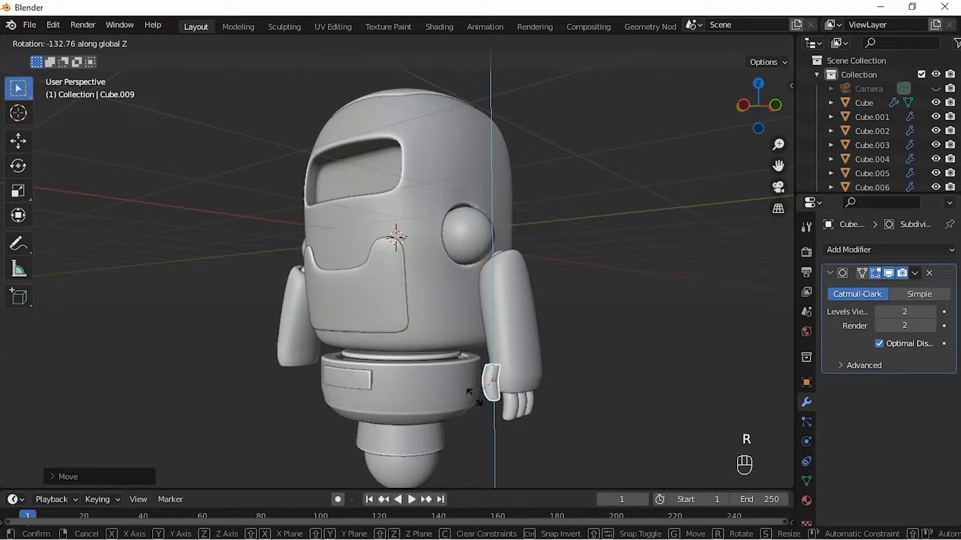
{"action": "left_click", "coordinate": [502, 404]}
{"action": "key", "text": "r"}
{"action": "key", "text": "y"}
{"action": "left_click", "coordinate": [493, 398]}
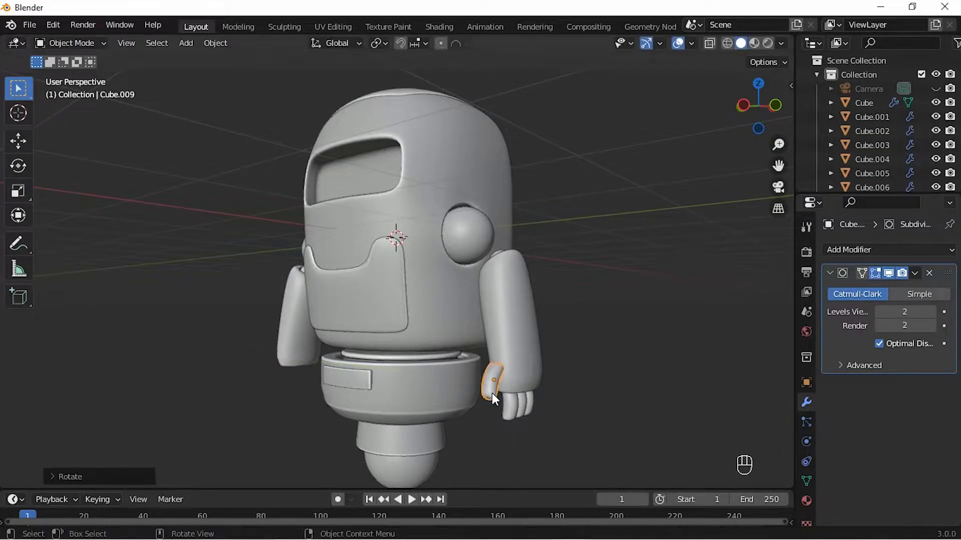
Move the thumb along X toward the arm and lower it along Z beside the fingers
{"action": "key", "text": "g"}
{"action": "key", "text": "x"}
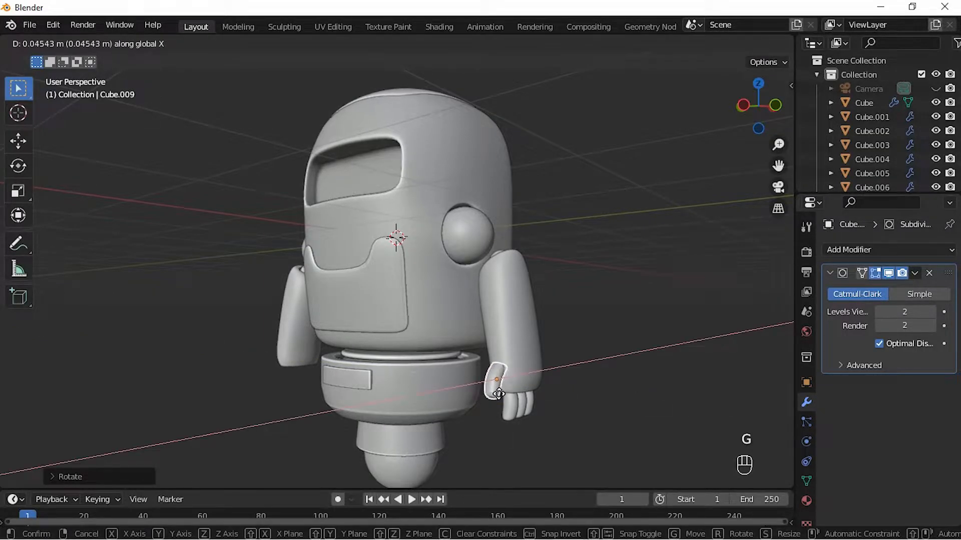
{"action": "left_click", "coordinate": [499, 394]}
{"action": "key", "text": "g"}
{"action": "key", "text": "z"}
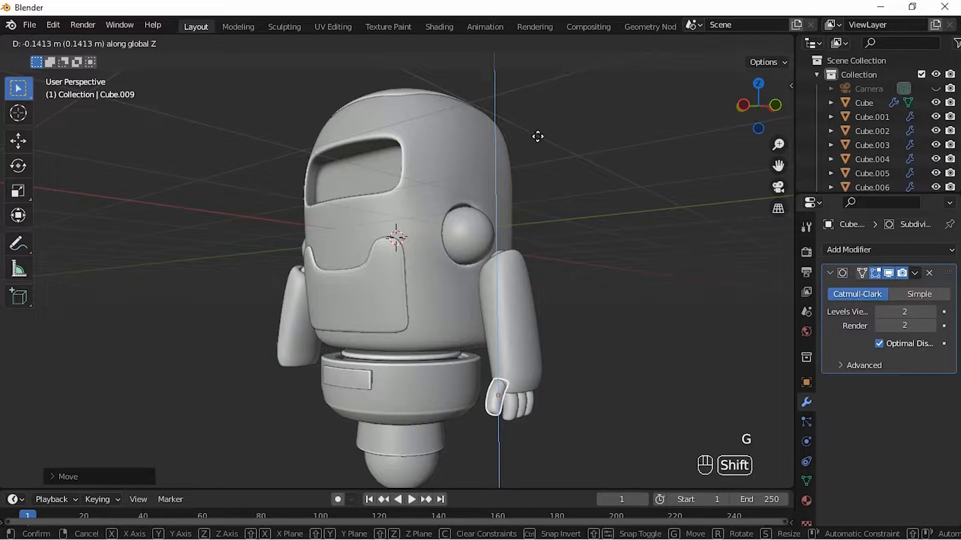
{"action": "left_click", "coordinate": [529, 51]}
{"action": "key", "text": "alt+a"}
{"action": "middle_click_drag", "start_coordinate": [533, 452], "coordinate": [550, 474]}
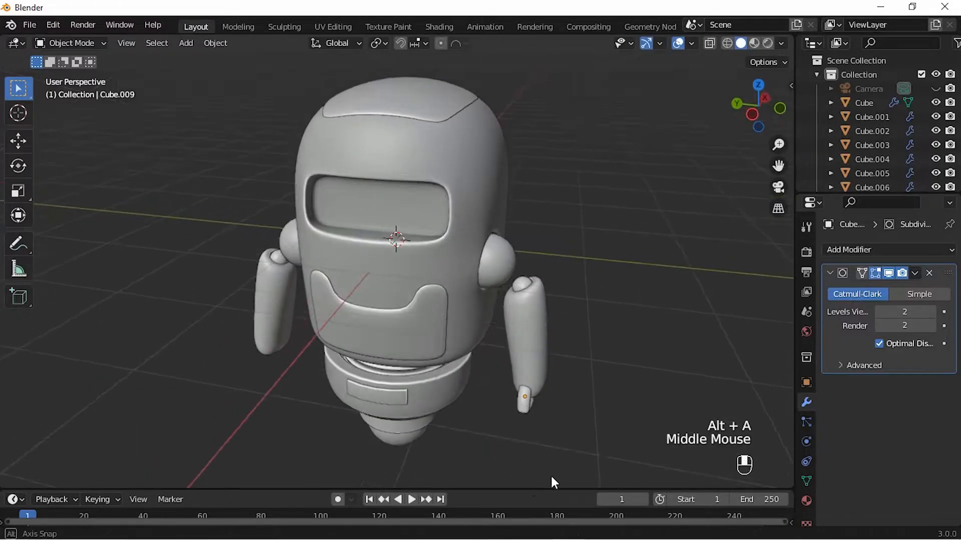
Turn the thumb slightly about the Z axis and reposition it under the arm
{"action": "left_click", "coordinate": [526, 406]}
{"action": "middle_click_drag", "start_coordinate": [526, 406], "coordinate": [530, 437]}
{"action": "scroll", "coordinate": [535, 440], "scroll_direction": "up", "scroll_amount": 2}
{"action": "key", "text": "r"}
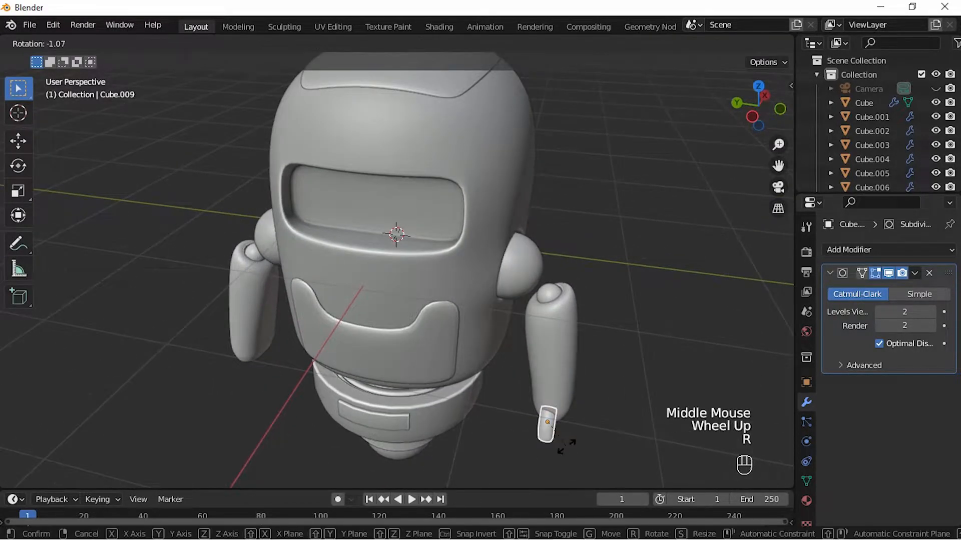
{"action": "key", "text": "z"}
{"action": "left_click", "coordinate": [569, 443]}
{"action": "middle_click_drag", "start_coordinate": [561, 442], "coordinate": [561, 442]}
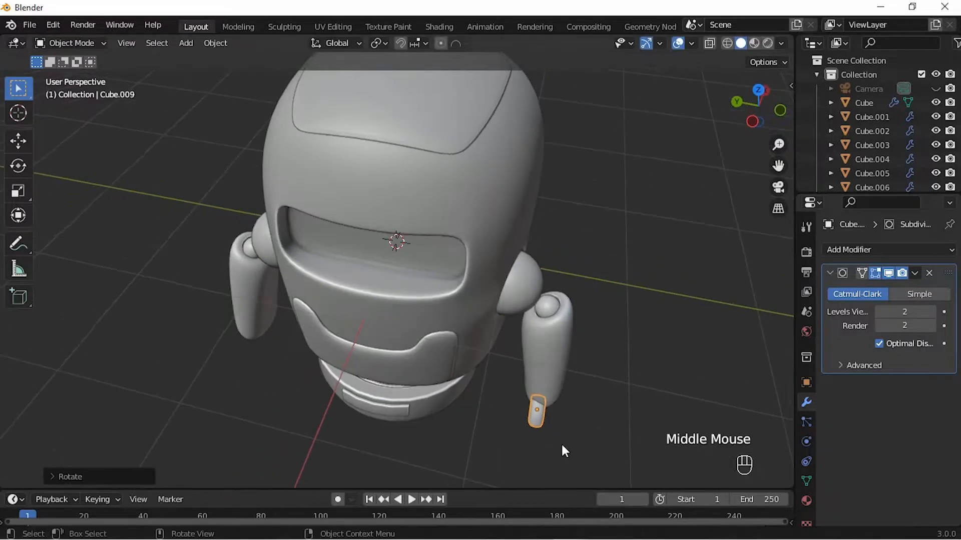
{"action": "key", "text": "g"}
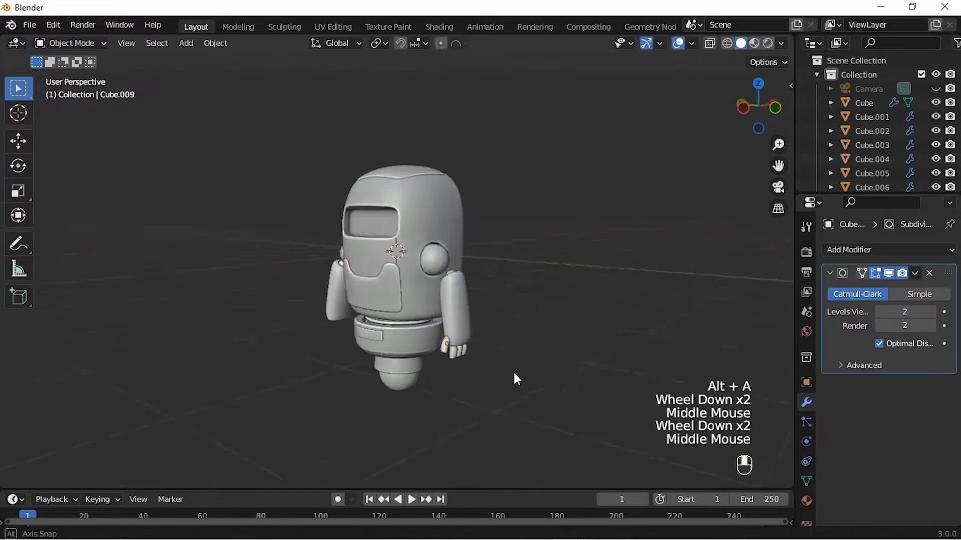
Join the three fingers and the thumb into one hand object
{"action": "middle_click_drag", "start_coordinate": [514, 373], "coordinate": [511, 366]}
{"action": "scroll", "coordinate": [511, 367], "scroll_direction": "up", "scroll_amount": 1}
{"action": "middle_click_drag", "start_coordinate": [511, 366], "coordinate": [449, 371]}
{"action": "scroll", "coordinate": [448, 371], "scroll_direction": "up", "scroll_amount": 1}
{"action": "scroll", "coordinate": [448, 371], "scroll_direction": "up", "scroll_amount": 1}
{"action": "left_click", "coordinate": [489, 398]}
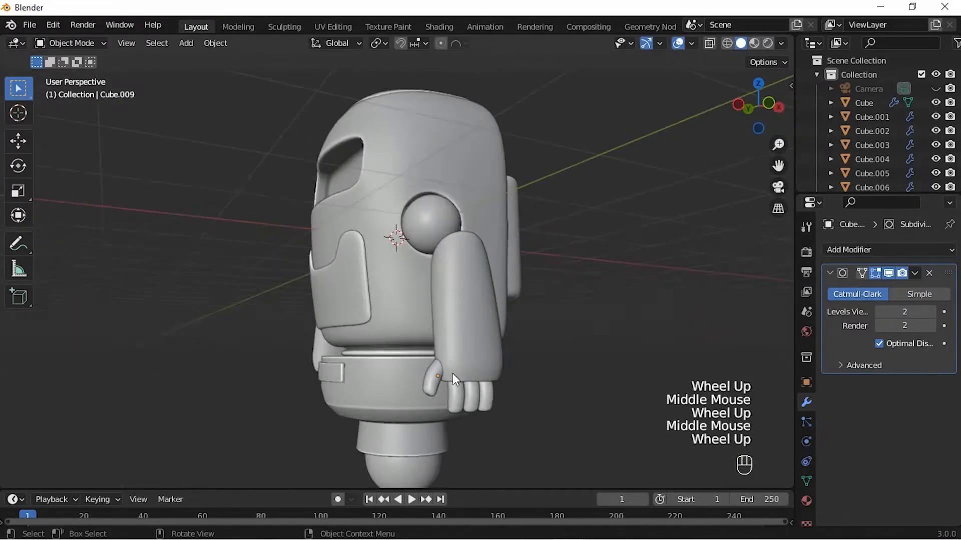
{"action": "left_click", "coordinate": [475, 398], "text": "shift"}
{"action": "left_click", "coordinate": [440, 387], "text": "shift"}
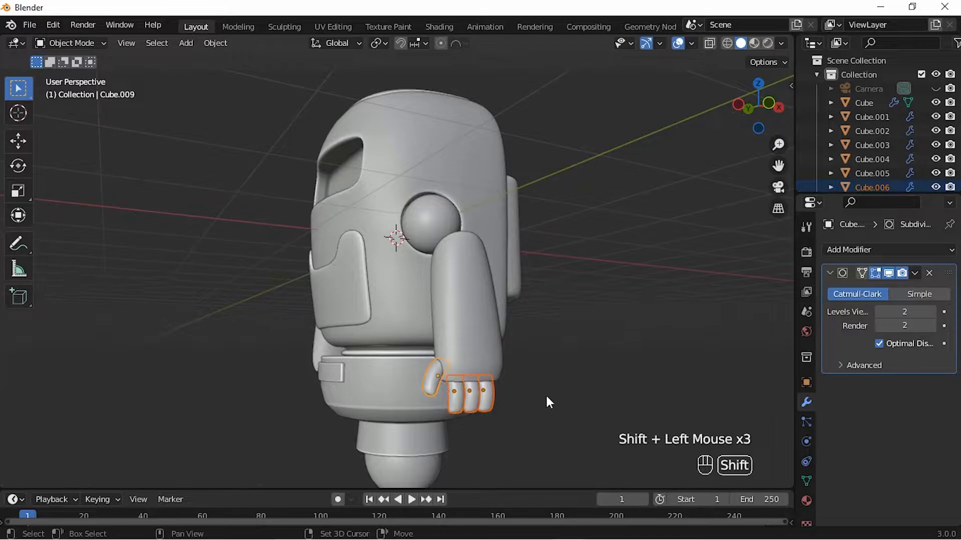
{"action": "key", "text": "ctrl+j"}
{"action": "key", "text": "alt+a"}
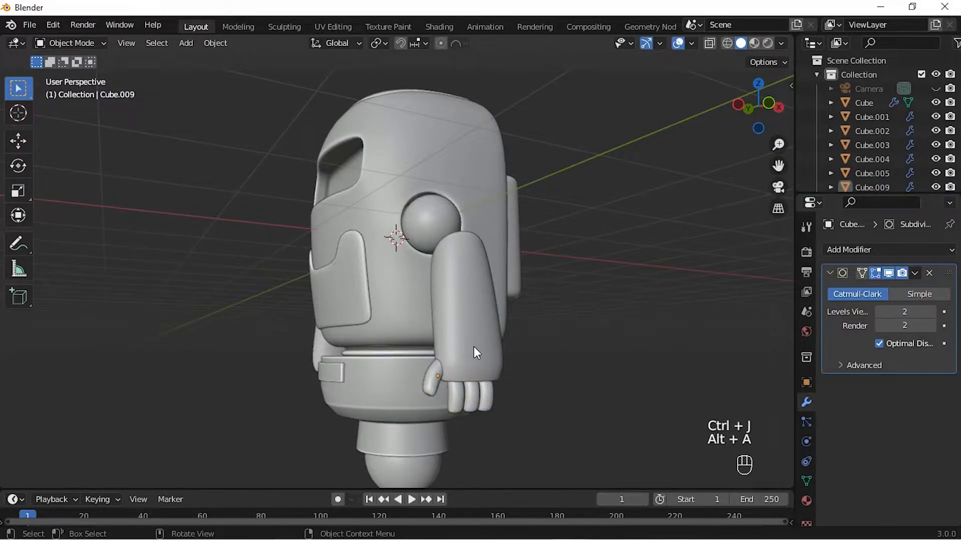
Add a Mirror modifier to the joined hand, using the robot's body as the mirror object
{"action": "left_click", "coordinate": [463, 380]}
{"action": "scroll", "coordinate": [509, 395], "scroll_direction": "down", "scroll_amount": 1}
{"action": "middle_click_drag", "start_coordinate": [511, 396], "coordinate": [531, 393]}
{"action": "left_click", "coordinate": [839, 250]}
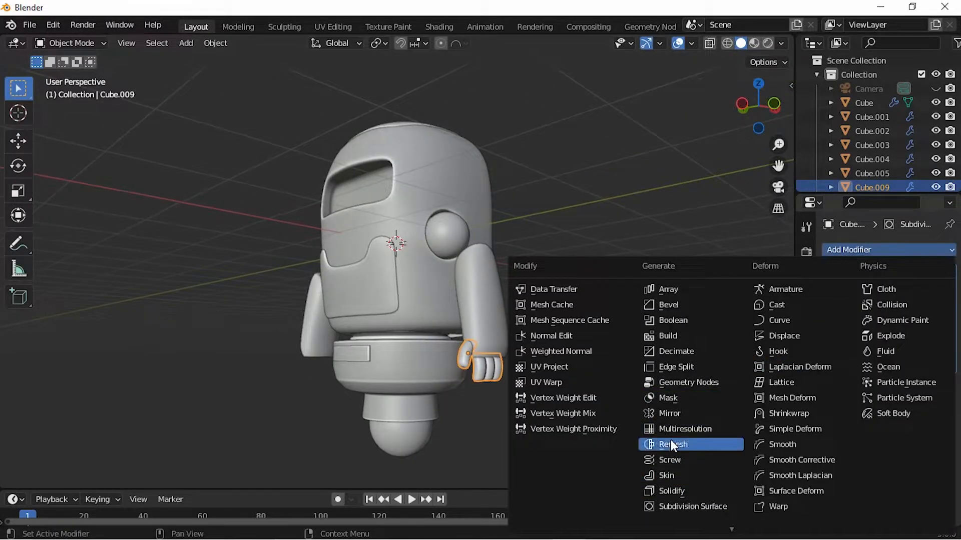
{"action": "left_click", "coordinate": [661, 414]}
{"action": "scroll", "coordinate": [630, 410], "scroll_direction": "down", "scroll_amount": 1}
{"action": "middle_click_drag", "start_coordinate": [629, 409], "coordinate": [780, 394]}
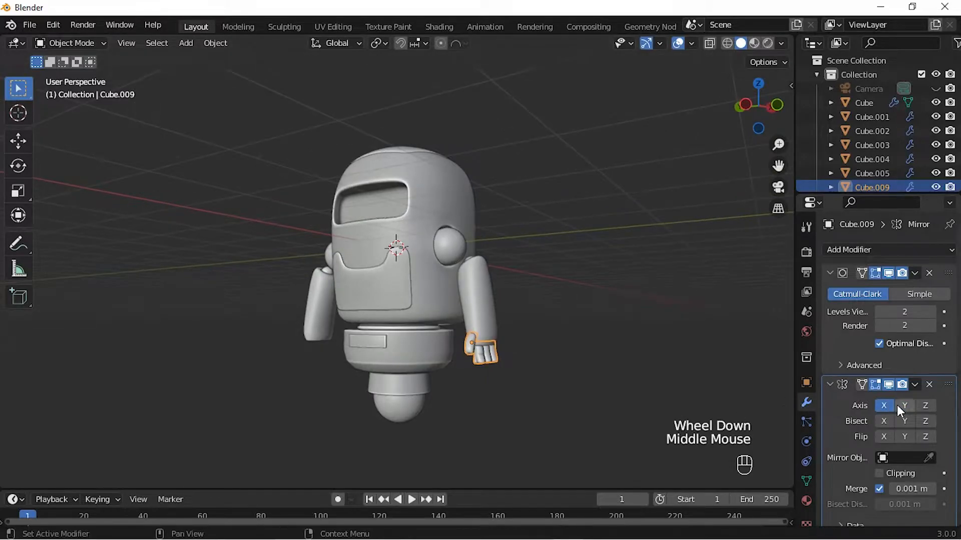
{"action": "left_click", "coordinate": [399, 296]}
{"action": "middle_click_drag", "start_coordinate": [399, 296], "coordinate": [428, 337]}
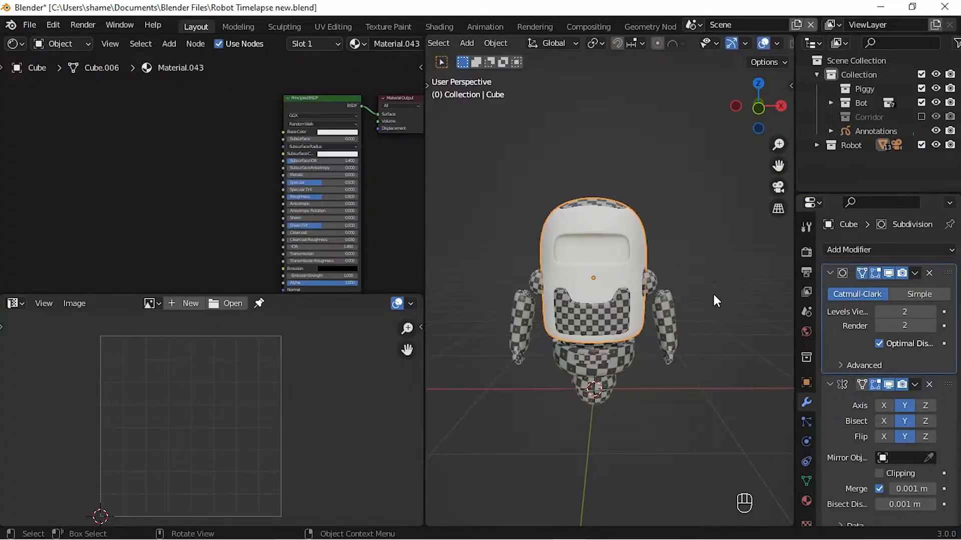
Isolate the robot's body and add an Image Texture node connected to the Principled BSDF's base color
{"action": "middle_click_drag", "start_coordinate": [713, 292], "coordinate": [584, 311]}
{"action": "scroll", "coordinate": [670, 316], "scroll_direction": "down", "scroll_amount": 2}
{"action": "middle_click_drag", "start_coordinate": [669, 317], "coordinate": [575, 314]}
{"action": "key", "text": "KP_Divide"}
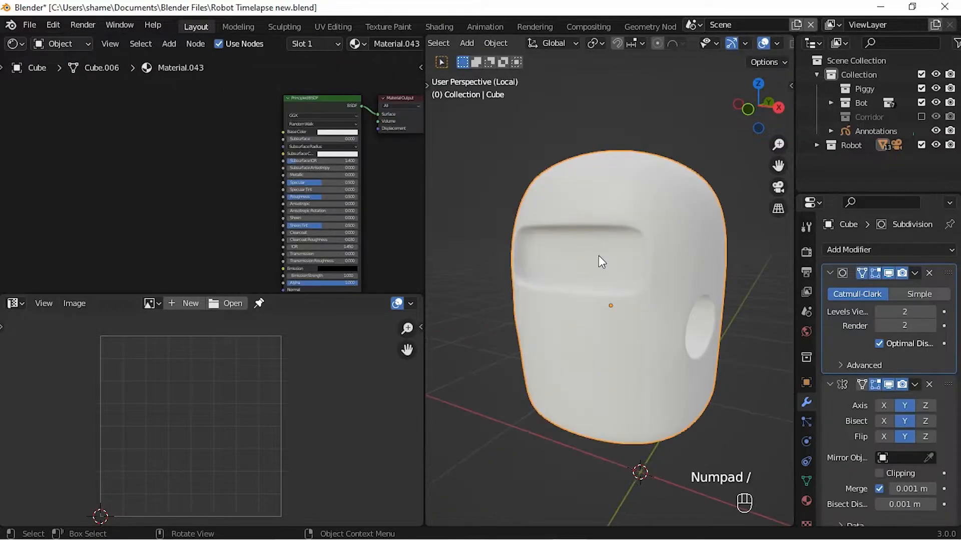
{"action": "key", "text": "shift+a"}
{"action": "left_click", "coordinate": [229, 163]}
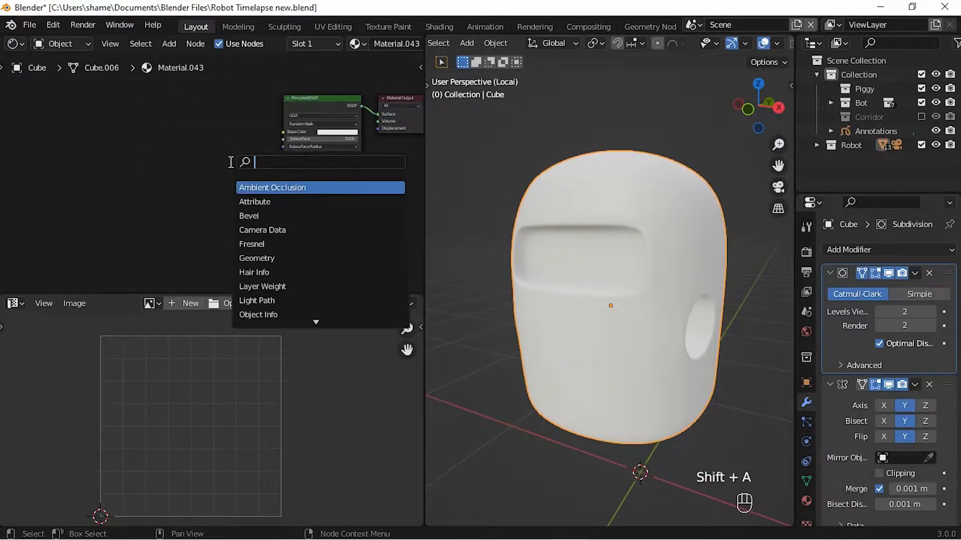
{"action": "type", "text": "im"}
{"action": "left_click", "coordinate": [254, 188]}
{"action": "left_click", "coordinate": [206, 158]}
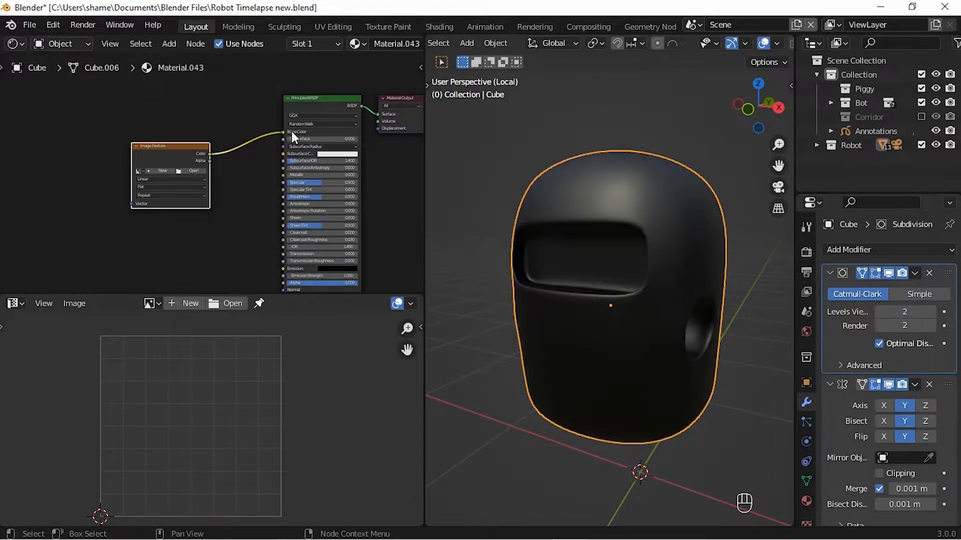
Create a 1024 × 1024 px UV Grid image named uv for the Image Texture node
{"action": "left_click", "coordinate": [166, 173]}
{"action": "left_click", "coordinate": [158, 272]}
{"action": "left_click", "coordinate": [161, 307]}
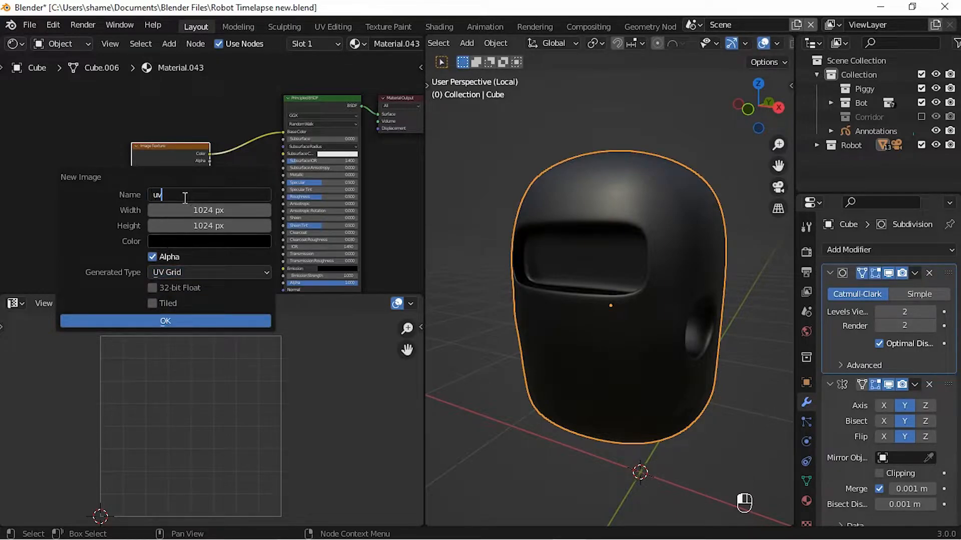
{"action": "left_click", "coordinate": [165, 321]}
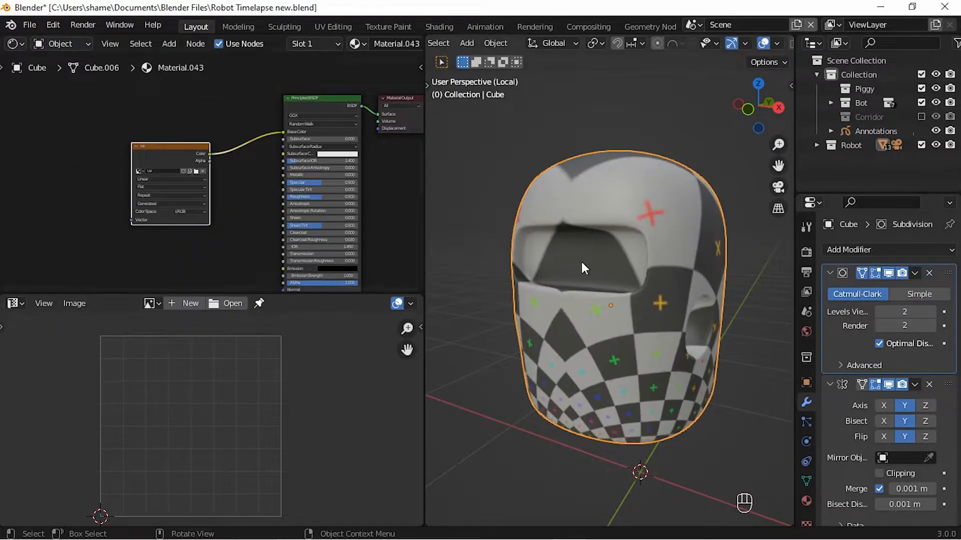
Select the body mesh's sharp edges in Edit Mode with a sharpness of 46.2°
{"action": "key", "text": "Tab"}
{"action": "key", "text": "alt+a"}
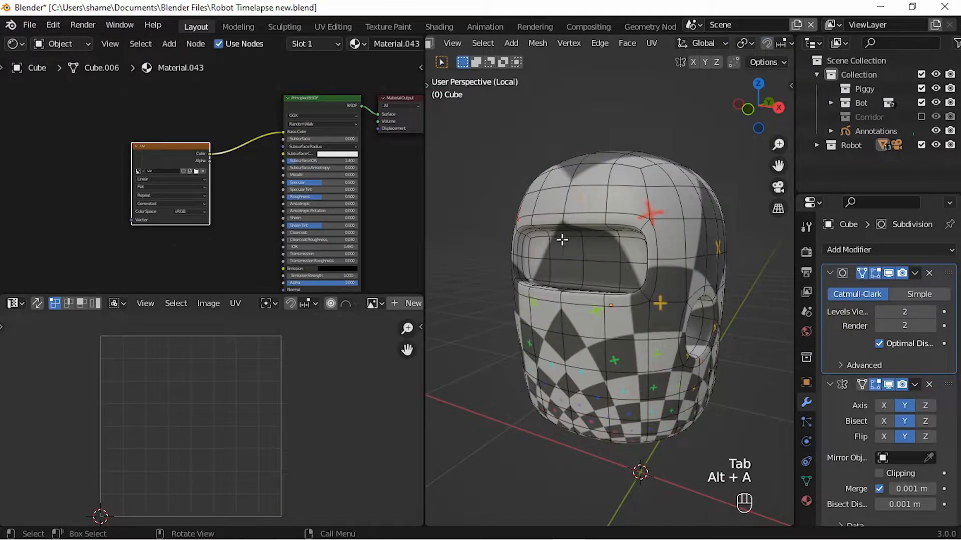
{"action": "left_click", "coordinate": [484, 44]}
{"action": "left_click", "coordinate": [511, 191]}
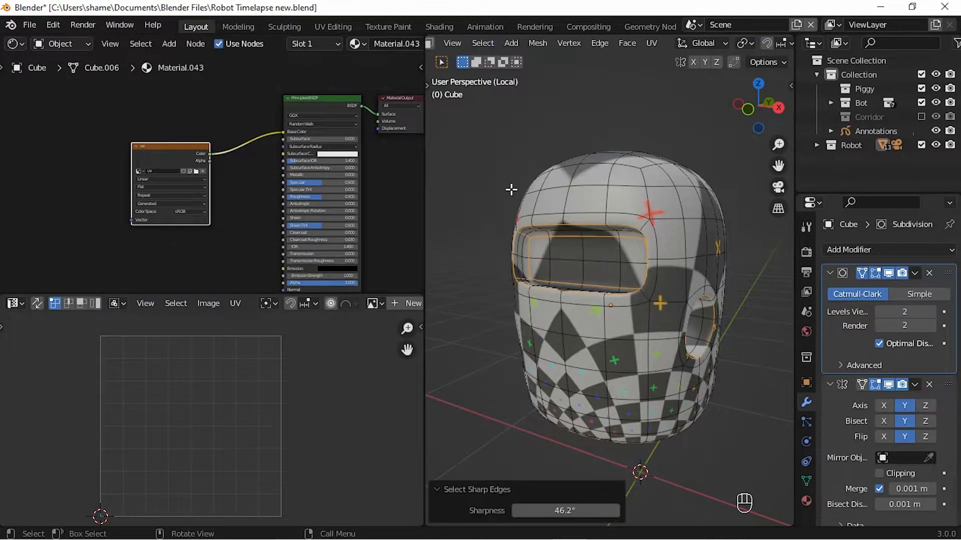
Extend the edge selection along the body's vertical center line, up the back and onto the top
{"action": "scroll", "coordinate": [611, 266], "scroll_direction": "down", "scroll_amount": 2}
{"action": "middle_click_drag", "start_coordinate": [611, 265], "coordinate": [725, 314]}
{"action": "scroll", "coordinate": [641, 360], "scroll_direction": "up", "scroll_amount": 1}
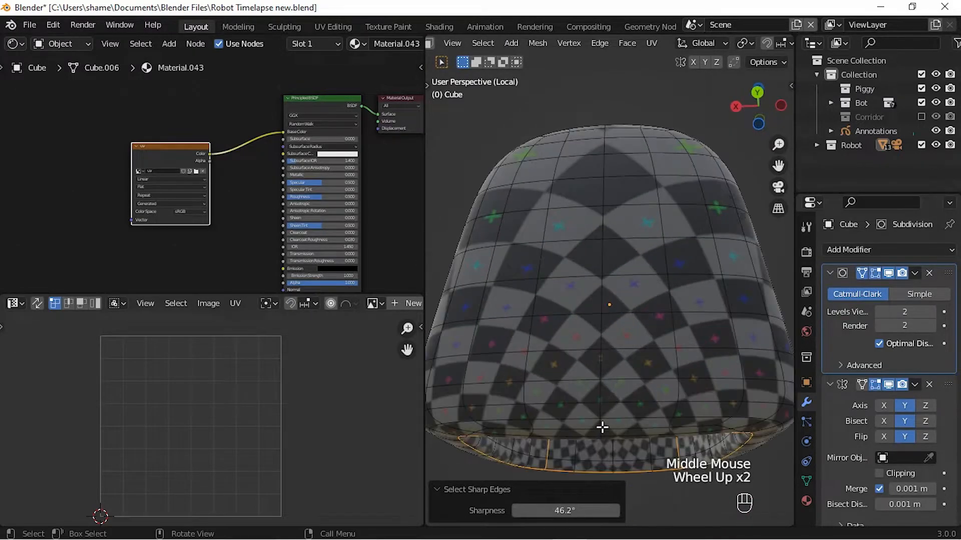
{"action": "middle_click_drag", "start_coordinate": [603, 405], "coordinate": [598, 405]}
{"action": "left_click", "coordinate": [574, 394], "text": "shift"}
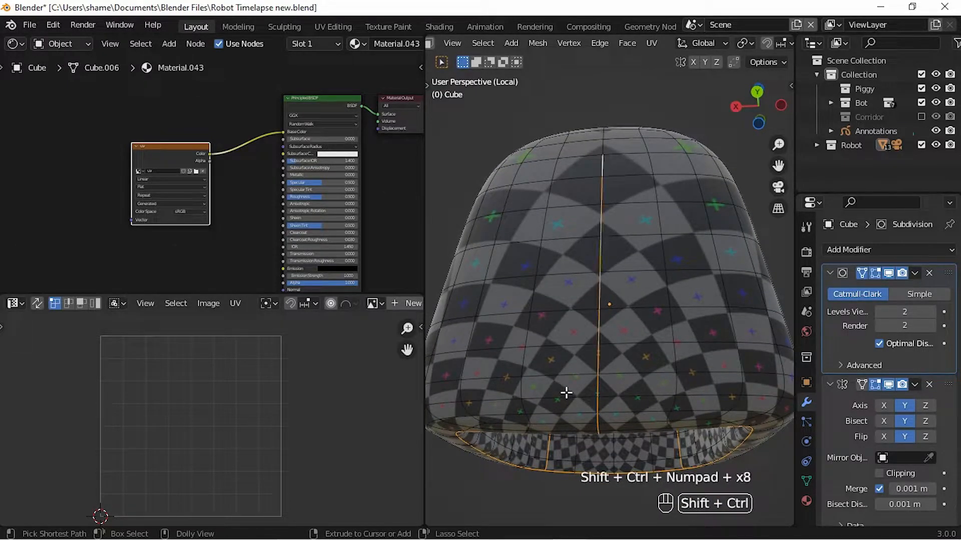
{"action": "key", "text": "shift+ctrl+KP_Add"}
{"action": "middle_click_drag", "start_coordinate": [594, 230], "coordinate": [568, 365]}
{"action": "scroll", "coordinate": [596, 296], "scroll_direction": "down", "scroll_amount": 1}
{"action": "middle_click_drag", "start_coordinate": [595, 296], "coordinate": [538, 307]}
{"action": "key", "text": "shift+ctrl+KP_Add"}
{"action": "key", "text": "shift+ctrl+KP_Add"}
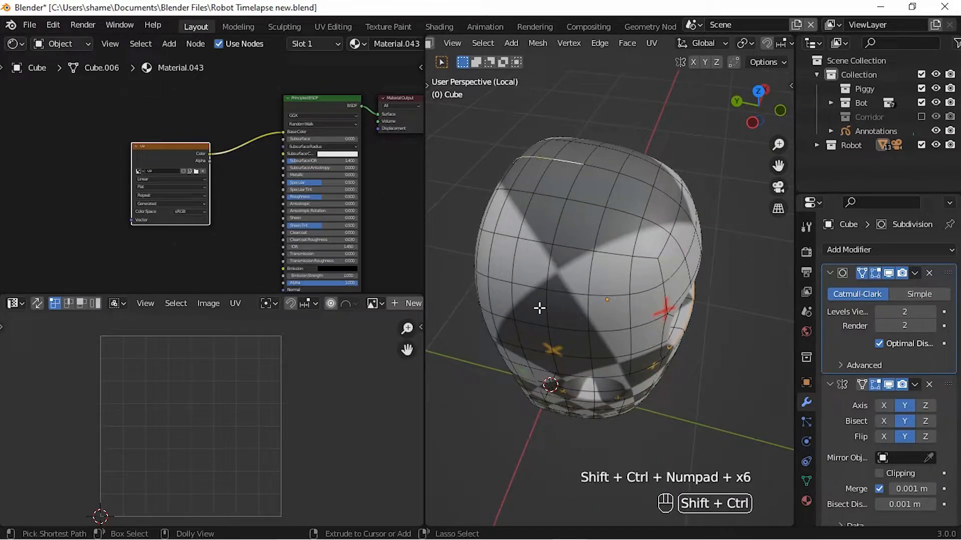
{"action": "scroll", "coordinate": [613, 226], "scroll_direction": "down", "scroll_amount": 1}
{"action": "middle_click_drag", "start_coordinate": [613, 226], "coordinate": [631, 219]}
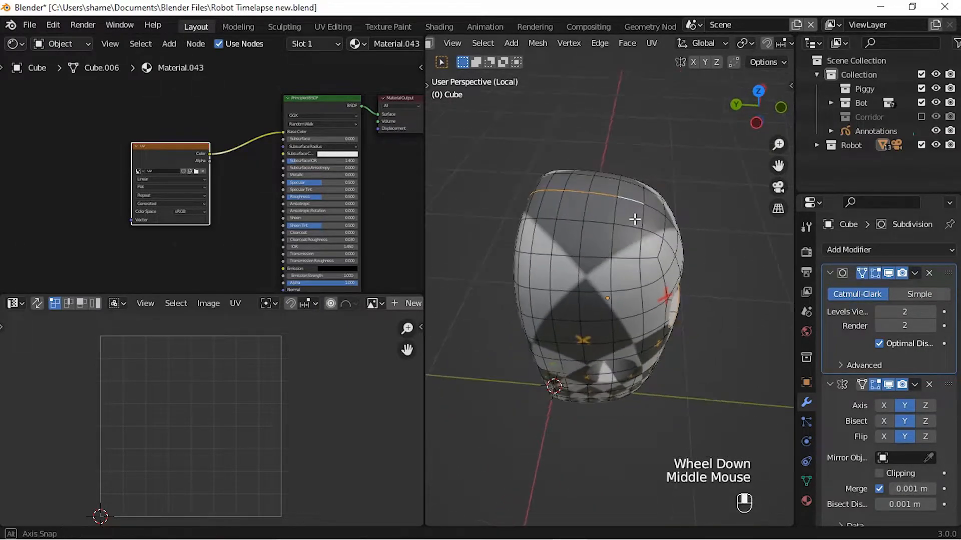
Mark the selected edges of the body as seams
{"action": "key", "text": "u"}
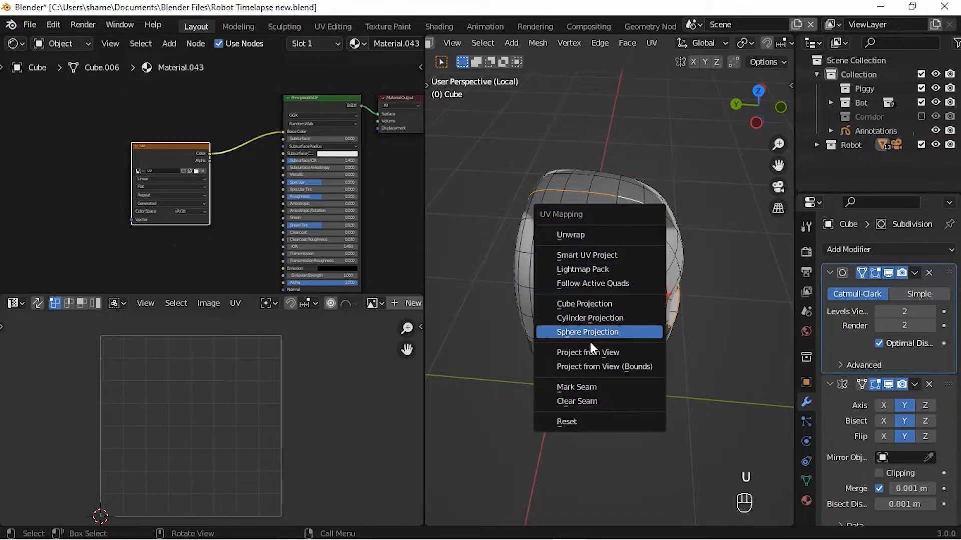
{"action": "left_click", "coordinate": [586, 388]}
{"action": "middle_click_drag", "start_coordinate": [729, 268], "coordinate": [519, 217]}
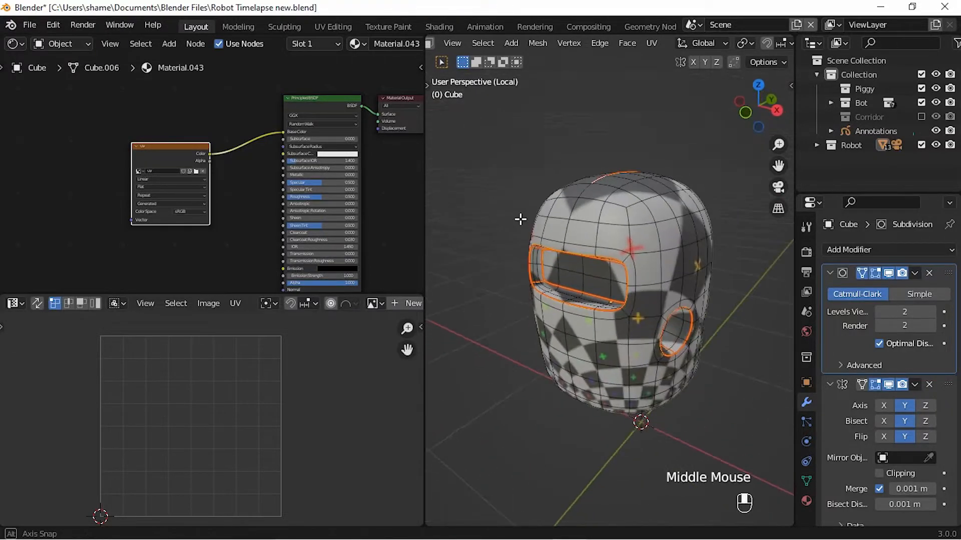
Unwrap the entire body mesh, leave Edit Mode and deselect everything
{"action": "key", "text": "a"}
{"action": "key", "text": "u"}
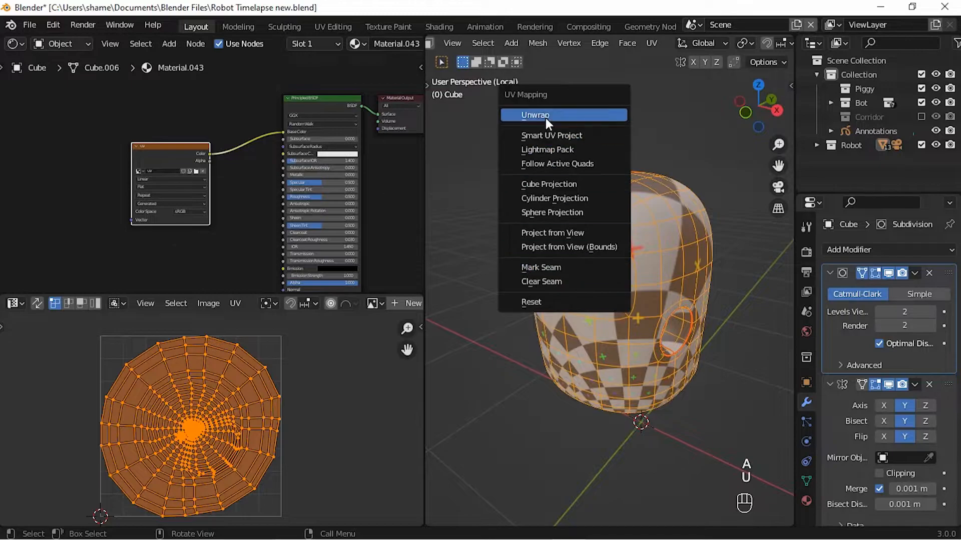
{"action": "key", "text": "u"}
{"action": "middle_click_drag", "start_coordinate": [650, 335], "coordinate": [634, 313]}
{"action": "key", "text": "Tab"}
{"action": "key", "text": "alt+a"}
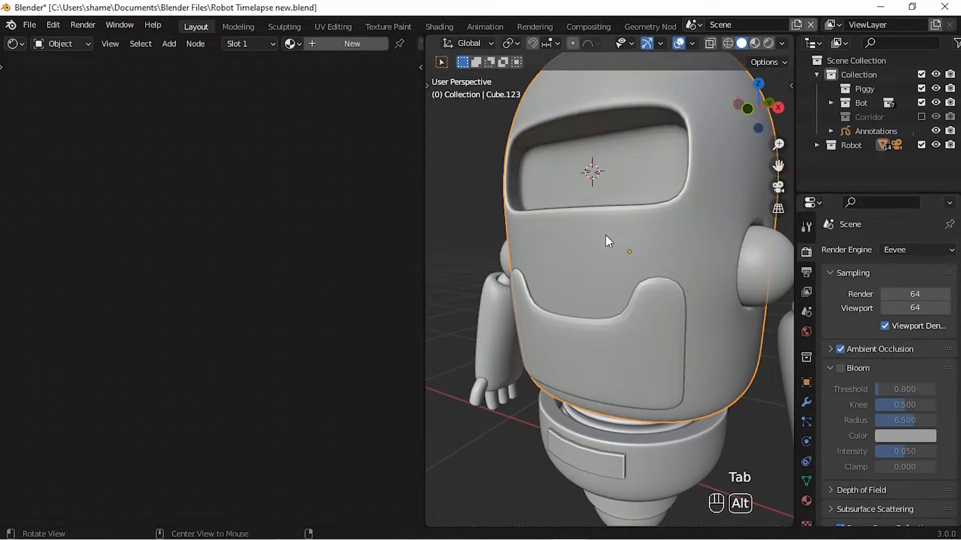
Duplicate the recessed visor faces of the body mesh out in front of the helmet and clear the copy's seams
{"action": "key", "text": "alt+a"}
{"action": "scroll", "coordinate": [614, 214], "scroll_direction": "down", "scroll_amount": 1}
{"action": "left_click", "coordinate": [616, 220]}
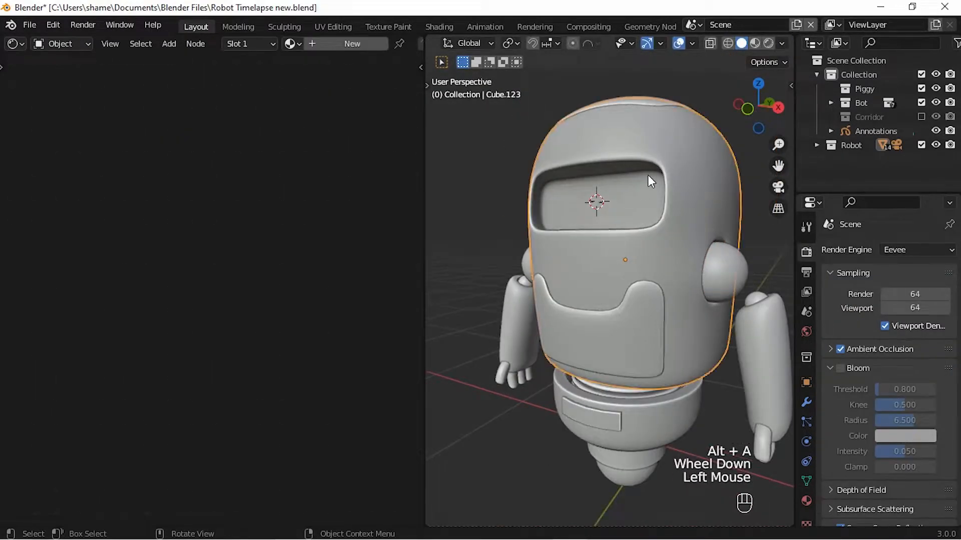
{"action": "key", "text": "Tab"}
{"action": "left_click_drag", "start_coordinate": [556, 197], "coordinate": [623, 210]}
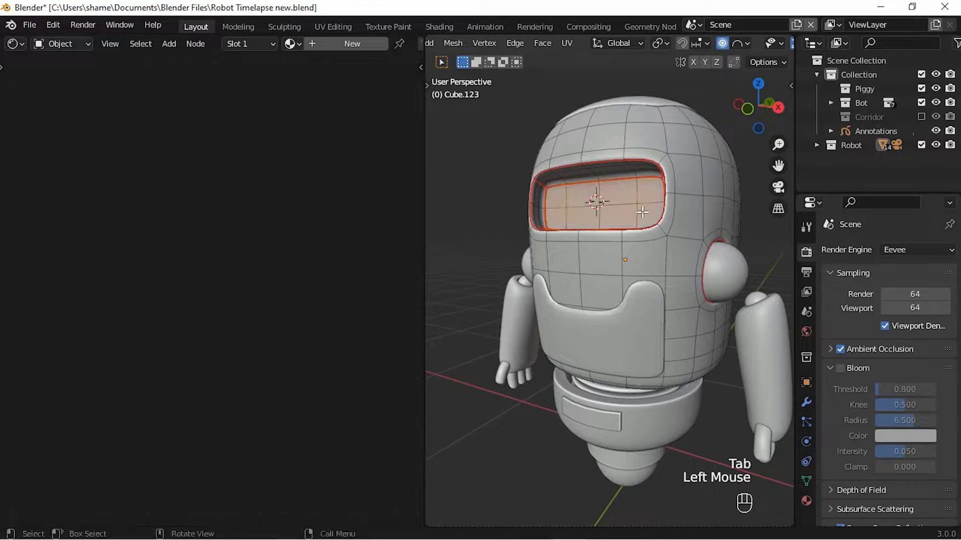
{"action": "key", "text": "shift+d"}
{"action": "left_click", "coordinate": [606, 205]}
{"action": "middle_click_drag", "start_coordinate": [606, 206], "coordinate": [602, 221], "text": "shift"}
{"action": "key", "text": "u"}
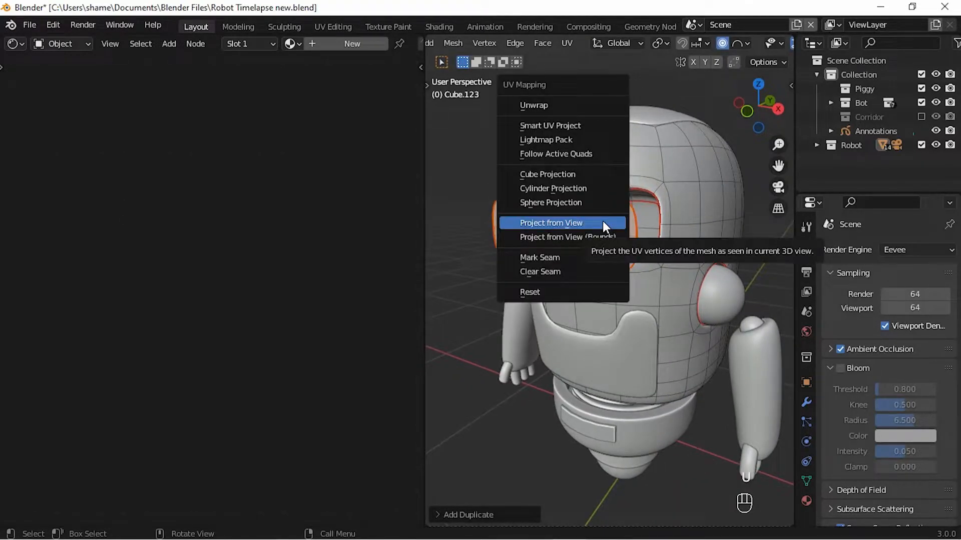
{"action": "left_click", "coordinate": [558, 270]}
Separate the whole mesh by loose parts, leave Edit Mode and select the detached visor panel
{"action": "key", "text": "a"}
{"action": "key", "text": "p"}
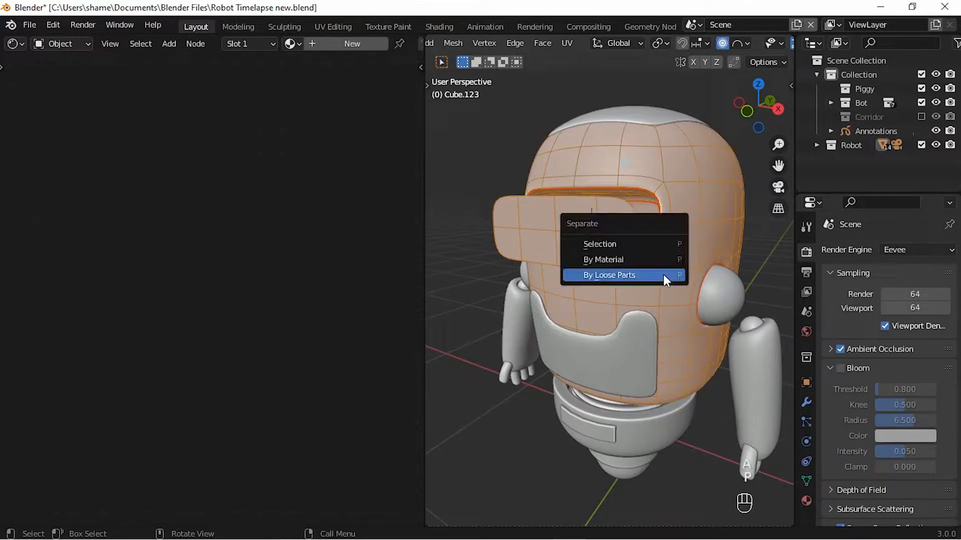
{"action": "left_click", "coordinate": [663, 274]}
{"action": "key", "text": "Tab"}
{"action": "left_click", "coordinate": [600, 244]}
Move the detached panel back along Y to the visor opening and scale it along Z by about 1.19
{"action": "key", "text": "g"}
{"action": "key", "text": "y"}
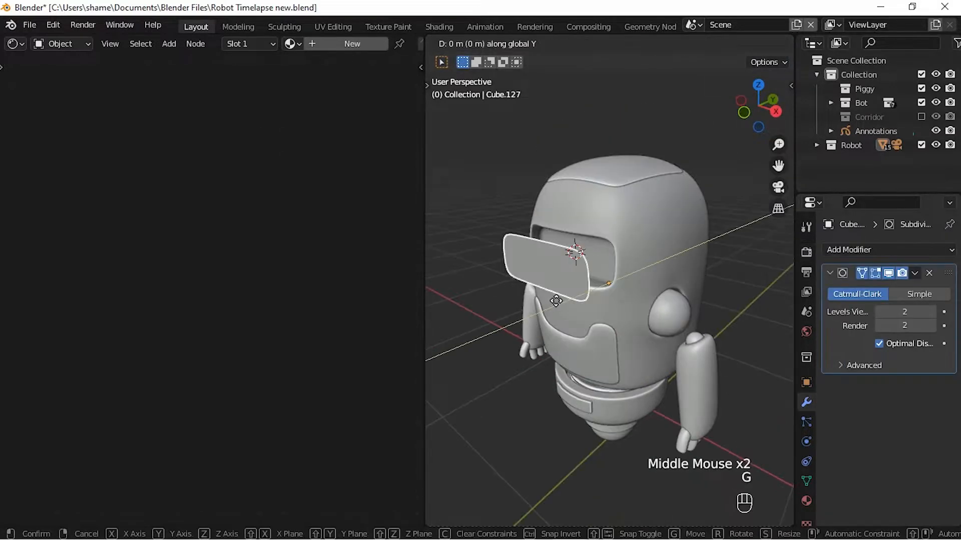
{"action": "left_click", "coordinate": [608, 277]}
{"action": "middle_click_drag", "start_coordinate": [607, 277], "coordinate": [629, 280]}
{"action": "key", "text": "s"}
{"action": "key", "text": "z"}
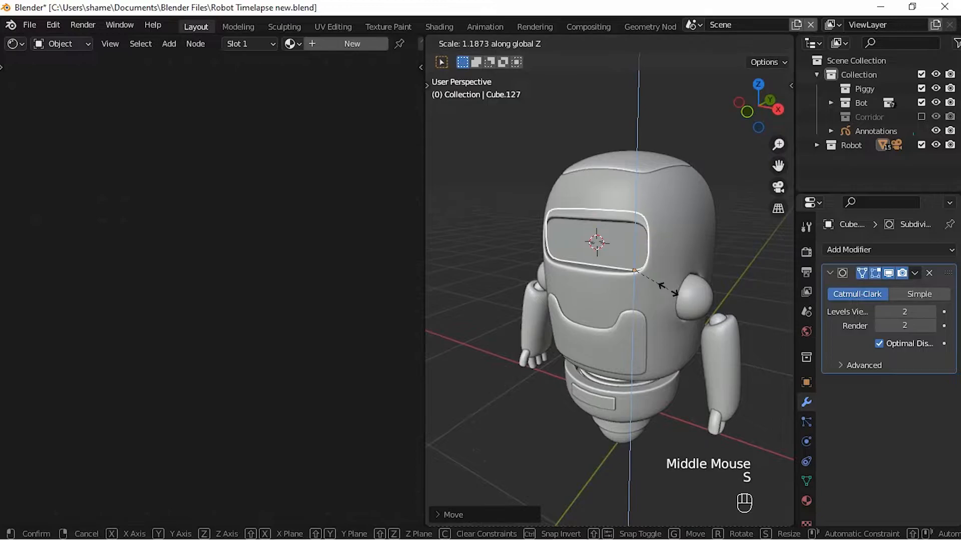
{"action": "left_click", "coordinate": [668, 288]}
Adjust the panel's height along Z and fine-tune its depth along Y so it sits inside the visor opening
{"action": "key", "text": "g"}
{"action": "key", "text": "z"}
{"action": "left_click", "coordinate": [664, 325]}
{"action": "middle_click_drag", "start_coordinate": [648, 316], "coordinate": [622, 313]}
{"action": "key", "text": "g"}
{"action": "key", "text": "y"}
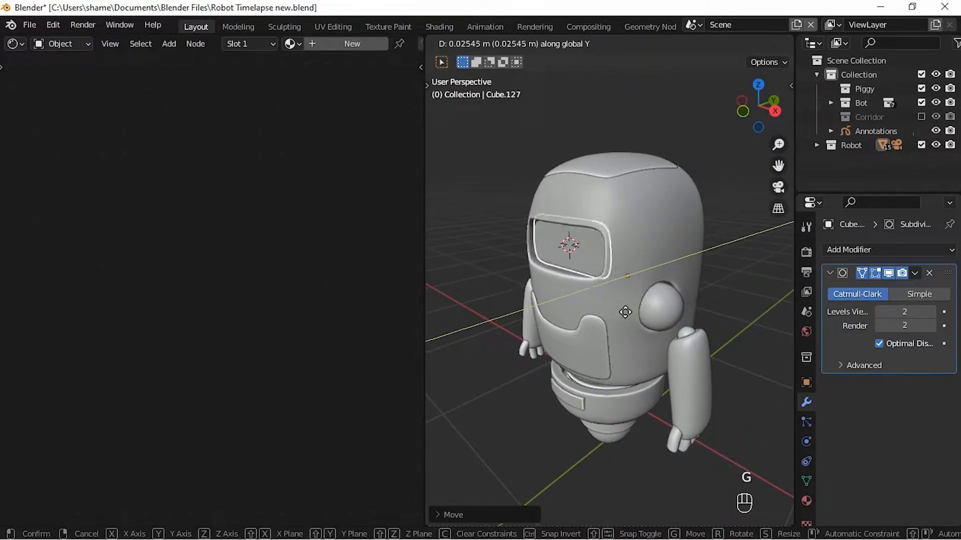
{"action": "left_click", "coordinate": [626, 311]}
{"action": "scroll", "coordinate": [587, 275], "scroll_direction": "up", "scroll_amount": 1}
{"action": "key", "text": "g"}
{"action": "key", "text": "y"}
{"action": "left_click", "coordinate": [587, 275]}
Duplicate the visor panel forward along Y and bow the copy's mesh outward at its middle with proportional editing
{"action": "key", "text": "shift+d"}
{"action": "key", "text": "y"}
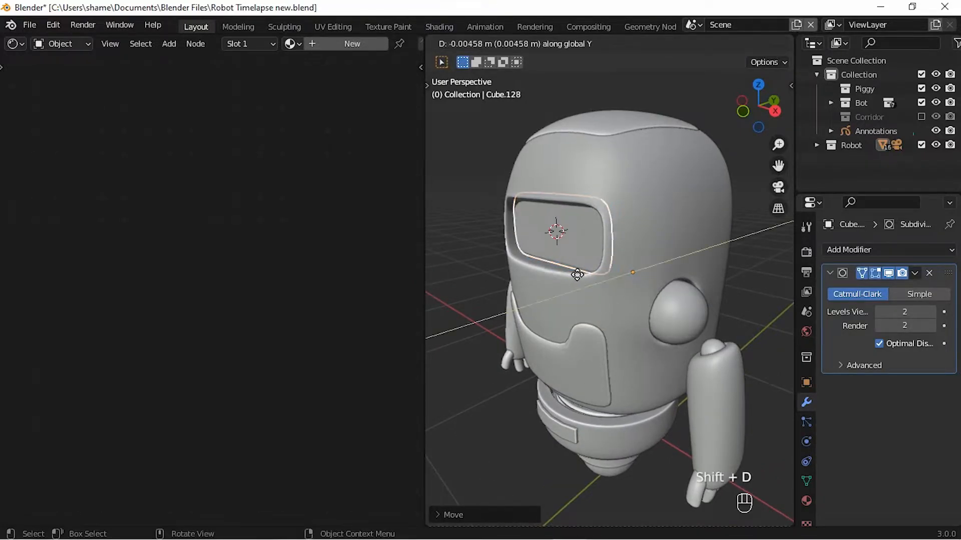
{"action": "left_click", "coordinate": [551, 275]}
{"action": "key", "text": "Tab"}
{"action": "middle_click_drag", "start_coordinate": [552, 275], "coordinate": [562, 383]}
{"action": "scroll", "coordinate": [556, 301], "scroll_direction": "down", "scroll_amount": 1}
{"action": "key", "text": "g"}
{"action": "scroll", "coordinate": [553, 391], "scroll_direction": "up", "scroll_amount": 2}
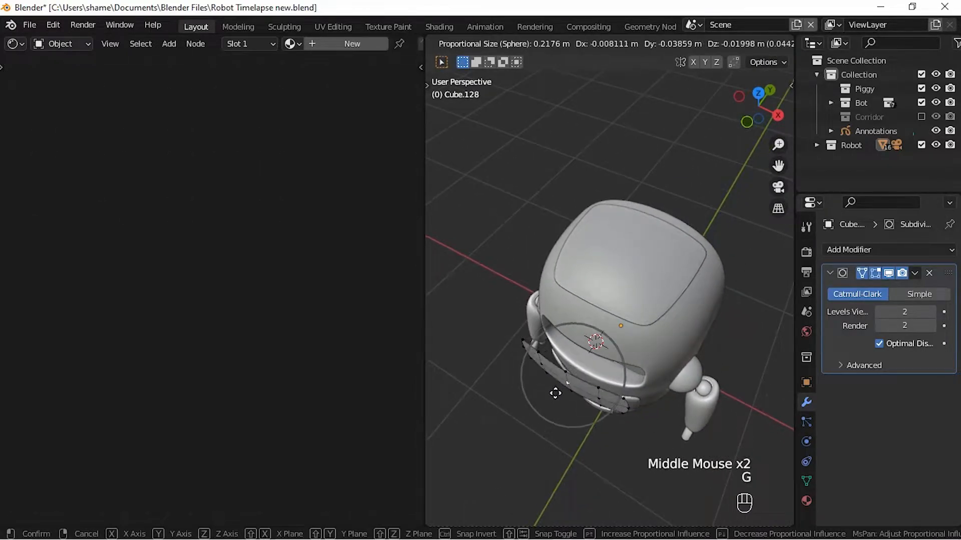
{"action": "scroll", "coordinate": [555, 393], "scroll_direction": "down", "scroll_amount": 2}
{"action": "left_click", "coordinate": [555, 394]}
{"action": "middle_click_drag", "start_coordinate": [553, 392], "coordinate": [532, 320]}
Leave Edit Mode, set the curved panel's origin to its geometry and move it back along Y into the visor opening
{"action": "key", "text": "Tab"}
{"action": "right_click", "coordinate": [535, 269]}
{"action": "left_click", "coordinate": [556, 273]}
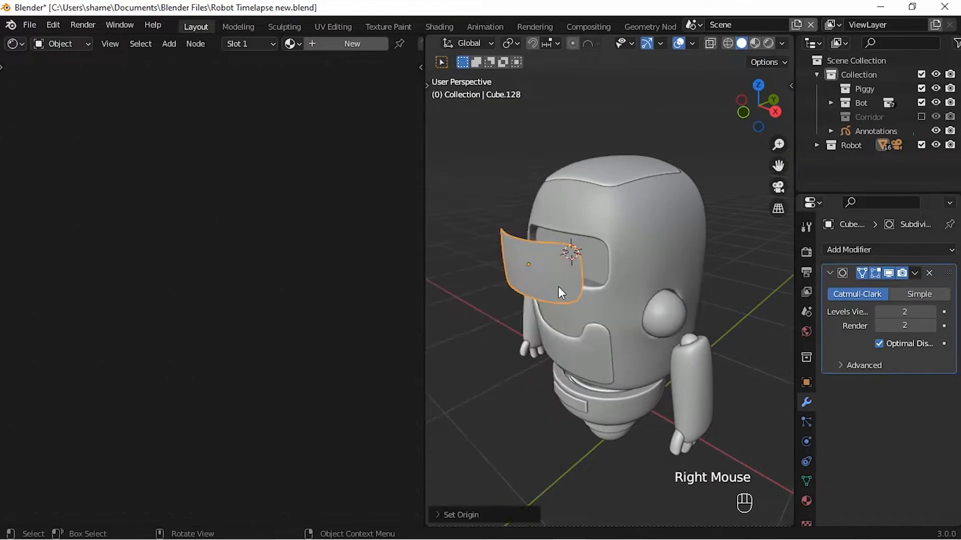
{"action": "key", "text": "g"}
{"action": "key", "text": "y"}
{"action": "left_click", "coordinate": [585, 271]}
Scale the curved panel overall and along Z to fit the visor opening, adjust its Y depth and deselect it
{"action": "middle_click_drag", "start_coordinate": [591, 270], "coordinate": [700, 258]}
{"action": "key", "text": "s"}
{"action": "left_click", "coordinate": [671, 278]}
{"action": "key", "text": "s"}
{"action": "key", "text": "z"}
{"action": "left_click", "coordinate": [686, 270]}
{"action": "key", "text": "g"}
{"action": "key", "text": "y"}
{"action": "key", "text": "alt+a"}
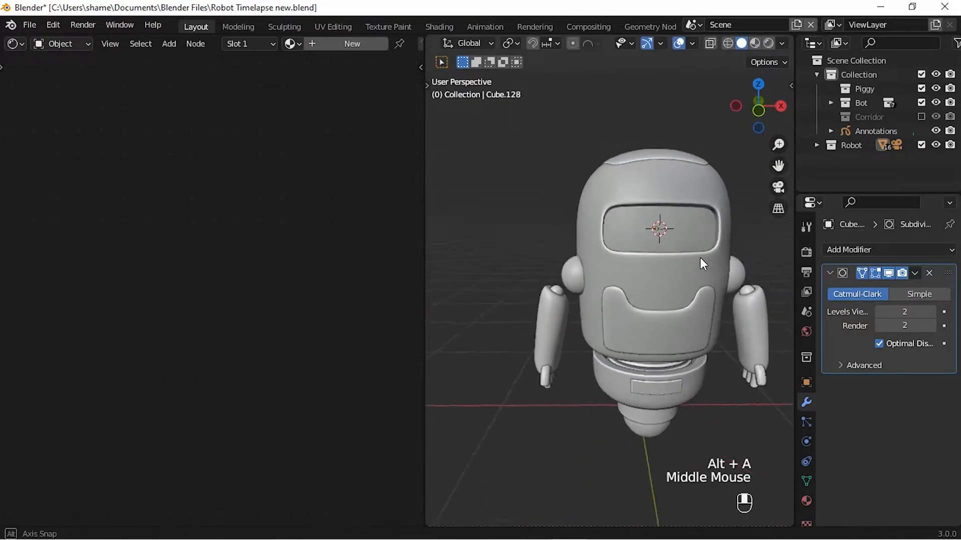
Isolate the flat inner visor panel in Local View and set its origin to its geometry
{"action": "left_click", "coordinate": [619, 242]}
{"action": "scroll", "coordinate": [619, 242], "scroll_direction": "up", "scroll_amount": 2}
{"action": "left_click", "coordinate": [620, 242]}
{"action": "key", "text": "KP_Divide"}
{"action": "middle_click_drag", "start_coordinate": [620, 224], "coordinate": [654, 200]}
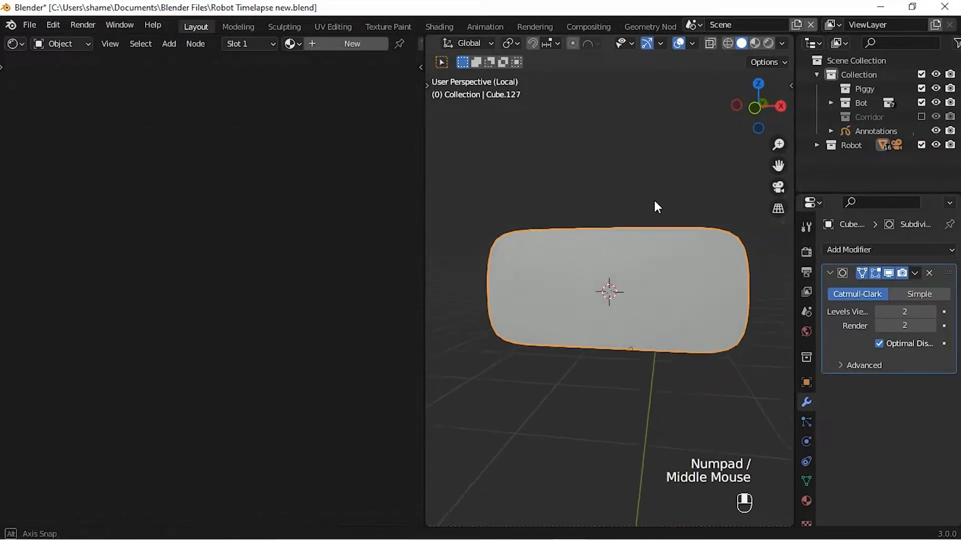
{"action": "scroll", "coordinate": [657, 200], "scroll_direction": "down", "scroll_amount": 1}
{"action": "right_click", "coordinate": [659, 205]}
{"action": "mouse_move", "coordinate": [654, 213]}
{"action": "left_click", "coordinate": [702, 229]}
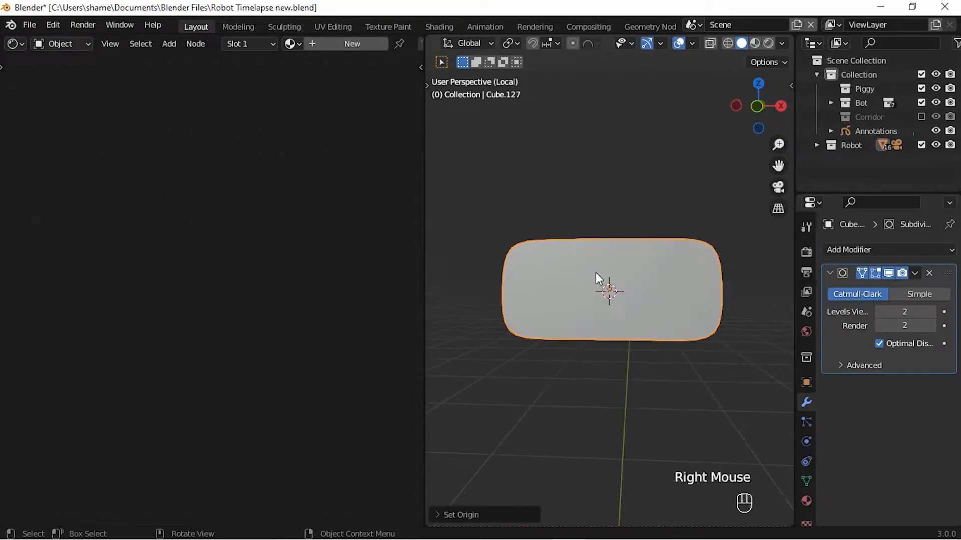
Add a mesh circle at the 3D cursor in front view with its fill type set to N-Gon
{"action": "key", "text": "KP_1"}
{"action": "key", "text": "shift+a"}
{"action": "mouse_move", "coordinate": [593, 253]}
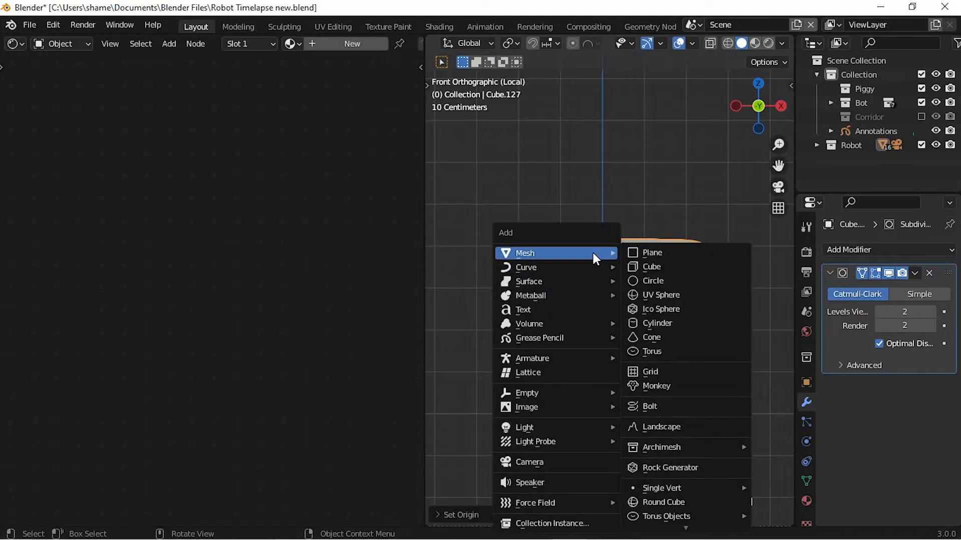
{"action": "left_click", "coordinate": [645, 280]}
{"action": "left_click", "coordinate": [441, 518]}
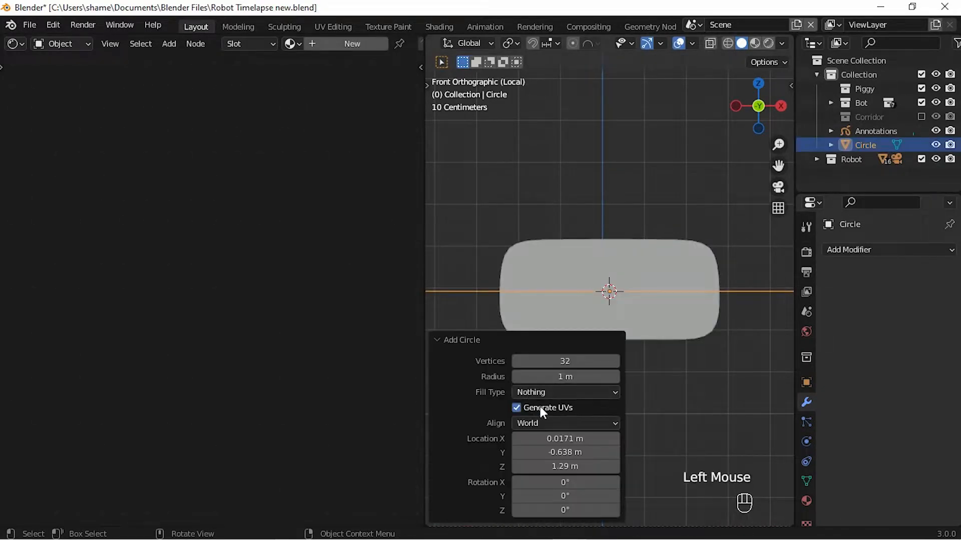
{"action": "left_click_drag", "start_coordinate": [544, 399], "coordinate": [535, 421]}
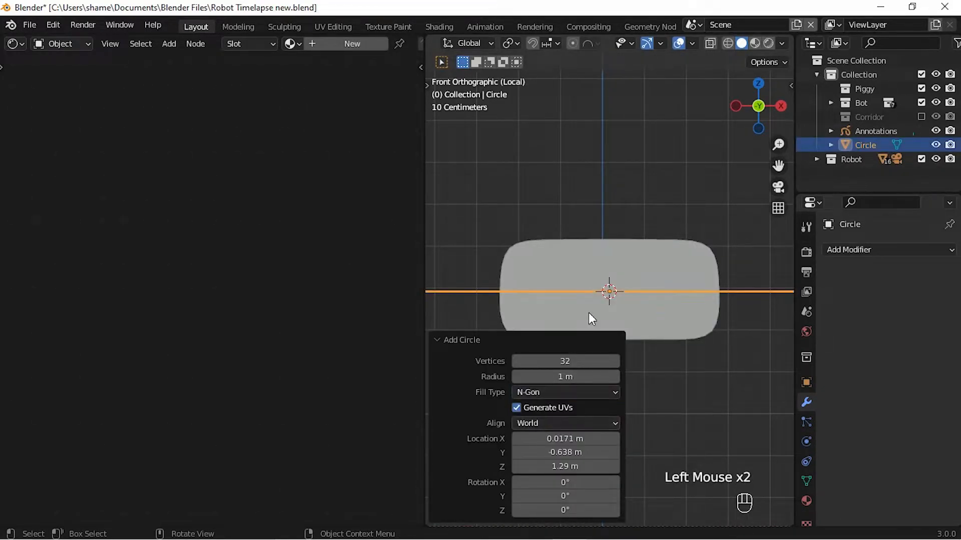
{"action": "scroll", "coordinate": [607, 300], "scroll_direction": "down", "scroll_amount": 1}
{"action": "scroll", "coordinate": [608, 299], "scroll_direction": "down", "scroll_amount": 1}
{"action": "middle_click_drag", "start_coordinate": [608, 299], "coordinate": [608, 328]}
{"action": "left_click", "coordinate": [557, 394]}
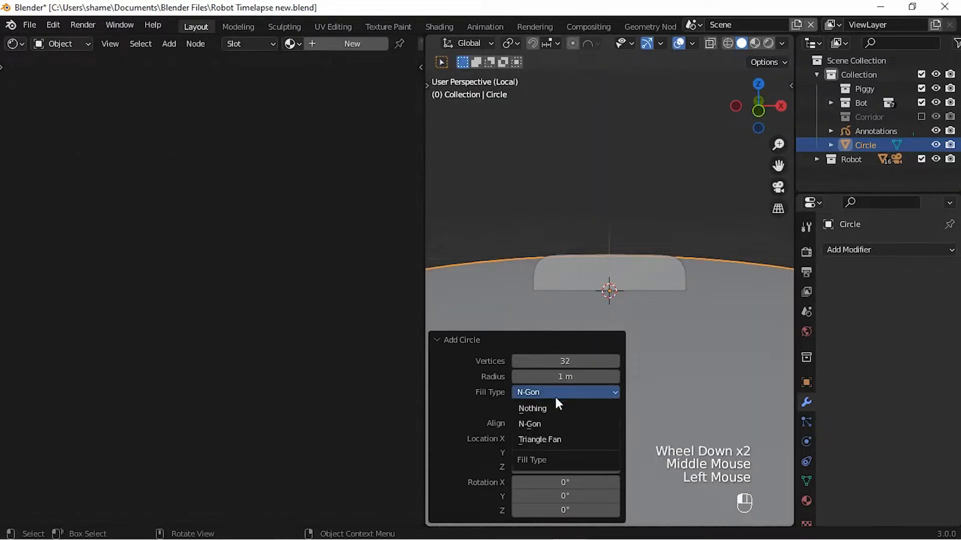
{"action": "right_click", "coordinate": [584, 319]}
{"action": "left_click", "coordinate": [457, 344]}
{"action": "scroll", "coordinate": [558, 270], "scroll_direction": "down", "scroll_amount": 2}
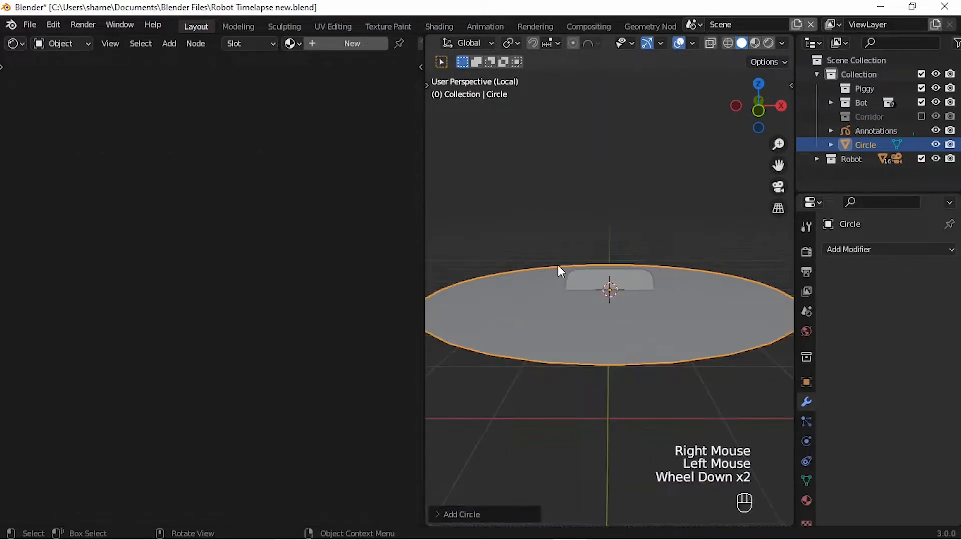
{"action": "middle_click_drag", "start_coordinate": [558, 270], "coordinate": [588, 313]}
{"action": "key", "text": "Tab"}
{"action": "scroll", "coordinate": [587, 313], "scroll_direction": "down", "scroll_amount": 1}
{"action": "key", "text": "Tab"}
{"action": "key", "text": "a"}
{"action": "right_click", "coordinate": [741, 330]}
{"action": "key", "text": "alt+a"}
{"action": "left_click", "coordinate": [728, 353]}
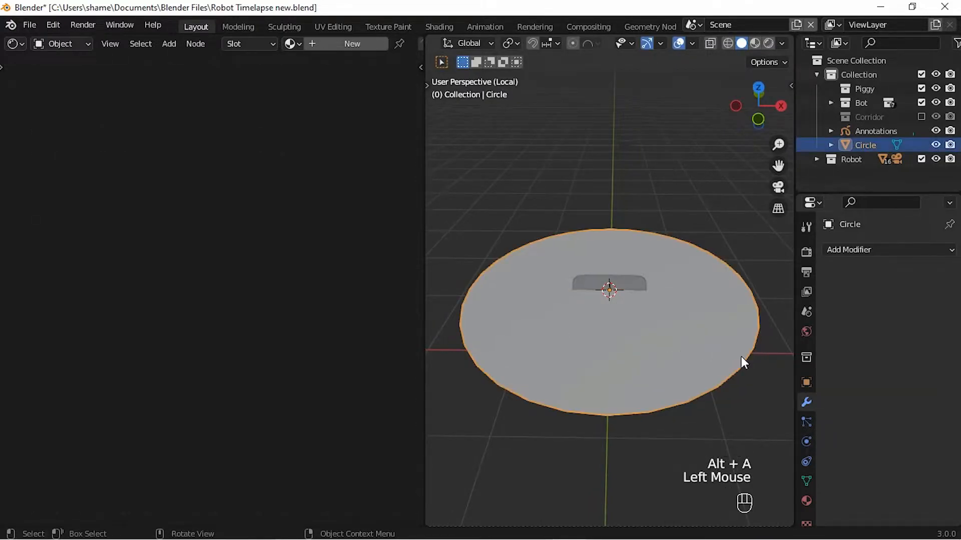
Scale the circle down to less than the panel's width and rotate it 90° about X to face the front
{"action": "key", "text": "s"}
{"action": "left_click", "coordinate": [639, 320]}
{"action": "middle_click_drag", "start_coordinate": [639, 320], "coordinate": [638, 301]}
{"action": "key", "text": "KP_1"}
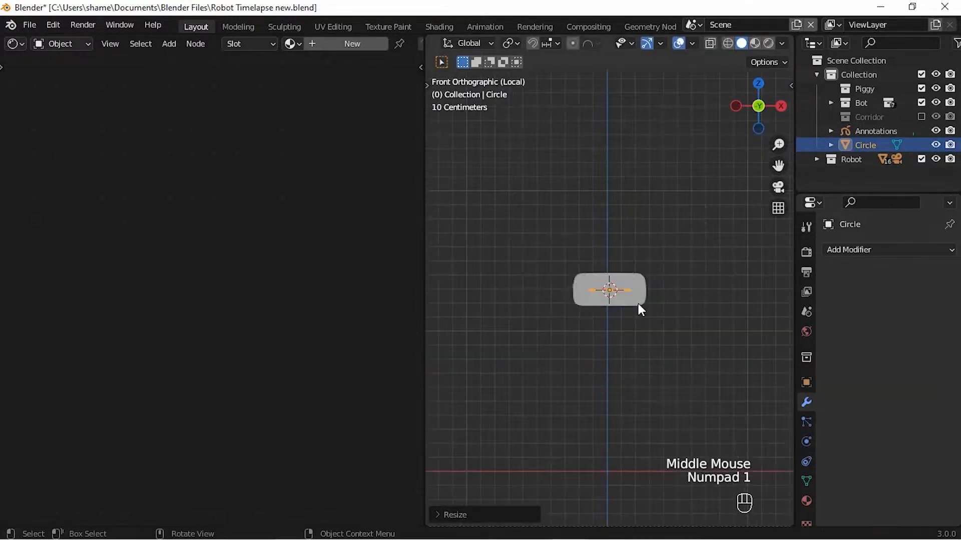
{"action": "scroll", "coordinate": [633, 296], "scroll_direction": "up", "scroll_amount": 4}
{"action": "type", "text": "r90"}
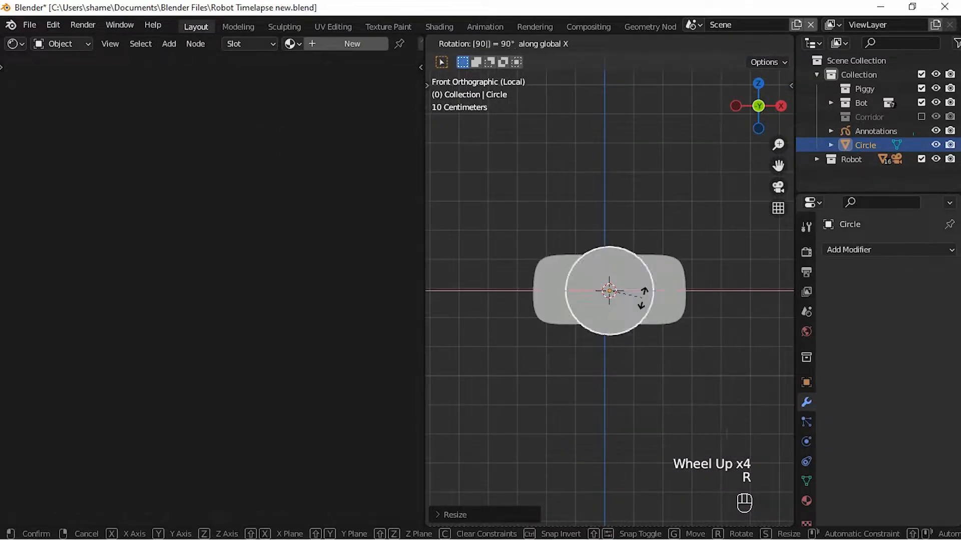
{"action": "left_click", "coordinate": [681, 288]}
Scale the circle by about 0.395 and place it on the upper left of the panel as an eye
{"action": "scroll", "coordinate": [683, 287], "scroll_direction": "up", "scroll_amount": 3}
{"action": "key", "text": "s"}
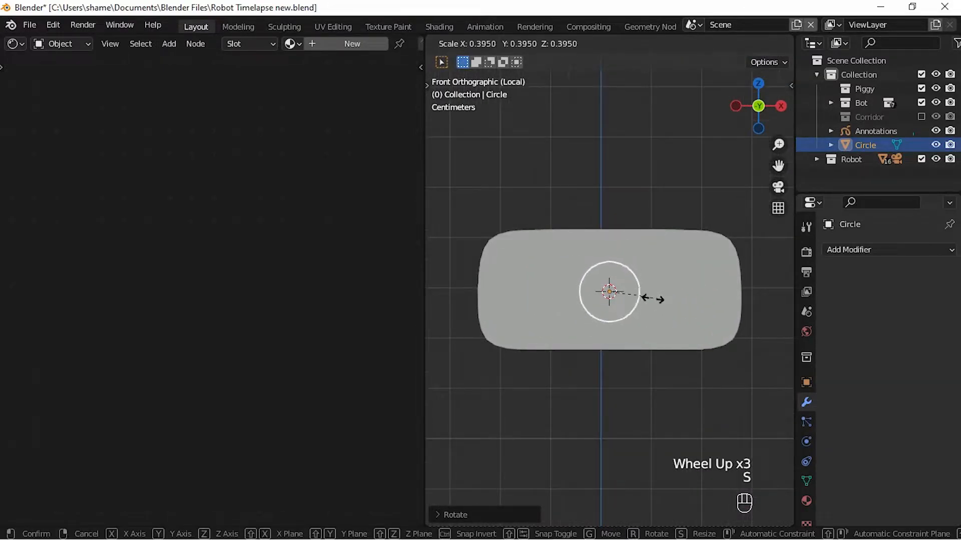
{"action": "left_click", "coordinate": [653, 298]}
{"action": "key", "text": "g"}
{"action": "key", "text": "g"}
{"action": "middle_click", "coordinate": [632, 279]}
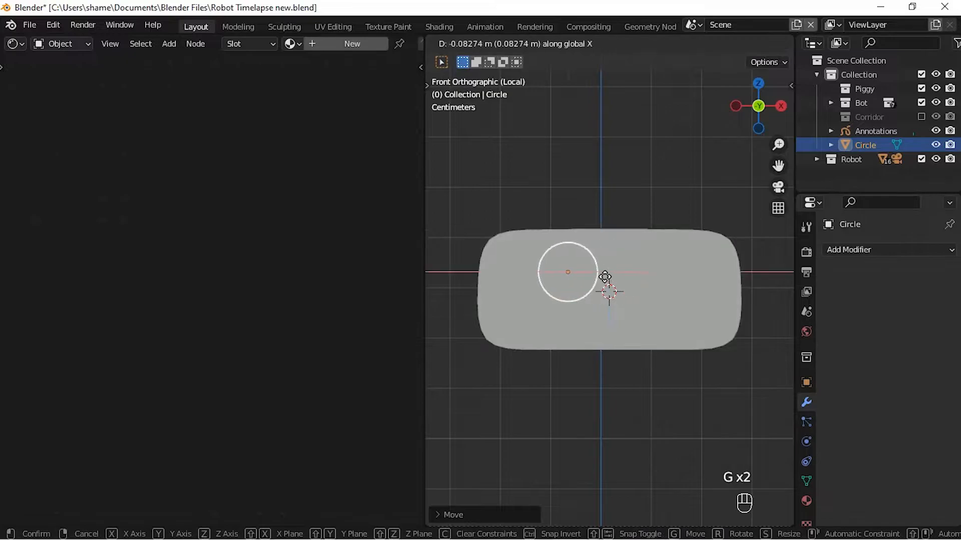
{"action": "left_click", "coordinate": [603, 277]}
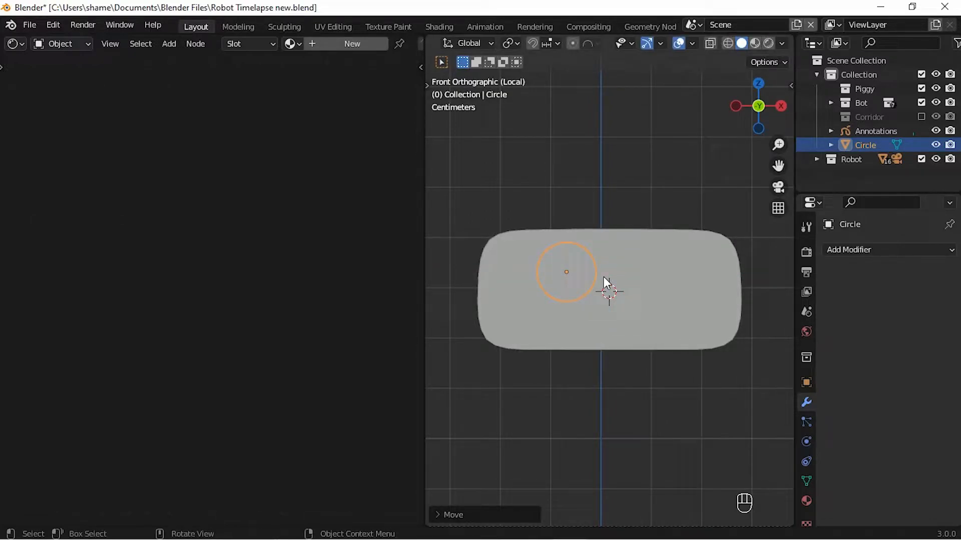
Make a linked duplicate of the eye circle about 0.18 m along X and center both eyes horizontally on the panel
{"action": "key", "text": "alt+d"}
{"action": "key", "text": "x"}
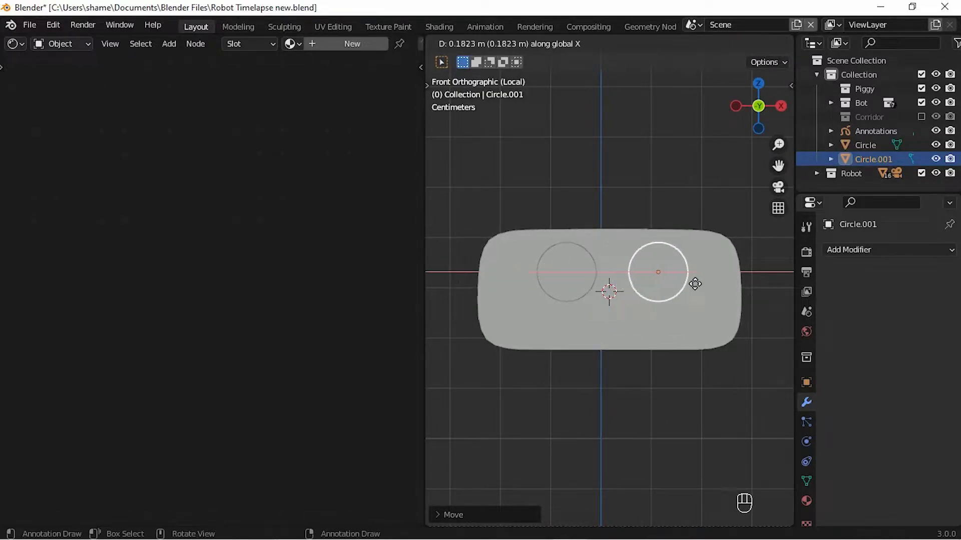
{"action": "left_click", "coordinate": [694, 283]}
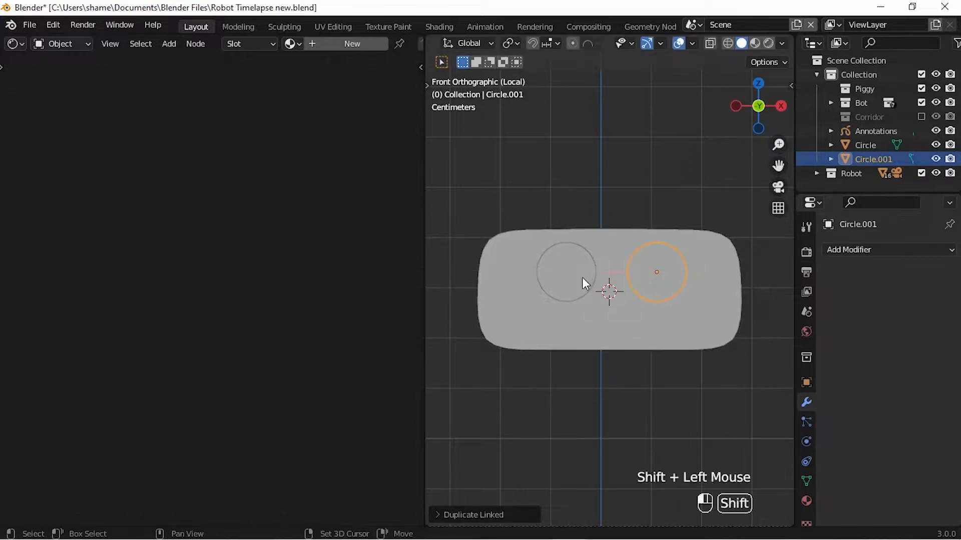
{"action": "left_click", "coordinate": [581, 277], "text": "shift"}
{"action": "key", "text": "g"}
{"action": "middle_click", "coordinate": [627, 294]}
{"action": "left_click", "coordinate": [627, 294]}
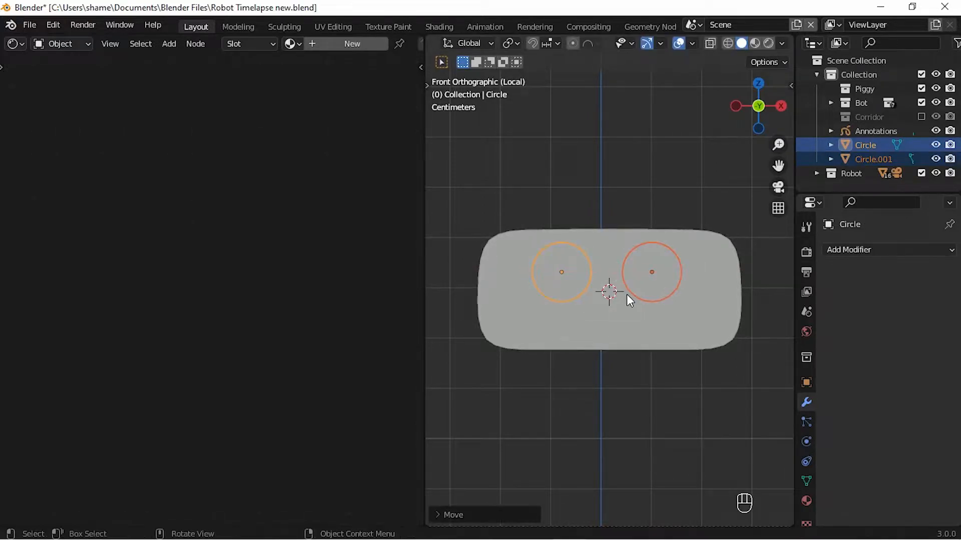
Make a linked duplicate of the right eye, place it low between the eyes as a mouth and scale it down slightly
{"action": "left_click", "coordinate": [643, 274]}
{"action": "key", "text": "alt+d"}
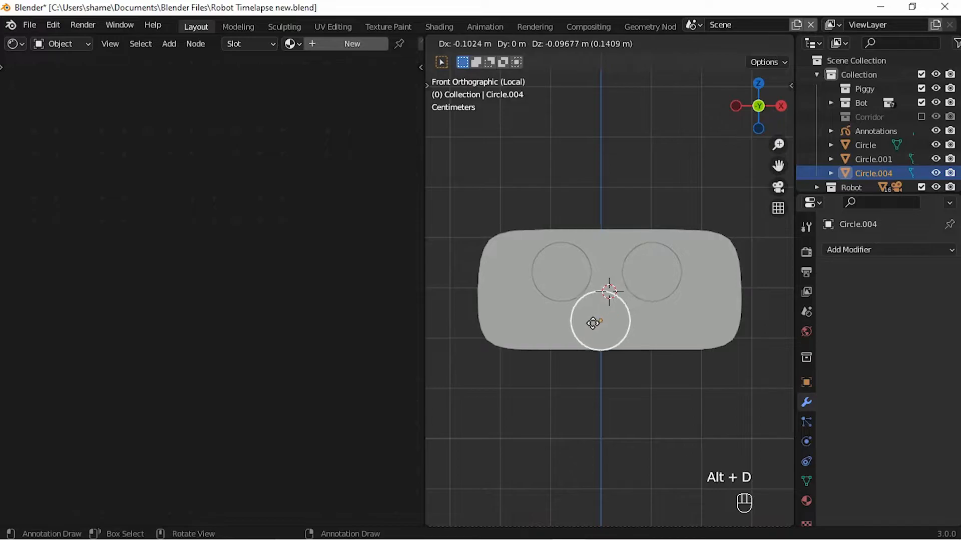
{"action": "left_click", "coordinate": [600, 325]}
{"action": "key", "text": "s"}
{"action": "left_click", "coordinate": [655, 328]}
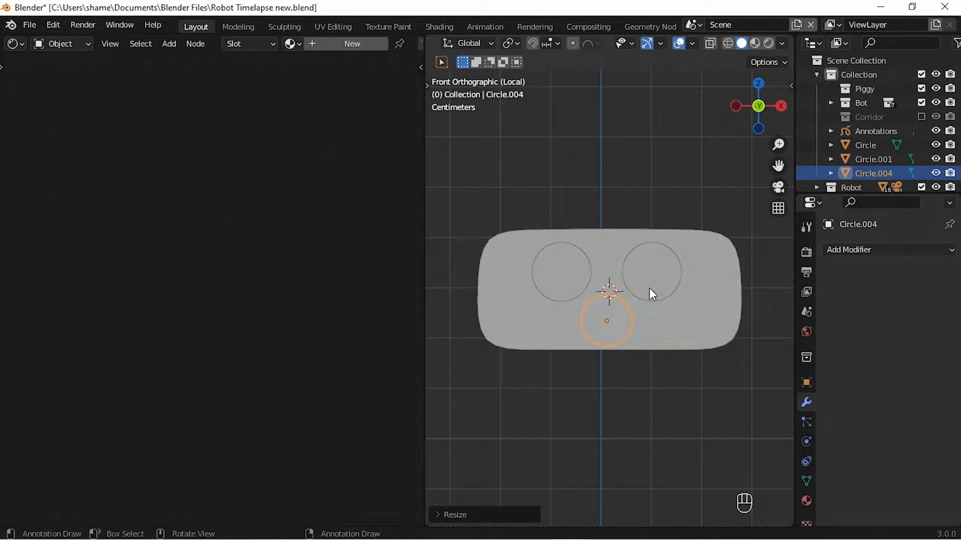
Move all three circles along Y to the front of the panel and switch the viewport to Material Preview shading
{"action": "left_click", "coordinate": [649, 296], "text": "shift"}
{"action": "left_click", "coordinate": [557, 279], "text": "shift"}
{"action": "scroll", "coordinate": [531, 295], "scroll_direction": "down", "scroll_amount": 2}
{"action": "middle_click_drag", "start_coordinate": [530, 296], "coordinate": [758, 49]}
{"action": "key", "text": "g"}
{"action": "key", "text": "y"}
{"action": "left_click", "coordinate": [539, 315]}
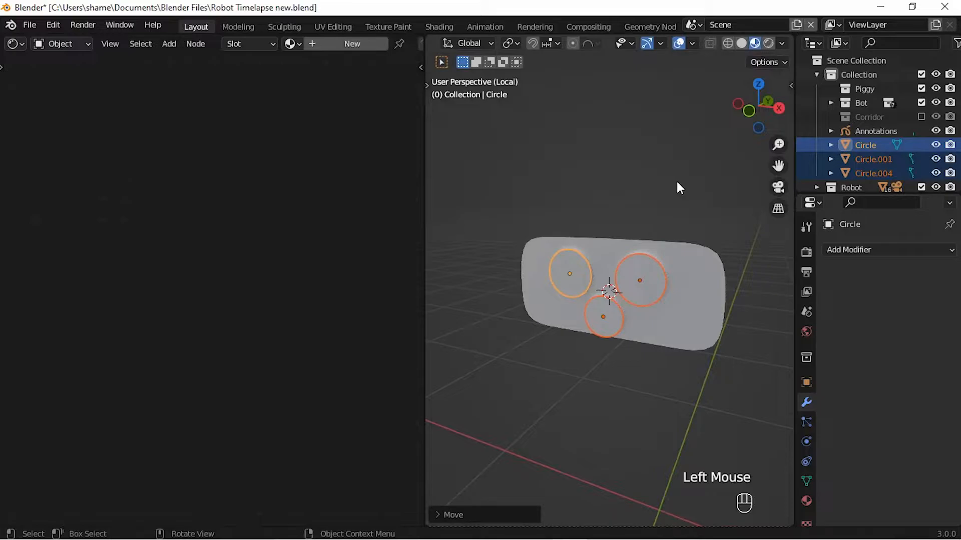
Create a new material on the left eye circle and delete its default shader node, keeping the Material Output
{"action": "left_click", "coordinate": [545, 268]}
{"action": "left_click", "coordinate": [555, 262]}
{"action": "left_click", "coordinate": [316, 44]}
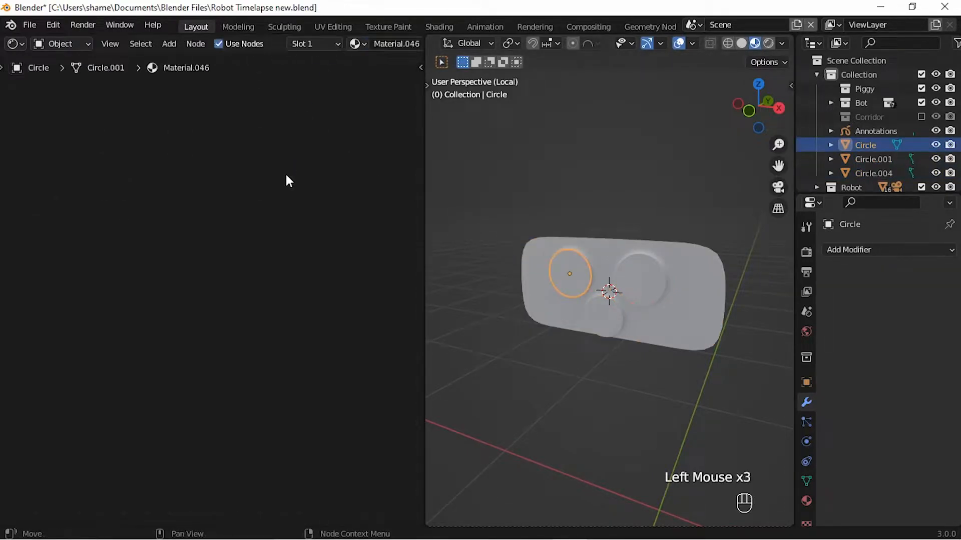
{"action": "scroll", "coordinate": [285, 172], "scroll_direction": "down", "scroll_amount": 7}
{"action": "scroll", "coordinate": [165, 256], "scroll_direction": "up", "scroll_amount": 2}
{"action": "middle_click_drag", "start_coordinate": [200, 142], "coordinate": [221, 205]}
{"action": "scroll", "coordinate": [165, 256], "scroll_direction": "up", "scroll_amount": 1}
{"action": "left_click", "coordinate": [222, 205]}
{"action": "key", "text": "x"}
{"action": "left_click", "coordinate": [222, 212]}
{"action": "key", "text": "x"}
Add an Emission shader, connect it to the Material Output's Surface and increase its strength
{"action": "key", "text": "shift+a"}
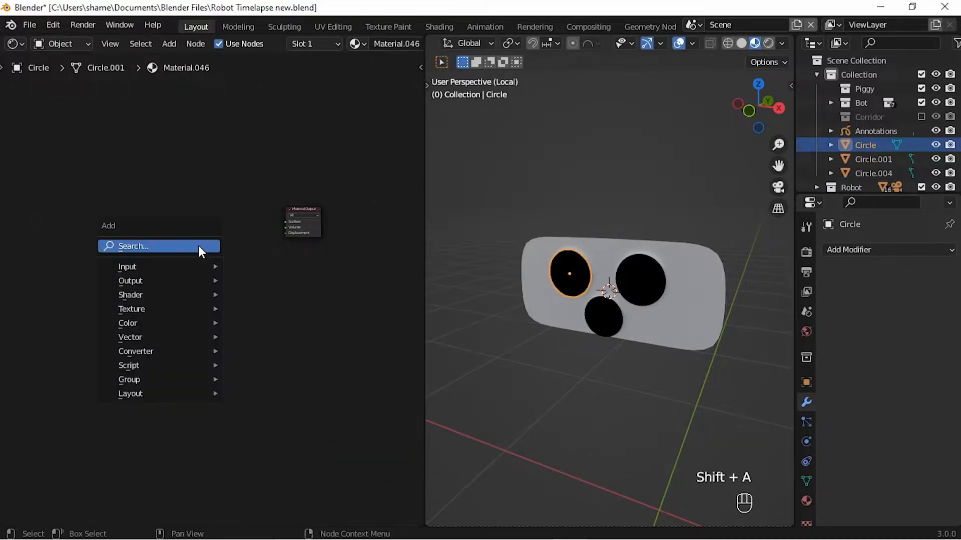
{"action": "type", "text": "em"}
{"action": "key", "text": "Return"}
{"action": "left_click", "coordinate": [188, 233]}
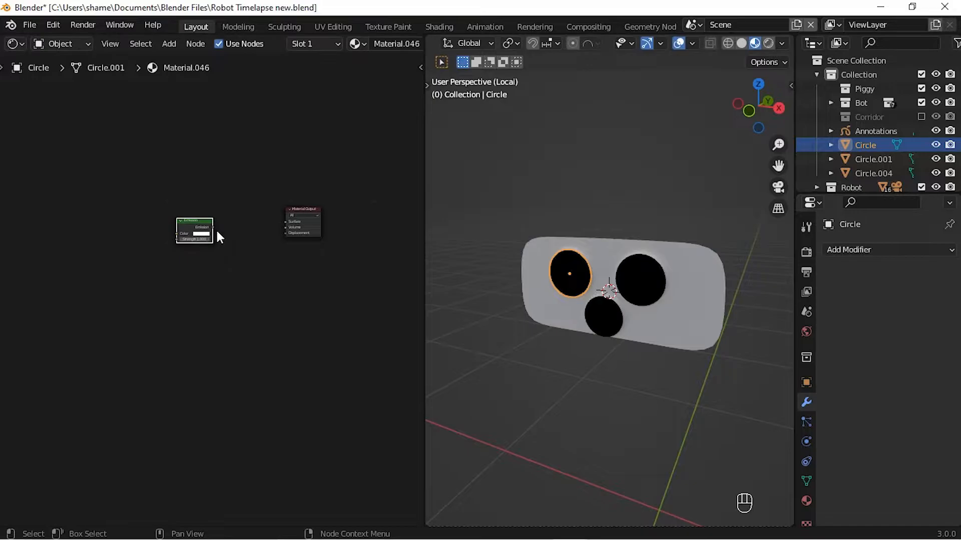
{"action": "left_click_drag", "start_coordinate": [214, 227], "coordinate": [287, 222]}
{"action": "scroll", "coordinate": [207, 247], "scroll_direction": "up", "scroll_amount": 4}
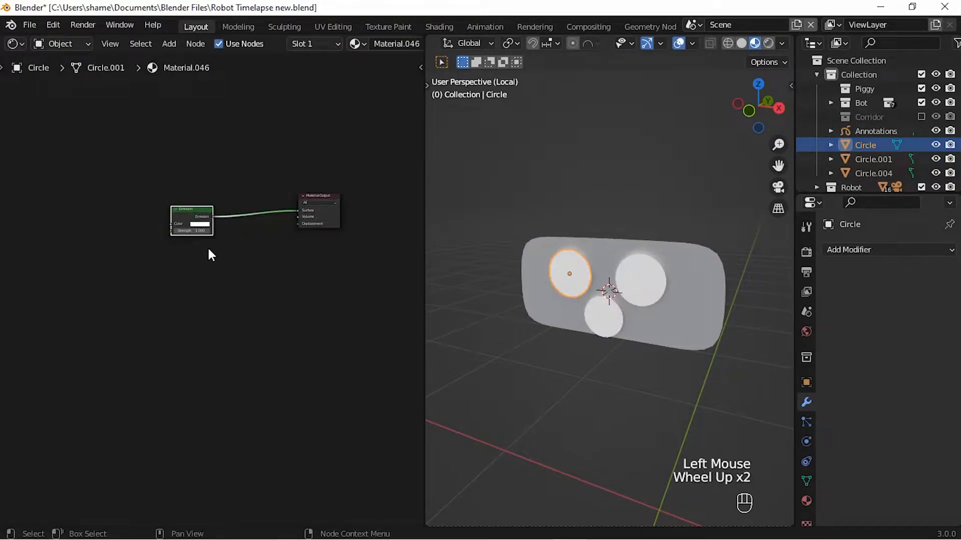
{"action": "key", "text": "Return"}
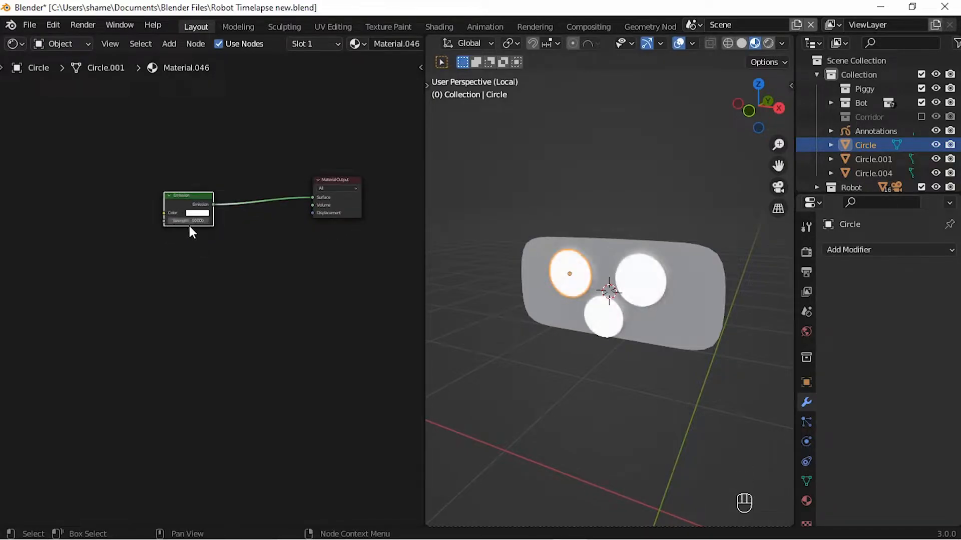
Set the Emission shader's color on the face circles to a bright blue
{"action": "left_click", "coordinate": [197, 215]}
{"action": "left_click_drag", "start_coordinate": [223, 120], "coordinate": [227, 113]}
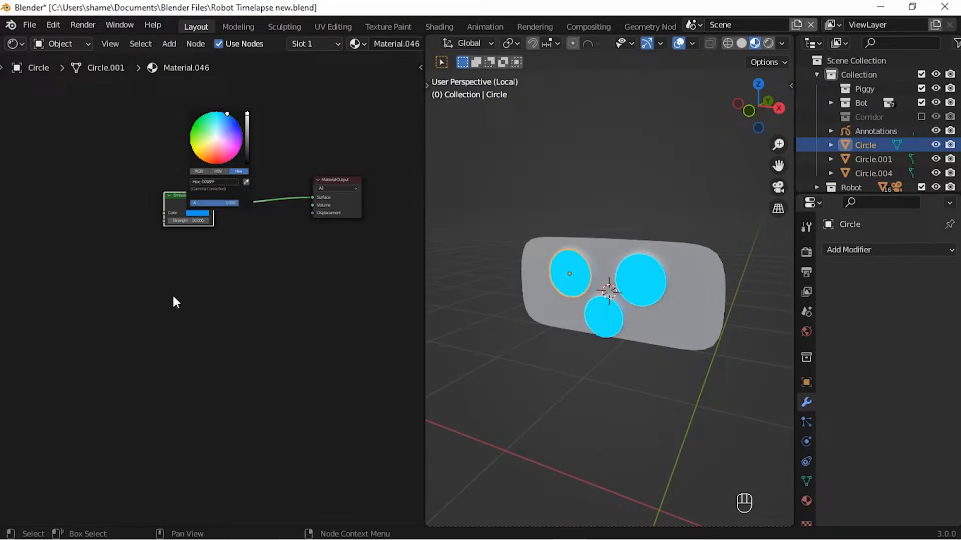
{"action": "scroll", "coordinate": [243, 266], "scroll_direction": "down", "scroll_amount": 2}
{"action": "middle_click_drag", "start_coordinate": [243, 266], "coordinate": [210, 290]}
Create a new material on the screen panel behind the circles and set its Base Color to near black
{"action": "left_click", "coordinate": [685, 297]}
{"action": "middle_click_drag", "start_coordinate": [683, 292], "coordinate": [670, 283]}
{"action": "left_click", "coordinate": [378, 44]}
{"action": "left_click", "coordinate": [226, 258]}
{"action": "left_click", "coordinate": [262, 207]}
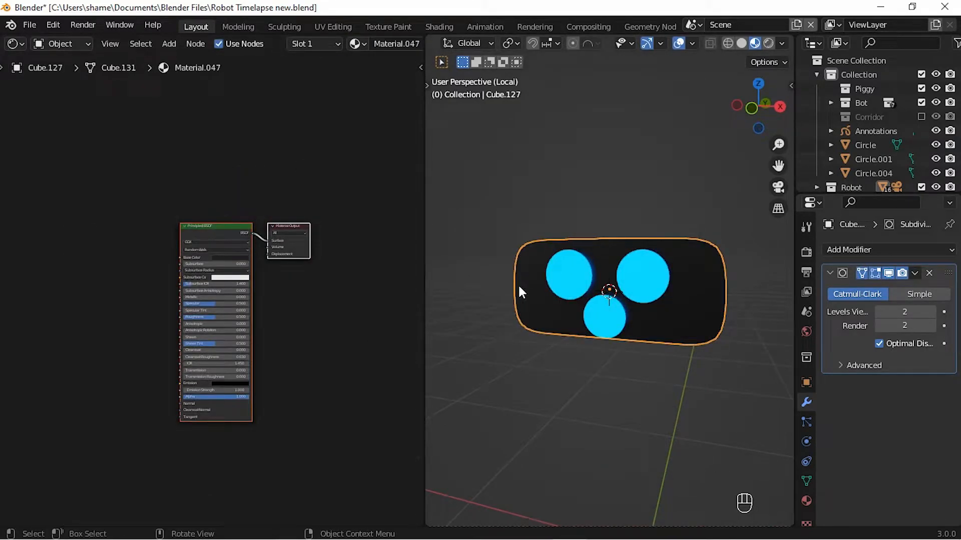
Exit local view to show the whole robot and unhide the hidden visor glass
{"action": "key", "text": "KP_Divide"}
{"action": "middle_click_drag", "start_coordinate": [566, 226], "coordinate": [556, 237]}
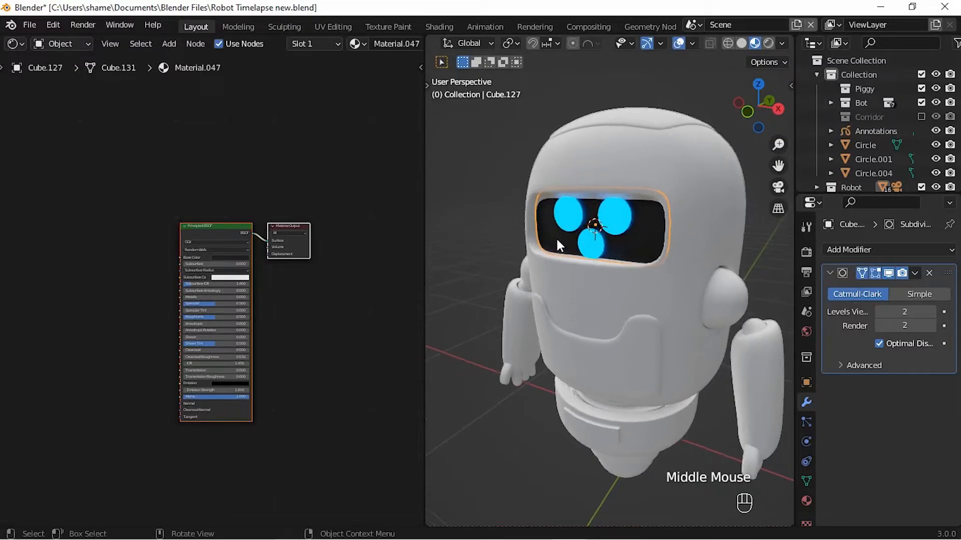
{"action": "key", "text": "alt+h"}
Create a new material on the visor glass and replace its Principled BSDF with a Mix Shader node
{"action": "left_click", "coordinate": [575, 222]}
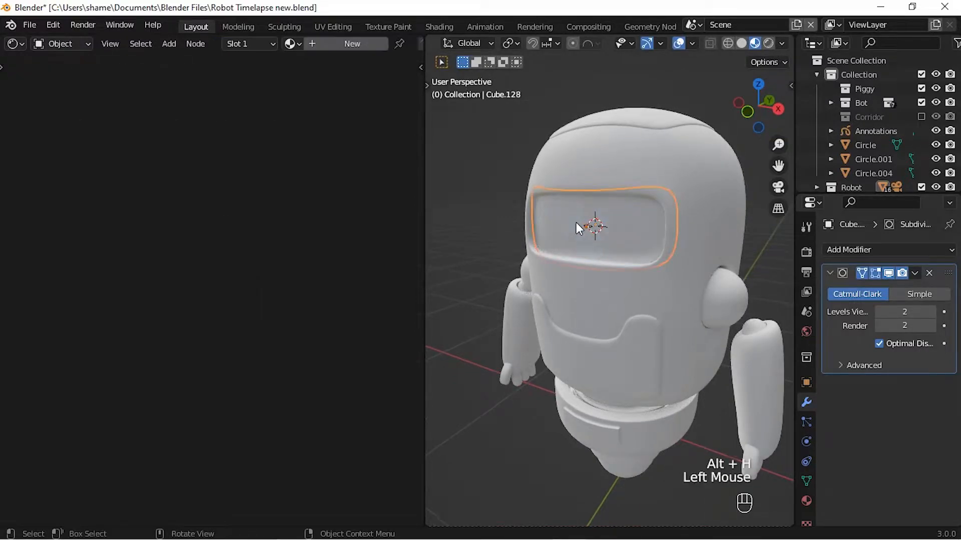
{"action": "left_click", "coordinate": [353, 43]}
{"action": "scroll", "coordinate": [260, 210], "scroll_direction": "down", "scroll_amount": 2}
{"action": "middle_click_drag", "start_coordinate": [268, 203], "coordinate": [224, 224]}
{"action": "left_click", "coordinate": [224, 223]}
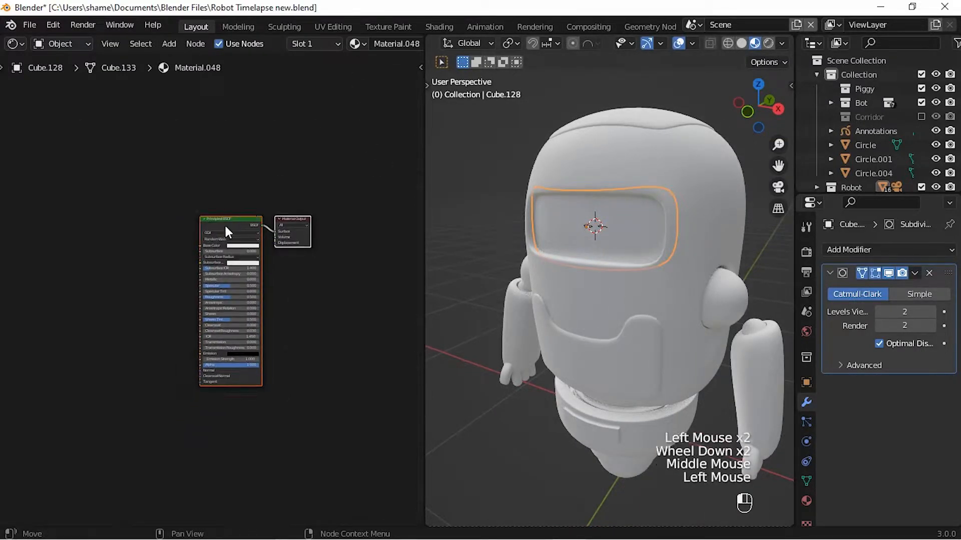
{"action": "key", "text": "shift+a"}
{"action": "left_click", "coordinate": [225, 226]}
{"action": "type", "text": "mix"}
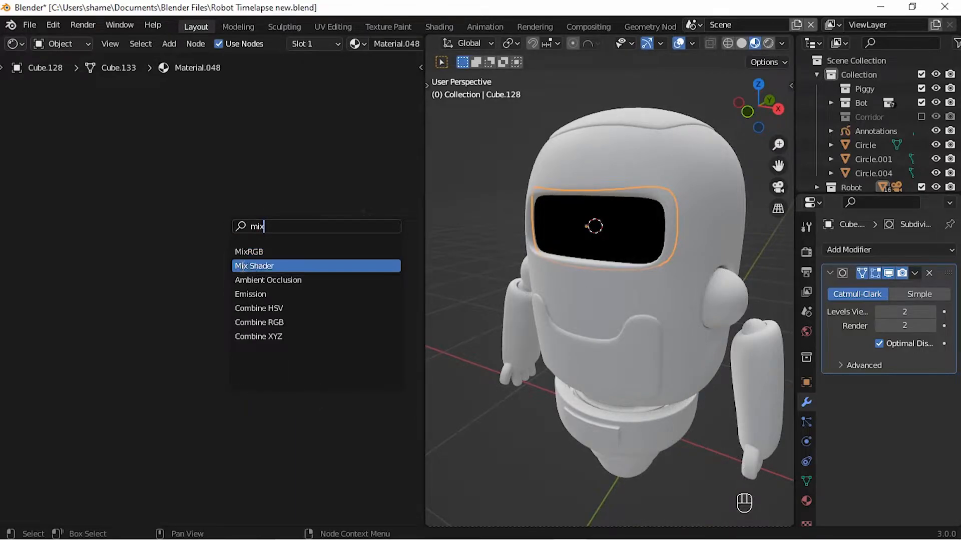
{"action": "left_click", "coordinate": [254, 265]}
{"action": "left_click", "coordinate": [195, 300]}
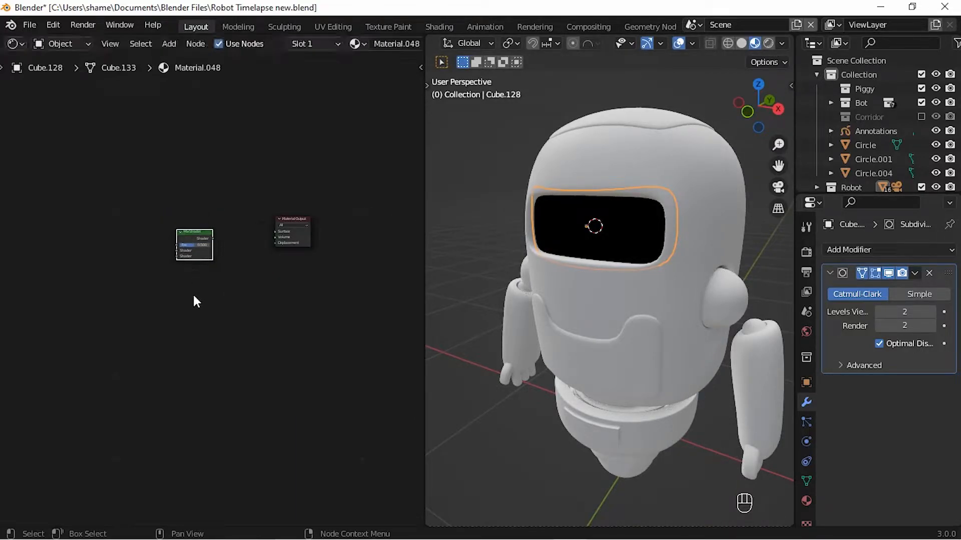
Add a Diffuse BSDF and a Transparent BSDF node beside the Mix Shader
{"action": "key", "text": "shift+a"}
{"action": "left_click", "coordinate": [195, 299]}
{"action": "type", "text": "diff"}
{"action": "key", "text": "Return"}
{"action": "left_click", "coordinate": [156, 307]}
{"action": "key", "text": "shift+a"}
{"action": "left_click", "coordinate": [210, 323]}
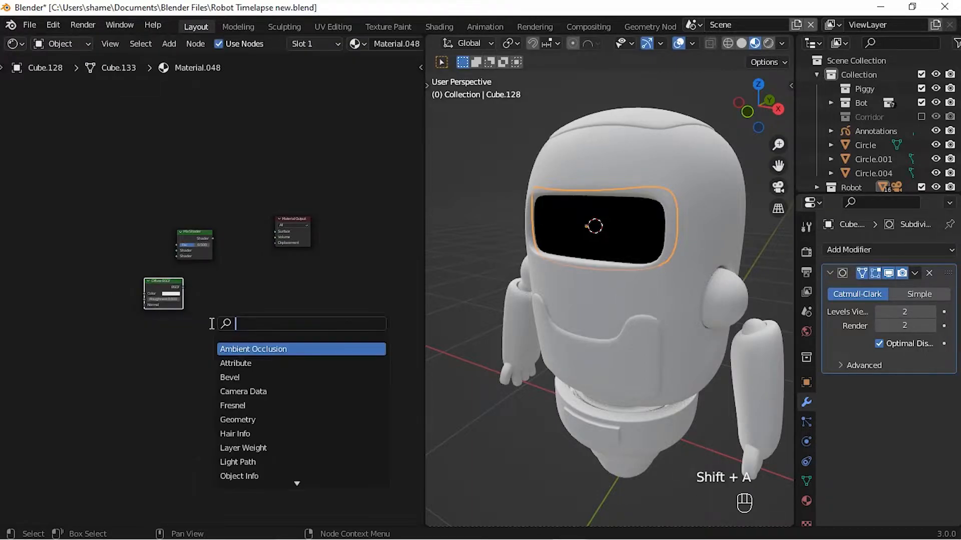
{"action": "type", "text": "tra"}
{"action": "key", "text": "Down"}
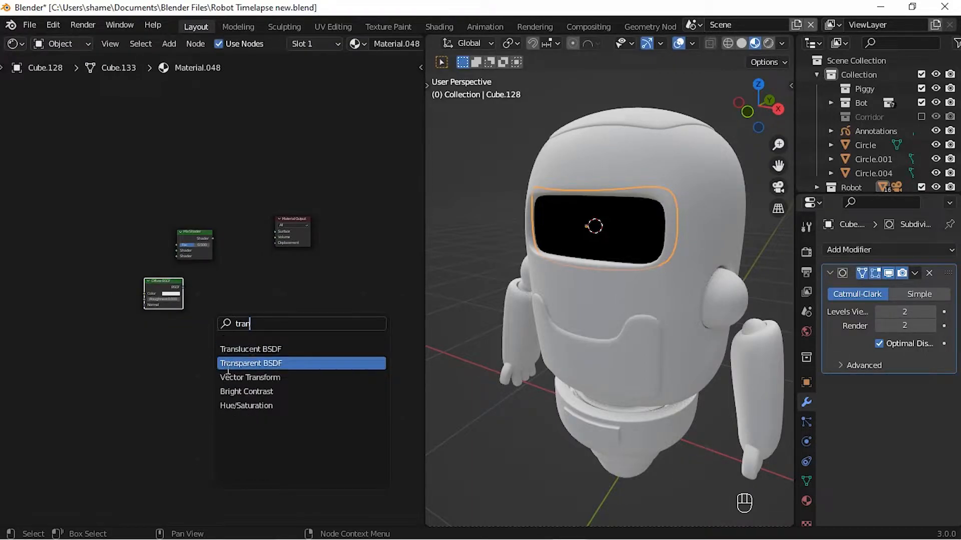
{"action": "key", "text": "Return"}
{"action": "left_click", "coordinate": [134, 249]}
Connect Transparent BSDF and Diffuse BSDF to the Mix Shader's two shader inputs and link the mix to the Material Output's Surface
{"action": "left_click_drag", "start_coordinate": [155, 221], "coordinate": [176, 250]}
{"action": "left_click", "coordinate": [181, 282]}
{"action": "left_click_drag", "start_coordinate": [183, 287], "coordinate": [176, 256]}
{"action": "left_click_drag", "start_coordinate": [188, 232], "coordinate": [213, 233]}
{"action": "left_click_drag", "start_coordinate": [236, 239], "coordinate": [277, 229]}
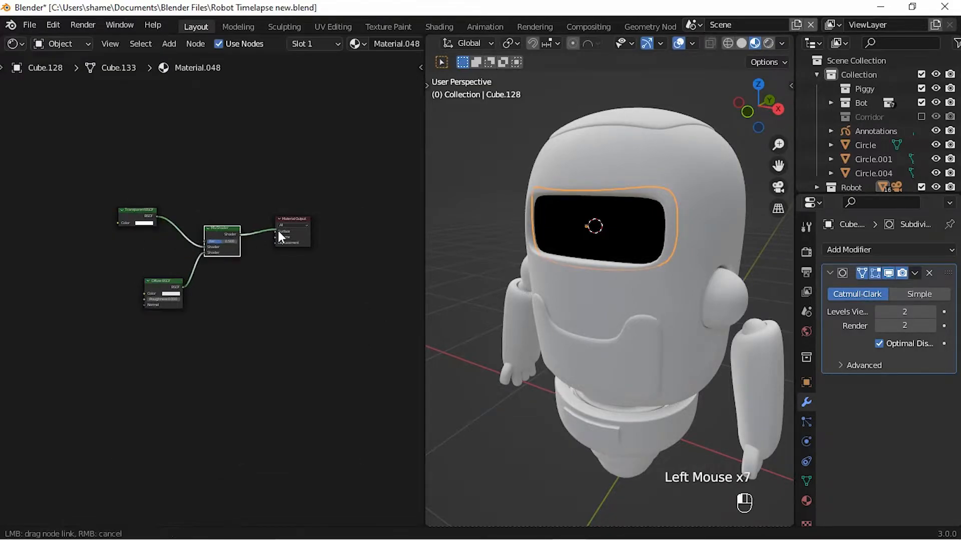
{"action": "left_click_drag", "start_coordinate": [134, 211], "coordinate": [152, 243]}
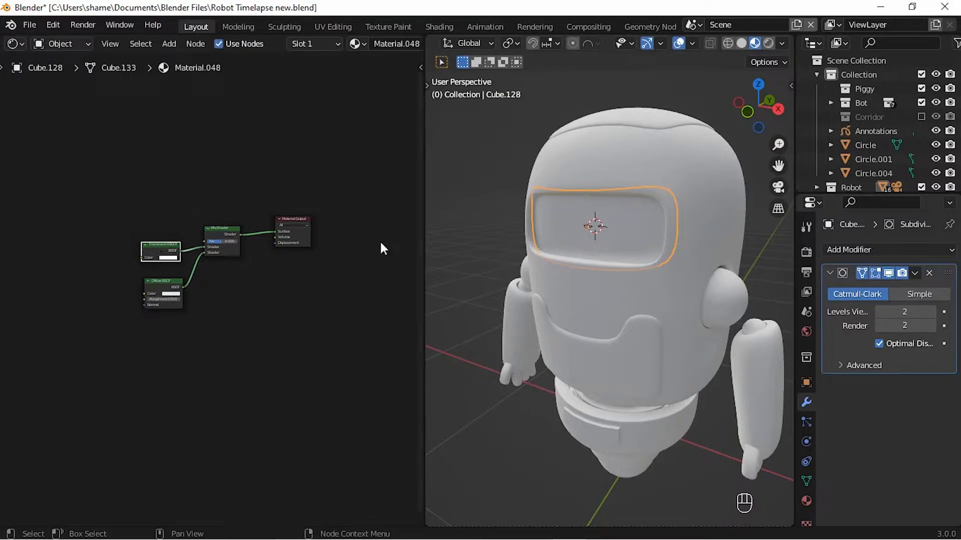
Set the visor material's Blend Mode to Alpha Clip and its Diffuse BSDF color to black
{"action": "scroll", "coordinate": [806, 451], "scroll_direction": "down", "scroll_amount": 2}
{"action": "left_click", "coordinate": [806, 485]}
{"action": "scroll", "coordinate": [877, 451], "scroll_direction": "down", "scroll_amount": 3}
{"action": "left_click", "coordinate": [916, 371]}
{"action": "left_click", "coordinate": [890, 404]}
{"action": "scroll", "coordinate": [172, 296], "scroll_direction": "up", "scroll_amount": 3}
{"action": "left_click", "coordinate": [134, 242]}
{"action": "left_click_drag", "start_coordinate": [204, 190], "coordinate": [204, 240]}
Add a Brick Texture node and connect its Fac output to the Mix Shader's Fac input
{"action": "scroll", "coordinate": [260, 280], "scroll_direction": "down", "scroll_amount": 1}
{"action": "middle_click_drag", "start_coordinate": [247, 270], "coordinate": [285, 312]}
{"action": "key", "text": "shift+a"}
{"action": "left_click", "coordinate": [218, 312]}
{"action": "type", "text": "bri"}
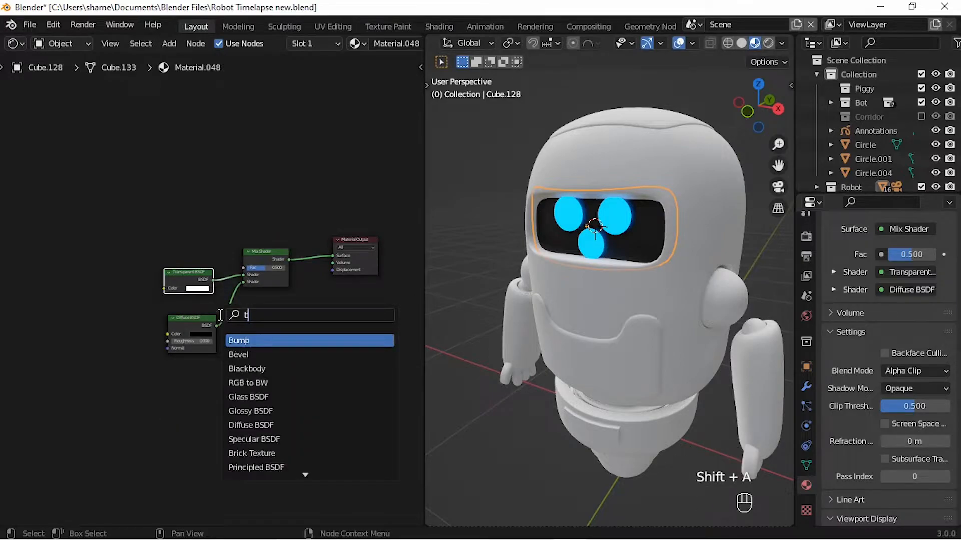
{"action": "key", "text": "Return"}
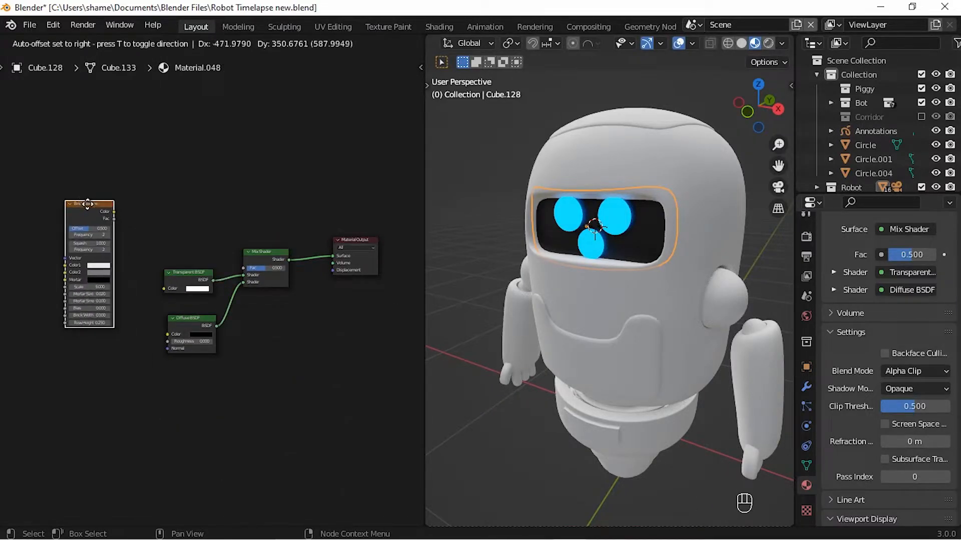
{"action": "left_click", "coordinate": [121, 200]}
{"action": "left_click_drag", "start_coordinate": [111, 194], "coordinate": [247, 266]}
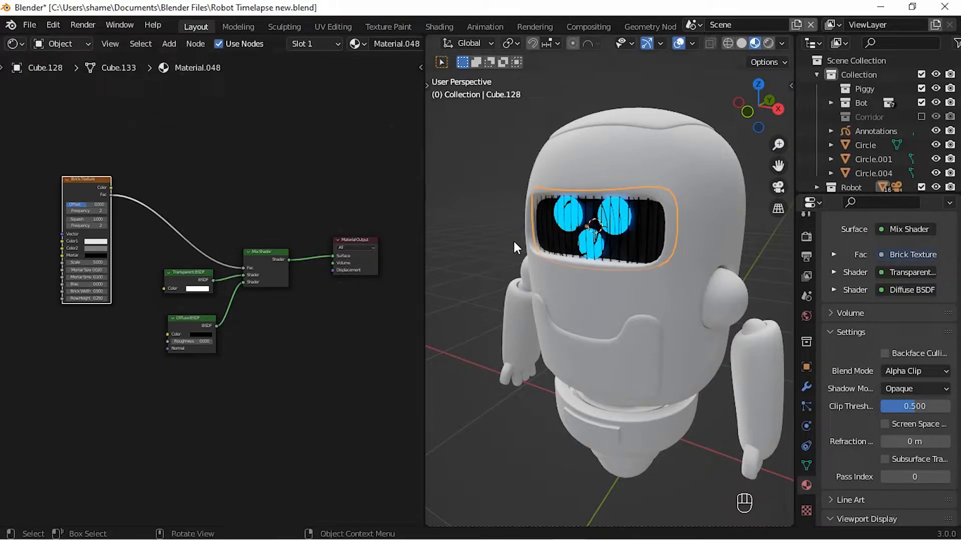
Hide the viewport overlays in front view and attach Texture Coordinate and Mapping nodes to the Brick Texture
{"action": "key", "text": "KP_1"}
{"action": "left_click", "coordinate": [679, 43]}
{"action": "left_click", "coordinate": [736, 215]}
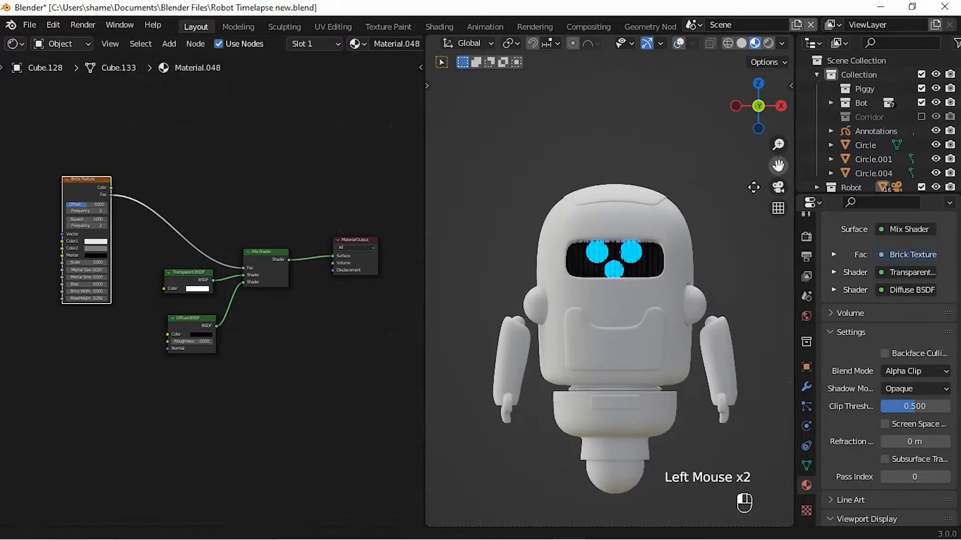
{"action": "scroll", "coordinate": [706, 239], "scroll_direction": "up", "scroll_amount": 3}
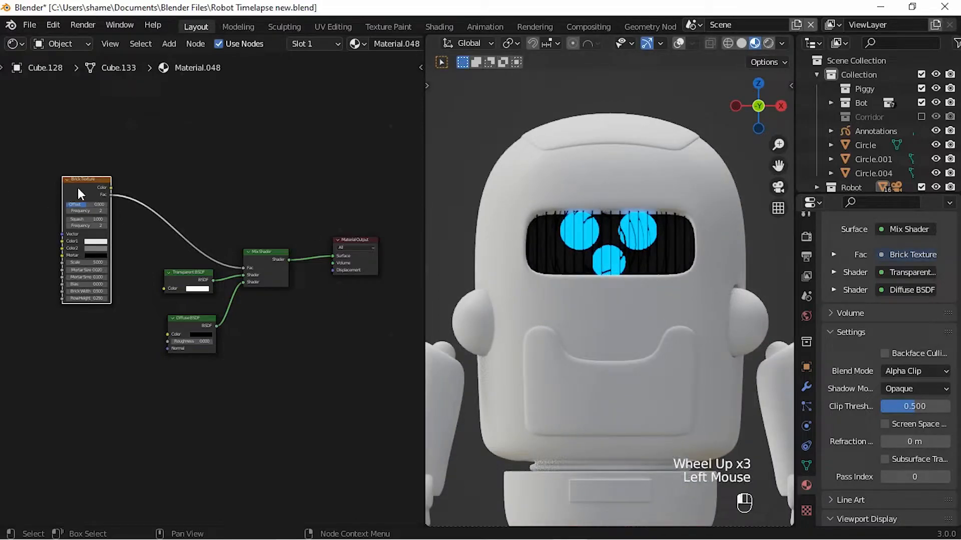
{"action": "key", "text": "ctrl+t"}
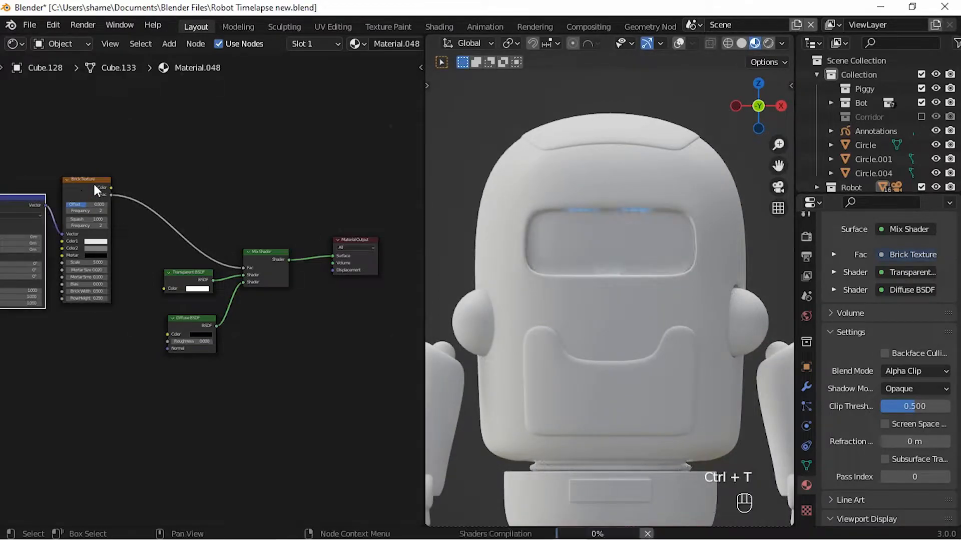
{"action": "middle_click_drag", "start_coordinate": [94, 154], "coordinate": [193, 163]}
{"action": "scroll", "coordinate": [174, 197], "scroll_direction": "up", "scroll_amount": 2}
{"action": "left_click_drag", "start_coordinate": [79, 209], "coordinate": [111, 206]}
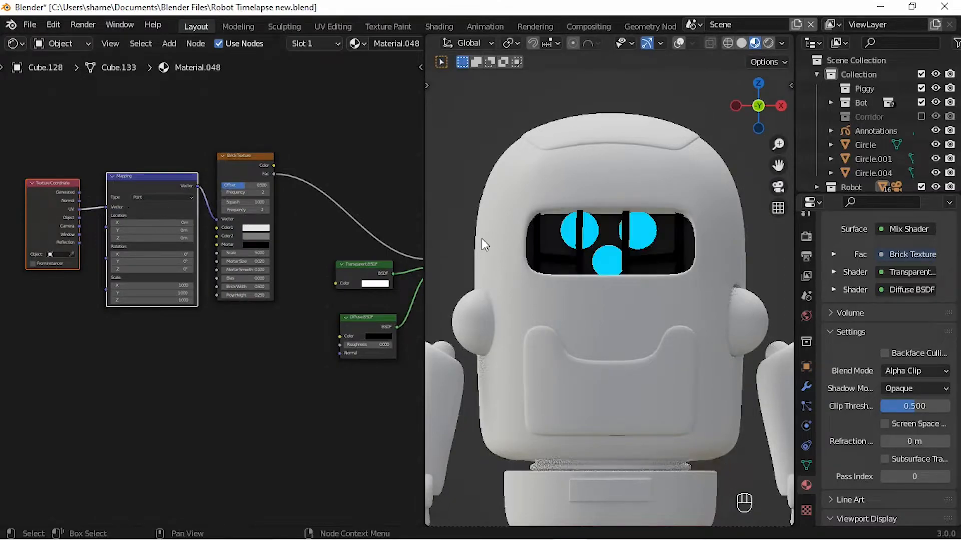
Select all faces of the visor glass in Edit Mode and unwrap them with Project from View in front view
{"action": "key", "text": "Tab"}
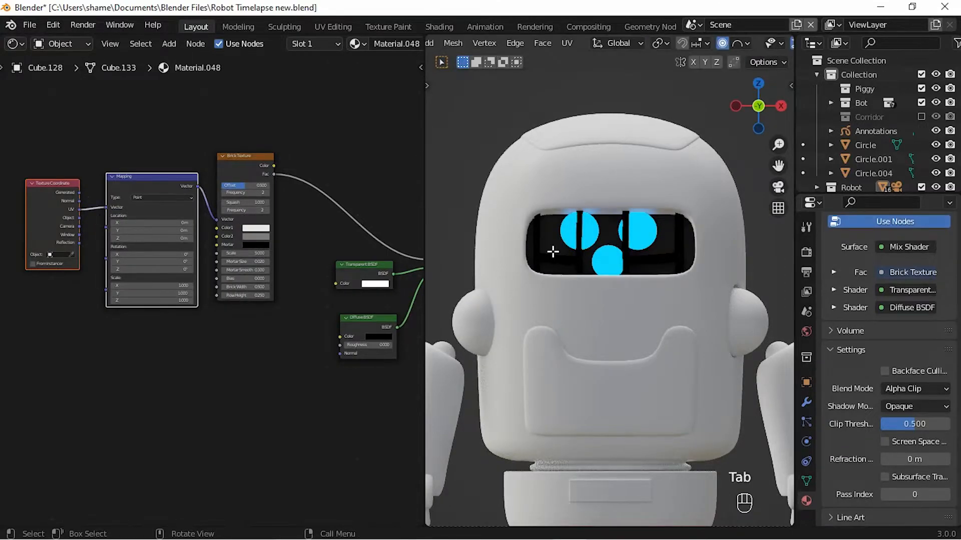
{"action": "scroll", "coordinate": [720, 44], "scroll_direction": "down", "scroll_amount": 2}
{"action": "left_click", "coordinate": [715, 43]}
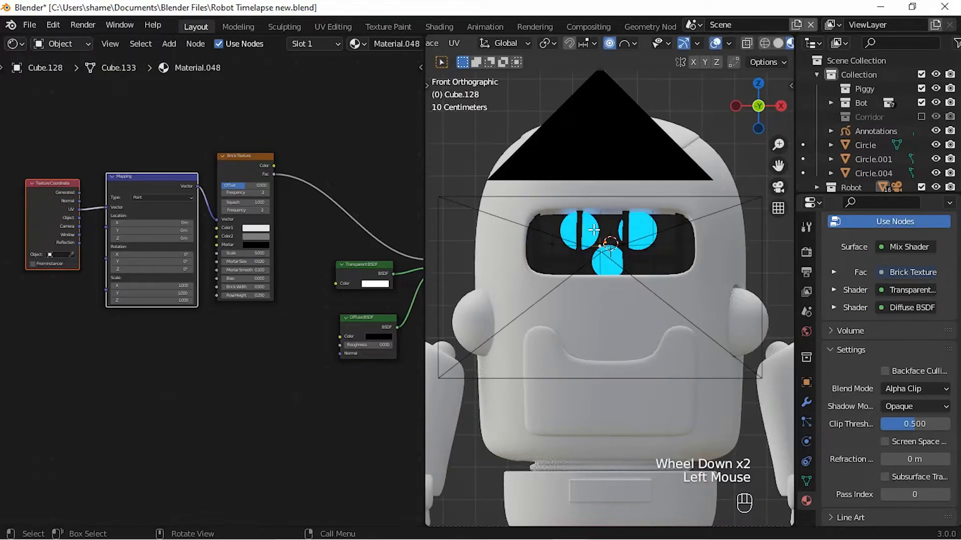
{"action": "middle_click_drag", "start_coordinate": [569, 241], "coordinate": [564, 251]}
{"action": "scroll", "coordinate": [564, 251], "scroll_direction": "down", "scroll_amount": 1}
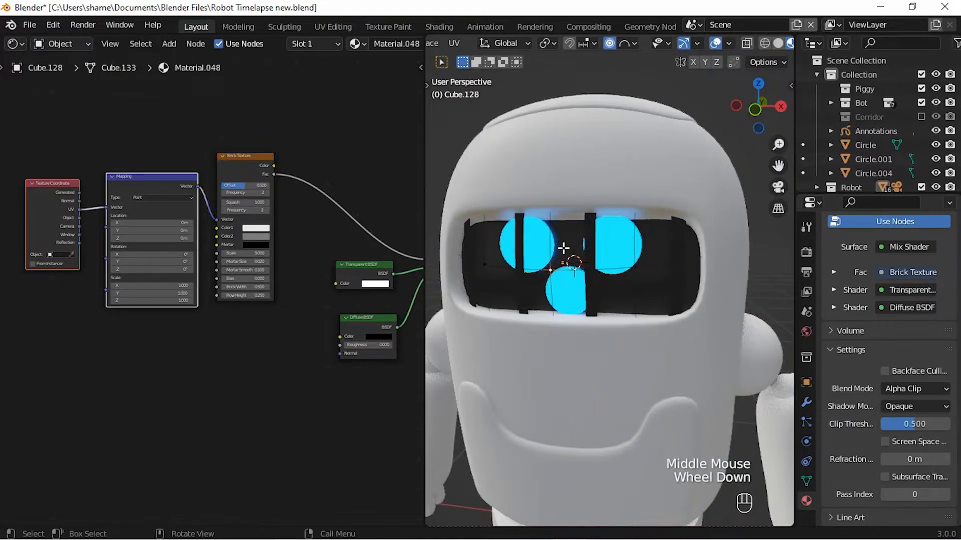
{"action": "key", "text": "3"}
{"action": "key", "text": "a"}
{"action": "key", "text": "KP_1"}
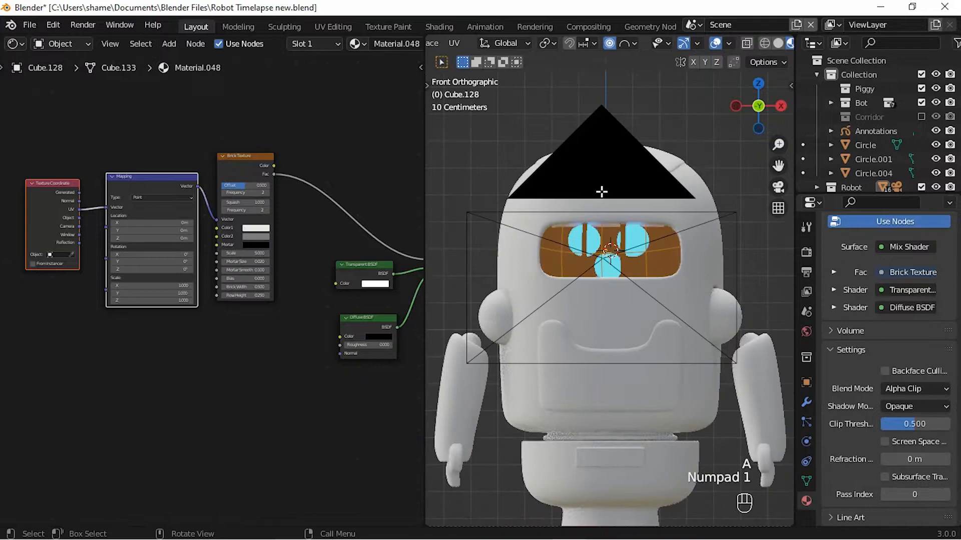
{"action": "key", "text": "u"}
{"action": "left_click", "coordinate": [580, 216]}
{"action": "key", "text": "shift+alt+z"}
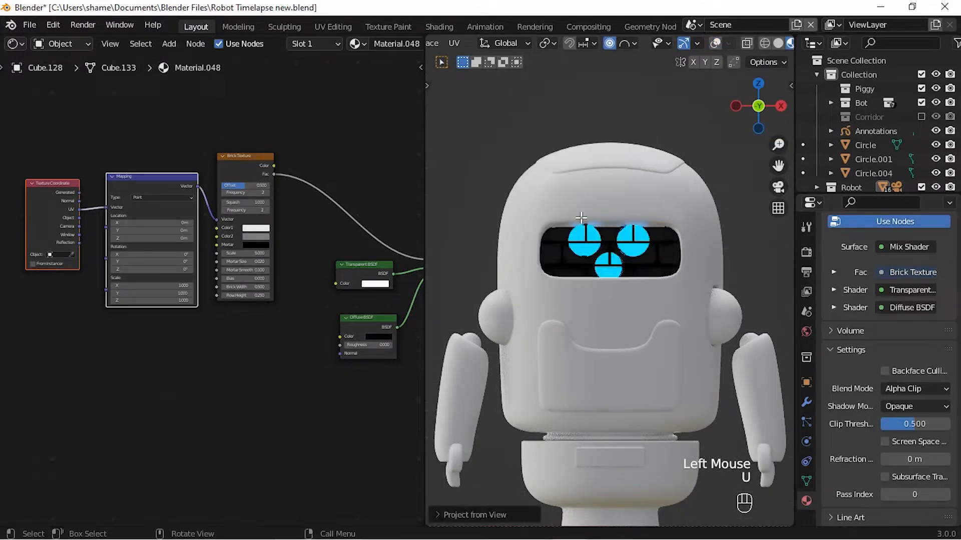
Set the Brick Texture's Offset to 1.000 and its Scale to 8.300
{"action": "scroll", "coordinate": [196, 203], "scroll_direction": "up", "scroll_amount": 2}
{"action": "left_click_drag", "start_coordinate": [230, 170], "coordinate": [245, 170]}
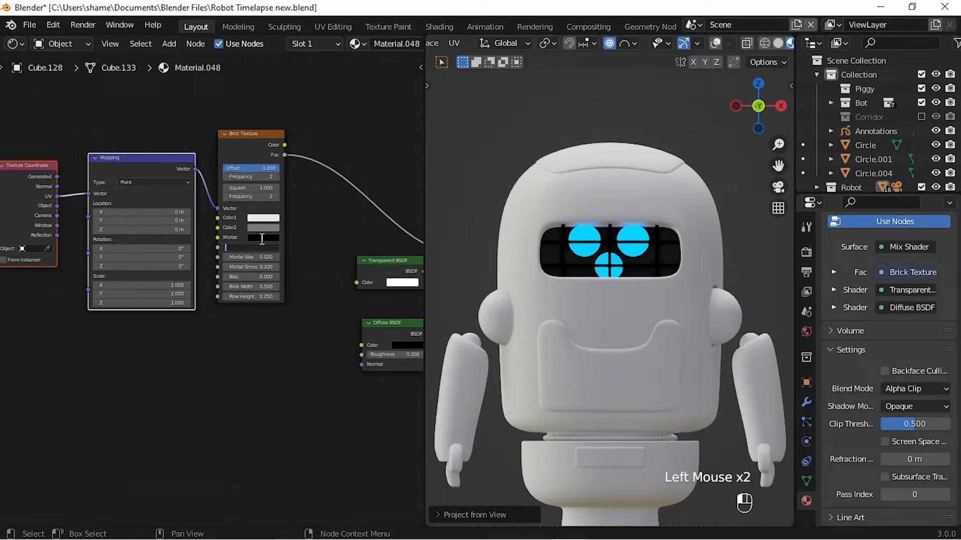
{"action": "key", "text": "Return"}
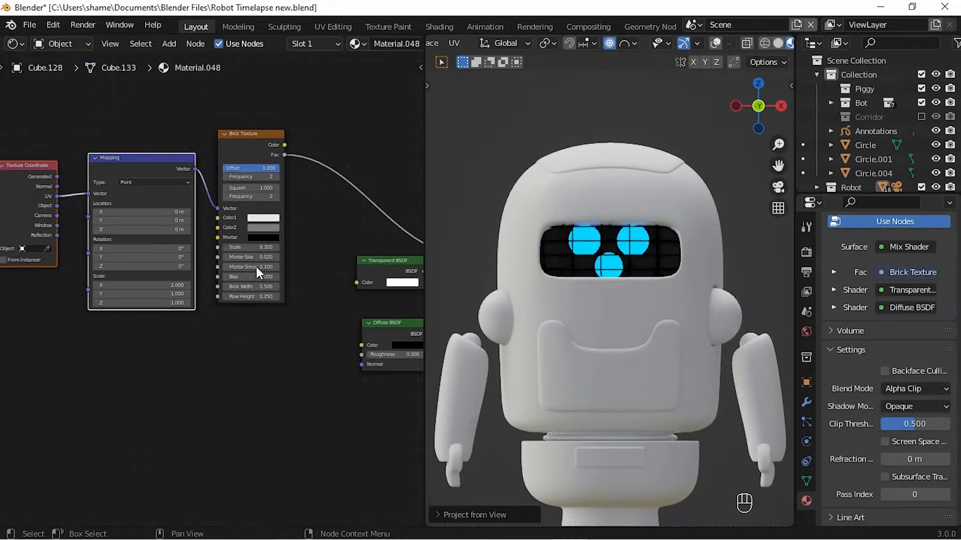
Set the Brick Texture's Color1 and Color2 to white, Row Height to 0.045 and Brick Width to 26.700
{"action": "left_click", "coordinate": [263, 228]}
{"action": "left_click_drag", "start_coordinate": [324, 133], "coordinate": [324, 90]}
{"action": "left_click", "coordinate": [263, 218]}
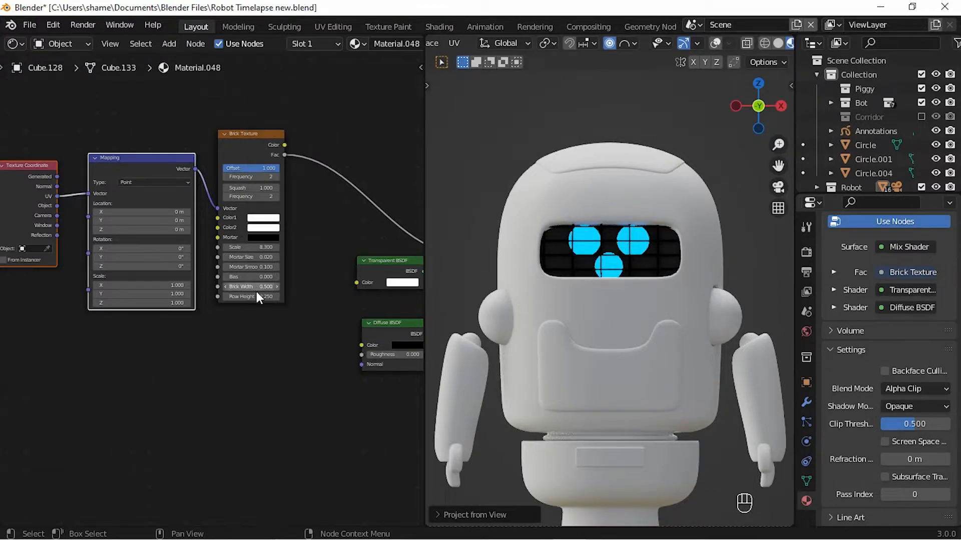
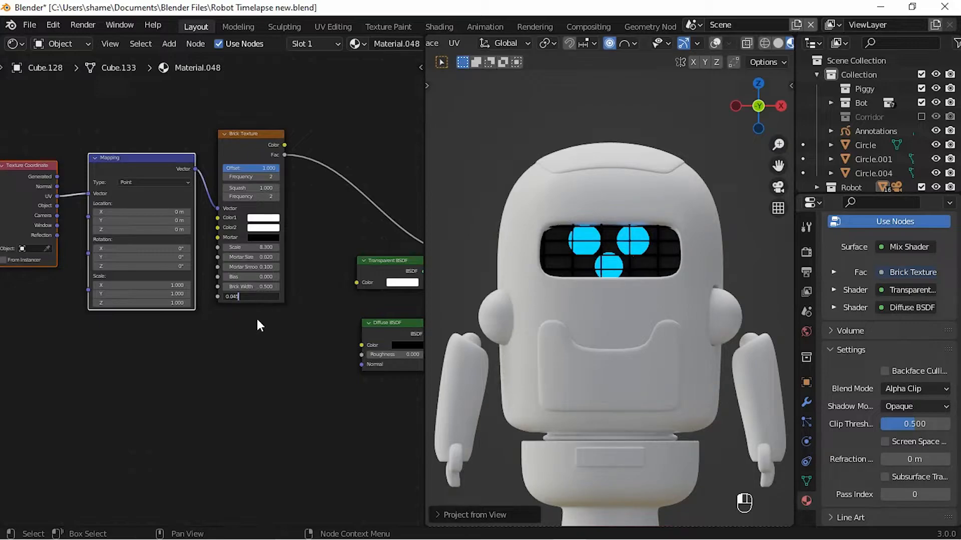
{"action": "key", "text": "Return"}
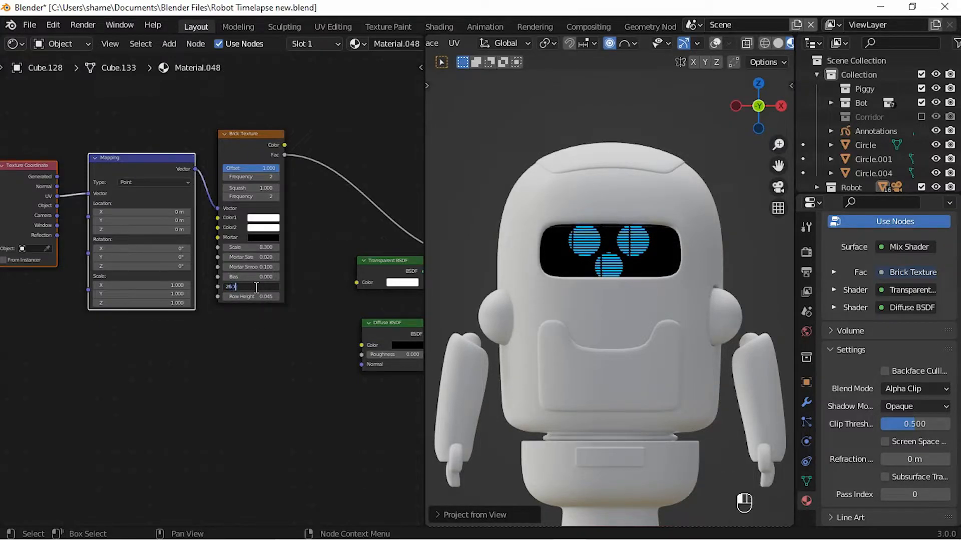
{"action": "key", "text": "Return"}
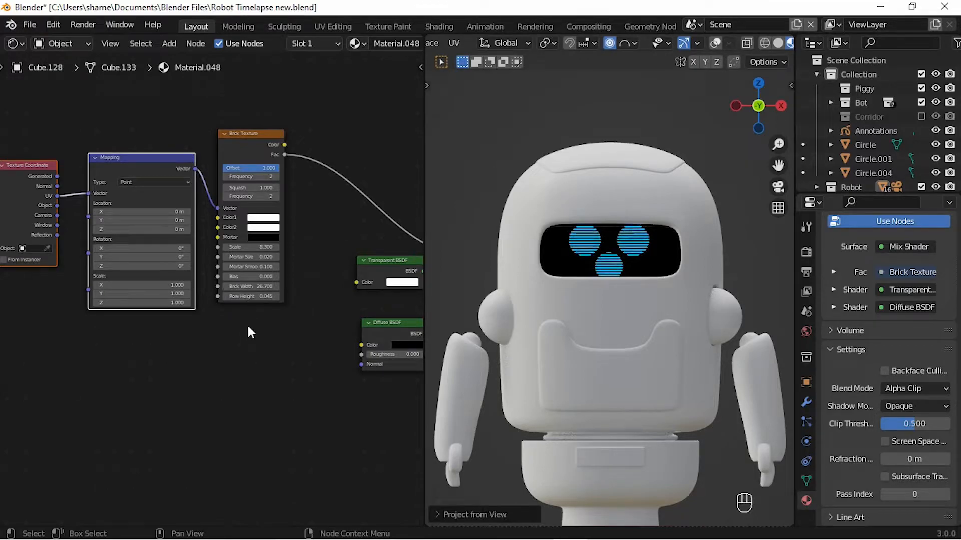
Turn on Bloom in the render settings and check the glowing face on the robot
{"action": "scroll", "coordinate": [488, 251], "scroll_direction": "down", "scroll_amount": 1}
{"action": "middle_click_drag", "start_coordinate": [488, 250], "coordinate": [473, 270]}
{"action": "scroll", "coordinate": [481, 268], "scroll_direction": "down", "scroll_amount": 1}
{"action": "left_click", "coordinate": [479, 270]}
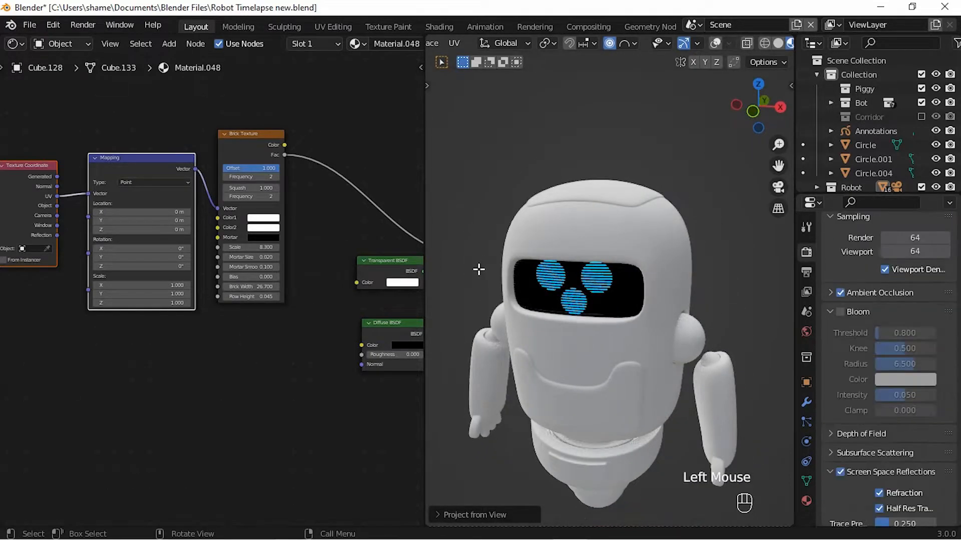
{"action": "left_click", "coordinate": [840, 311]}
{"action": "middle_click_drag", "start_coordinate": [494, 252], "coordinate": [555, 257]}
{"action": "scroll", "coordinate": [555, 258], "scroll_direction": "up", "scroll_amount": 1}
Show the overlays again, hide the visor glass in Object Mode and turn Bloom off
{"action": "left_click", "coordinate": [715, 43]}
{"action": "middle_click_drag", "start_coordinate": [649, 230], "coordinate": [620, 253]}
{"action": "key", "text": "Tab"}
{"action": "key", "text": "h"}
{"action": "left_click", "coordinate": [840, 311]}
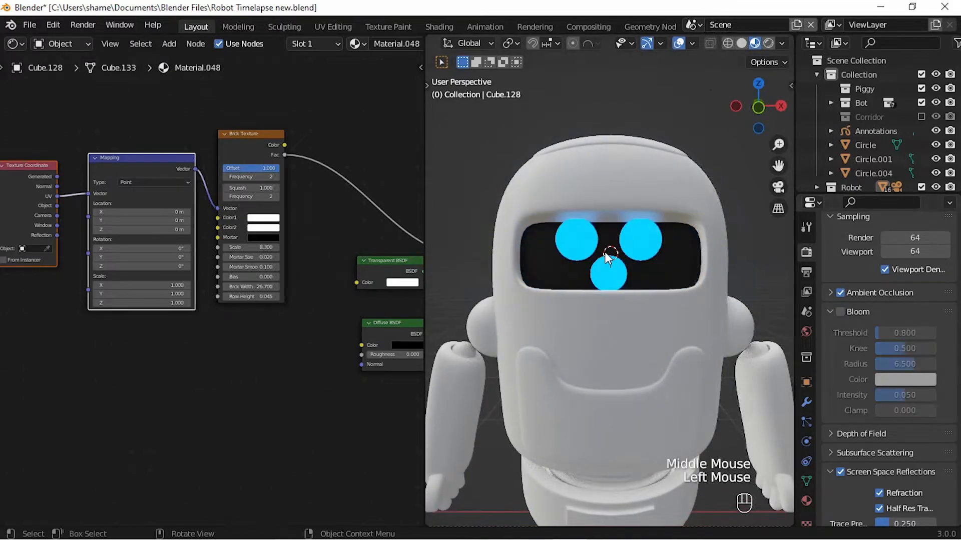
Move the right and left eye circles slightly outward along X to space them farther apart
{"action": "left_click", "coordinate": [638, 242]}
{"action": "key", "text": "g"}
{"action": "key", "text": "x"}
{"action": "left_click", "coordinate": [653, 240]}
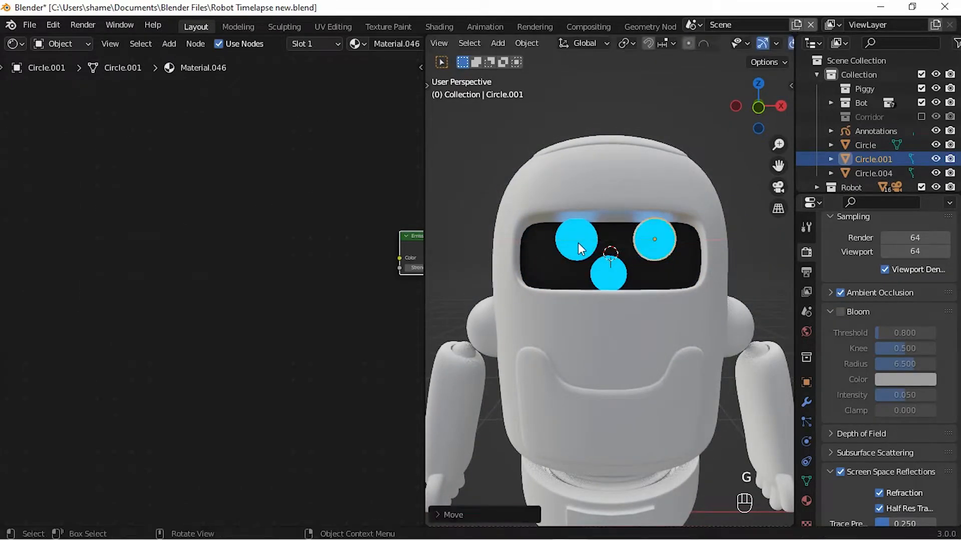
{"action": "left_click", "coordinate": [577, 243]}
{"action": "key", "text": "g"}
{"action": "key", "text": "x"}
{"action": "left_click", "coordinate": [563, 245]}
{"action": "middle_click_drag", "start_coordinate": [590, 271], "coordinate": [593, 281]}
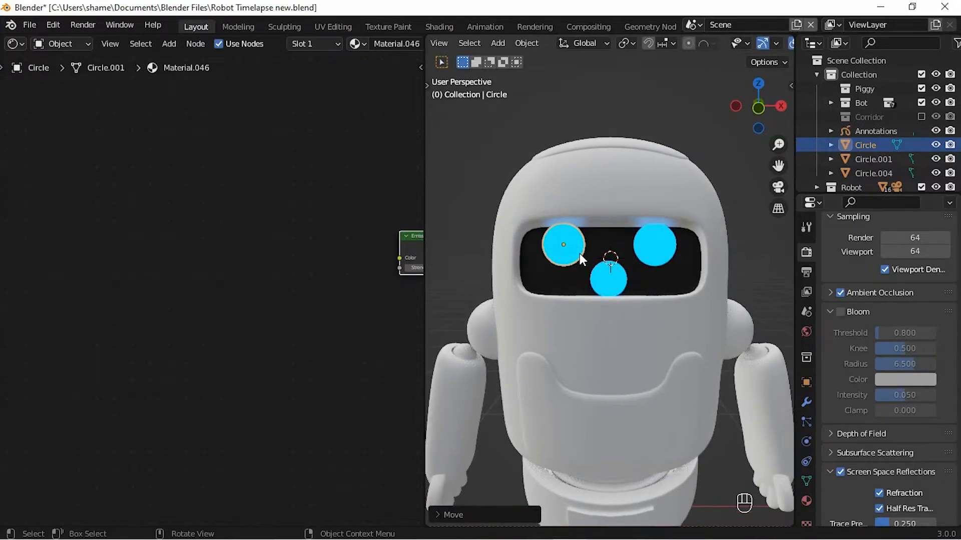
Lower both eye circles slightly along Z and raise the mouth circle slightly along Z
{"action": "left_click", "coordinate": [576, 250]}
{"action": "left_click", "coordinate": [661, 237], "text": "shift"}
{"action": "key", "text": "g"}
{"action": "key", "text": "z"}
{"action": "left_click", "coordinate": [648, 266]}
{"action": "left_click", "coordinate": [610, 276]}
{"action": "key", "text": "g"}
{"action": "key", "text": "z"}
{"action": "left_click", "coordinate": [611, 259]}
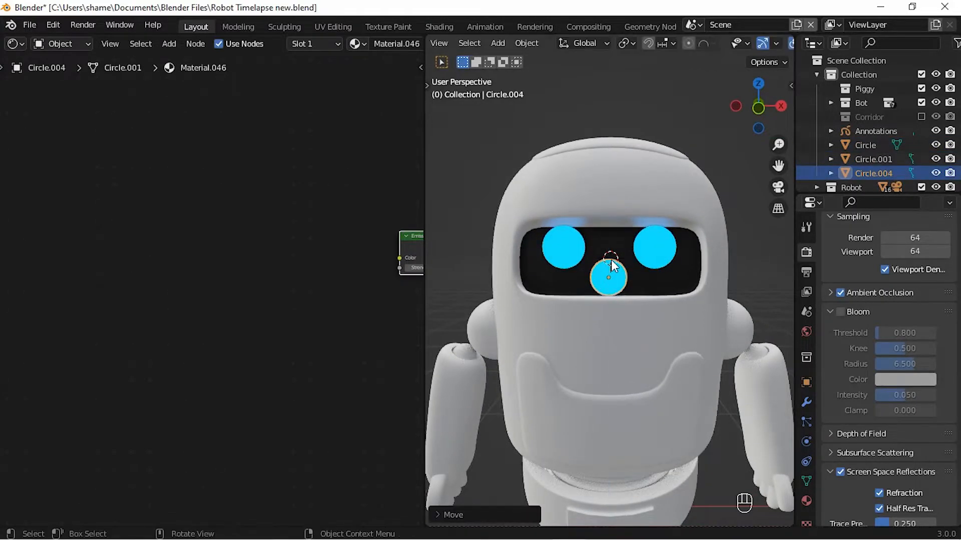
Add a mesh plane at the visor and scale it down to about 0.07
{"action": "key", "text": "shift+a"}
{"action": "mouse_move", "coordinate": [611, 260]}
{"action": "mouse_move", "coordinate": [593, 247]}
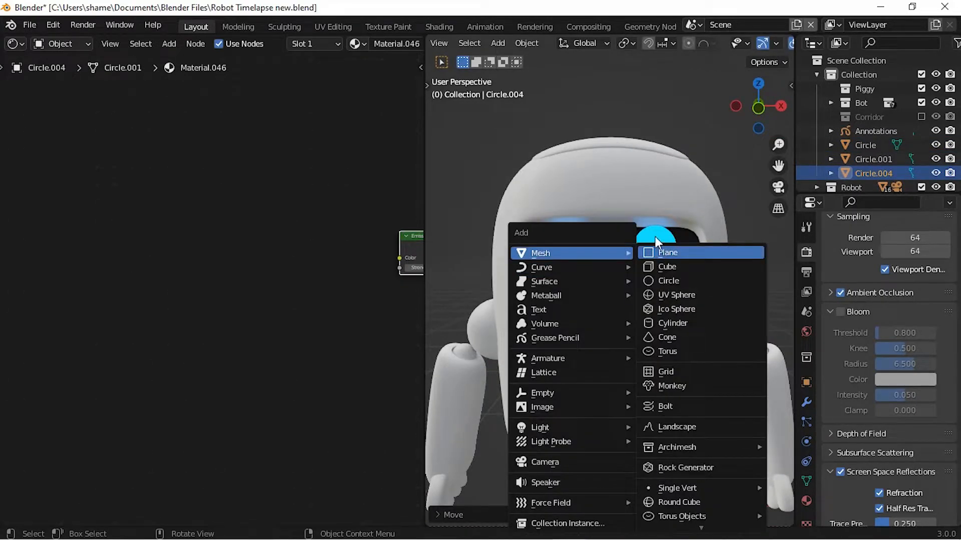
{"action": "left_click", "coordinate": [657, 249]}
{"action": "scroll", "coordinate": [655, 236], "scroll_direction": "down", "scroll_amount": 3}
{"action": "scroll", "coordinate": [655, 237], "scroll_direction": "down", "scroll_amount": 1}
{"action": "key", "text": "s"}
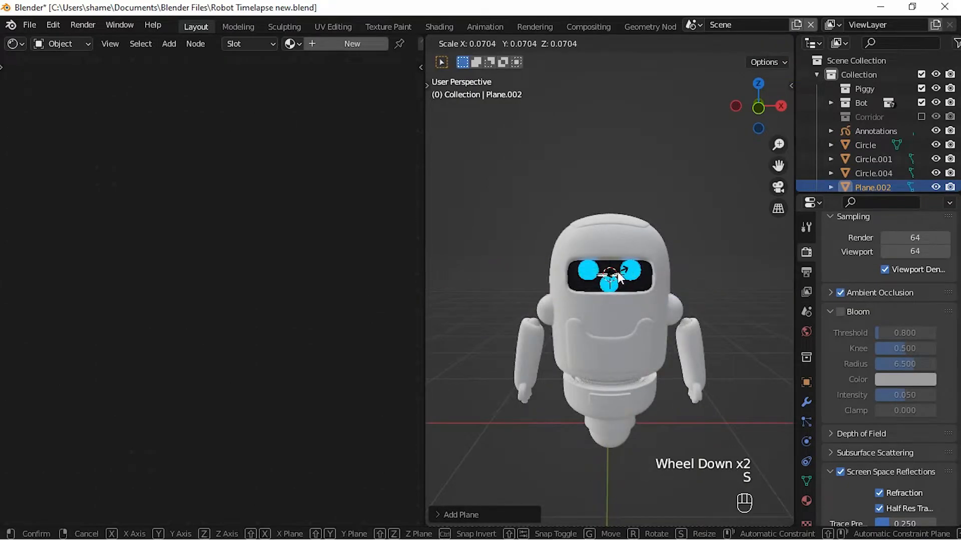
{"action": "left_click", "coordinate": [617, 280]}
Rotate the plane 90° about X and move it along Y in front of the mouth circle
{"action": "middle_click_drag", "start_coordinate": [618, 288], "coordinate": [624, 313]}
{"action": "scroll", "coordinate": [624, 313], "scroll_direction": "up", "scroll_amount": 2}
{"action": "type", "text": "rx90"}
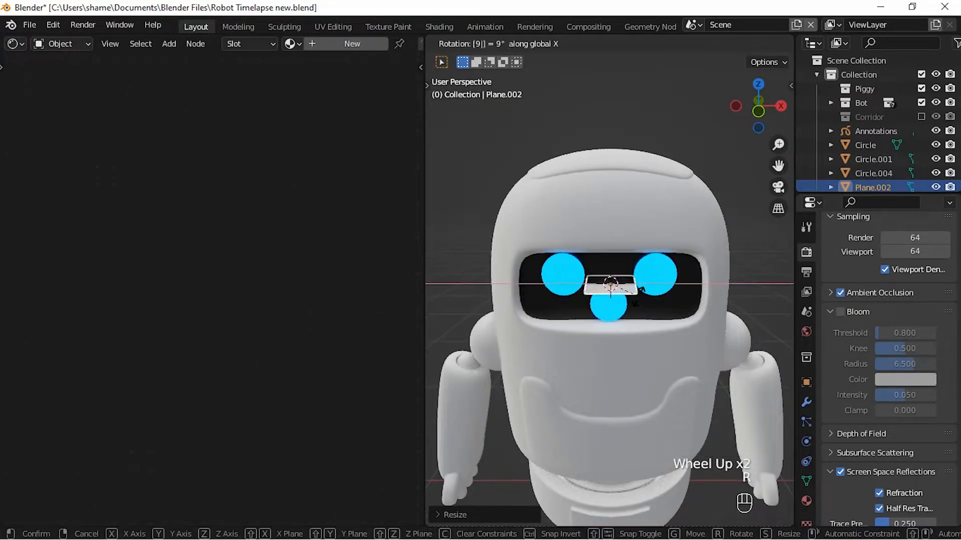
{"action": "key", "text": "Return"}
{"action": "middle_click_drag", "start_coordinate": [617, 302], "coordinate": [633, 283]}
{"action": "key", "text": "g"}
{"action": "key", "text": "y"}
{"action": "key", "text": "shift"}
{"action": "left_click", "coordinate": [526, 308]}
Scale the plane down slightly and adjust it along X so it masks the upper half of the mouth circle
{"action": "key", "text": "s"}
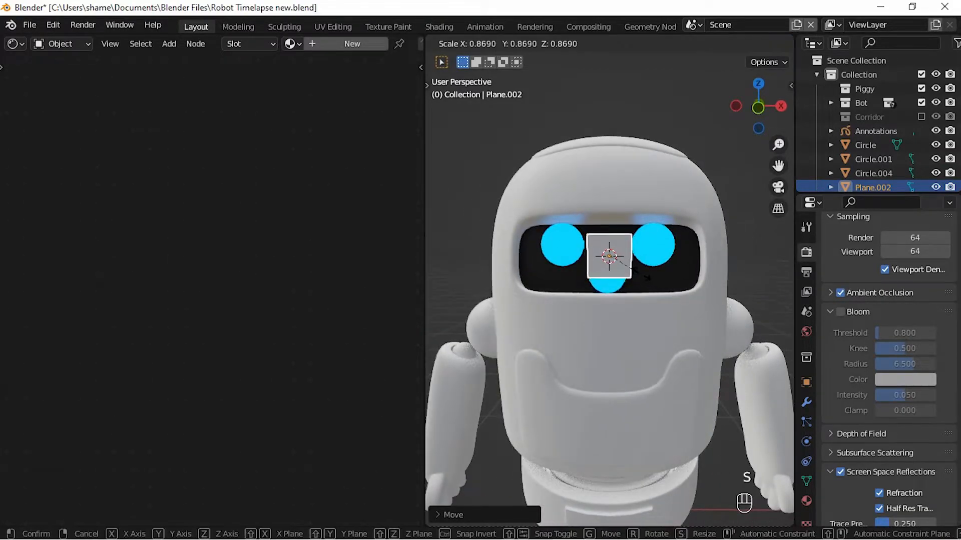
{"action": "left_click", "coordinate": [617, 284]}
{"action": "left_click", "coordinate": [619, 287]}
{"action": "key", "text": "g"}
{"action": "key", "text": "x"}
{"action": "left_click", "coordinate": [641, 280]}
Link the black visor screen's material to the masking plane
{"action": "key", "text": "alt+a"}
{"action": "left_click", "coordinate": [628, 269]}
{"action": "left_click", "coordinate": [650, 276], "text": "shift"}
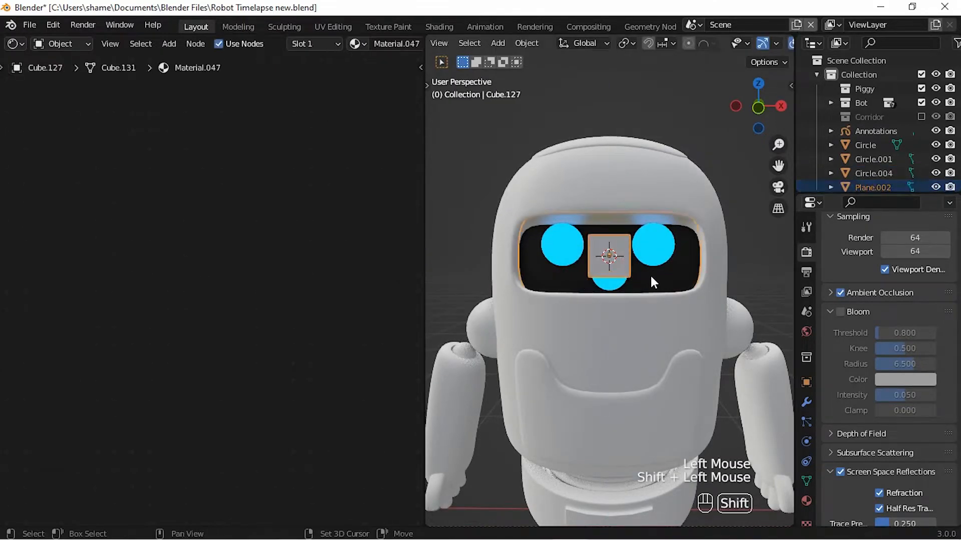
{"action": "key", "text": "ctrl+l"}
{"action": "left_click", "coordinate": [621, 314]}
Make a linked duplicate of the masking plane, shifted about 0.12 m along X and lowered along Z beneath the +X-side eye
{"action": "left_click", "coordinate": [614, 239]}
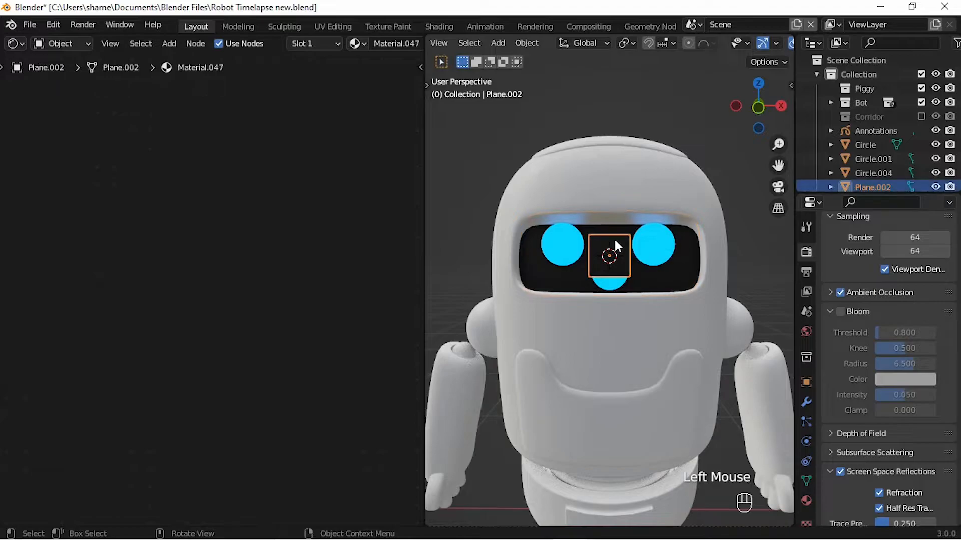
{"action": "key", "text": "alt+d"}
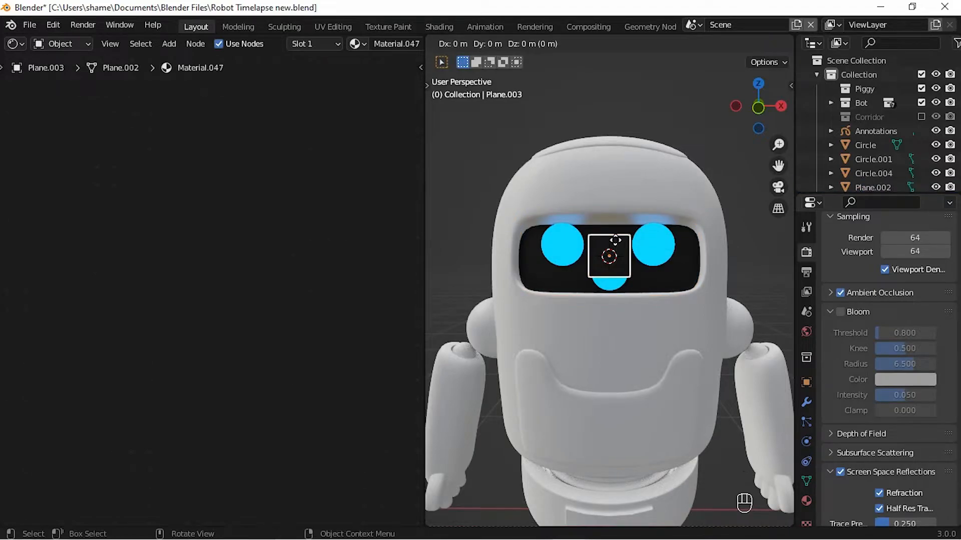
{"action": "key", "text": "x"}
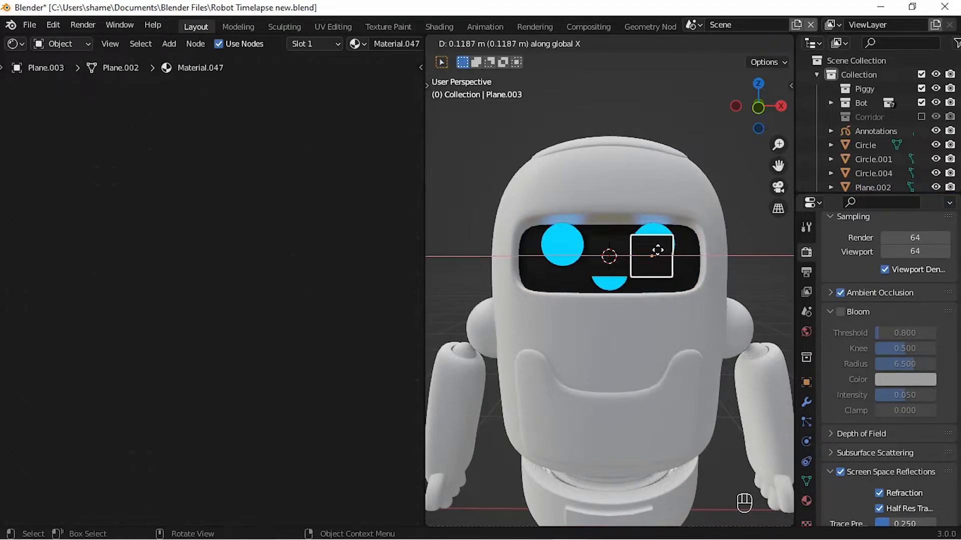
{"action": "key", "text": "g"}
{"action": "key", "text": "z"}
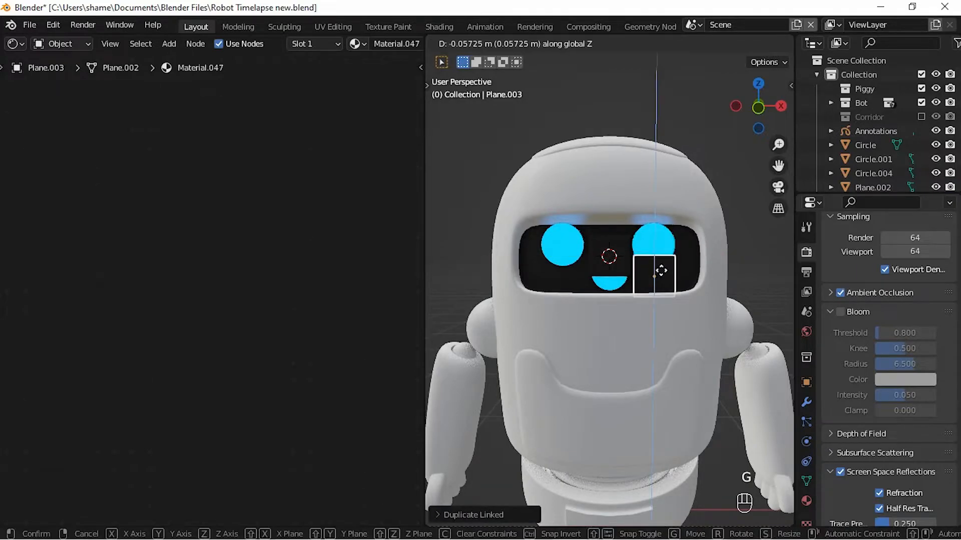
{"action": "left_click", "coordinate": [666, 274]}
Flatten the copied plane along Z and raise it about 0.016 m to cut off the bottom of the eye circle
{"action": "key", "text": "s"}
{"action": "key", "text": "z"}
{"action": "left_click", "coordinate": [669, 271]}
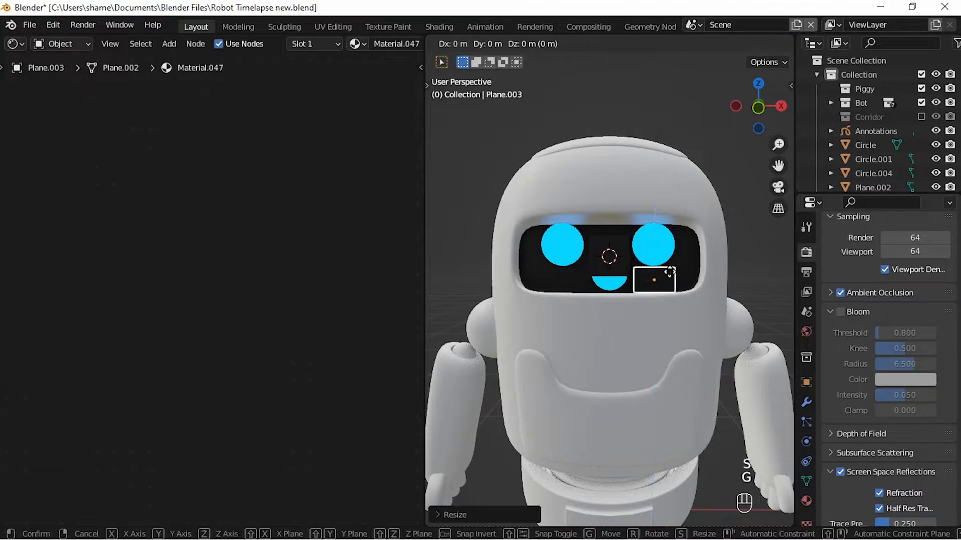
{"action": "key", "text": "g"}
{"action": "key", "text": "z"}
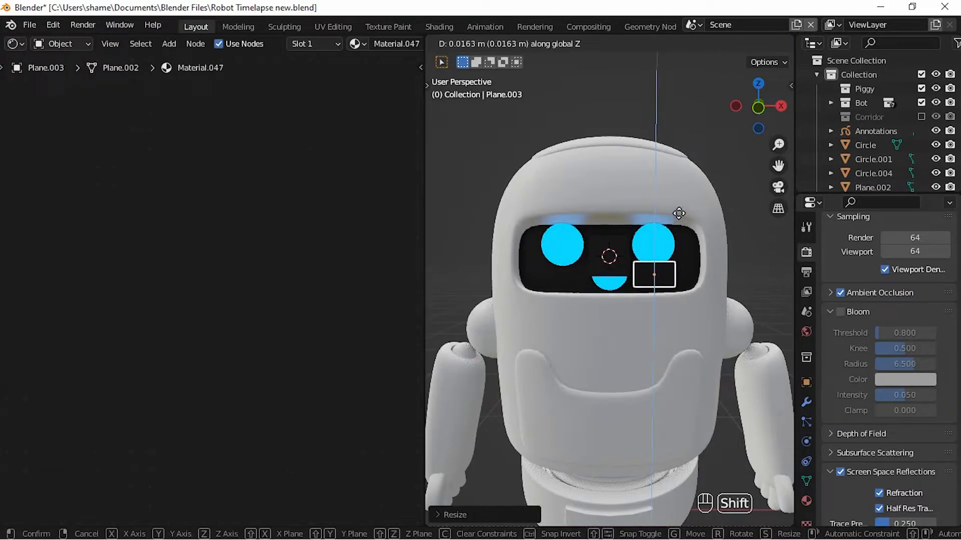
{"action": "left_click", "coordinate": [678, 214]}
Duplicate the eye-masking plane about -0.25 m along X to cut off the bottom of the other eye
{"action": "key", "text": "shift+d"}
{"action": "key", "text": "x"}
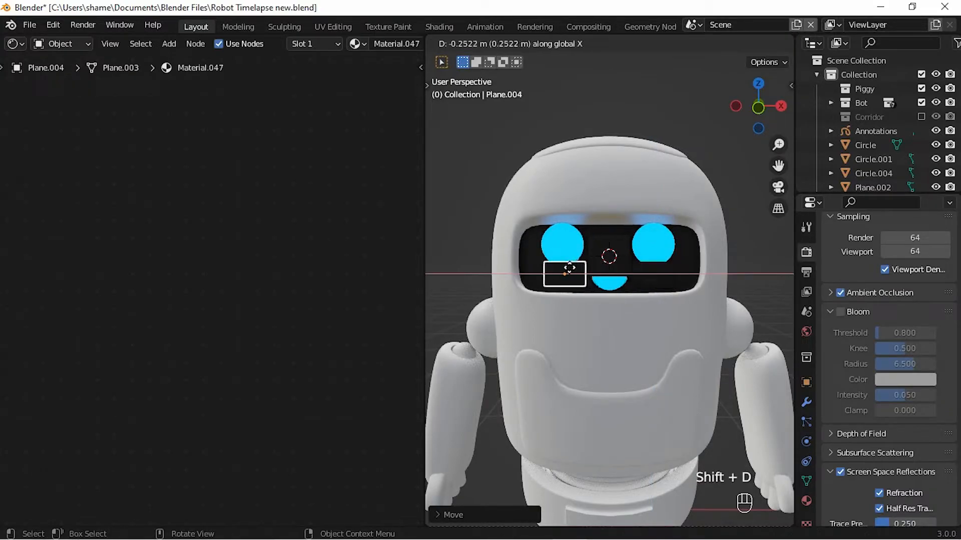
{"action": "left_click", "coordinate": [569, 268]}
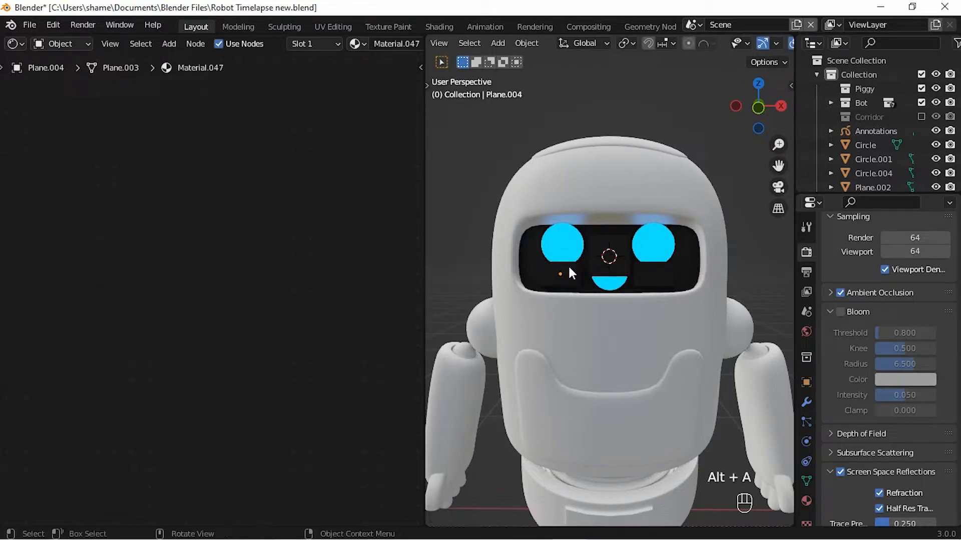
Unhide the scanline visor glass, deselect everything and turn Bloom back on
{"action": "key", "text": "alt+h"}
{"action": "key", "text": "alt+a"}
{"action": "scroll", "coordinate": [568, 266], "scroll_direction": "down", "scroll_amount": 3}
{"action": "middle_click_drag", "start_coordinate": [572, 263], "coordinate": [533, 302]}
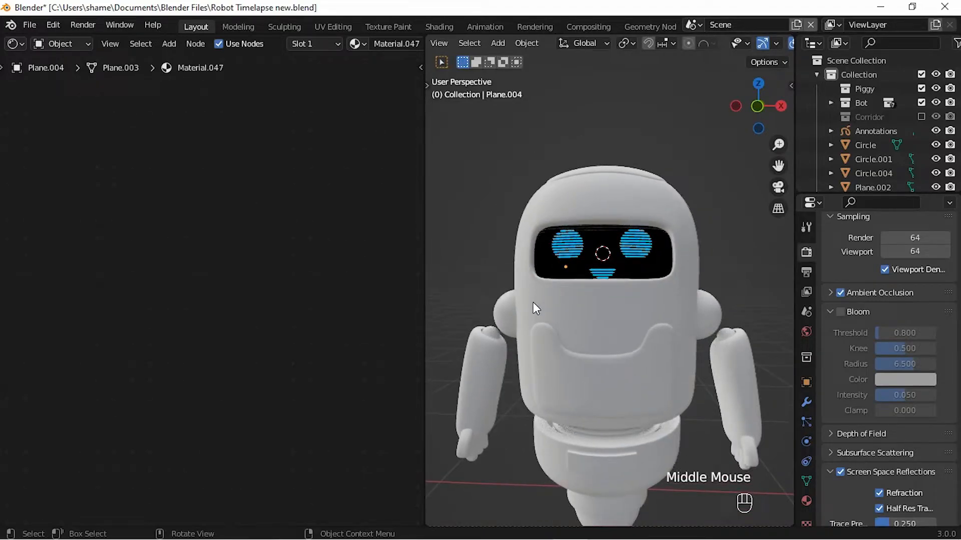
{"action": "left_click", "coordinate": [840, 311]}
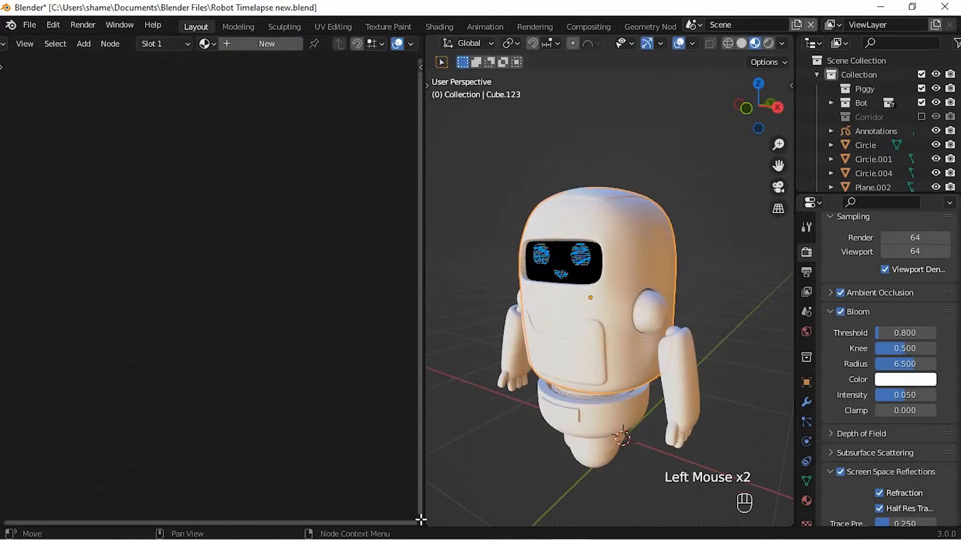
Split the node editor area horizontally and turn the lower part into an Asset Browser
{"action": "left_click_drag", "start_coordinate": [420, 519], "coordinate": [397, 352]}
{"action": "scroll", "coordinate": [169, 349], "scroll_direction": "up", "scroll_amount": 2}
{"action": "scroll", "coordinate": [169, 352], "scroll_direction": "up", "scroll_amount": 4}
{"action": "left_click", "coordinate": [19, 356]}
{"action": "left_click", "coordinate": [445, 439]}
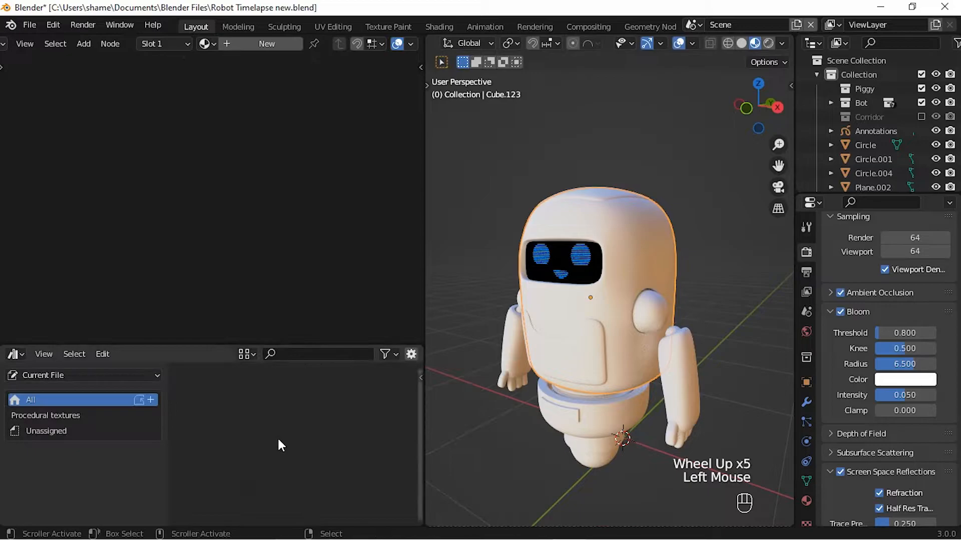
Show all assets of the Shaders library and apply the Painted Metal material to the robot's main body
{"action": "left_click", "coordinate": [95, 376]}
{"action": "left_click", "coordinate": [86, 410]}
{"action": "left_click", "coordinate": [94, 415]}
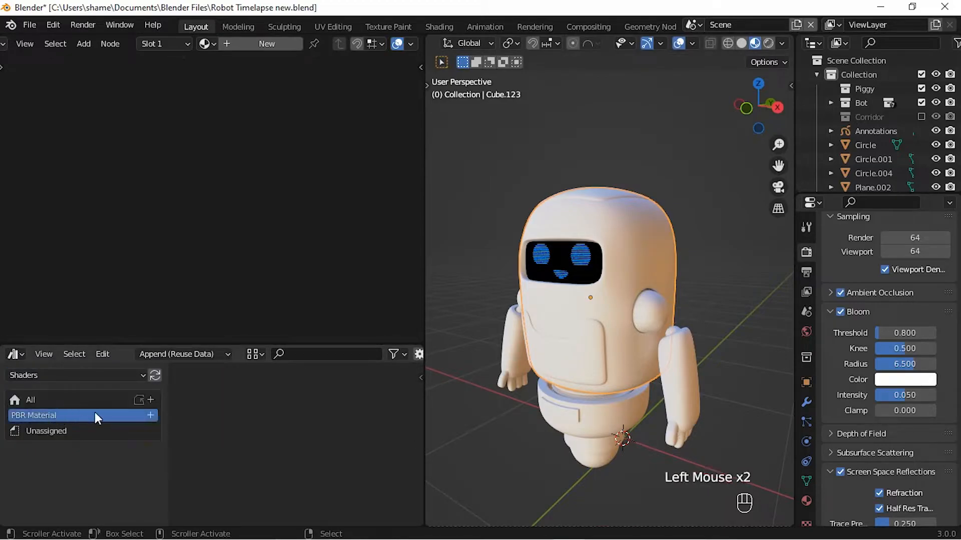
{"action": "left_click", "coordinate": [115, 400]}
{"action": "mouse_move", "coordinate": [207, 401]}
{"action": "left_mouse_down"}
{"action": "mouse_move", "coordinate": [341, 390]}
{"action": "mouse_move", "coordinate": [619, 264]}
{"action": "mouse_move", "coordinate": [628, 248]}
{"action": "left_mouse_up"}
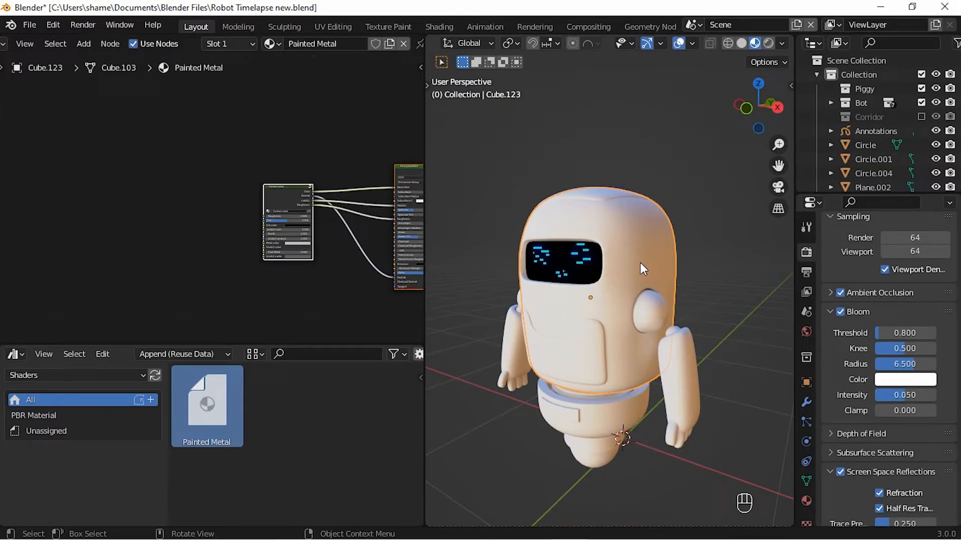
{"action": "middle_click_drag", "start_coordinate": [225, 176], "coordinate": [112, 170]}
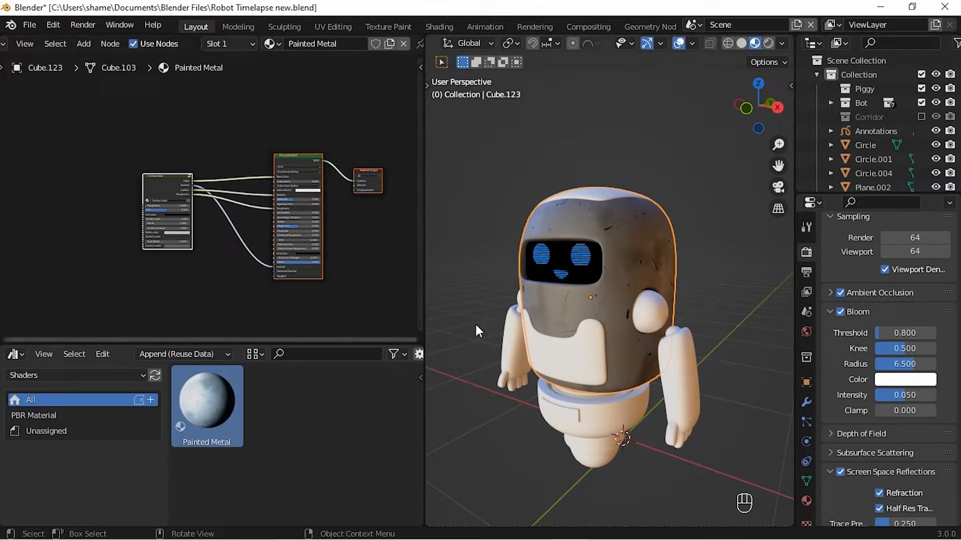
Link the body's Painted Metal material to the lower body and the arms
{"action": "left_click", "coordinate": [615, 438]}
{"action": "middle_click_drag", "start_coordinate": [611, 432], "coordinate": [612, 424]}
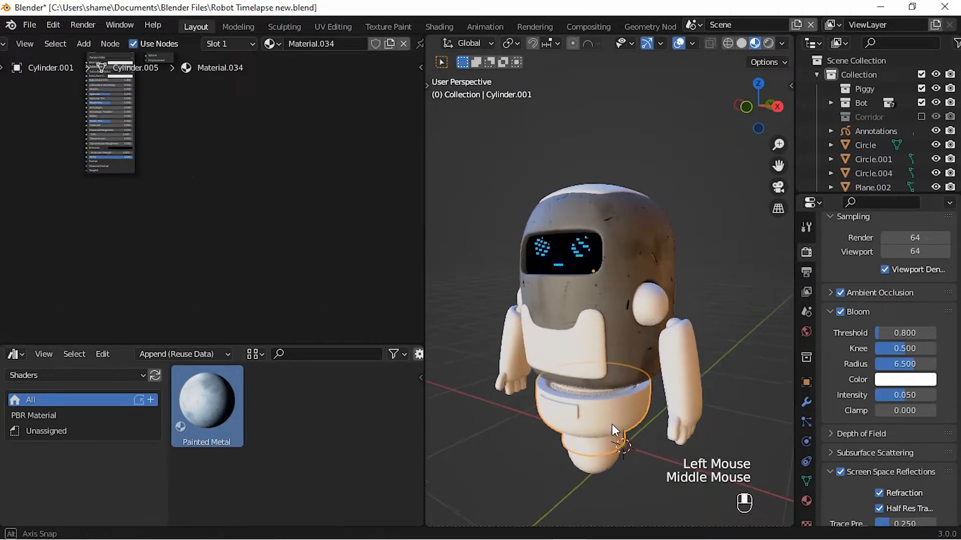
{"action": "left_click", "coordinate": [680, 378], "text": "shift"}
{"action": "left_click", "coordinate": [614, 294], "text": "shift"}
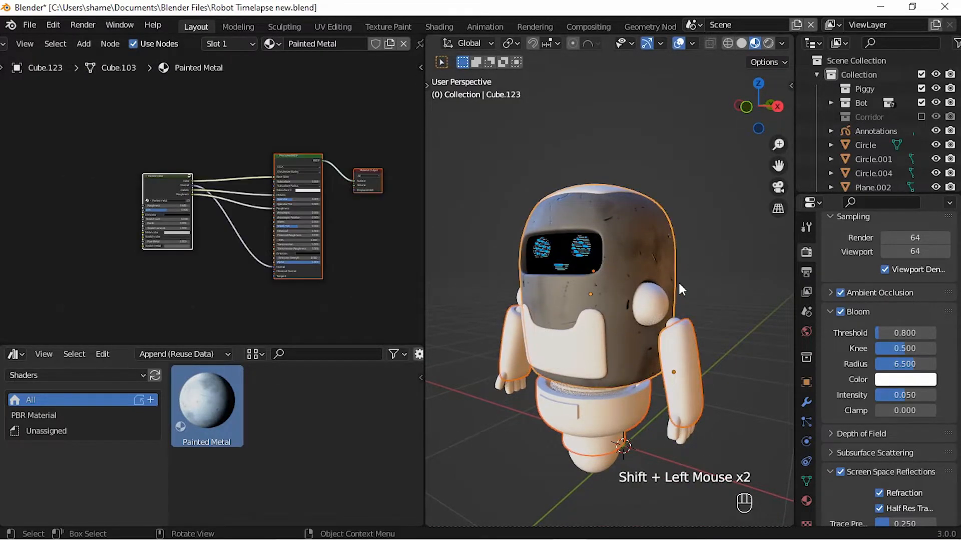
{"action": "key", "text": "ctrl+l"}
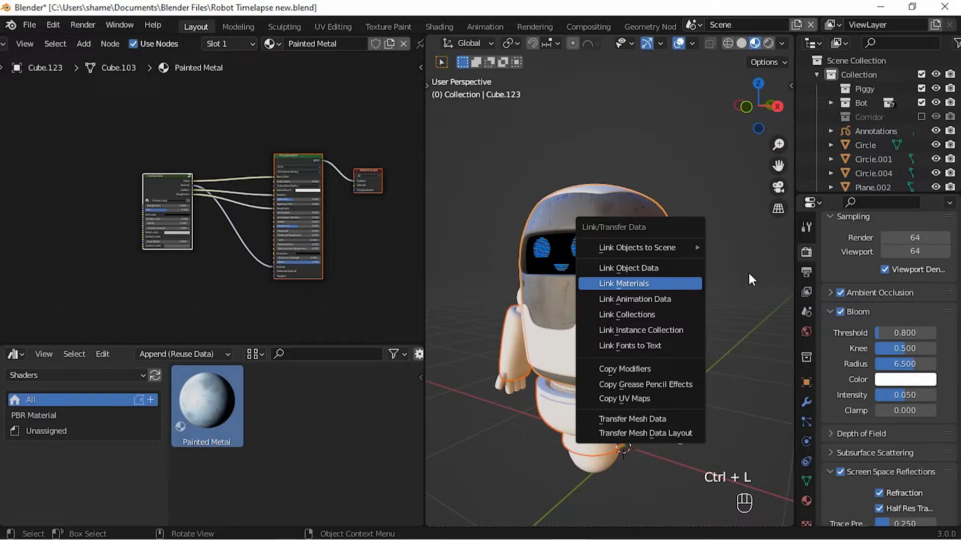
{"action": "key", "text": "Return"}
Link the body's Painted Metal material to the backpack and deselect everything
{"action": "middle_click_drag", "start_coordinate": [740, 280], "coordinate": [653, 291]}
{"action": "left_click", "coordinate": [645, 289]}
{"action": "left_click", "coordinate": [592, 295], "text": "shift"}
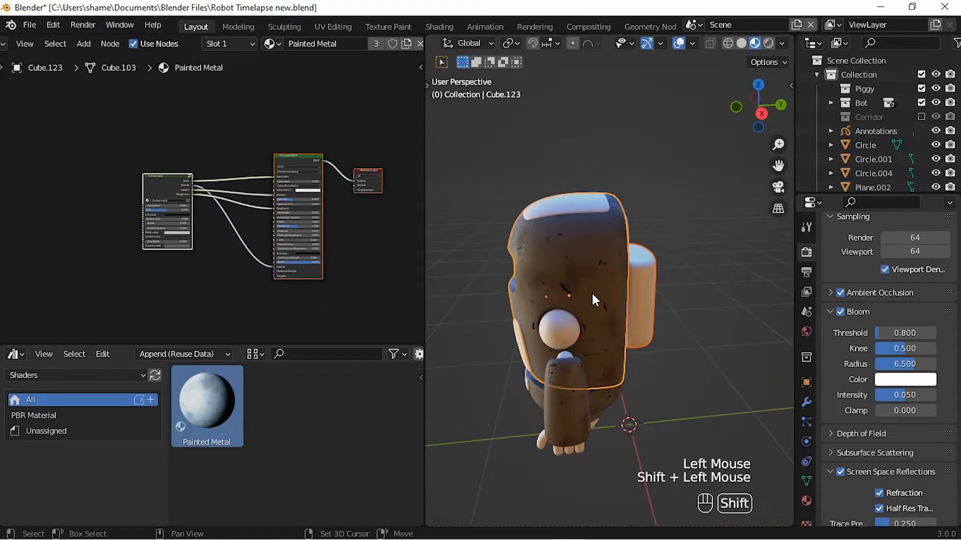
{"action": "key", "text": "ctrl+l"}
{"action": "key", "text": "Return"}
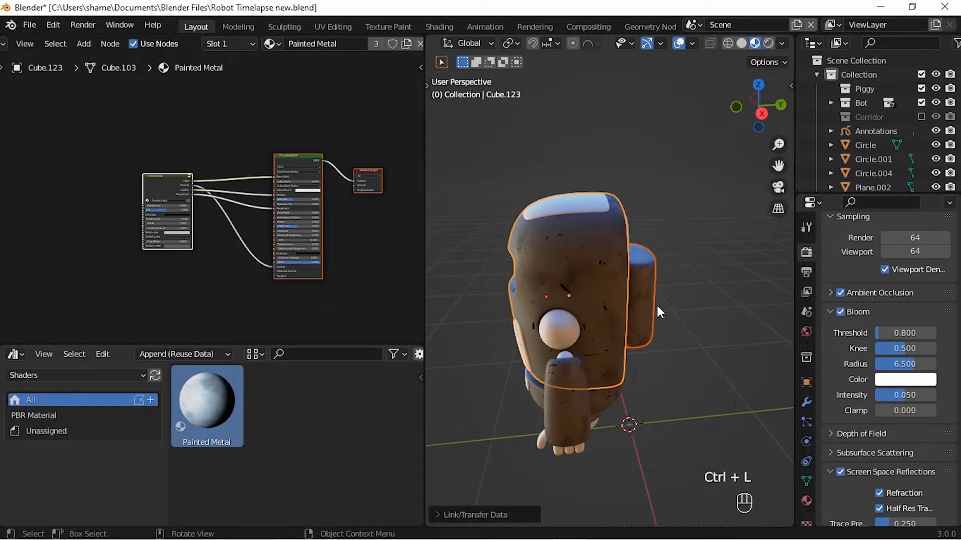
{"action": "key", "text": "alt+a"}
{"action": "middle_click_drag", "start_coordinate": [656, 307], "coordinate": [683, 291]}
{"action": "scroll", "coordinate": [701, 296], "scroll_direction": "up", "scroll_amount": 1}
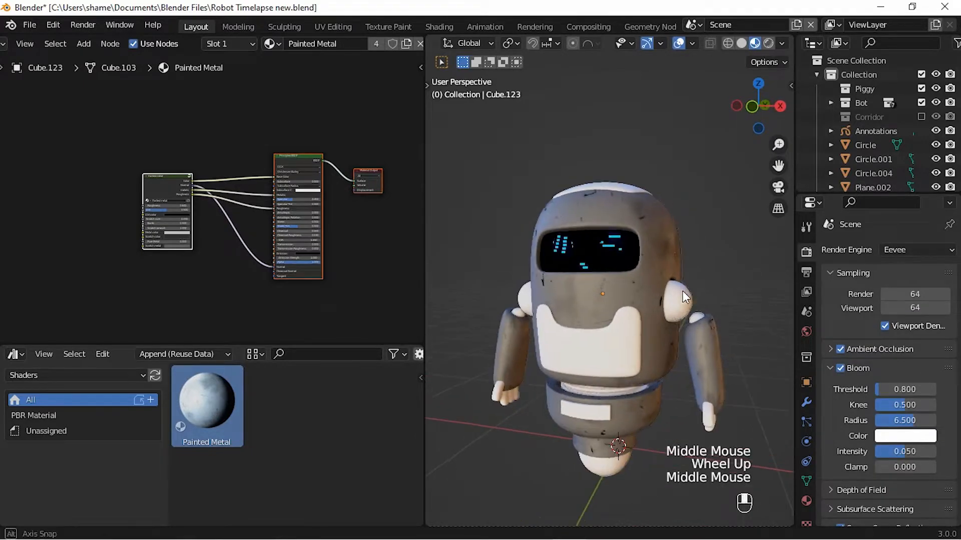
Apply Painted Metal to the chest panel and put its nodes in a separate material for the panel
{"action": "left_click", "coordinate": [581, 346]}
{"action": "scroll", "coordinate": [328, 263], "scroll_direction": "down", "scroll_amount": 1}
{"action": "middle_click_drag", "start_coordinate": [328, 264], "coordinate": [339, 278]}
{"action": "mouse_move", "coordinate": [215, 400]}
{"action": "left_mouse_down"}
{"action": "mouse_move", "coordinate": [495, 351]}
{"action": "mouse_move", "coordinate": [592, 346]}
{"action": "left_mouse_up"}
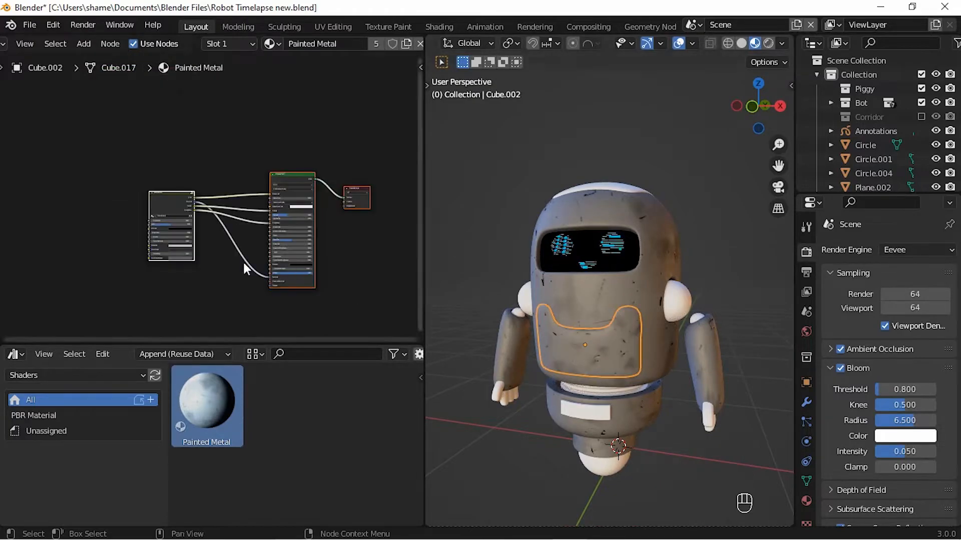
{"action": "scroll", "coordinate": [184, 251], "scroll_direction": "up", "scroll_amount": 4}
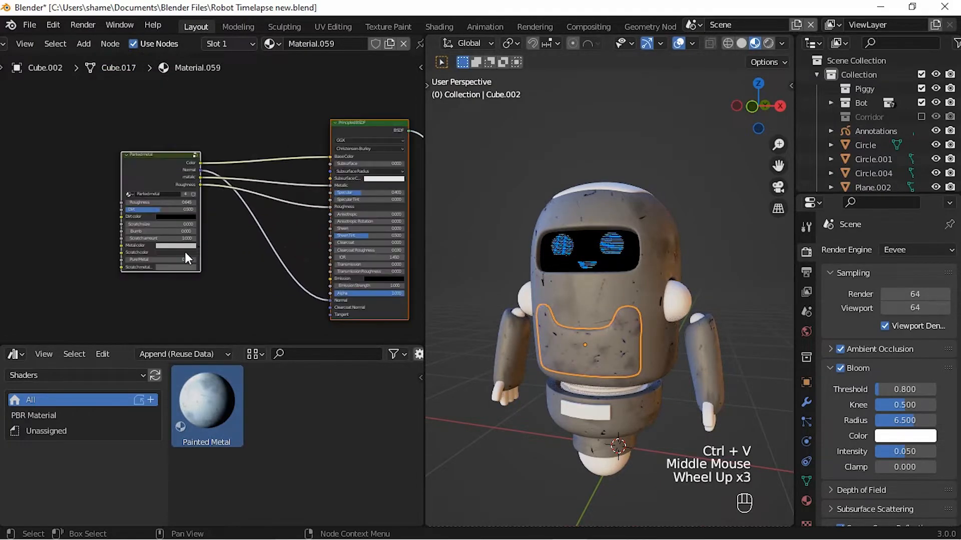
Set the Metal color of the chest panel's painted metal node to hex 1B5ABF
{"action": "left_click", "coordinate": [170, 250]}
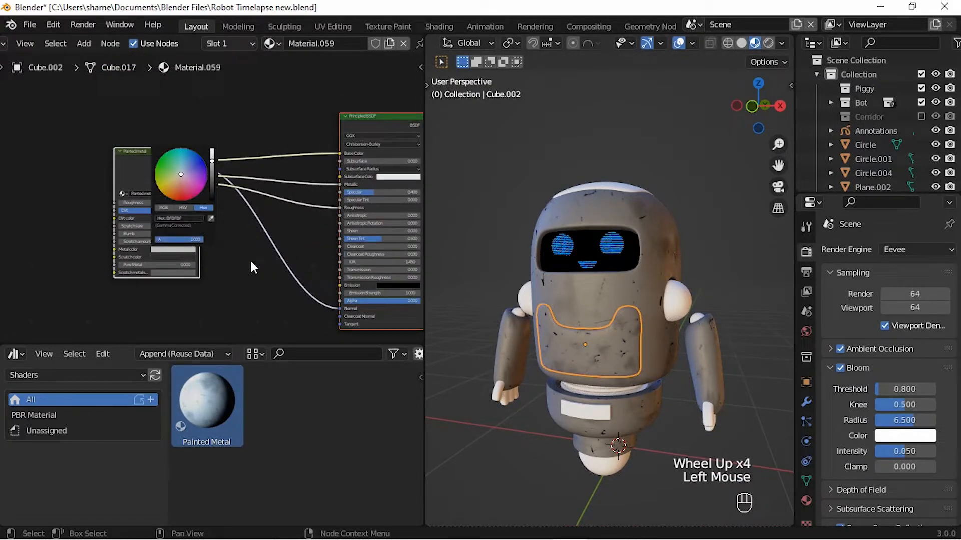
{"action": "scroll", "coordinate": [212, 260], "scroll_direction": "up", "scroll_amount": 3}
{"action": "left_click", "coordinate": [172, 273]}
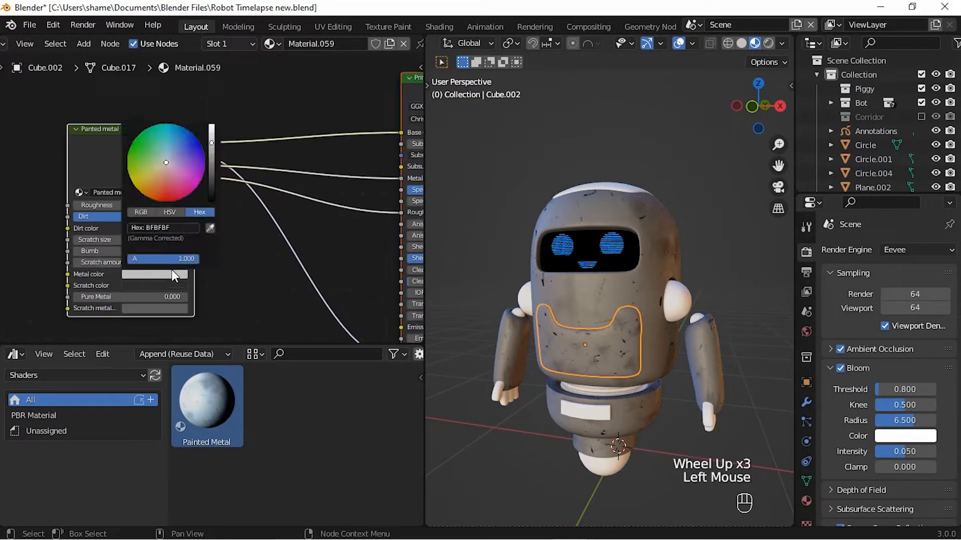
{"action": "left_click", "coordinate": [184, 227]}
{"action": "type", "text": "1b5abf"}
{"action": "key", "text": "Return"}
{"action": "scroll", "coordinate": [246, 224], "scroll_direction": "down", "scroll_amount": 3}
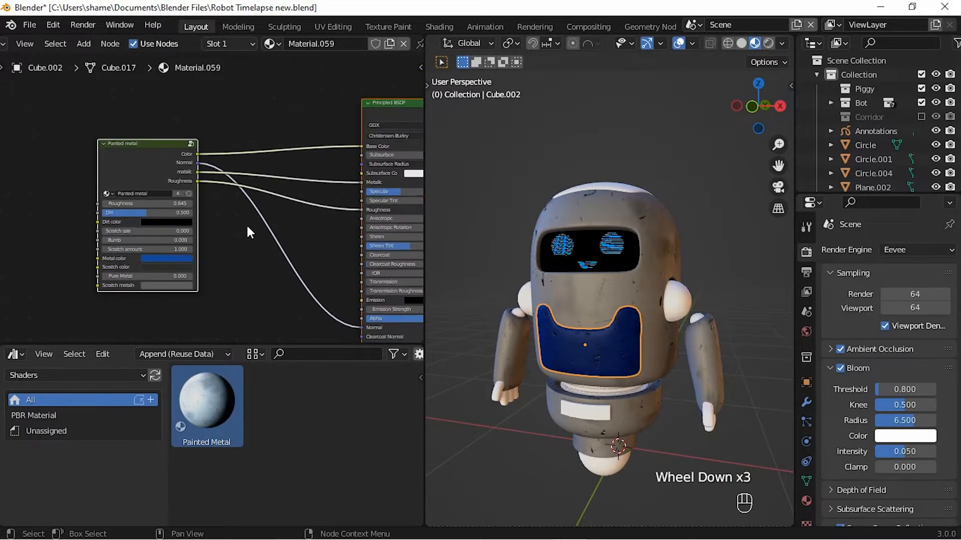
Link the chest panel's blue material to the waist plate, the head's top panel and the back panel
{"action": "scroll", "coordinate": [247, 224], "scroll_direction": "down", "scroll_amount": 2}
{"action": "middle_click_drag", "start_coordinate": [247, 224], "coordinate": [242, 213]}
{"action": "left_click", "coordinate": [586, 409]}
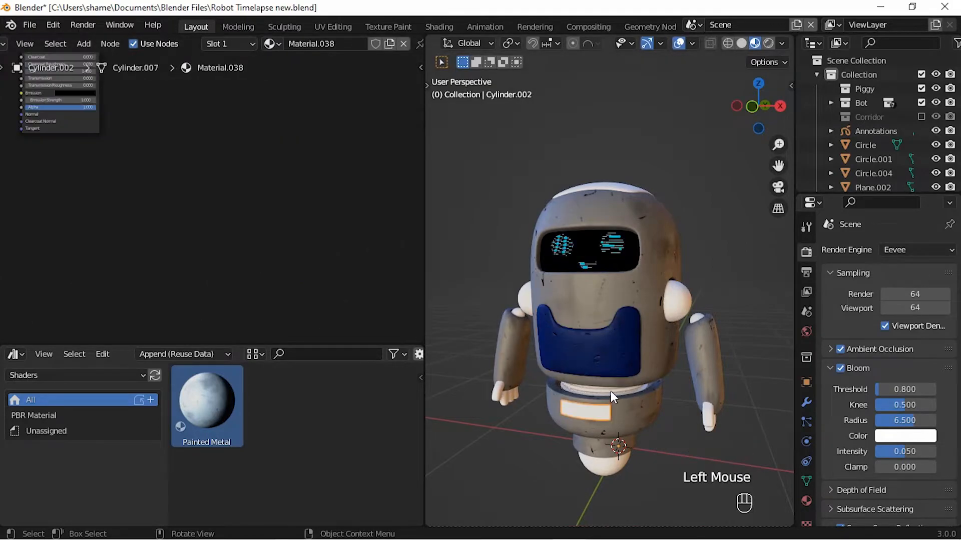
{"action": "scroll", "coordinate": [610, 391], "scroll_direction": "down", "scroll_amount": 1}
{"action": "middle_click_drag", "start_coordinate": [610, 391], "coordinate": [559, 381]}
{"action": "middle_click_drag", "start_coordinate": [586, 295], "coordinate": [592, 292]}
{"action": "left_click", "coordinate": [621, 251], "text": "shift"}
{"action": "middle_click_drag", "start_coordinate": [621, 252], "coordinate": [599, 353]}
{"action": "left_click", "coordinate": [626, 244], "text": "shift"}
{"action": "left_click", "coordinate": [629, 303], "text": "shift"}
{"action": "key", "text": "ctrl+l"}
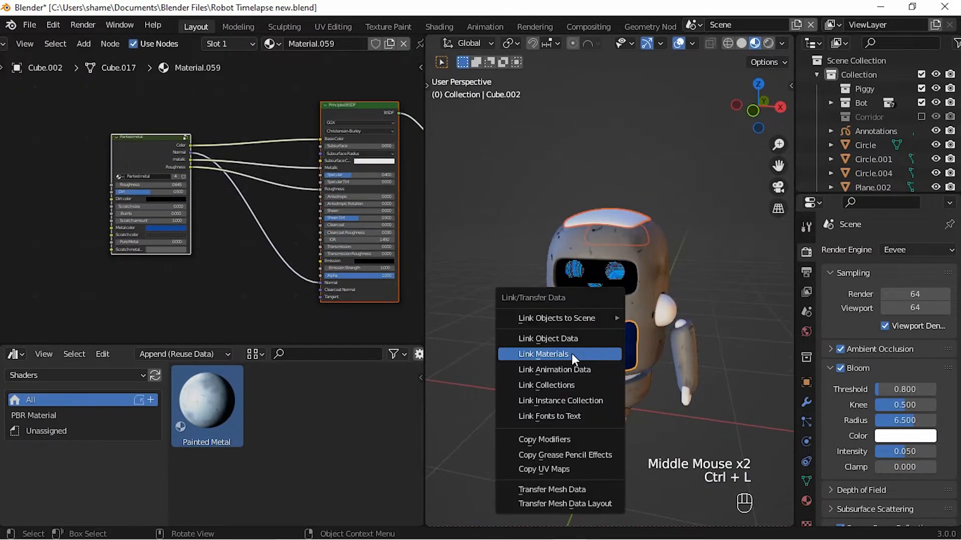
{"action": "left_click", "coordinate": [533, 354]}
{"action": "key", "text": "alt+a"}
{"action": "middle_click_drag", "start_coordinate": [542, 347], "coordinate": [517, 407]}
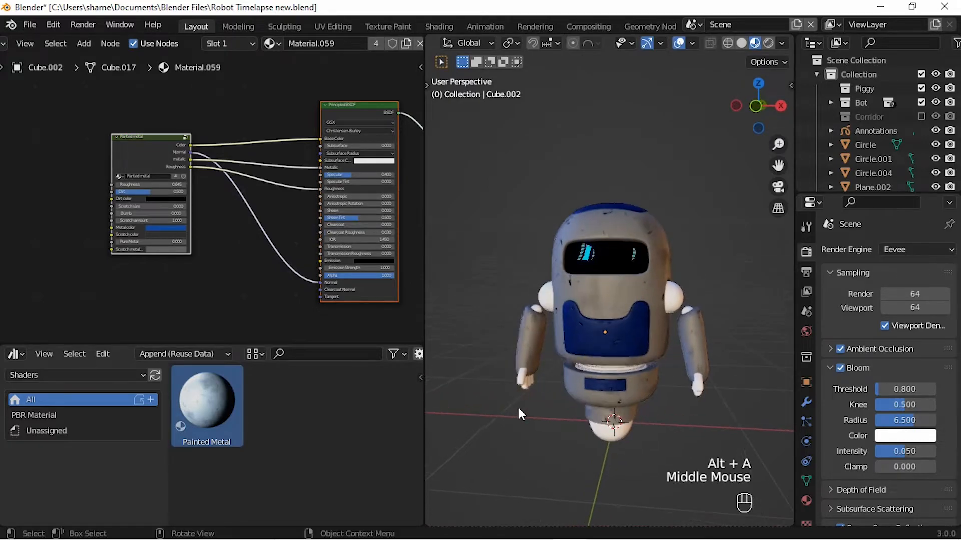
Replace the default material nodes on the robot's hands with the copied painted metal node setup
{"action": "left_click", "coordinate": [701, 395]}
{"action": "scroll", "coordinate": [265, 251], "scroll_direction": "down", "scroll_amount": 2}
{"action": "middle_click_drag", "start_coordinate": [275, 275], "coordinate": [317, 308]}
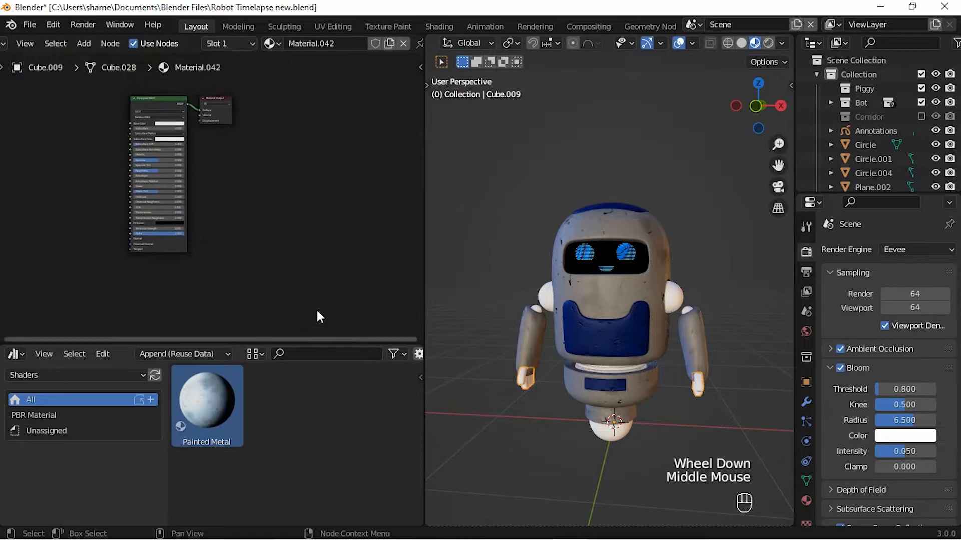
{"action": "key", "text": "x"}
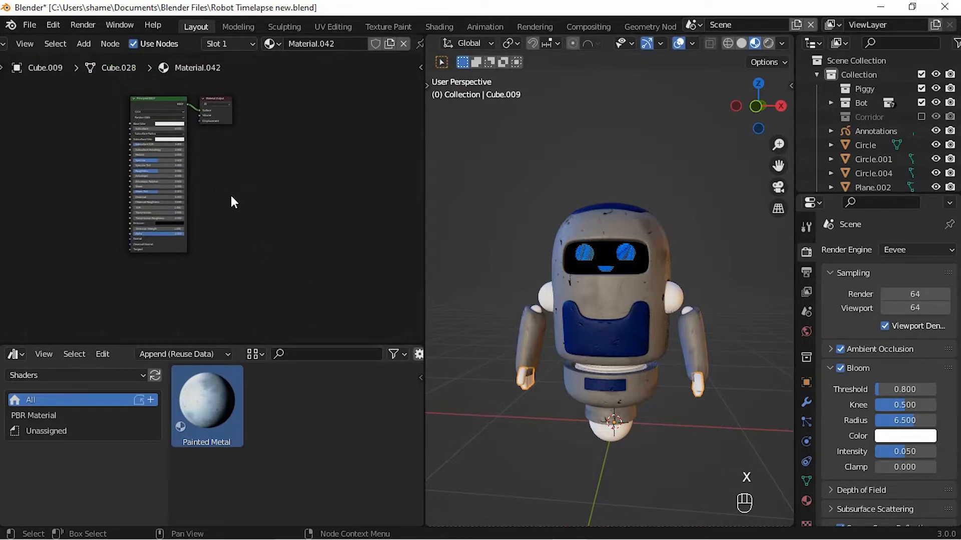
{"action": "key", "text": "x"}
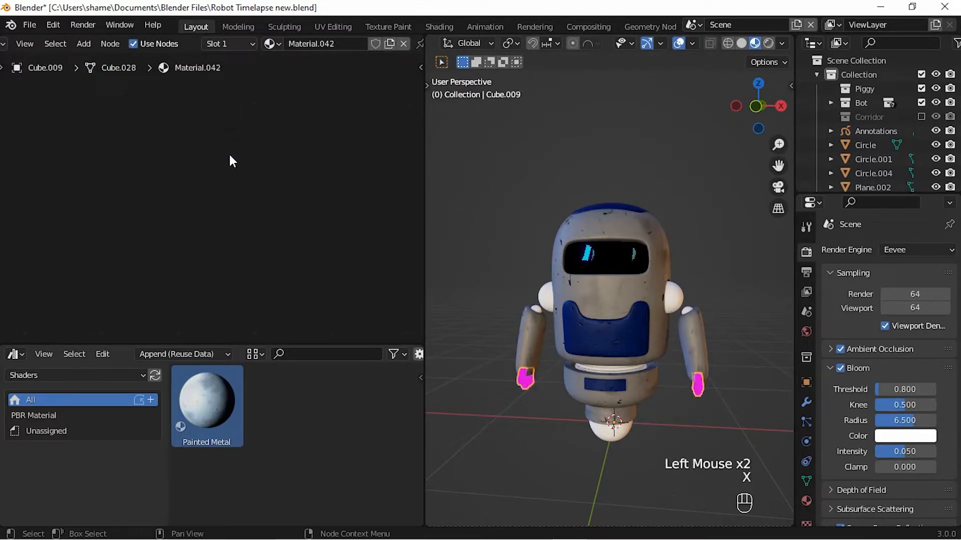
{"action": "key", "text": "ctrl+v"}
{"action": "middle_click_drag", "start_coordinate": [228, 159], "coordinate": [221, 112]}
{"action": "scroll", "coordinate": [224, 161], "scroll_direction": "up", "scroll_amount": 4}
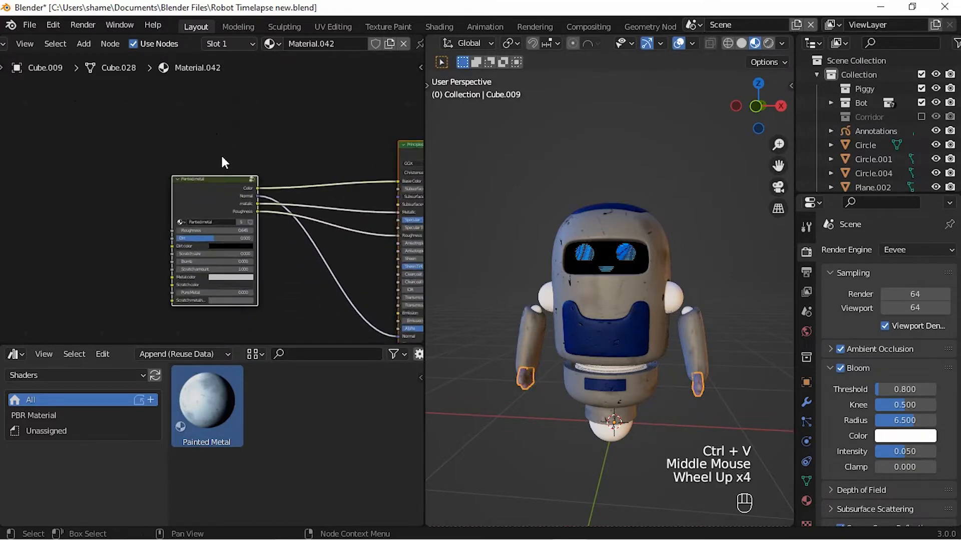
Darken the Metal color of the hands' painted metal node to a mid grey and expand the node editor over the asset browser
{"action": "left_click", "coordinate": [226, 278]}
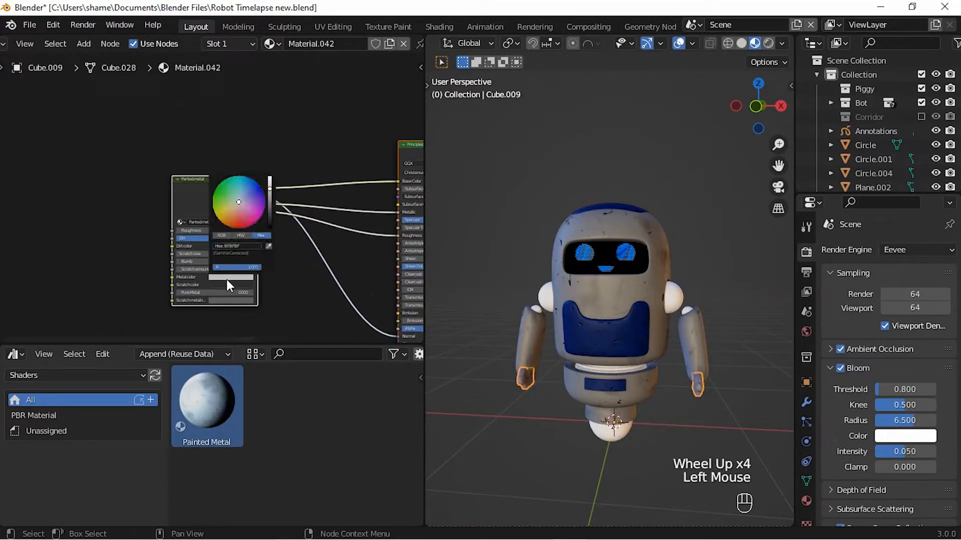
{"action": "left_click", "coordinate": [270, 203]}
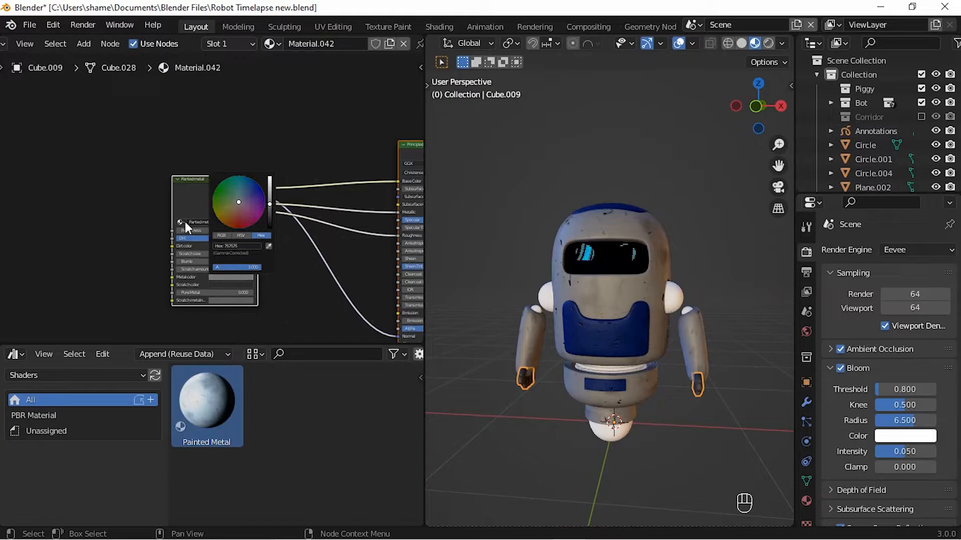
{"action": "key", "text": "alt+a"}
{"action": "scroll", "coordinate": [250, 183], "scroll_direction": "down", "scroll_amount": 3}
{"action": "middle_click_drag", "start_coordinate": [251, 183], "coordinate": [77, 149]}
{"action": "left_click_drag", "start_coordinate": [418, 344], "coordinate": [380, 381]}
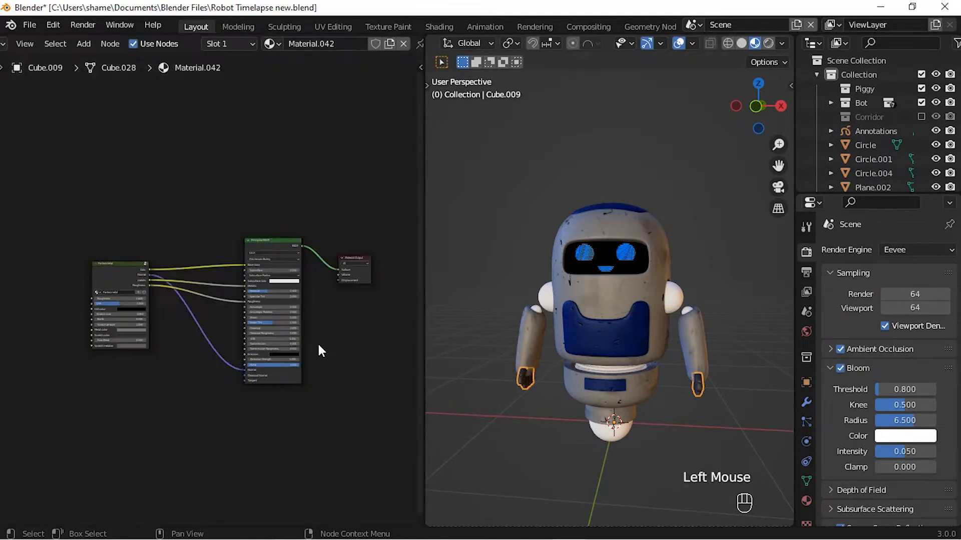
Apply the Scratches001_2K-JPG texture maps to the bottom sphere's material with Principled Texture Setup
{"action": "left_click", "coordinate": [603, 436]}
{"action": "middle_click_drag", "start_coordinate": [608, 437], "coordinate": [606, 423]}
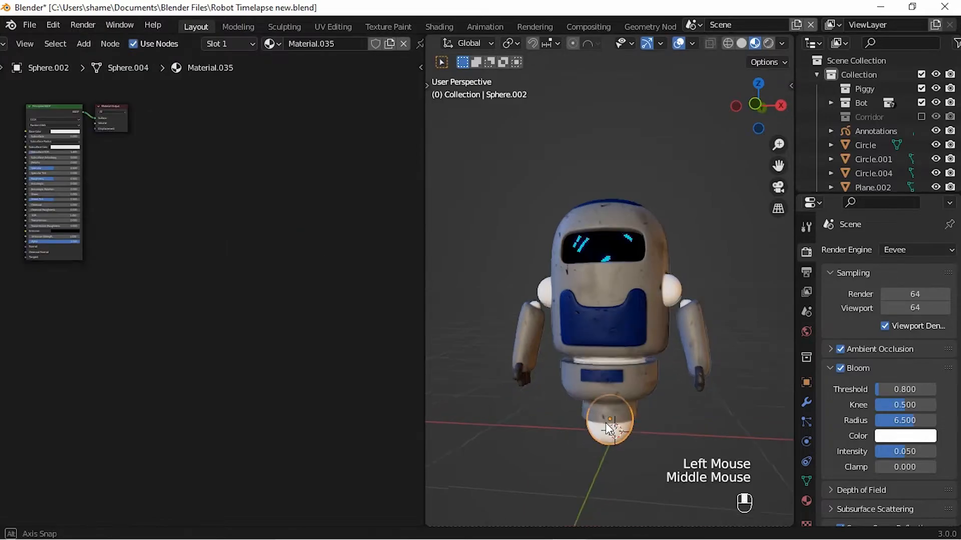
{"action": "scroll", "coordinate": [242, 332], "scroll_direction": "down", "scroll_amount": 2}
{"action": "middle_click_drag", "start_coordinate": [241, 333], "coordinate": [283, 330]}
{"action": "scroll", "coordinate": [273, 309], "scroll_direction": "up", "scroll_amount": 2}
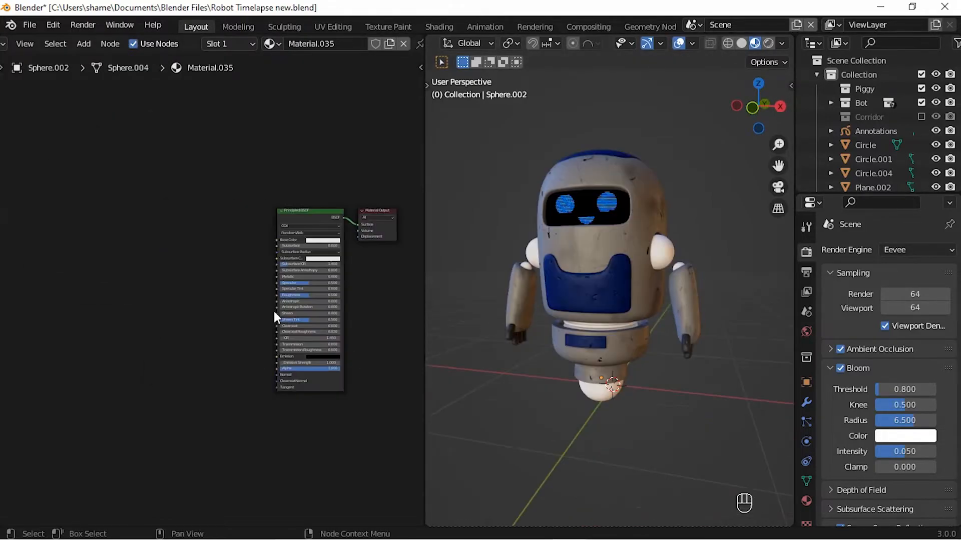
{"action": "left_click", "coordinate": [316, 220]}
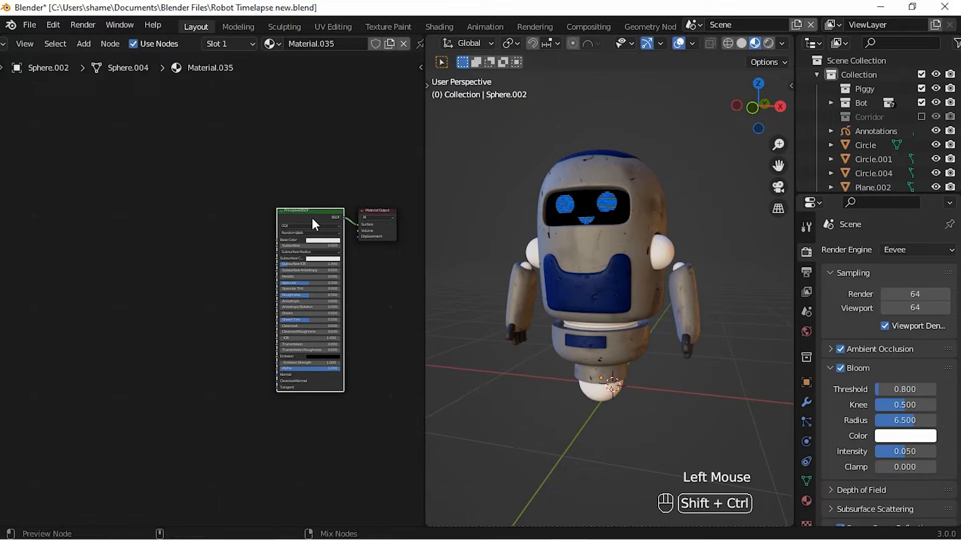
{"action": "key", "text": "ctrl+shift+t"}
{"action": "key", "text": "a"}
{"action": "left_click", "coordinate": [684, 467]}
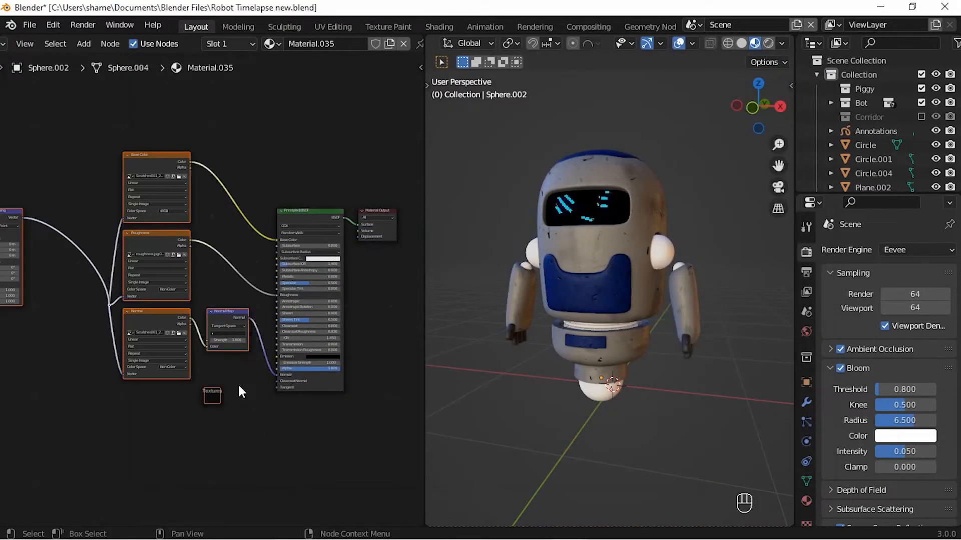
{"action": "scroll", "coordinate": [233, 383], "scroll_direction": "down", "scroll_amount": 1}
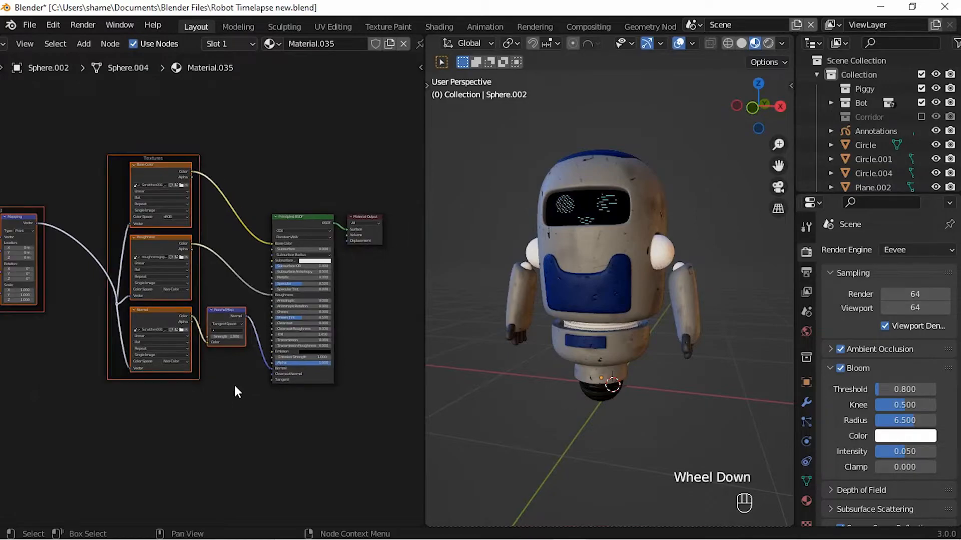
Set the Mapping scale of the bottom sphere's scratch textures to 3 on X, Y and Z
{"action": "middle_click_drag", "start_coordinate": [212, 448], "coordinate": [298, 432]}
{"action": "scroll", "coordinate": [583, 391], "scroll_direction": "up", "scroll_amount": 2}
{"action": "middle_click_drag", "start_coordinate": [583, 391], "coordinate": [550, 339]}
{"action": "scroll", "coordinate": [162, 305], "scroll_direction": "up", "scroll_amount": 2}
{"action": "left_click", "coordinate": [130, 293]}
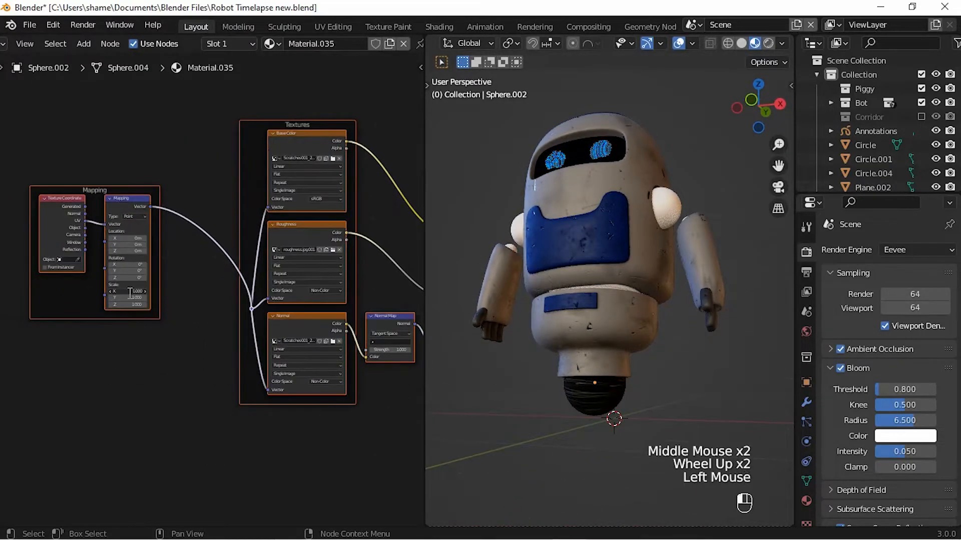
{"action": "left_click", "coordinate": [129, 297]}
{"action": "left_click", "coordinate": [129, 297]}
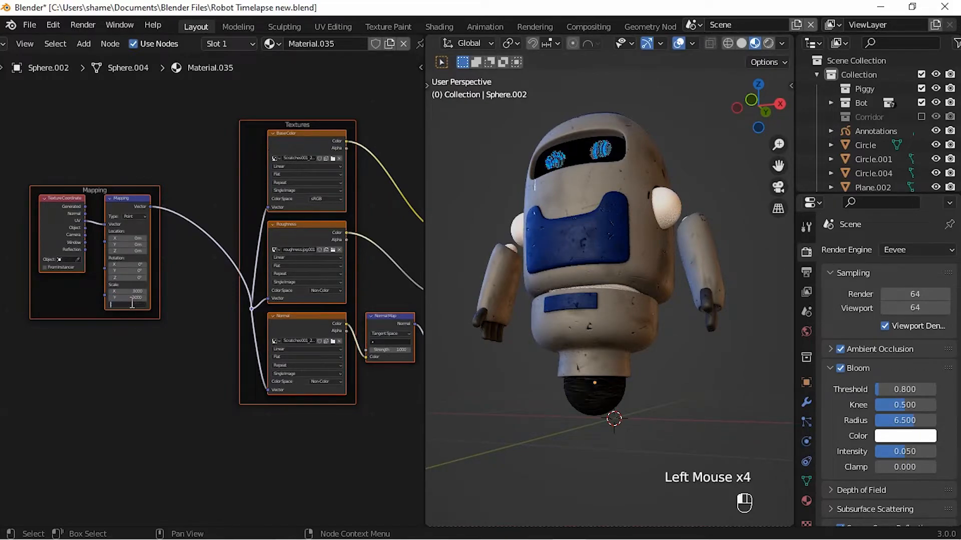
Rotate the bottom sphere's scratch textures 90° about Z in the Mapping node
{"action": "scroll", "coordinate": [213, 250], "scroll_direction": "down", "scroll_amount": 3}
{"action": "middle_click_drag", "start_coordinate": [201, 252], "coordinate": [108, 289]}
{"action": "scroll", "coordinate": [108, 289], "scroll_direction": "up", "scroll_amount": 2}
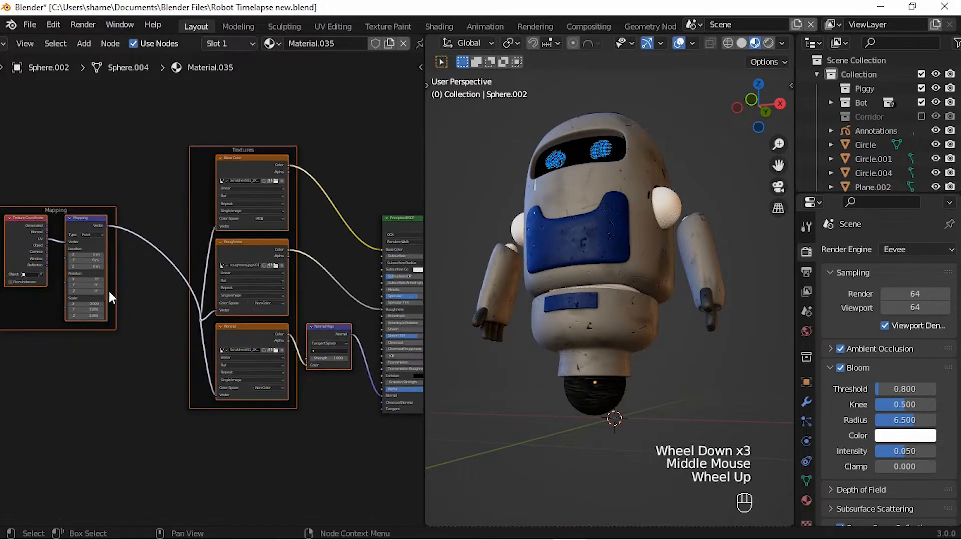
{"action": "left_click", "coordinate": [84, 293]}
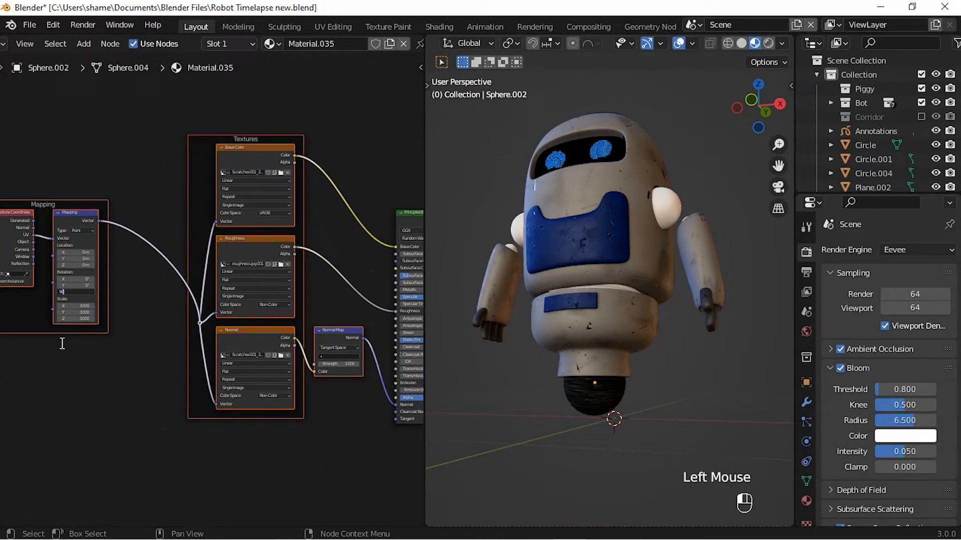
Insert a ColorRamp between the Roughness texture and the Principled BSDF, and shift its black stop slightly toward white
{"action": "middle_click_drag", "start_coordinate": [82, 348], "coordinate": [257, 279]}
{"action": "scroll", "coordinate": [274, 294], "scroll_direction": "up", "scroll_amount": 2}
{"action": "key", "text": "shift+a"}
{"action": "left_click", "coordinate": [271, 296]}
{"action": "type", "text": "color"}
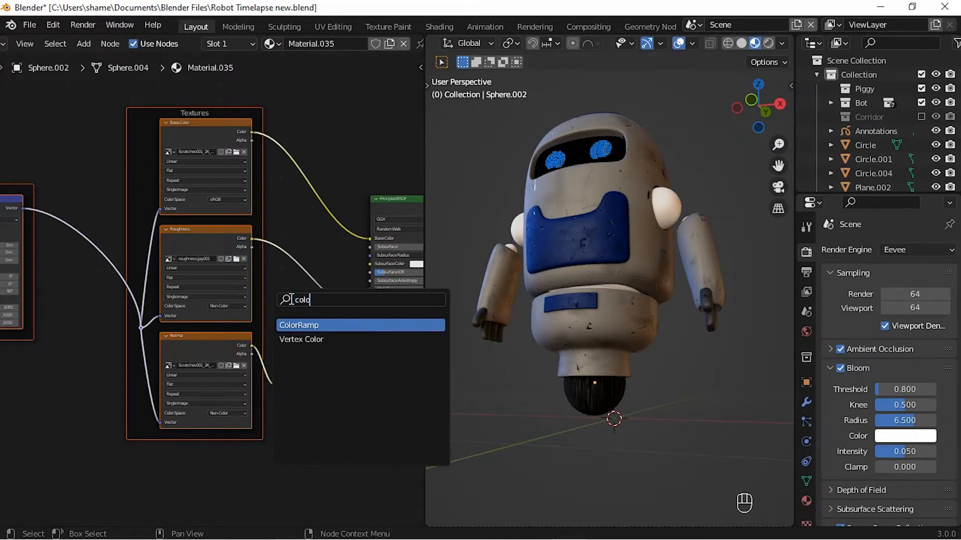
{"action": "left_click", "coordinate": [294, 326]}
{"action": "left_click", "coordinate": [273, 259]}
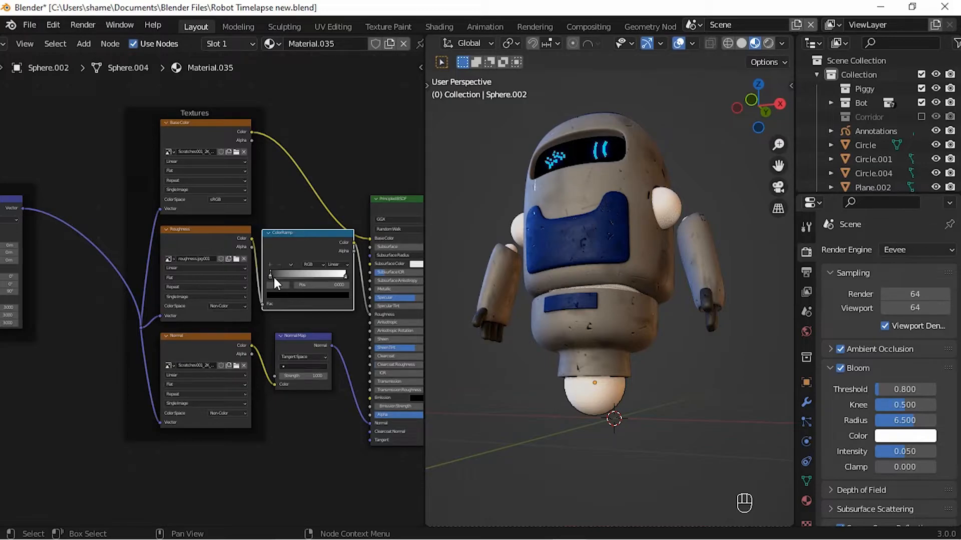
{"action": "left_click_drag", "start_coordinate": [289, 278], "coordinate": [294, 288]}
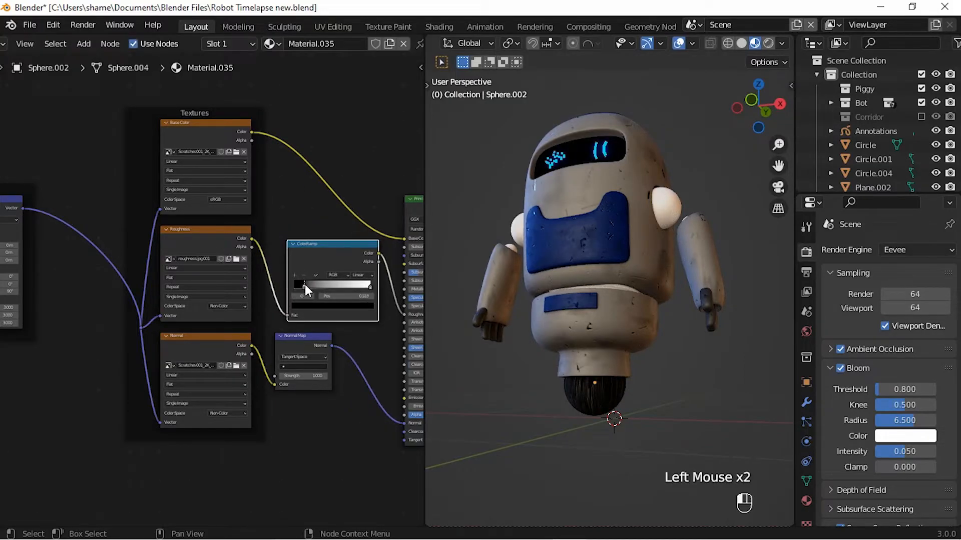
Apply the Metal028_1K-JPG texture maps to the shoulder spheres' material with Principled Texture Setup
{"action": "scroll", "coordinate": [308, 219], "scroll_direction": "down", "scroll_amount": 2}
{"action": "scroll", "coordinate": [565, 221], "scroll_direction": "down", "scroll_amount": 1}
{"action": "middle_click_drag", "start_coordinate": [565, 220], "coordinate": [568, 285]}
{"action": "scroll", "coordinate": [612, 277], "scroll_direction": "up", "scroll_amount": 2}
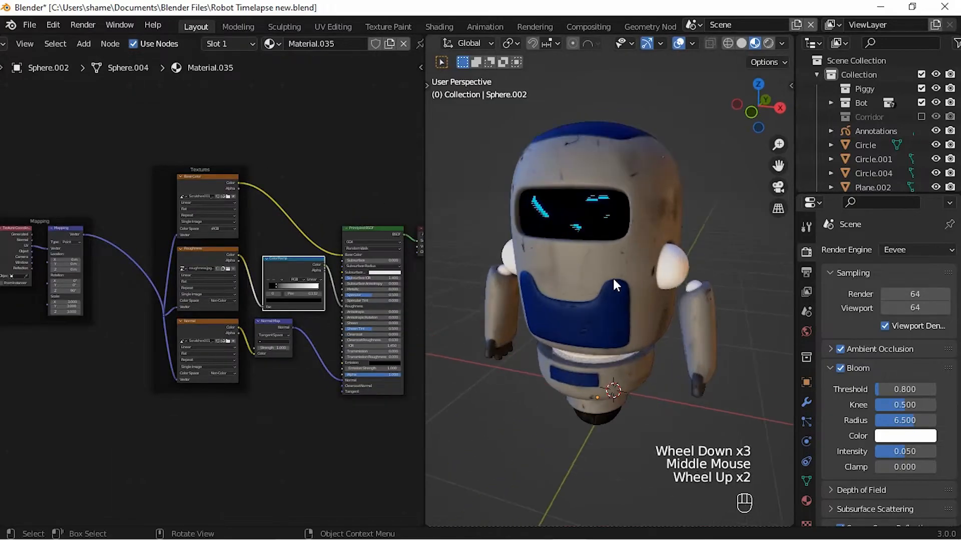
{"action": "left_click", "coordinate": [665, 265]}
{"action": "left_click", "coordinate": [313, 236]}
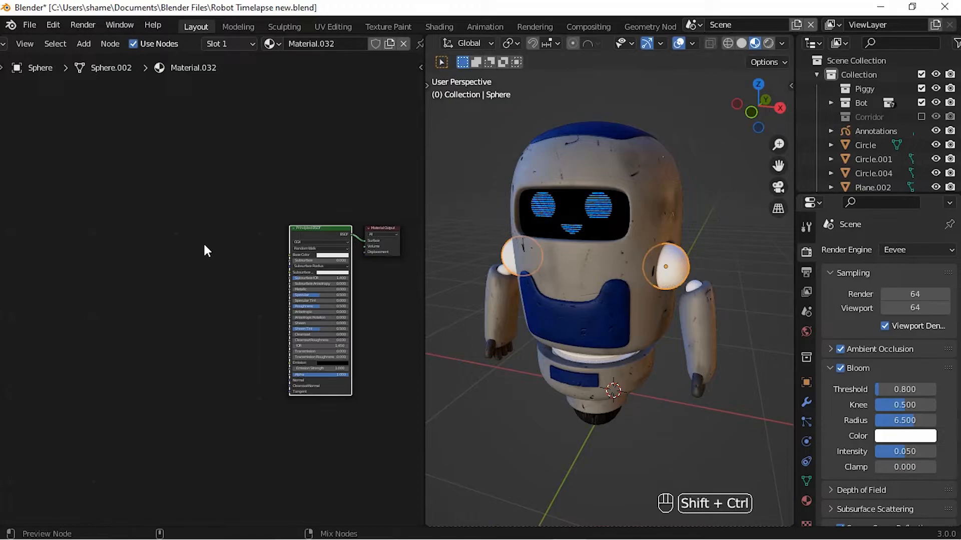
{"action": "key", "text": "ctrl+shift+t"}
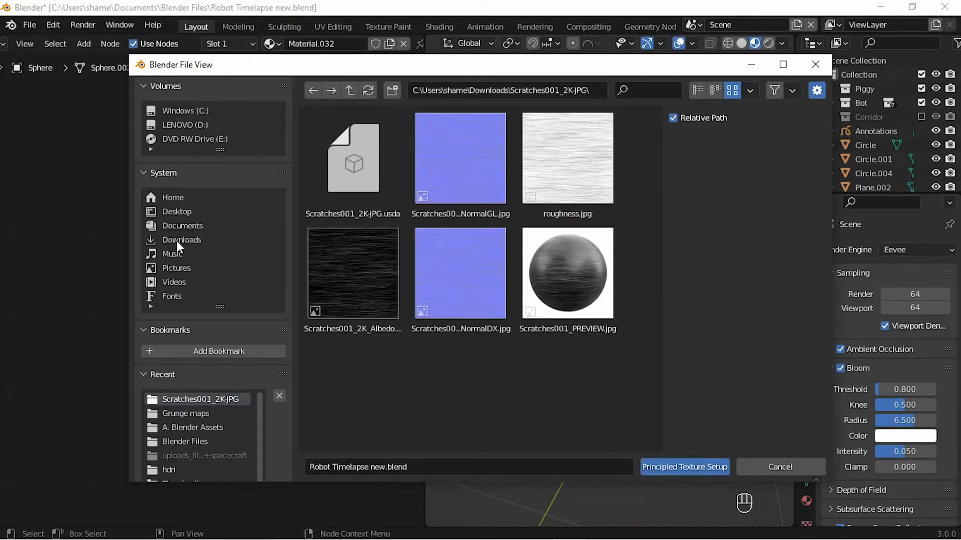
{"action": "left_click", "coordinate": [178, 240]}
{"action": "left_click", "coordinate": [462, 186]}
{"action": "left_click", "coordinate": [462, 186]}
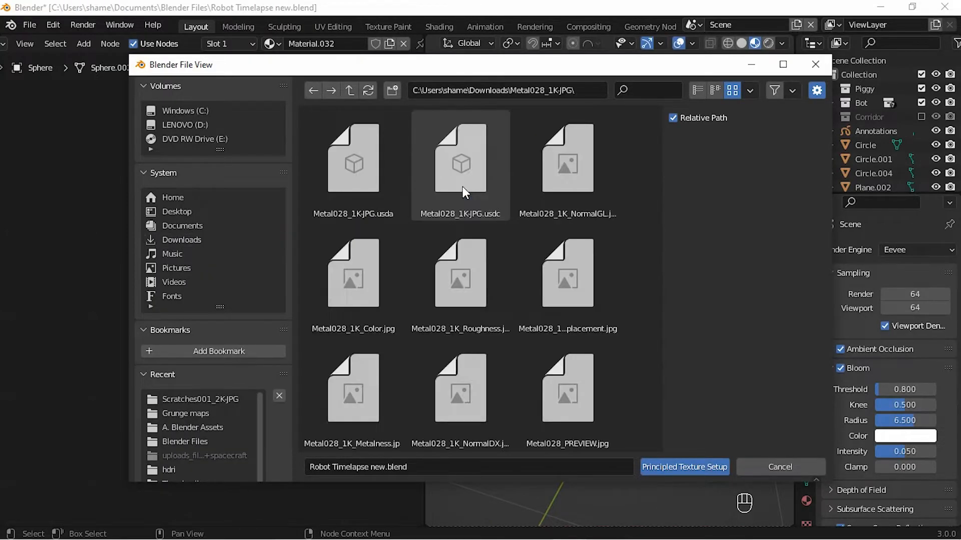
{"action": "key", "text": "a"}
{"action": "left_click", "coordinate": [663, 467]}
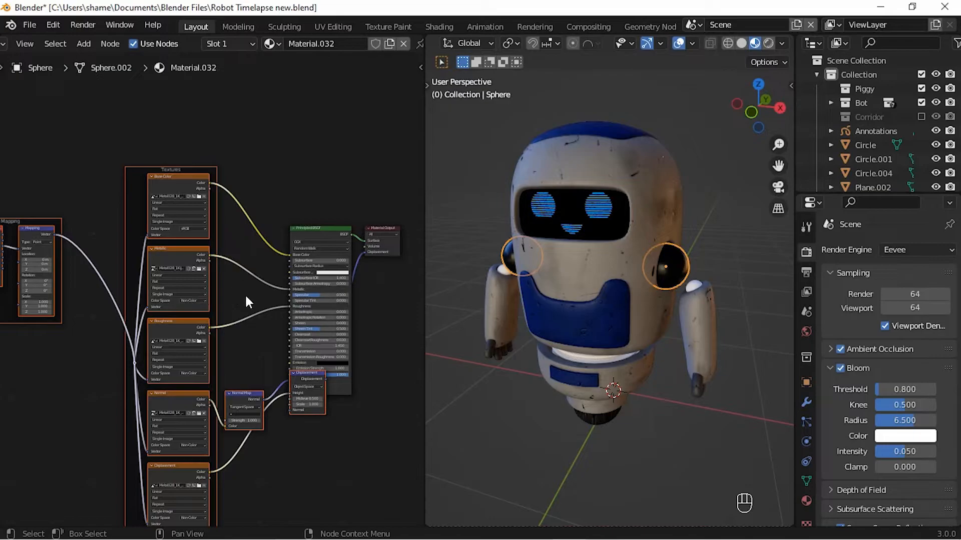
Move the Principled BSDF, Material Output and Displacement nodes away from the texture nodes to tidy the shoulder material
{"action": "scroll", "coordinate": [245, 293], "scroll_direction": "down", "scroll_amount": 3}
{"action": "middle_click_drag", "start_coordinate": [245, 294], "coordinate": [220, 286]}
{"action": "left_click_drag", "start_coordinate": [228, 186], "coordinate": [340, 278]}
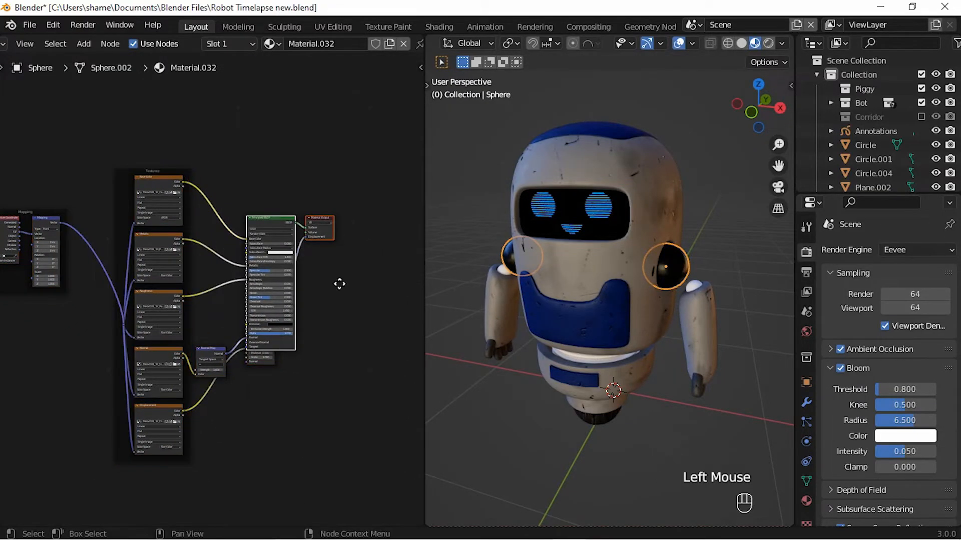
{"action": "key", "text": "g"}
{"action": "left_click_drag", "start_coordinate": [262, 345], "coordinate": [345, 373]}
{"action": "scroll", "coordinate": [600, 290], "scroll_direction": "up", "scroll_amount": 1}
Link the shoulder sphere's metal material to the small joint at the top of the arm and deselect everything
{"action": "middle_click_drag", "start_coordinate": [600, 290], "coordinate": [652, 290]}
{"action": "scroll", "coordinate": [632, 292], "scroll_direction": "up", "scroll_amount": 3}
{"action": "scroll", "coordinate": [638, 305], "scroll_direction": "down", "scroll_amount": 2}
{"action": "left_click", "coordinate": [677, 329]}
{"action": "scroll", "coordinate": [676, 329], "scroll_direction": "down", "scroll_amount": 1}
{"action": "left_click", "coordinate": [653, 290], "text": "shift"}
{"action": "key", "text": "ctrl+l"}
{"action": "left_click", "coordinate": [634, 292]}
{"action": "key", "text": "alt+a"}
Darken the Base Color of the ribbed waist cylinder's material to near black and deselect it
{"action": "scroll", "coordinate": [555, 307], "scroll_direction": "down", "scroll_amount": 1}
{"action": "middle_click_drag", "start_coordinate": [555, 307], "coordinate": [568, 322]}
{"action": "left_click", "coordinate": [575, 317]}
{"action": "scroll", "coordinate": [526, 350], "scroll_direction": "up", "scroll_amount": 2}
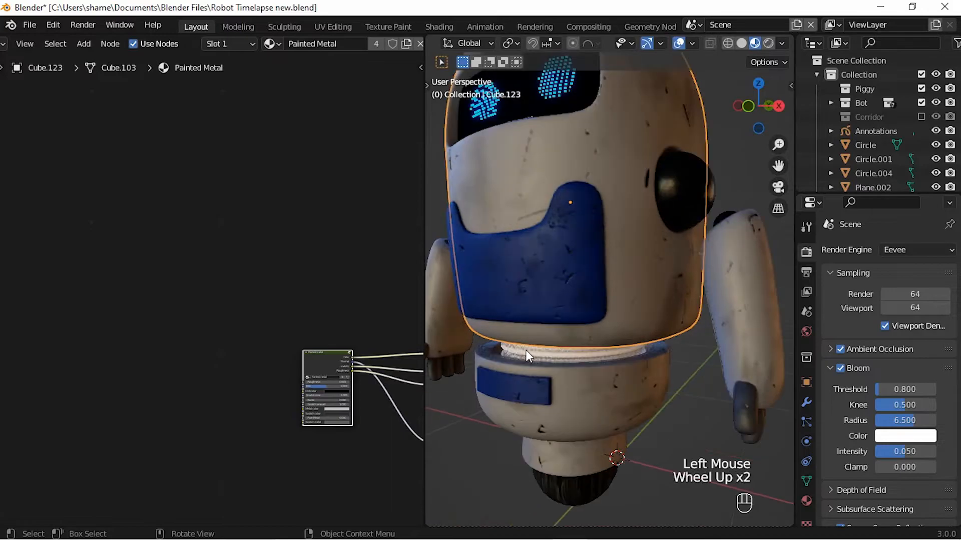
{"action": "left_click", "coordinate": [520, 359]}
{"action": "scroll", "coordinate": [205, 293], "scroll_direction": "up", "scroll_amount": 3}
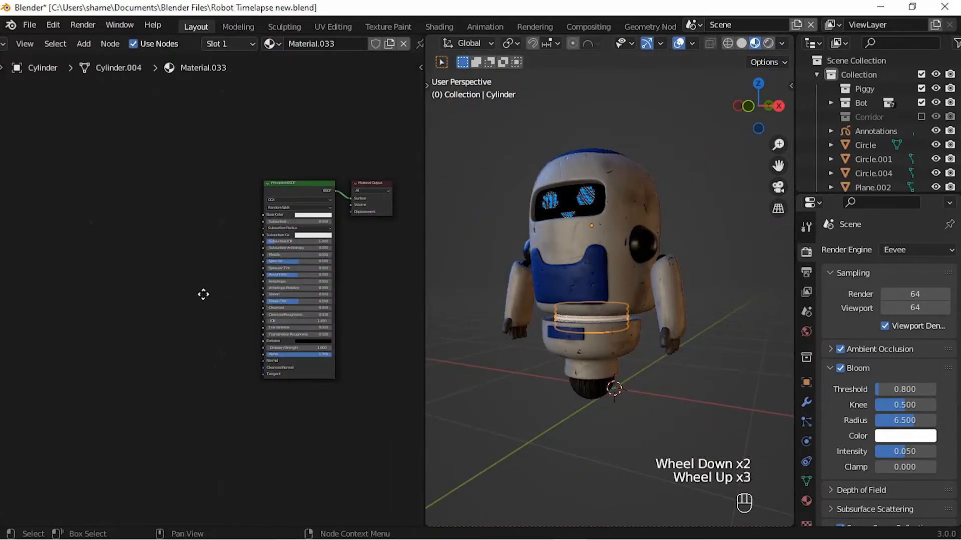
{"action": "middle_click_drag", "start_coordinate": [203, 294], "coordinate": [158, 330]}
{"action": "scroll", "coordinate": [217, 250], "scroll_direction": "up", "scroll_amount": 2}
{"action": "left_click", "coordinate": [283, 239]}
{"action": "left_click", "coordinate": [323, 172]}
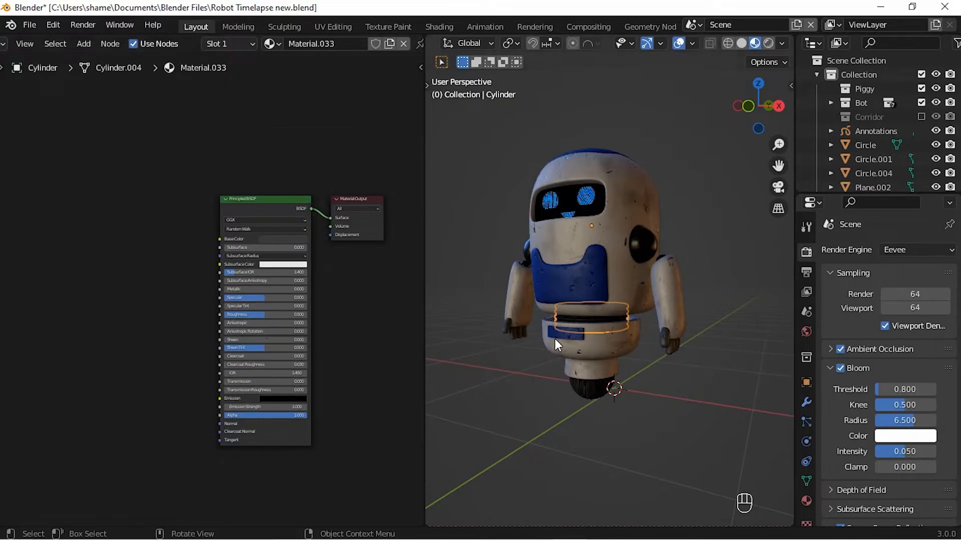
{"action": "key", "text": "alt+a"}
Show the viewport overlays and isolate the visor's scanline screen in local view
{"action": "scroll", "coordinate": [506, 351], "scroll_direction": "down", "scroll_amount": 2}
{"action": "middle_click_drag", "start_coordinate": [505, 352], "coordinate": [546, 360]}
{"action": "scroll", "coordinate": [549, 356], "scroll_direction": "up", "scroll_amount": 2}
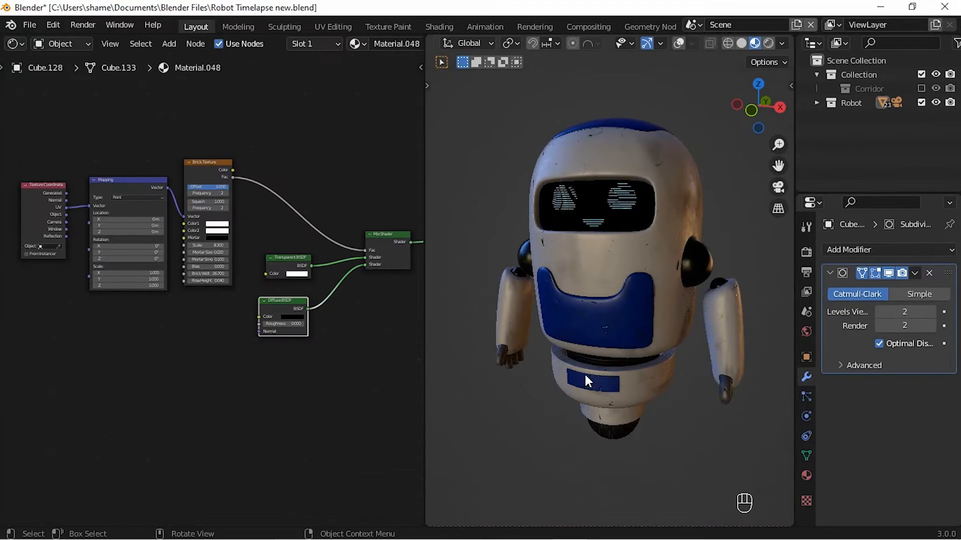
{"action": "left_click", "coordinate": [679, 46]}
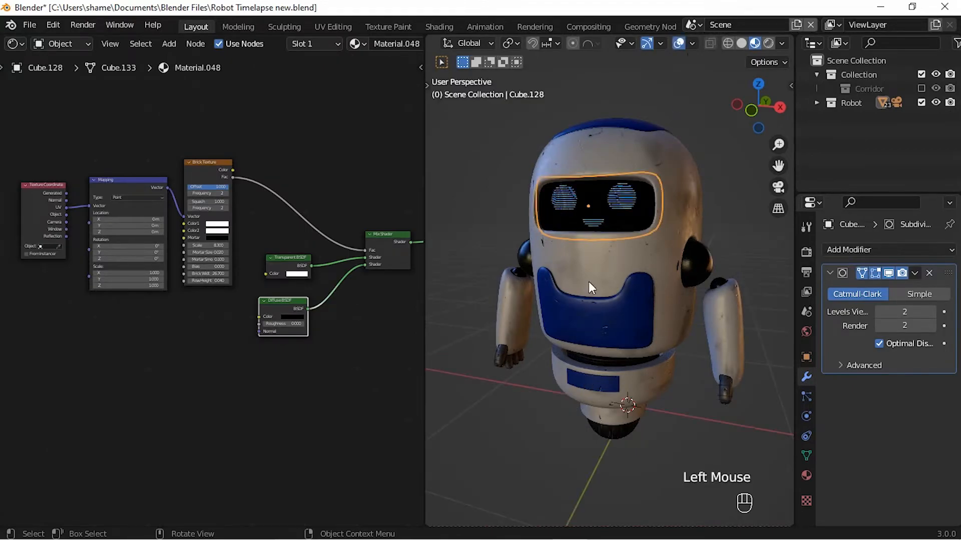
{"action": "key", "text": "KP_Divide"}
{"action": "middle_click_drag", "start_coordinate": [557, 221], "coordinate": [651, 203]}
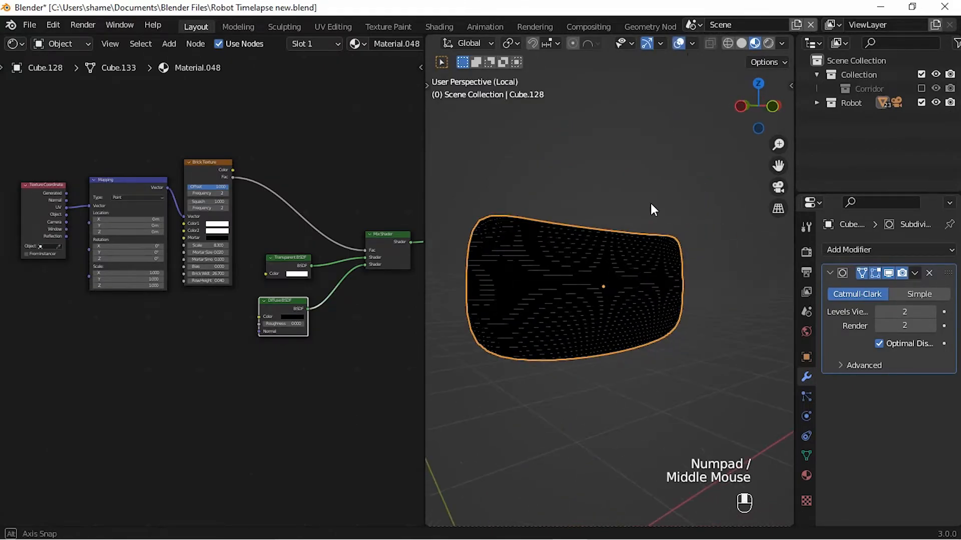
{"action": "scroll", "coordinate": [253, 316], "scroll_direction": "up", "scroll_amount": 1}
{"action": "scroll", "coordinate": [253, 316], "scroll_direction": "up", "scroll_amount": 1}
Delete the Diffuse BSDF node from the visor screen's material
{"action": "middle_click_drag", "start_coordinate": [253, 317], "coordinate": [219, 317]}
{"action": "scroll", "coordinate": [256, 311], "scroll_direction": "up", "scroll_amount": 1}
{"action": "left_click", "coordinate": [258, 309]}
{"action": "key", "text": "x"}
{"action": "key", "text": "shift+a"}
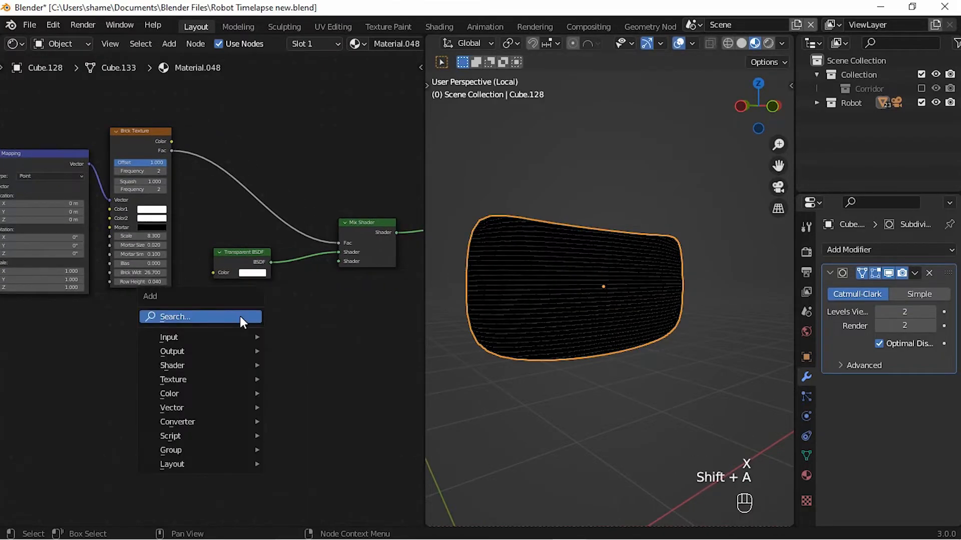
{"action": "left_click", "coordinate": [239, 316]}
{"action": "type", "text": "colo"}
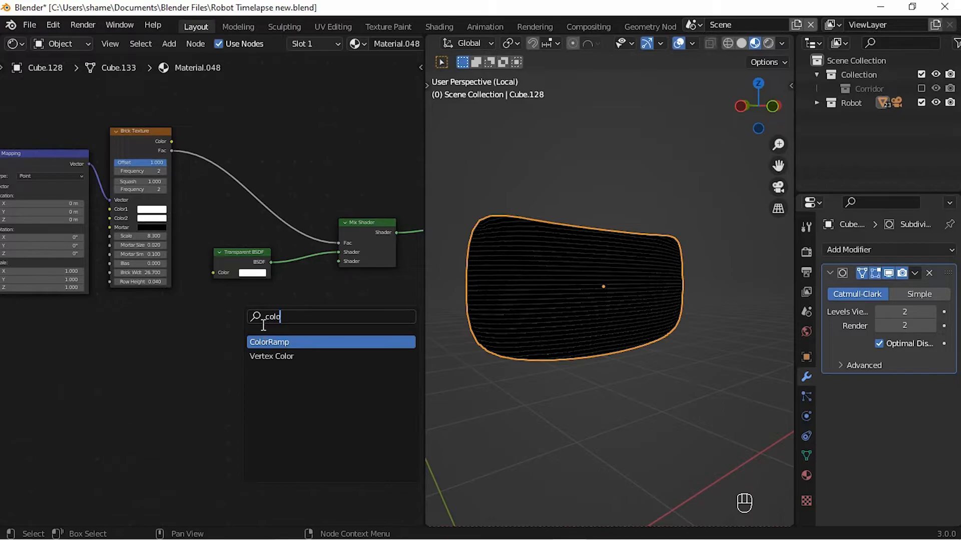
{"action": "key", "text": "Escape"}
Add a Glossy BSDF in dark grey 343434 and connect it to the Mix Shader's second Shader input
{"action": "key", "text": "shift+a"}
{"action": "left_click", "coordinate": [230, 364]}
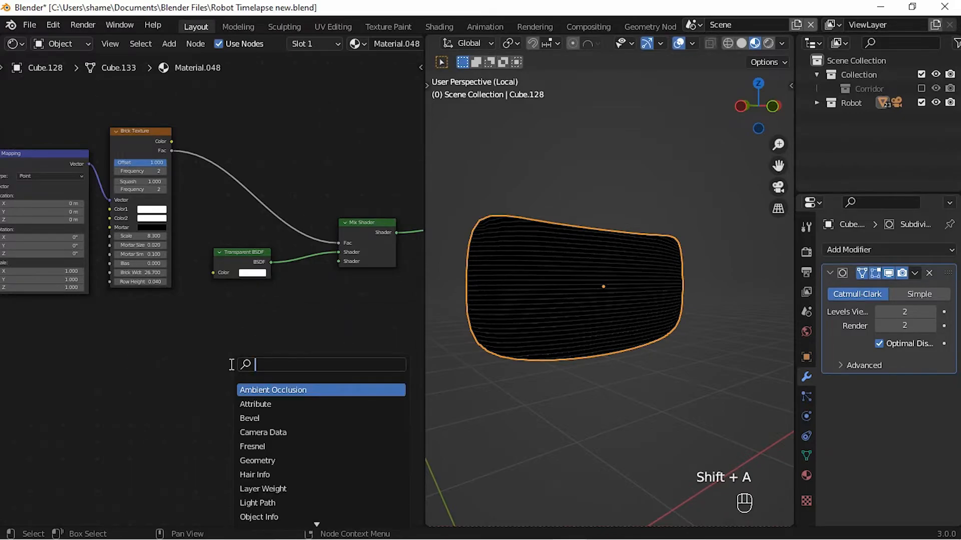
{"action": "type", "text": "glo"}
{"action": "key", "text": "Return"}
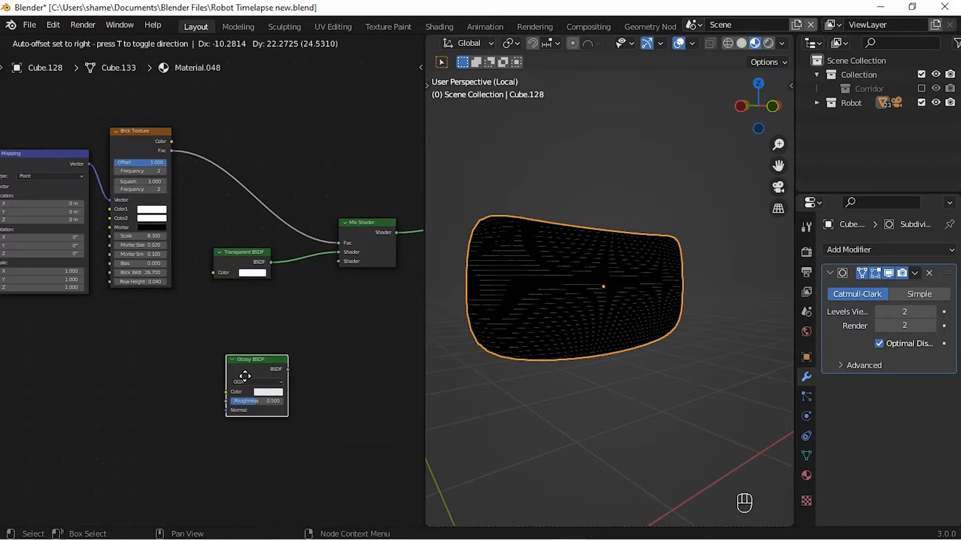
{"action": "left_click", "coordinate": [239, 334]}
{"action": "left_click_drag", "start_coordinate": [278, 326], "coordinate": [339, 261]}
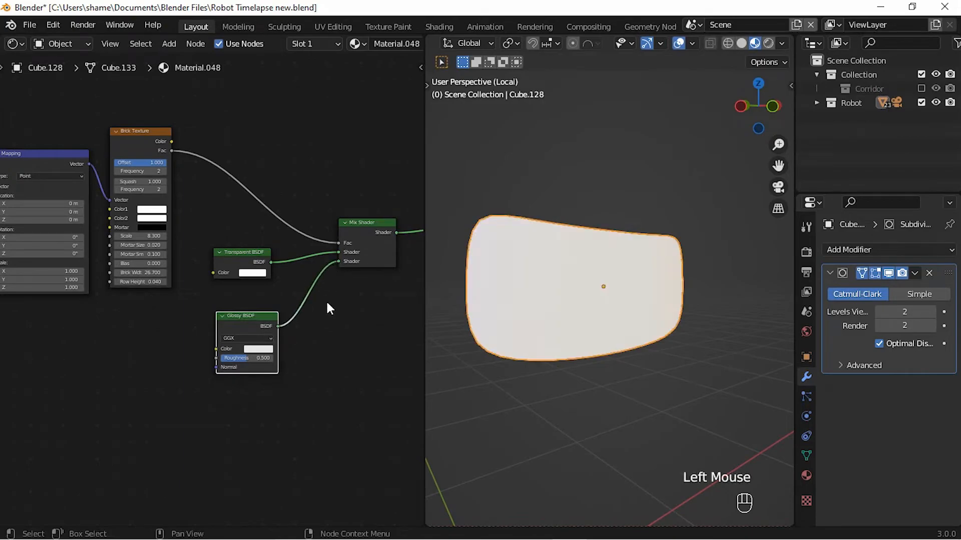
{"action": "left_click", "coordinate": [259, 350]}
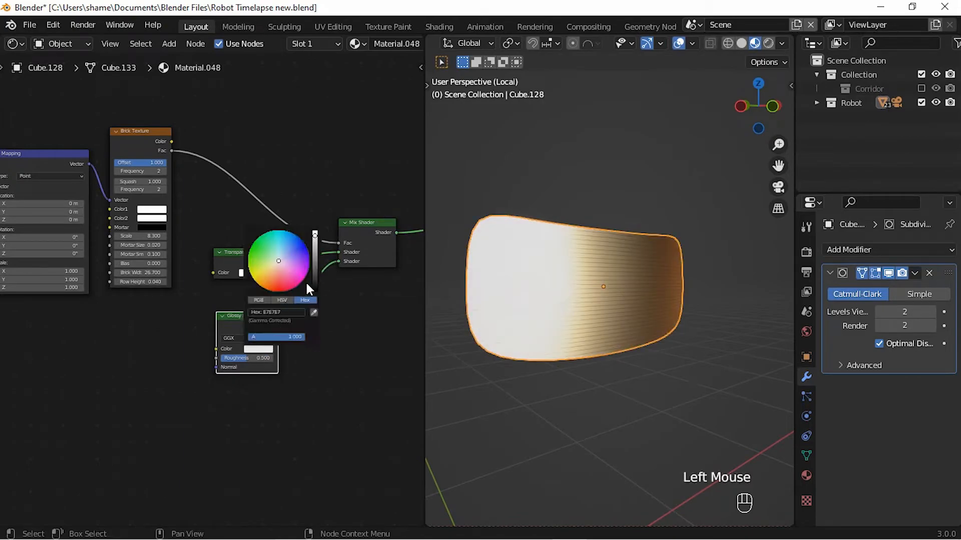
{"action": "left_click", "coordinate": [314, 278]}
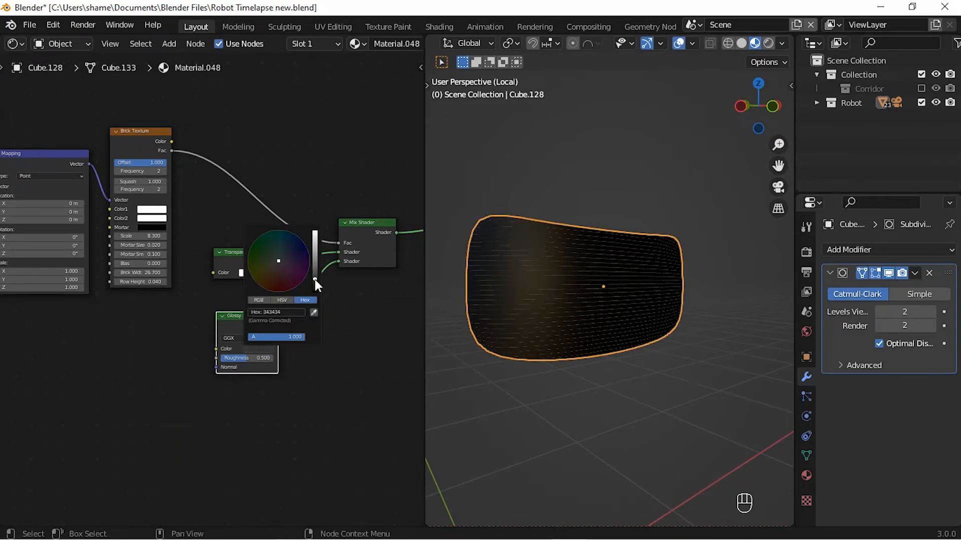
Add a ColorRamp node and connect its Color output to the Glossy BSDF's Roughness
{"action": "middle_click_drag", "start_coordinate": [200, 356], "coordinate": [220, 351]}
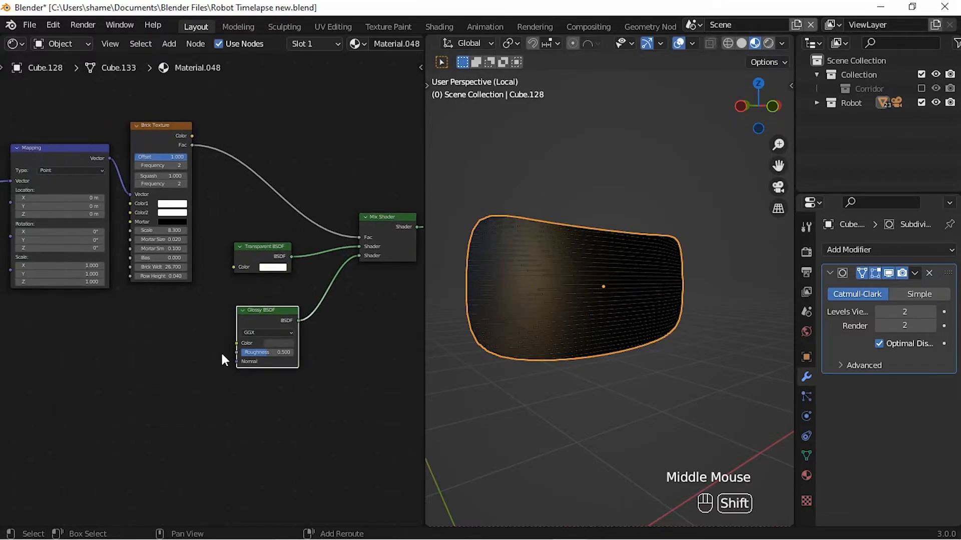
{"action": "key", "text": "shift+a"}
{"action": "type", "text": "colo"}
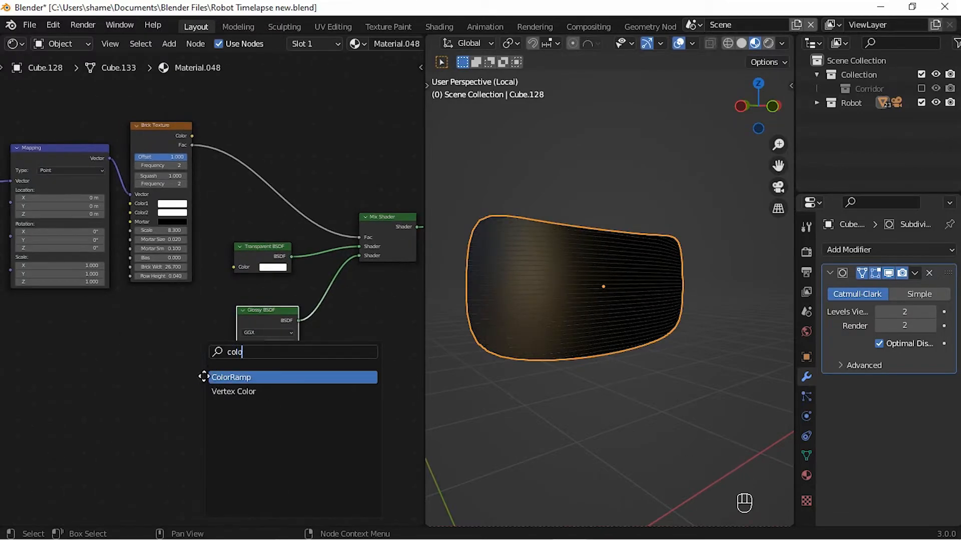
{"action": "key", "text": "Return"}
{"action": "key", "text": "Return"}
{"action": "left_click_drag", "start_coordinate": [203, 355], "coordinate": [237, 353]}
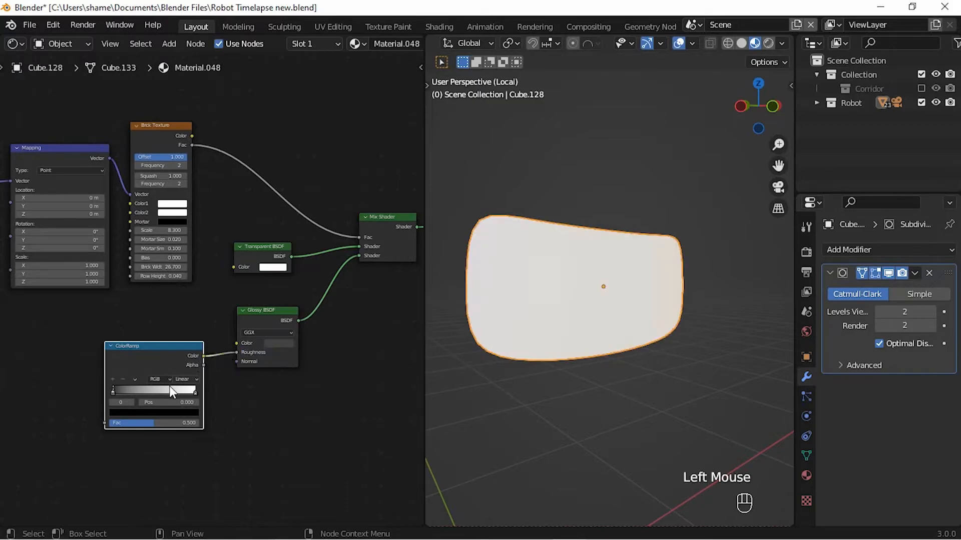
Set the ColorRamp's white stop to position 0.764 and move the black stop close beside it
{"action": "middle_click_drag", "start_coordinate": [172, 392], "coordinate": [206, 370]}
{"action": "scroll", "coordinate": [201, 370], "scroll_direction": "up", "scroll_amount": 2}
{"action": "left_click_drag", "start_coordinate": [136, 375], "coordinate": [205, 371]}
{"action": "scroll", "coordinate": [205, 371], "scroll_direction": "down", "scroll_amount": 1}
{"action": "middle_click_drag", "start_coordinate": [205, 372], "coordinate": [227, 353]}
Add a Noise Texture node and connect its Fac output to the ColorRamp's Fac input
{"action": "key", "text": "shift+a"}
{"action": "left_click", "coordinate": [191, 355]}
{"action": "type", "text": "noi"}
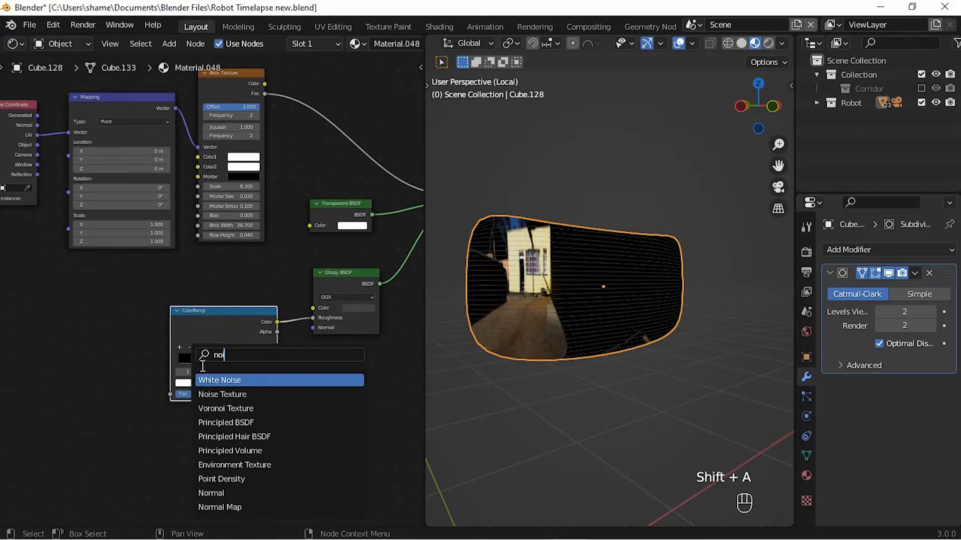
{"action": "left_click", "coordinate": [211, 388]}
{"action": "left_click", "coordinate": [107, 356]}
{"action": "left_click_drag", "start_coordinate": [125, 348], "coordinate": [170, 394]}
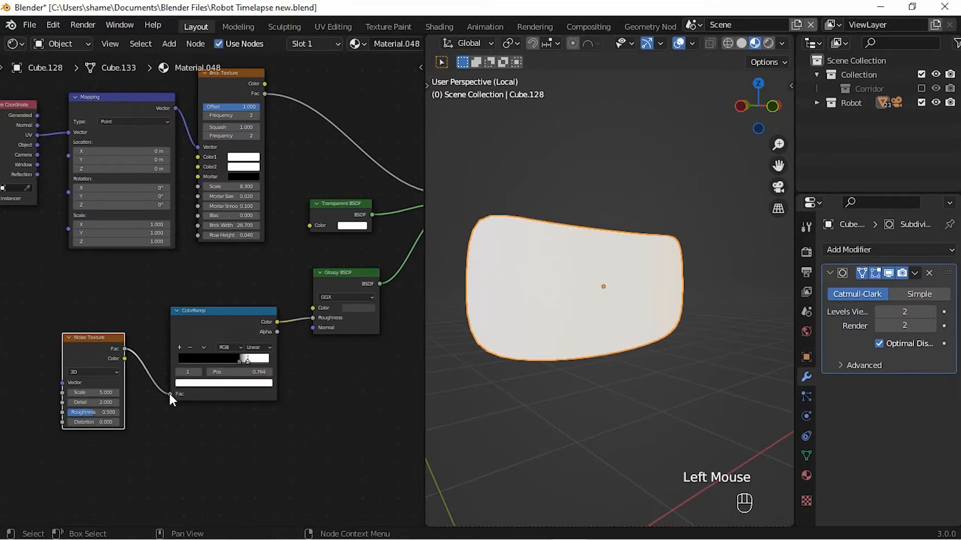
Set the Noise Texture's Scale to 20 and its Detail to 12.5
{"action": "double_click", "coordinate": [106, 392]}
{"action": "key", "text": "BackSpace"}
{"action": "type", "text": "20"}
{"action": "key", "text": "Return"}
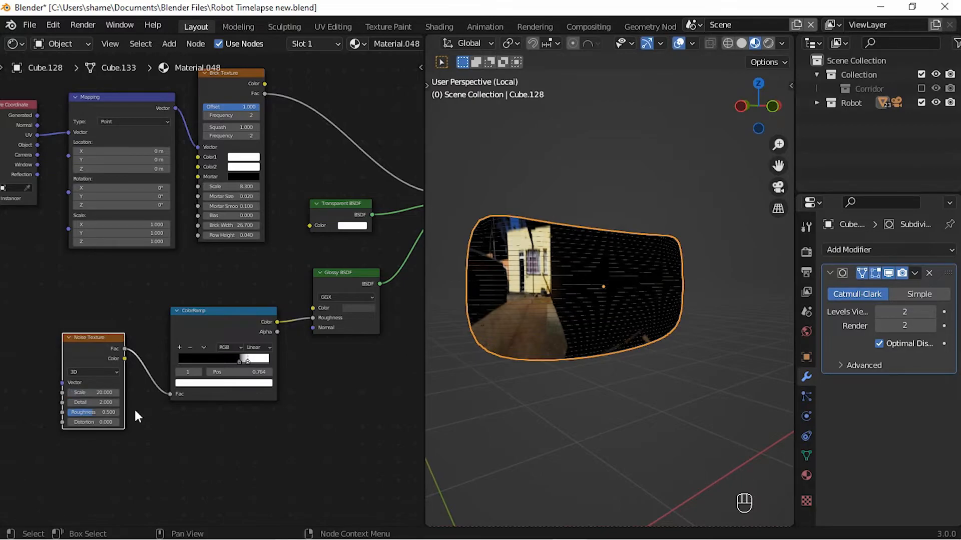
{"action": "middle_click_drag", "start_coordinate": [192, 398], "coordinate": [188, 408]}
{"action": "scroll", "coordinate": [192, 405], "scroll_direction": "up", "scroll_amount": 3}
{"action": "left_click_drag", "start_coordinate": [143, 411], "coordinate": [180, 412]}
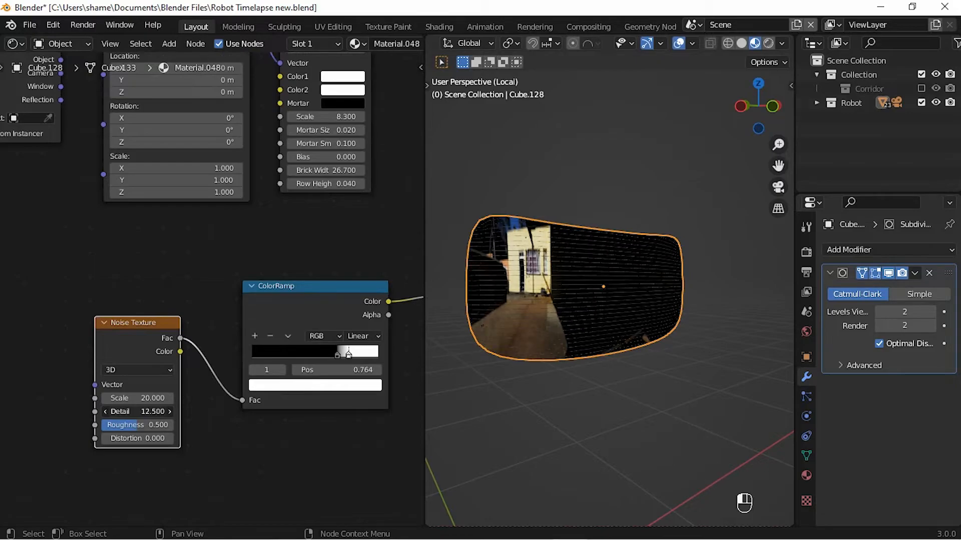
Shift the ColorRamp's white stop to position 0.777
{"action": "scroll", "coordinate": [517, 284], "scroll_direction": "up", "scroll_amount": 1}
{"action": "middle_click_drag", "start_coordinate": [517, 283], "coordinate": [394, 336]}
{"action": "scroll", "coordinate": [543, 281], "scroll_direction": "up", "scroll_amount": 1}
{"action": "left_click_drag", "start_coordinate": [346, 353], "coordinate": [349, 349]}
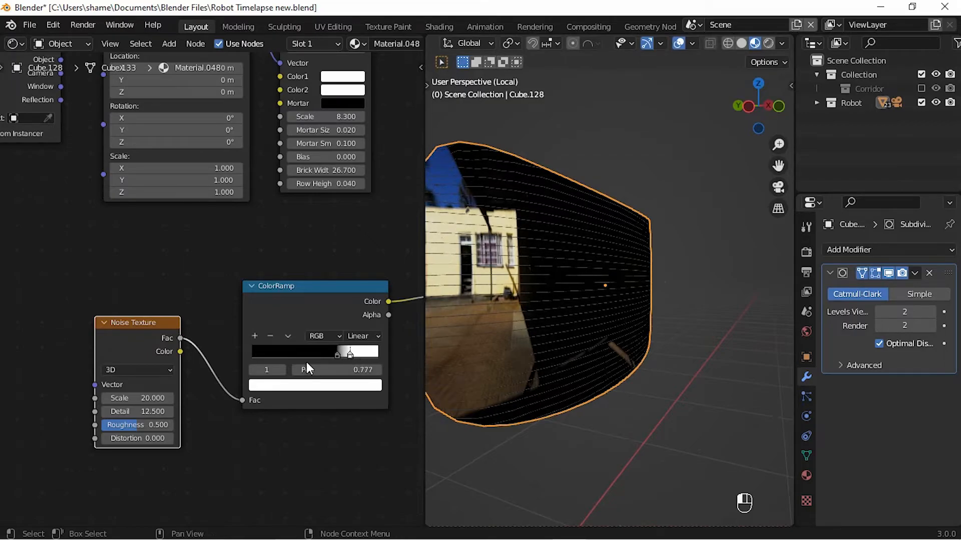
Reduce the Noise Texture's Scale to 10
{"action": "left_click", "coordinate": [149, 398]}
{"action": "key", "text": "BackSpace"}
{"action": "type", "text": "1"}
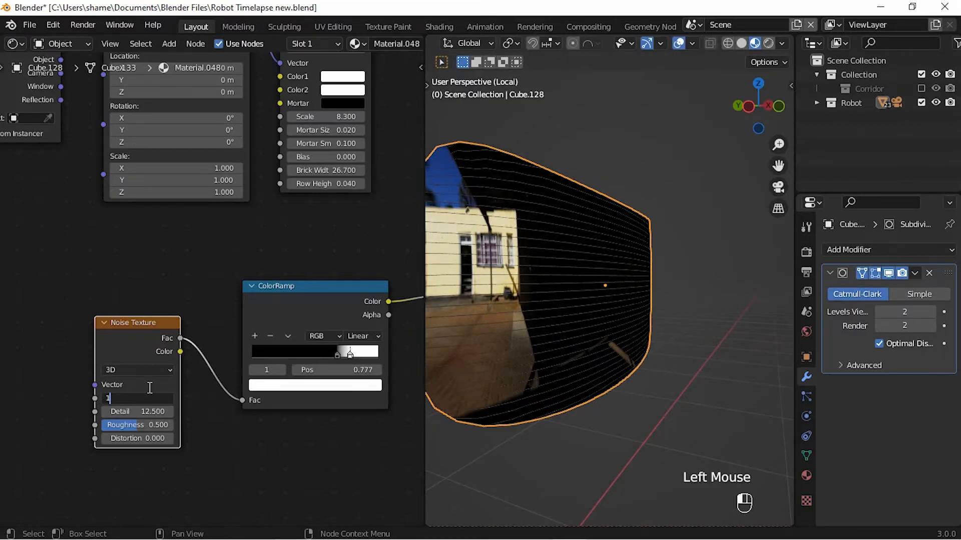
{"action": "type", "text": "0"}
{"action": "key", "text": "Return"}
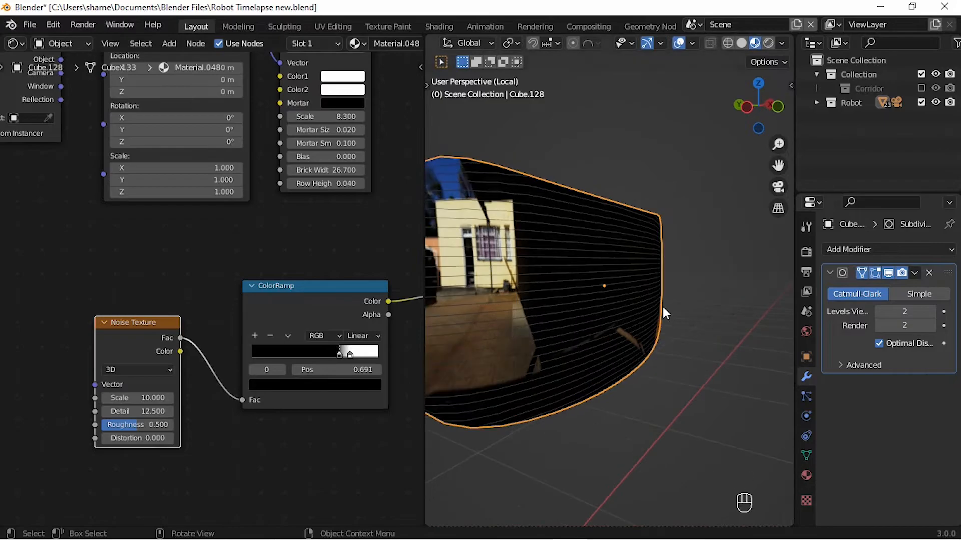
Move the ColorRamp's black stop to position 0.550 to widen the roughness gradient
{"action": "scroll", "coordinate": [662, 314], "scroll_direction": "down", "scroll_amount": 2}
{"action": "middle_click_drag", "start_coordinate": [662, 314], "coordinate": [617, 302]}
{"action": "left_click_drag", "start_coordinate": [340, 352], "coordinate": [320, 351]}
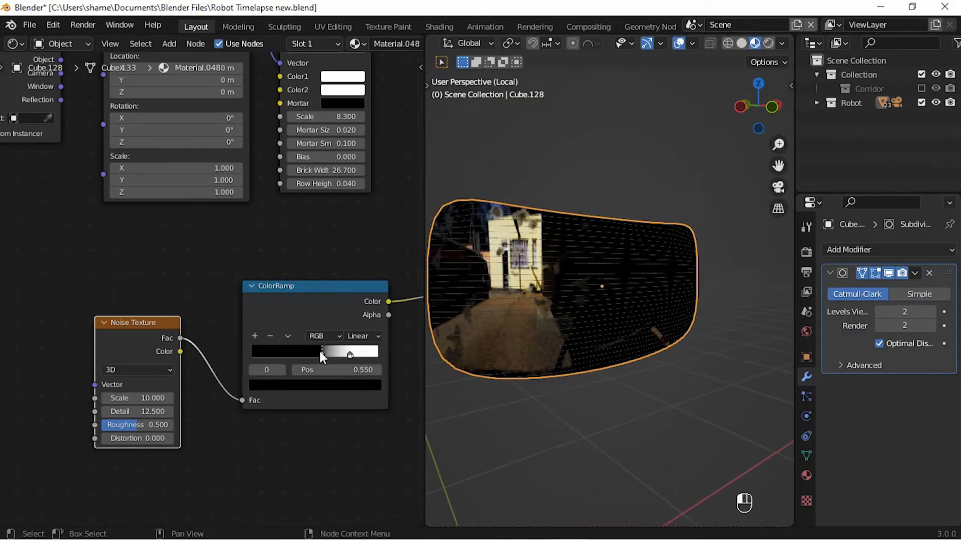
Leave local view and inspect the glossy visor on the whole robot from the front
{"action": "mouse_move", "coordinate": [497, 313]}
{"action": "middle_mouse_down"}
{"action": "mouse_move", "coordinate": [538, 317]}
{"action": "mouse_move", "coordinate": [523, 324]}
{"action": "mouse_move", "coordinate": [457, 308]}
{"action": "mouse_move", "coordinate": [496, 316]}
{"action": "middle_mouse_up"}
{"action": "key", "text": "KP_Divide"}
{"action": "middle_click_drag", "start_coordinate": [506, 227], "coordinate": [488, 241]}
{"action": "scroll", "coordinate": [557, 241], "scroll_direction": "up", "scroll_amount": 2}
{"action": "scroll", "coordinate": [557, 241], "scroll_direction": "down", "scroll_amount": 2}
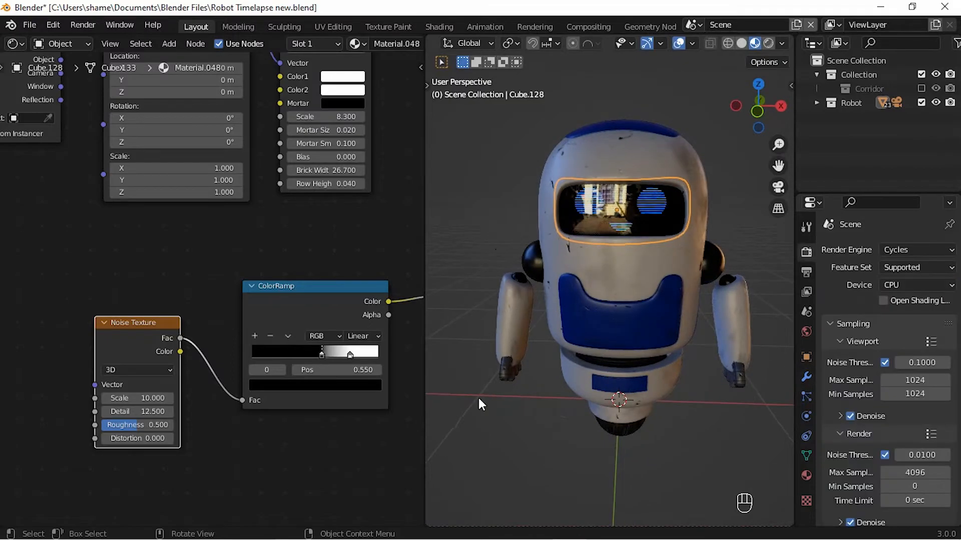
{"action": "middle_click_drag", "start_coordinate": [479, 398], "coordinate": [466, 383]}
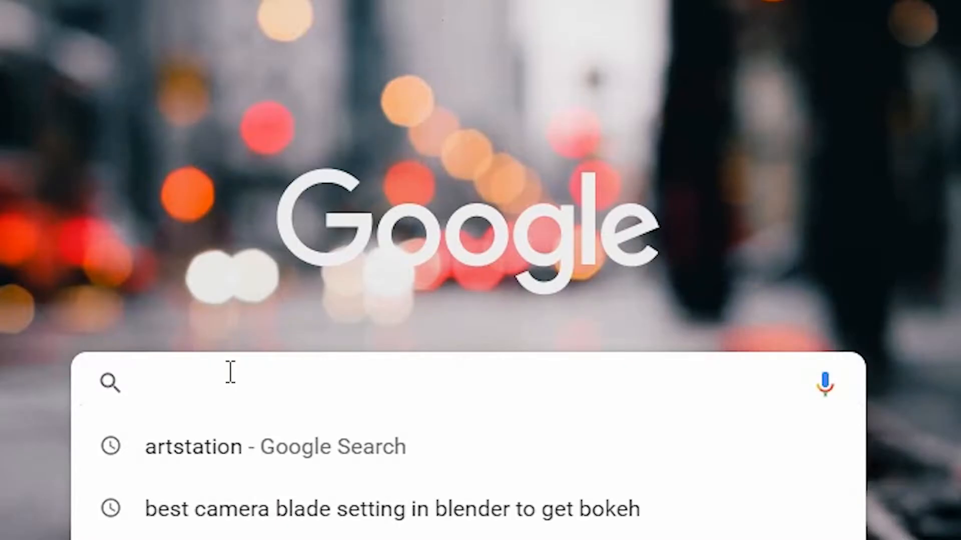
Switch to the browser, search Google for "free sci fi corridor 3d model cgtrader" and open CGTrader's free corridor models result
{"action": "type", "text": "fre"}
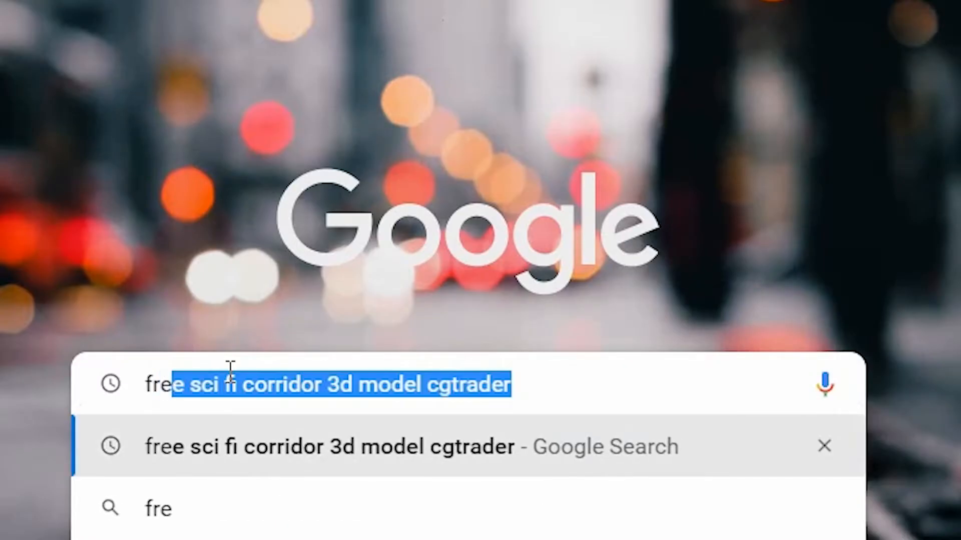
{"action": "left_click", "coordinate": [303, 450]}
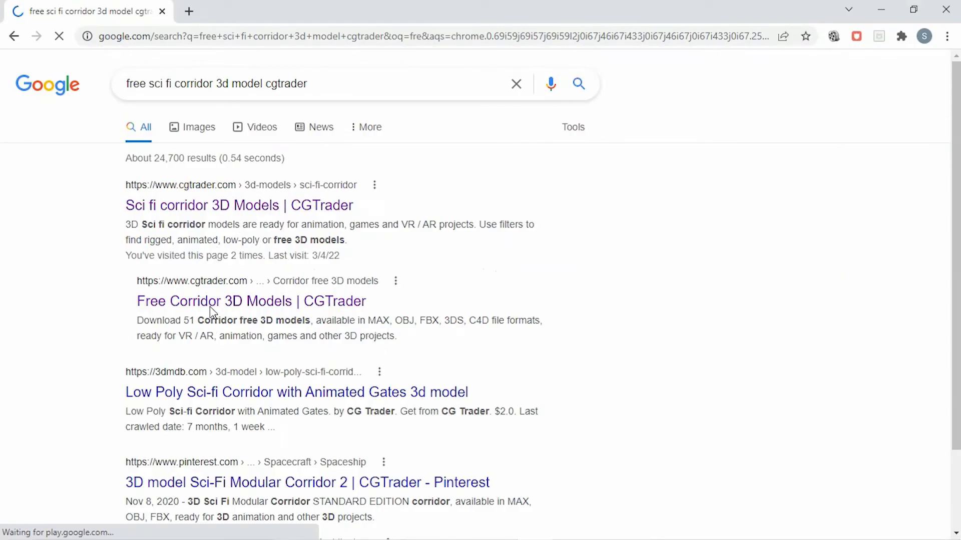
{"action": "left_click", "coordinate": [211, 302]}
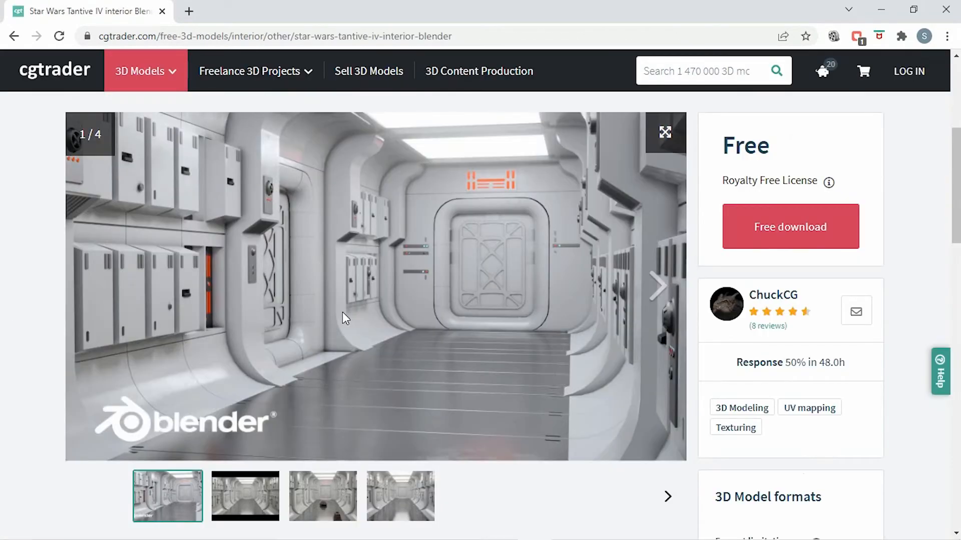
Examine the preview, description and file formats of the Star Wars Tantive IV interior Blender model
{"action": "scroll", "coordinate": [343, 313], "scroll_direction": "down", "scroll_amount": 1}
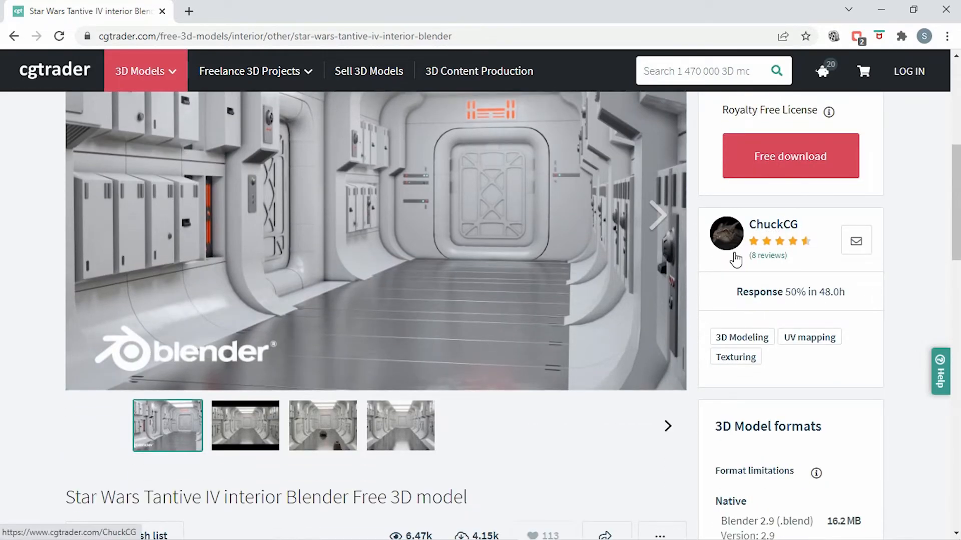
{"action": "scroll", "coordinate": [532, 289], "scroll_direction": "down", "scroll_amount": 1}
{"action": "scroll", "coordinate": [532, 293], "scroll_direction": "down", "scroll_amount": 1}
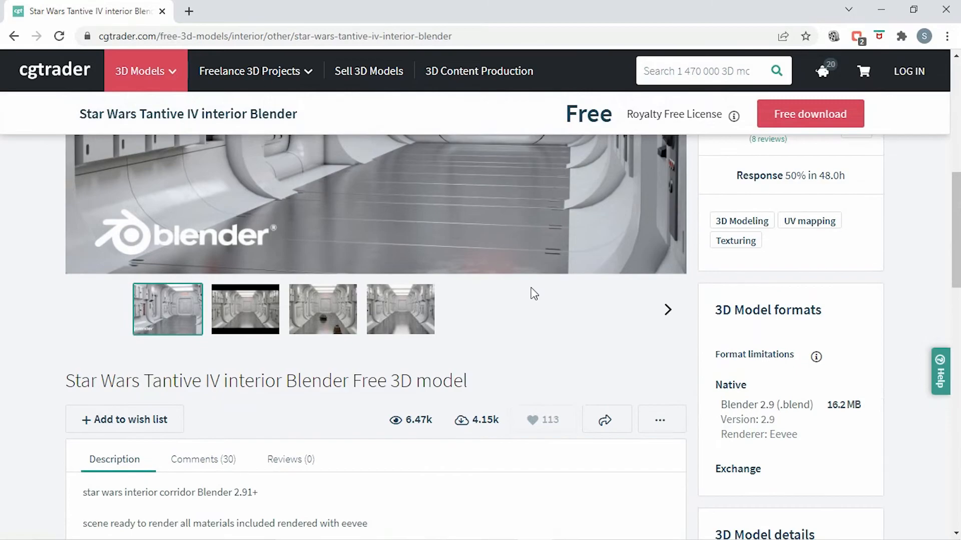
{"action": "scroll", "coordinate": [531, 289], "scroll_direction": "down", "scroll_amount": 1}
{"action": "scroll", "coordinate": [529, 286], "scroll_direction": "up", "scroll_amount": 4}
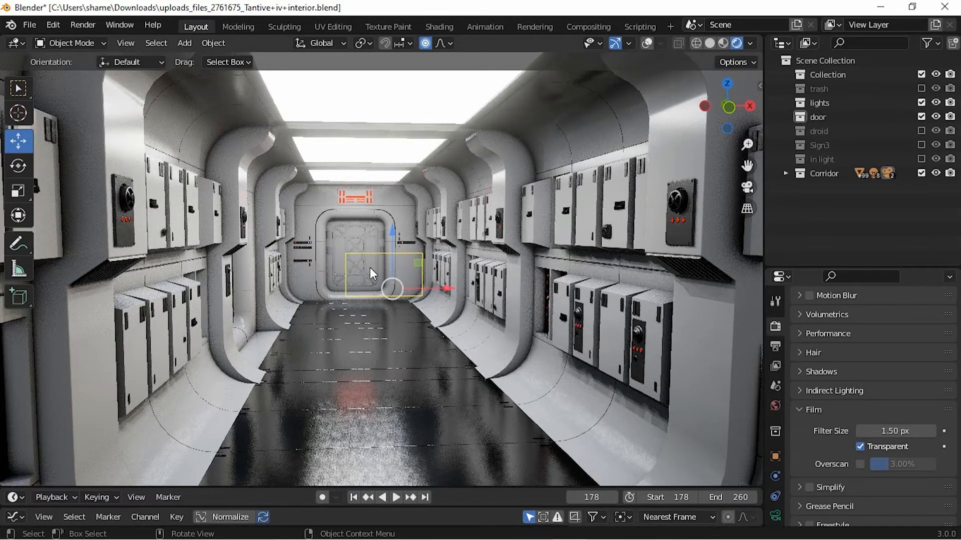
Switch to the downloaded Tantive IV corridor file in Blender, deselect everything and show the viewport overlays
{"action": "left_click", "coordinate": [370, 268]}
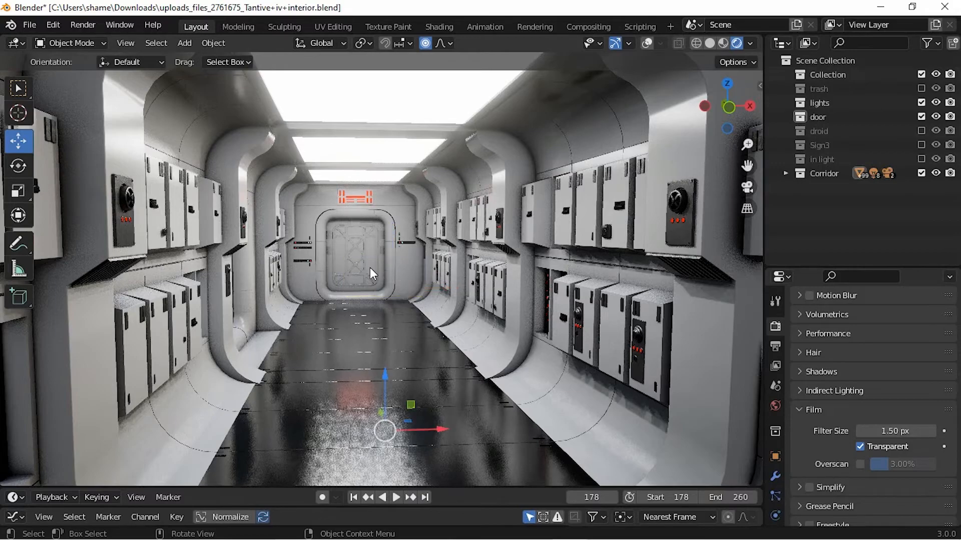
{"action": "key", "text": "alt+a"}
{"action": "key", "text": "alt+shift+z"}
{"action": "scroll", "coordinate": [409, 236], "scroll_direction": "up", "scroll_amount": 5}
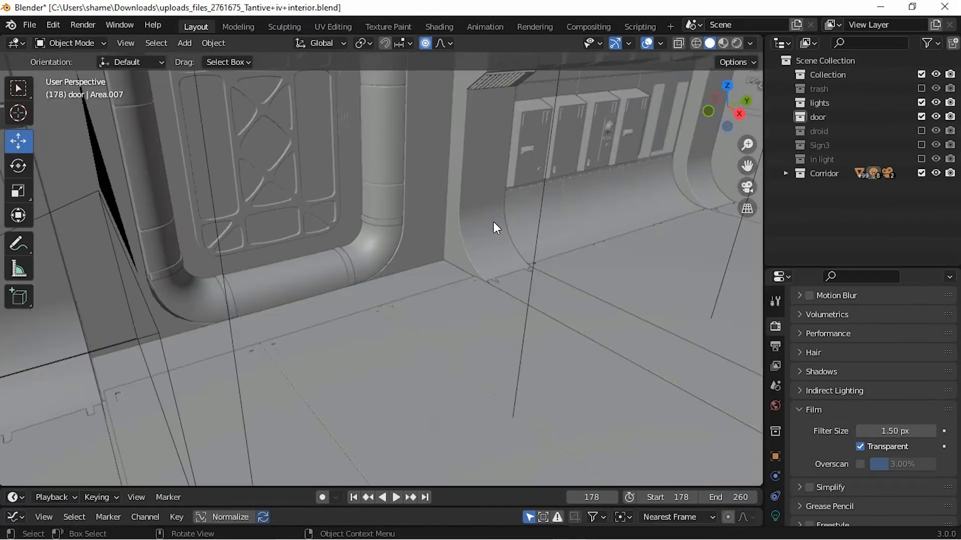
Delete the unneeded light objects inside the corridor
{"action": "middle_click_drag", "start_coordinate": [493, 221], "coordinate": [489, 179]}
{"action": "left_click", "coordinate": [392, 162]}
{"action": "key", "text": "x"}
{"action": "left_click", "coordinate": [391, 162]}
{"action": "left_click", "coordinate": [374, 181]}
{"action": "left_click", "coordinate": [347, 178], "text": "shift"}
{"action": "key", "text": "x"}
{"action": "left_click", "coordinate": [346, 179]}
Box-select and delete the surplus objects at the open end of the corridor
{"action": "scroll", "coordinate": [392, 194], "scroll_direction": "down", "scroll_amount": 3}
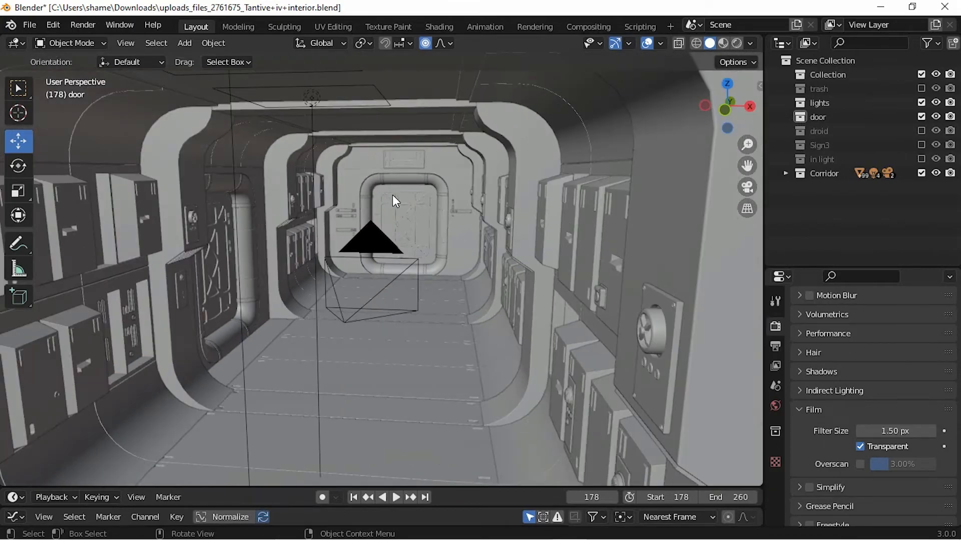
{"action": "scroll", "coordinate": [394, 201], "scroll_direction": "down", "scroll_amount": 5}
{"action": "middle_click_drag", "start_coordinate": [382, 217], "coordinate": [185, 244]}
{"action": "left_click_drag", "start_coordinate": [746, 166], "coordinate": [895, 169]}
{"action": "scroll", "coordinate": [351, 254], "scroll_direction": "up", "scroll_amount": 4}
{"action": "left_click_drag", "start_coordinate": [245, 219], "coordinate": [296, 372]}
{"action": "left_click_drag", "start_coordinate": [256, 212], "coordinate": [287, 355]}
{"action": "middle_click_drag", "start_coordinate": [287, 355], "coordinate": [266, 303]}
{"action": "left_click_drag", "start_coordinate": [228, 209], "coordinate": [284, 353]}
{"action": "key", "text": "x"}
{"action": "left_click", "coordinate": [283, 354]}
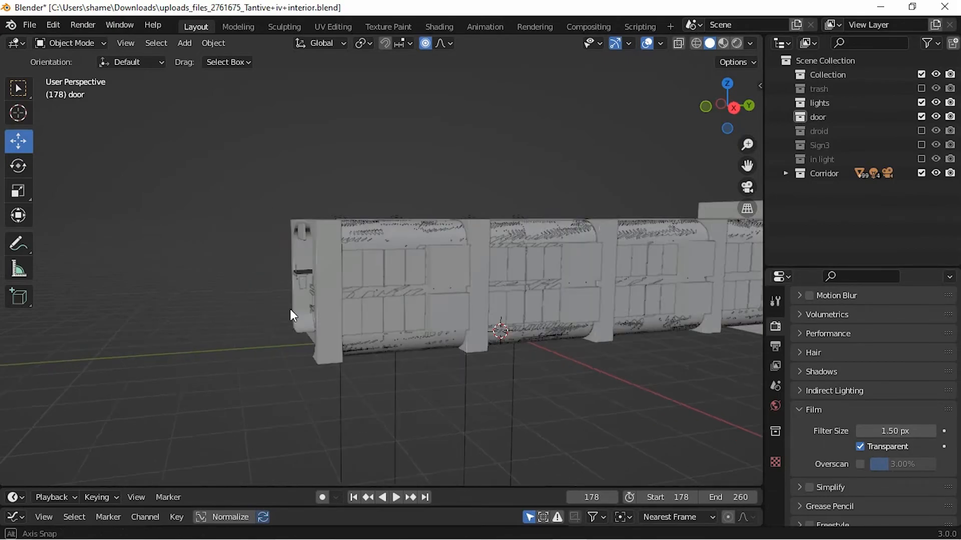
Select the corridor's camera with the Select Box tool active and set its focal length to 85 mm
{"action": "middle_click_drag", "start_coordinate": [278, 315], "coordinate": [335, 413]}
{"action": "key", "text": "w"}
{"action": "left_click", "coordinate": [348, 411]}
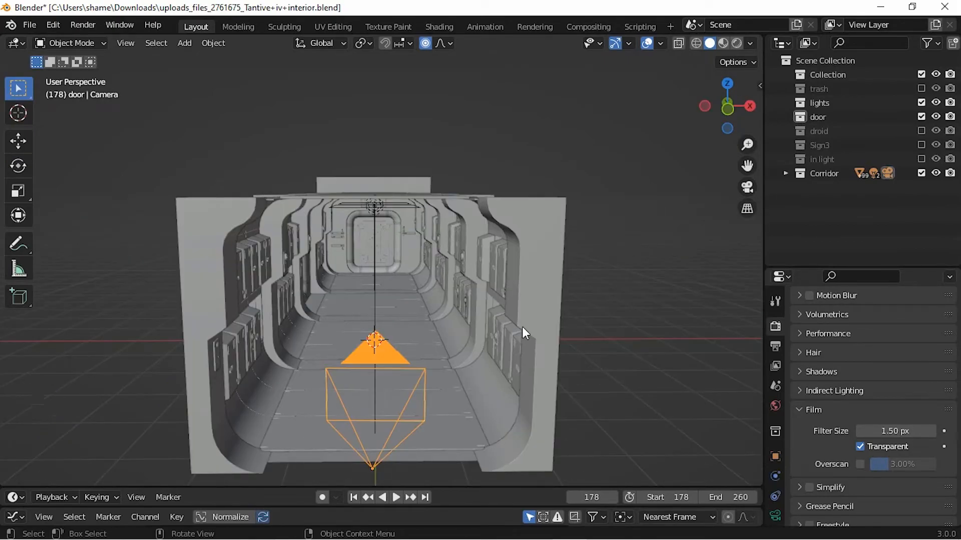
{"action": "scroll", "coordinate": [734, 448], "scroll_direction": "down", "scroll_amount": 4}
{"action": "scroll", "coordinate": [811, 465], "scroll_direction": "down", "scroll_amount": 4}
{"action": "scroll", "coordinate": [775, 502], "scroll_direction": "down", "scroll_amount": 2}
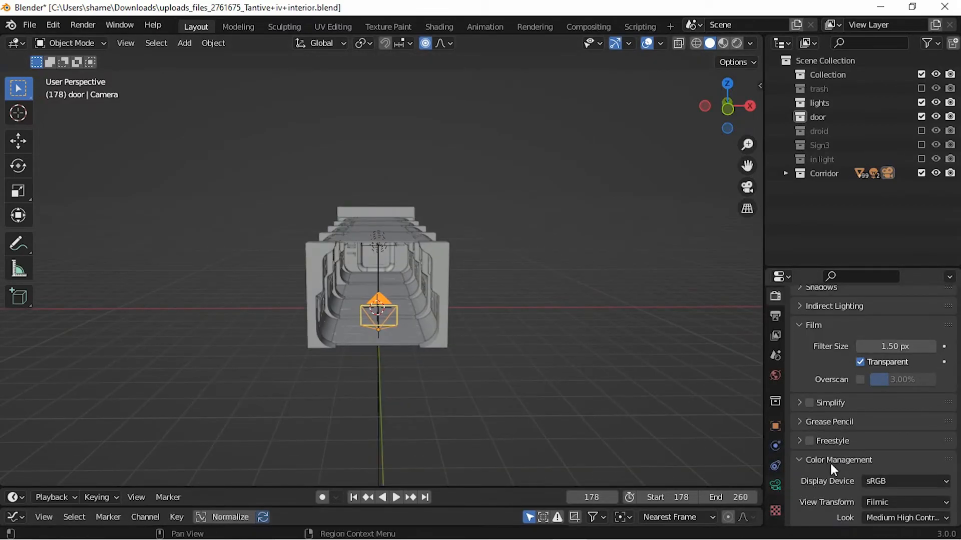
{"action": "left_click", "coordinate": [775, 484]}
{"action": "scroll", "coordinate": [829, 462], "scroll_direction": "up", "scroll_amount": 6}
{"action": "left_click", "coordinate": [882, 391]}
{"action": "key", "text": "BackSpace"}
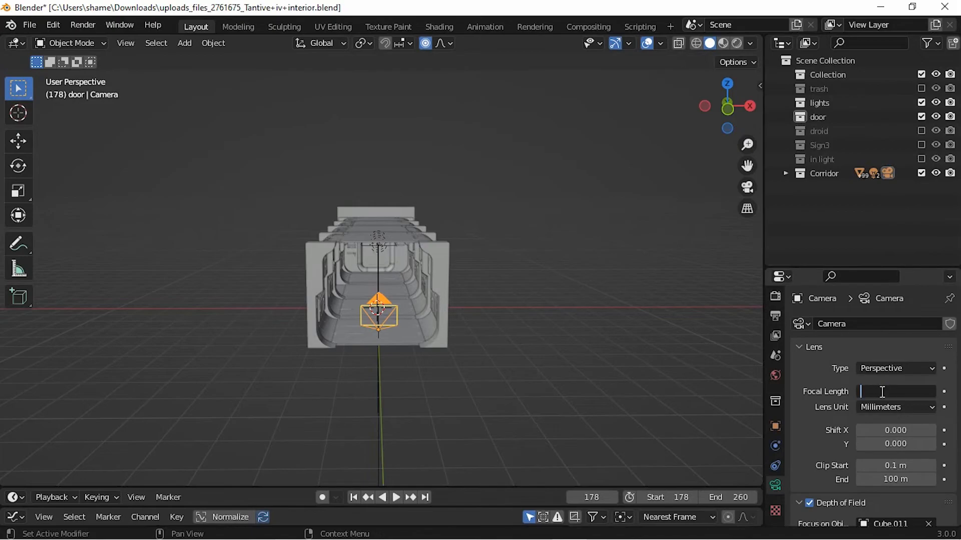
{"action": "type", "text": "85"}
{"action": "key", "text": "Return"}
Look through the camera and pull it back so the frame takes in more of the corridor
{"action": "key", "text": "KP_0"}
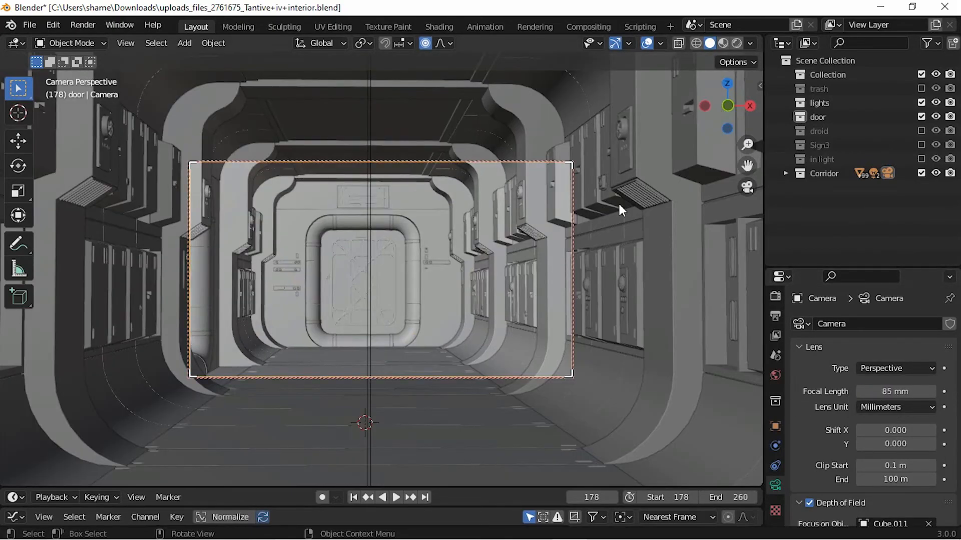
{"action": "left_click_drag", "start_coordinate": [747, 144], "coordinate": [747, 197]}
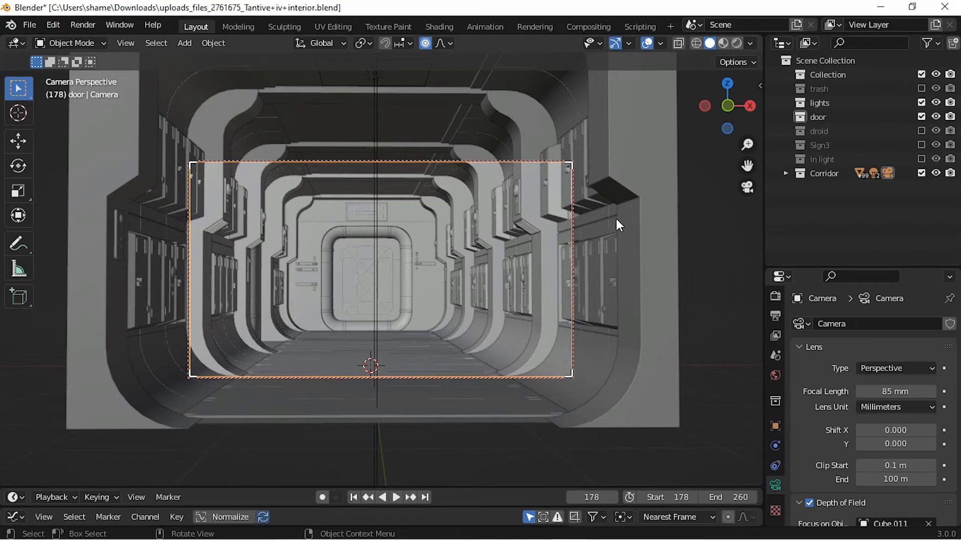
{"action": "scroll", "coordinate": [609, 219], "scroll_direction": "up", "scroll_amount": 3}
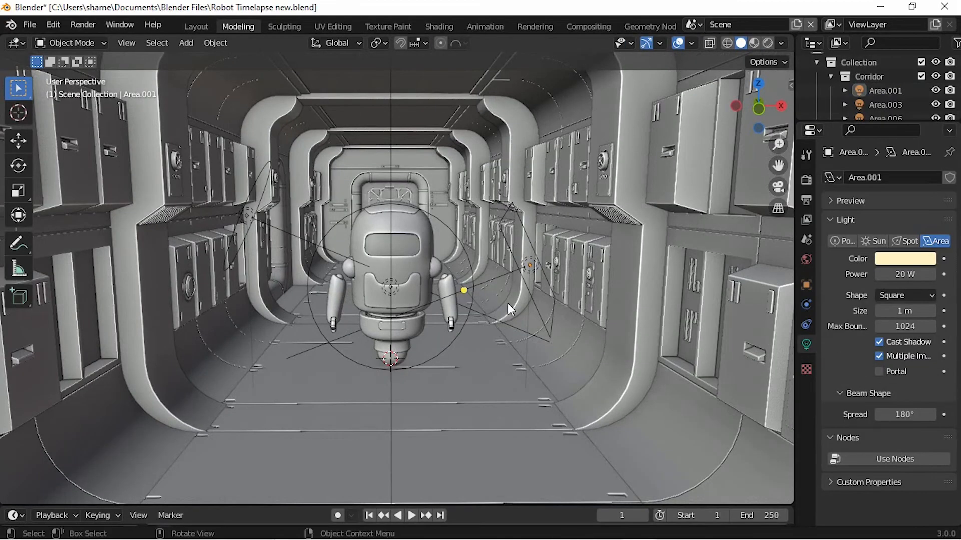
Inspect the settings of the two area lights beside the robot and the point light at its torso
{"action": "key", "text": "g"}
{"action": "left_click", "coordinate": [482, 286]}
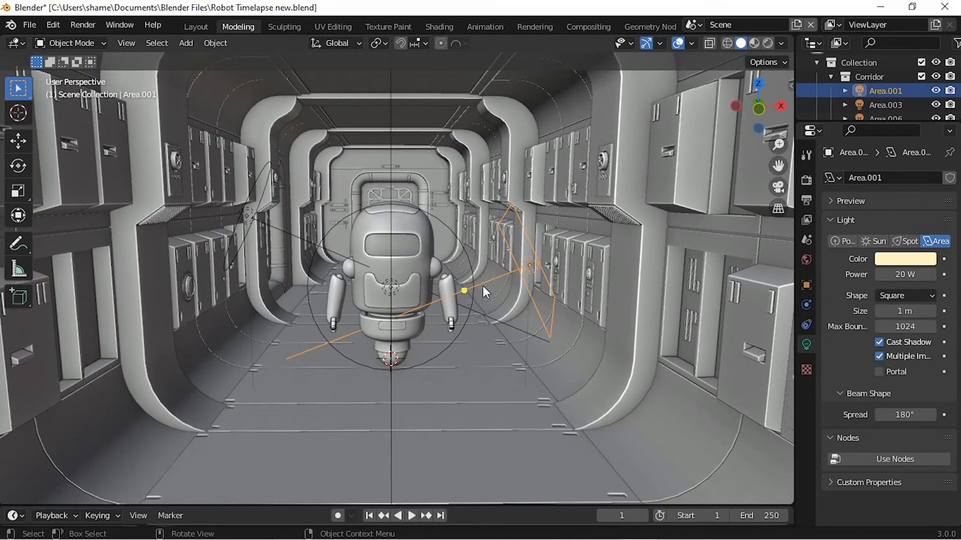
{"action": "middle_click_drag", "start_coordinate": [482, 287], "coordinate": [494, 304]}
{"action": "scroll", "coordinate": [494, 304], "scroll_direction": "up", "scroll_amount": 1}
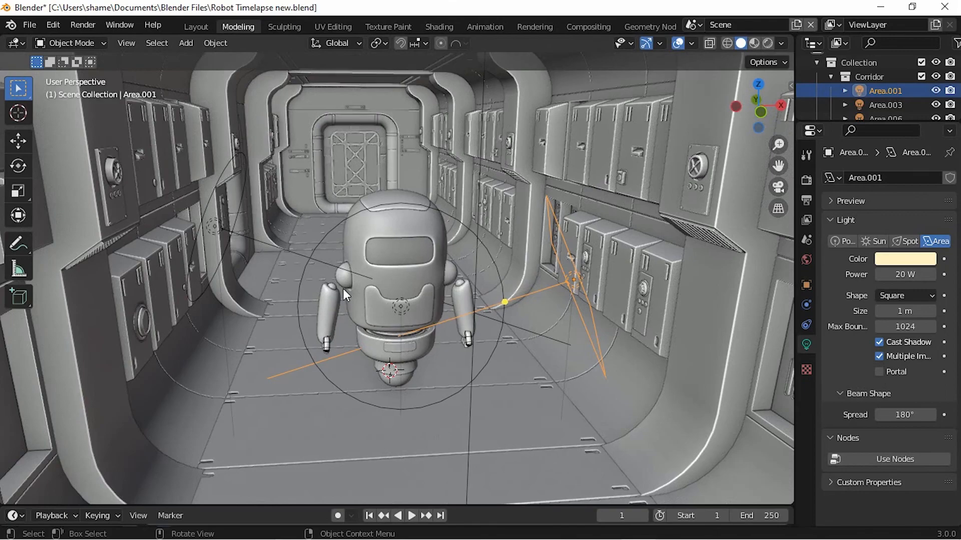
{"action": "left_click", "coordinate": [220, 226]}
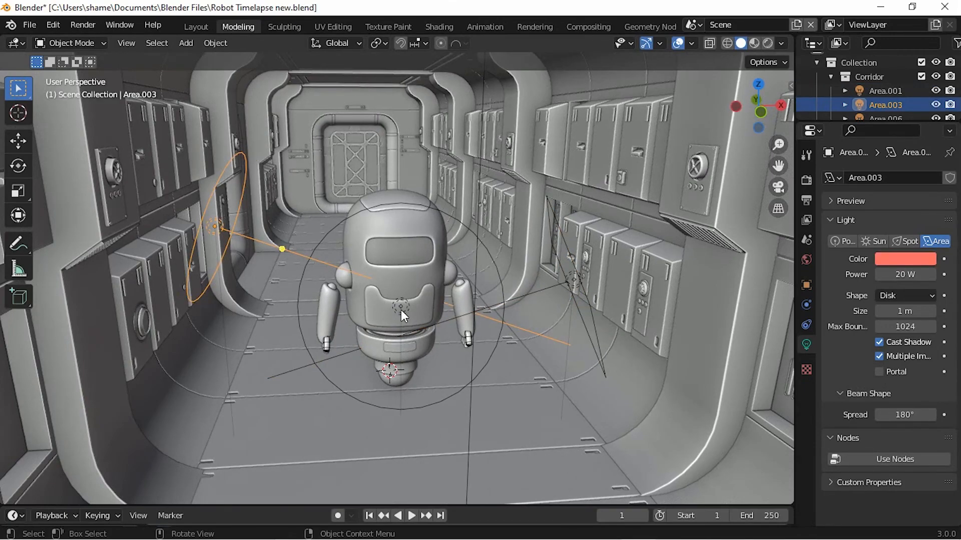
{"action": "left_click", "coordinate": [400, 310]}
{"action": "scroll", "coordinate": [432, 314], "scroll_direction": "down", "scroll_amount": 2}
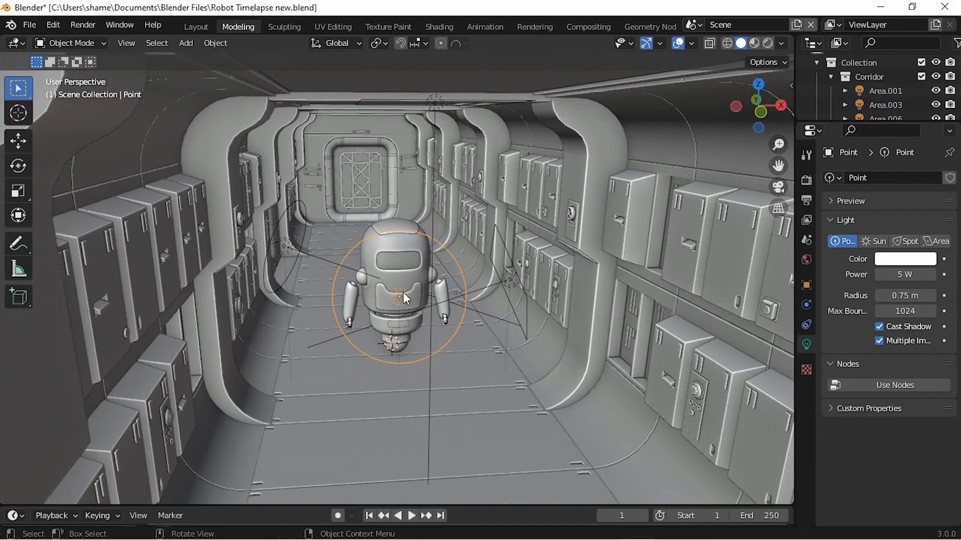
Select the camera outside the corridor's open end and enable its Depth of Field
{"action": "scroll", "coordinate": [401, 289], "scroll_direction": "down", "scroll_amount": 6}
{"action": "middle_click_drag", "start_coordinate": [337, 344], "coordinate": [107, 333]}
{"action": "left_click", "coordinate": [107, 330]}
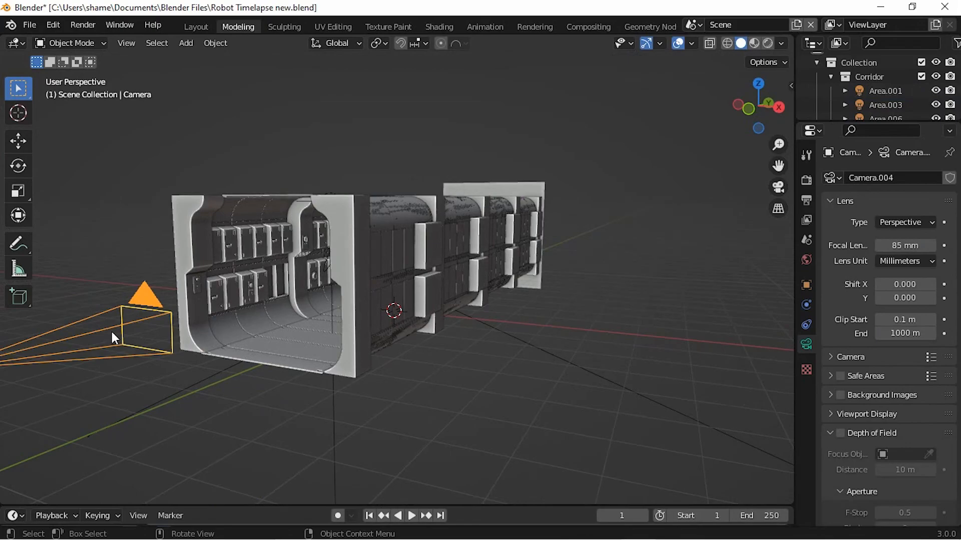
{"action": "left_click", "coordinate": [841, 433]}
Pick the robot's body as the camera's depth-of-field focus object and look through the camera
{"action": "scroll", "coordinate": [500, 409], "scroll_direction": "up", "scroll_amount": 8}
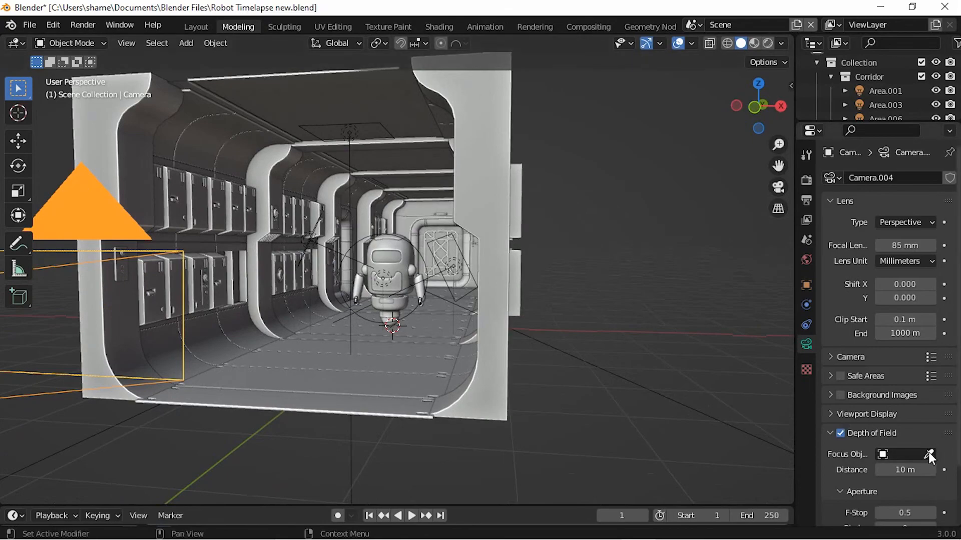
{"action": "scroll", "coordinate": [383, 363], "scroll_direction": "up", "scroll_amount": 3}
{"action": "middle_click_drag", "start_coordinate": [383, 362], "coordinate": [400, 376]}
{"action": "scroll", "coordinate": [401, 376], "scroll_direction": "up", "scroll_amount": 1}
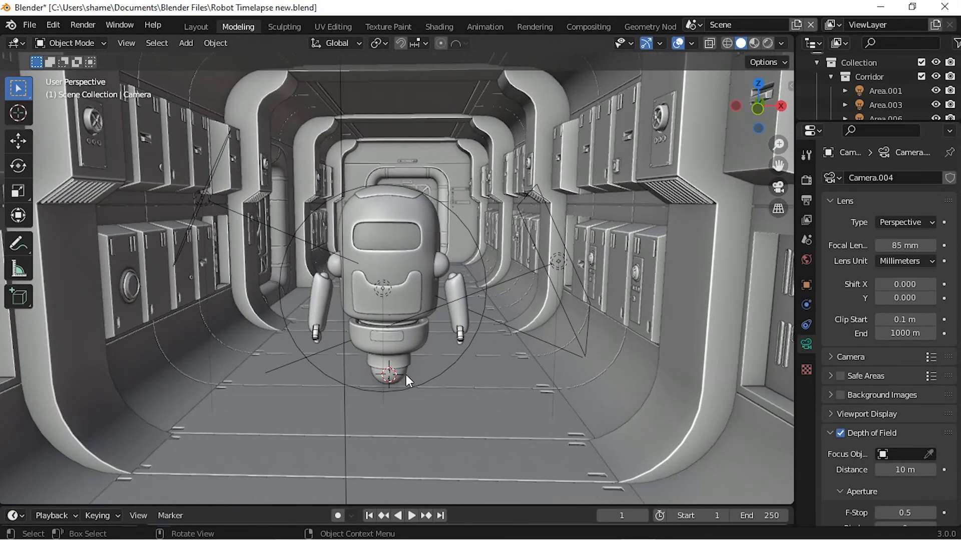
{"action": "left_click", "coordinate": [928, 454]}
{"action": "left_click", "coordinate": [411, 297]}
{"action": "key", "text": "KP_0"}
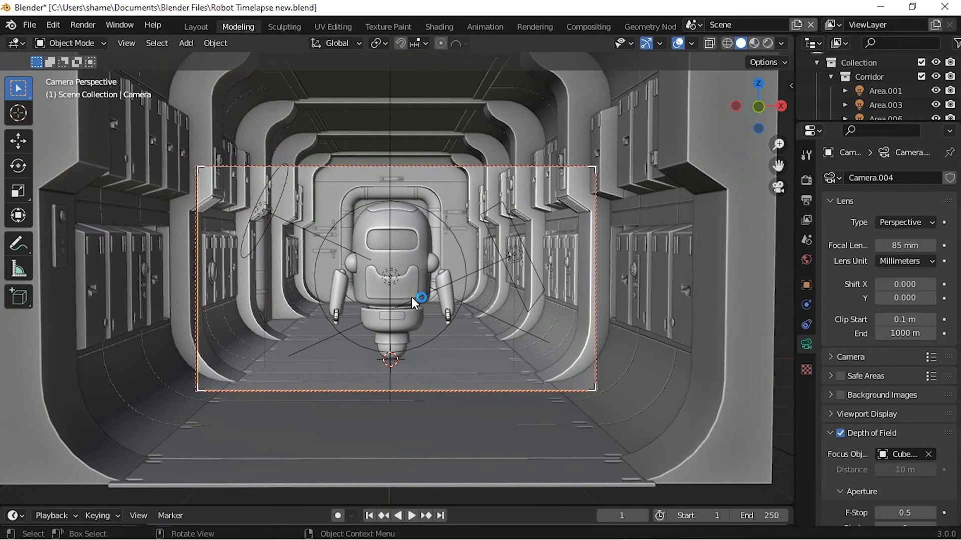